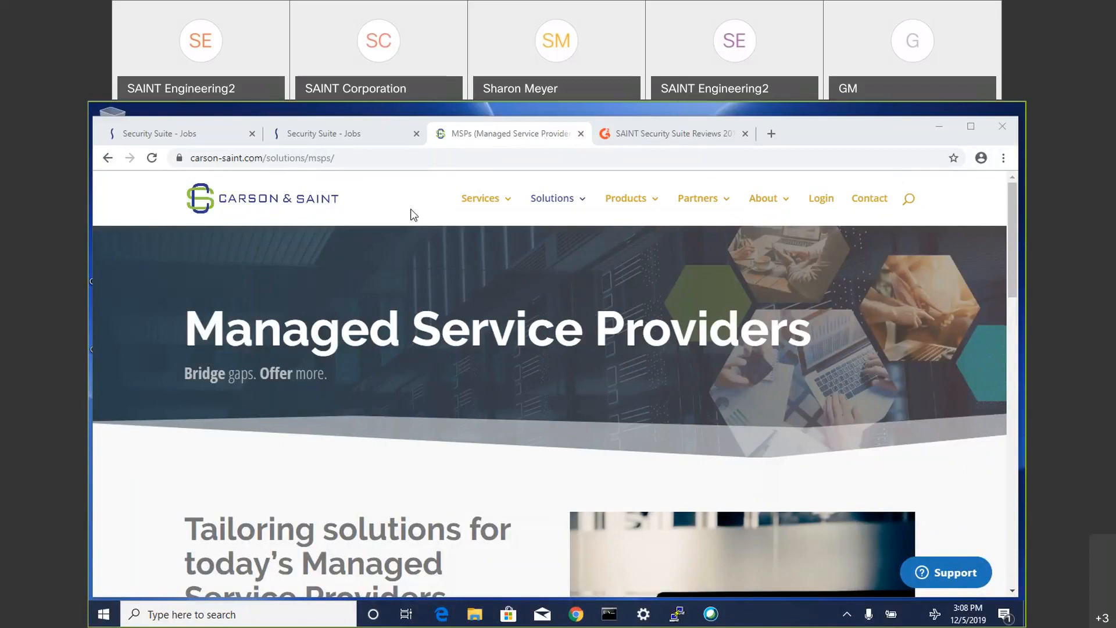
Step: In SAINT Security Suite's custom severities, create a severity set named "Catagories"
left_click(352, 137)
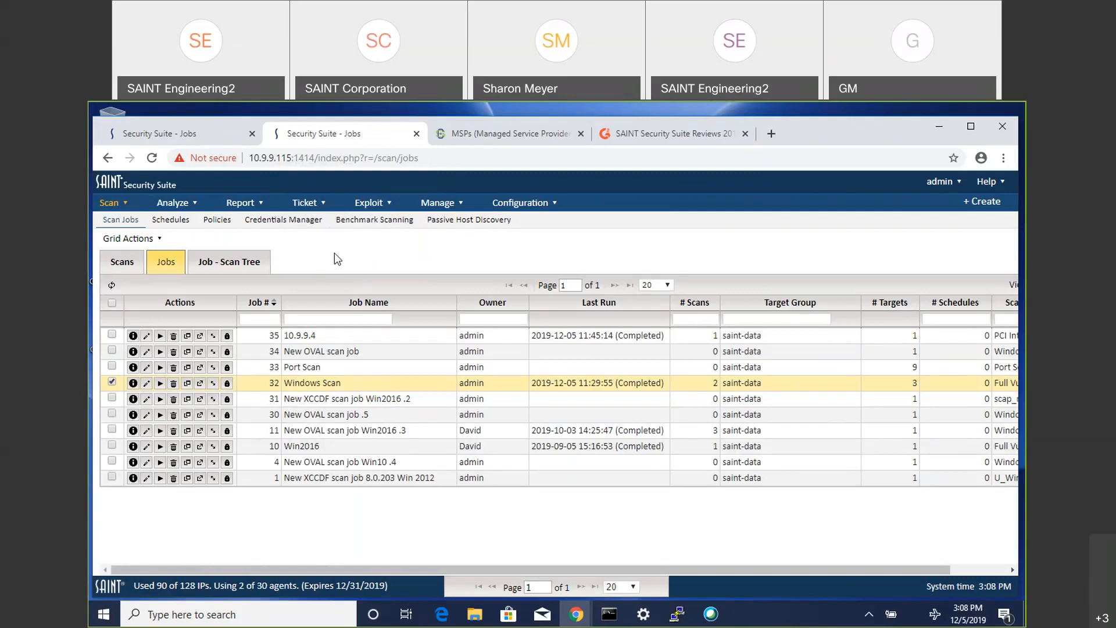
mouse_move(191, 209)
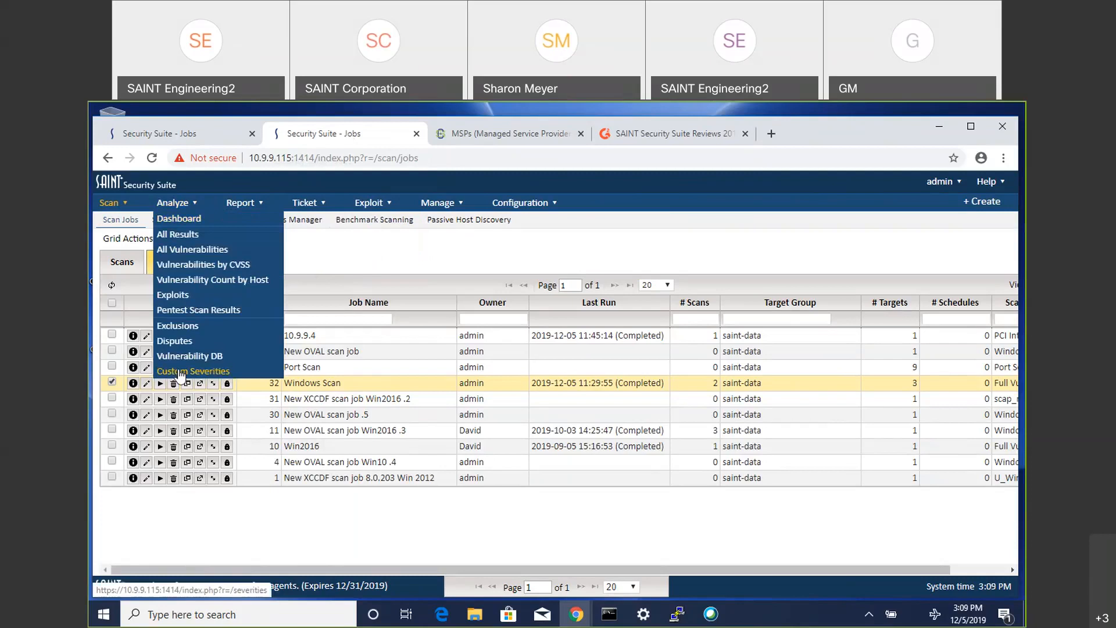
left_click(180, 375)
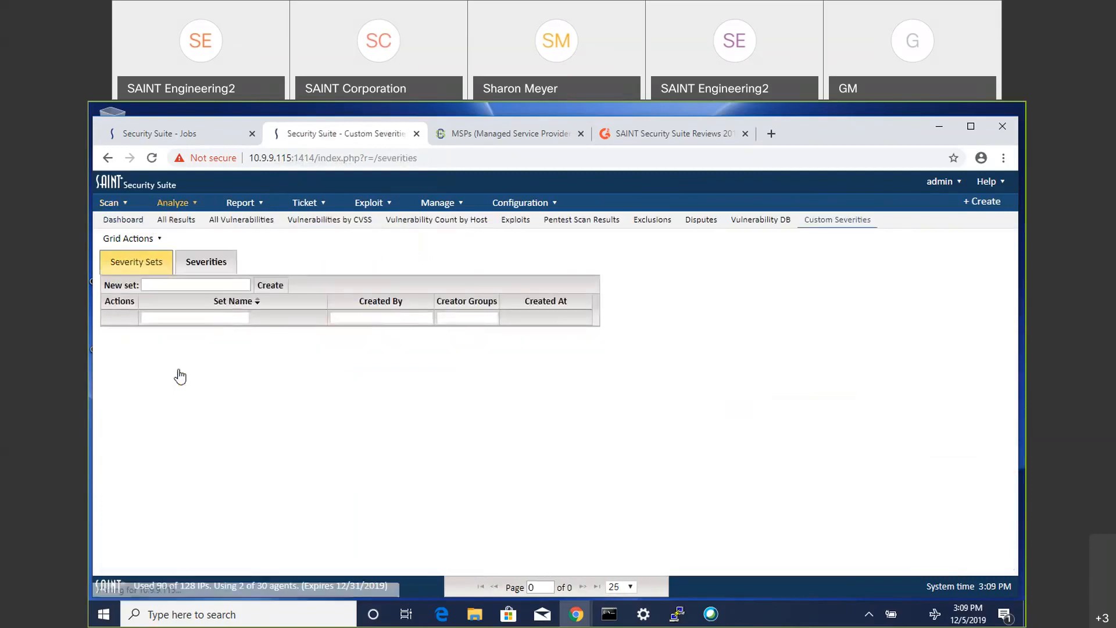
left_click(219, 285)
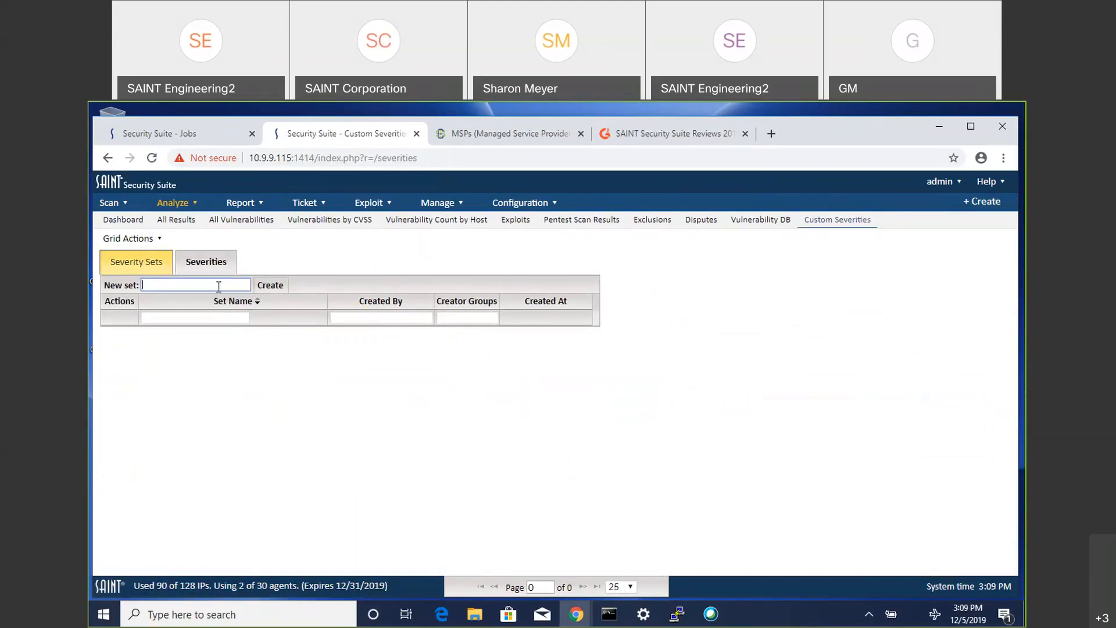
type("Catagories")
left_click(269, 290)
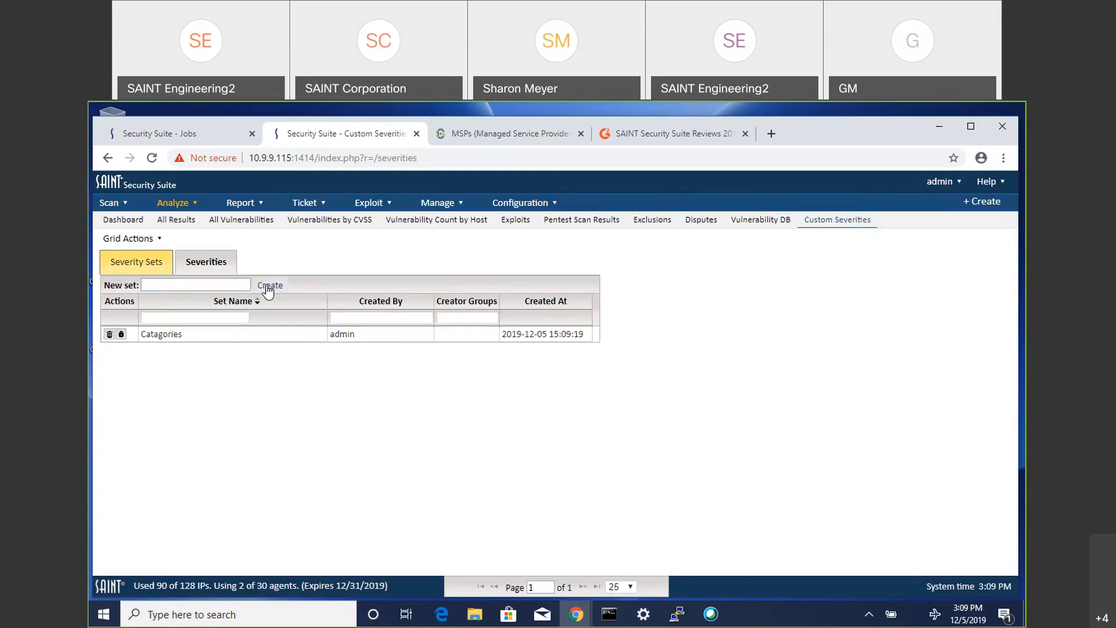
left_click(209, 329)
left_click(210, 331)
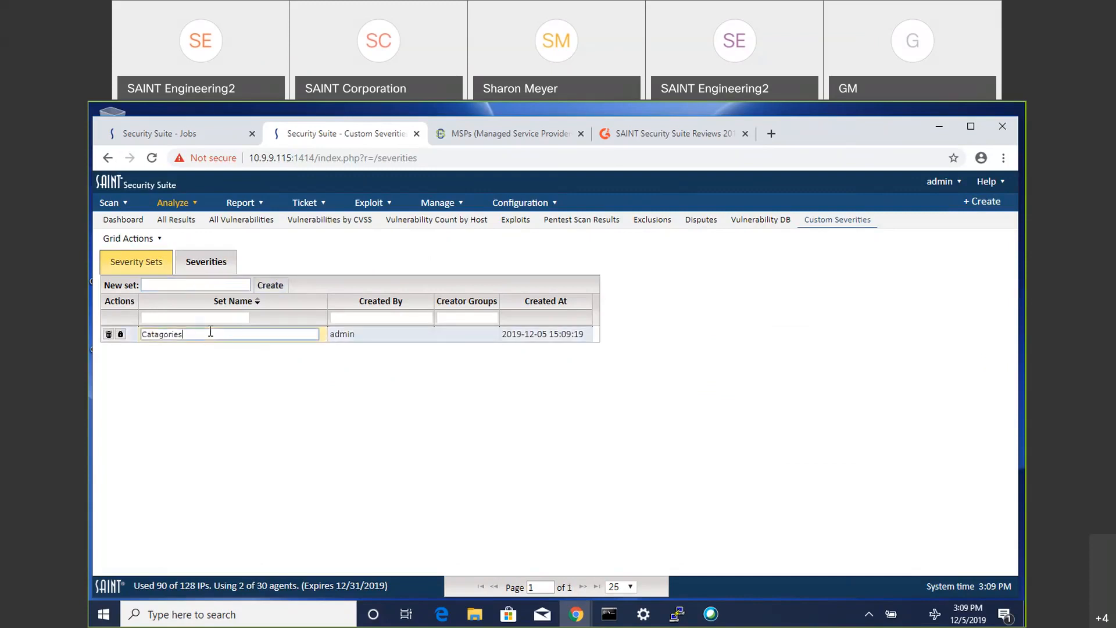
Step: Create a severity in the Catagories set with code Patches, rating 2 and the red color #b80606
left_click(213, 267)
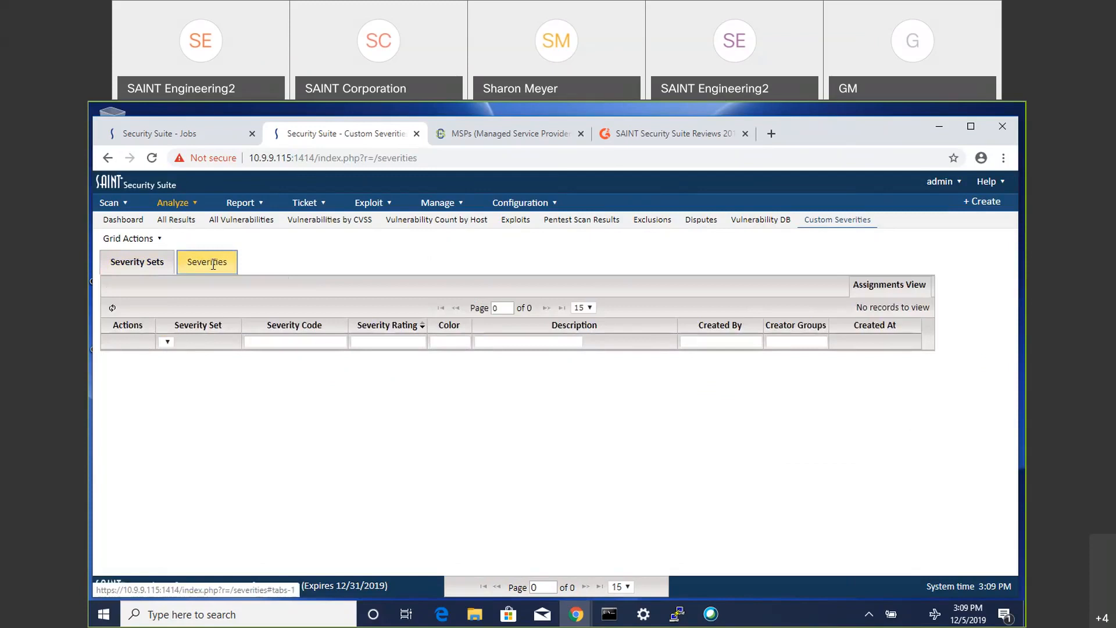
left_click(128, 238)
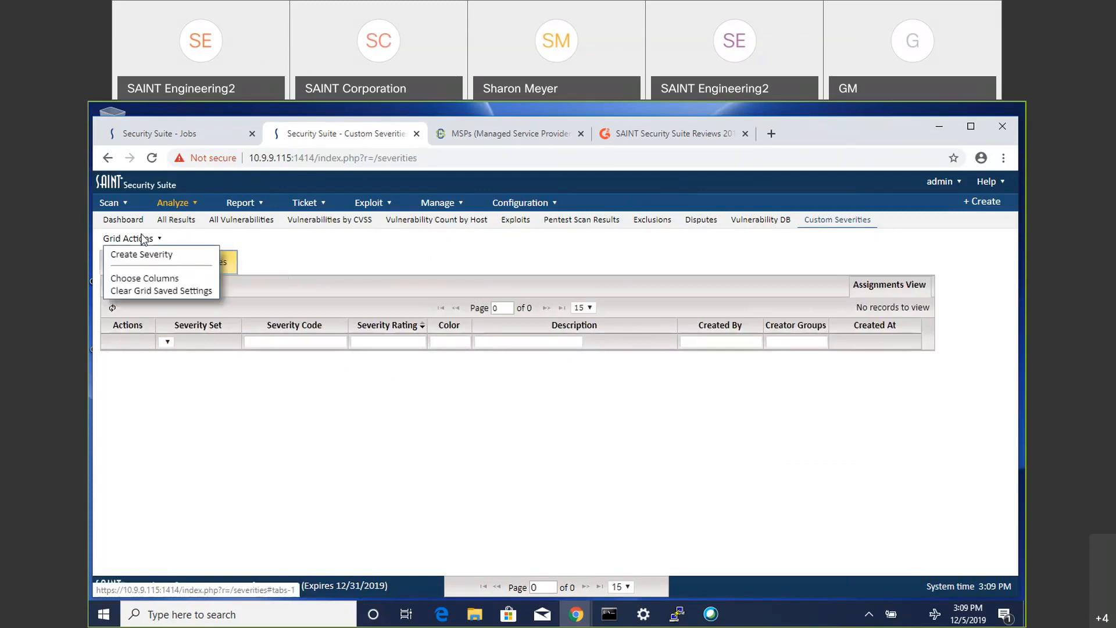
left_click(151, 257)
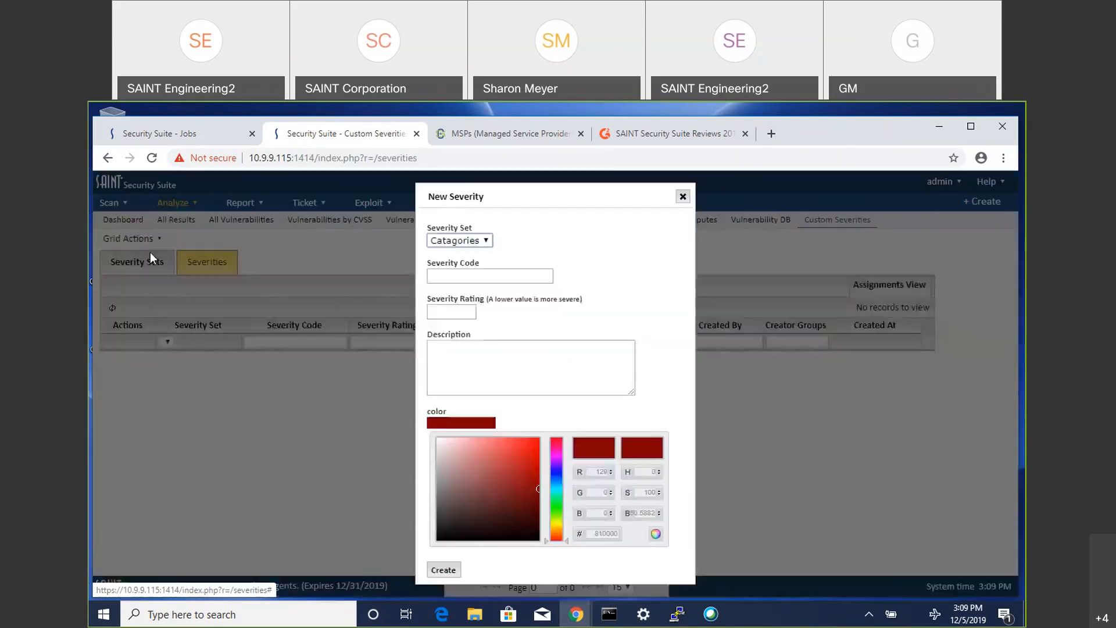
left_click(486, 242)
left_click(485, 242)
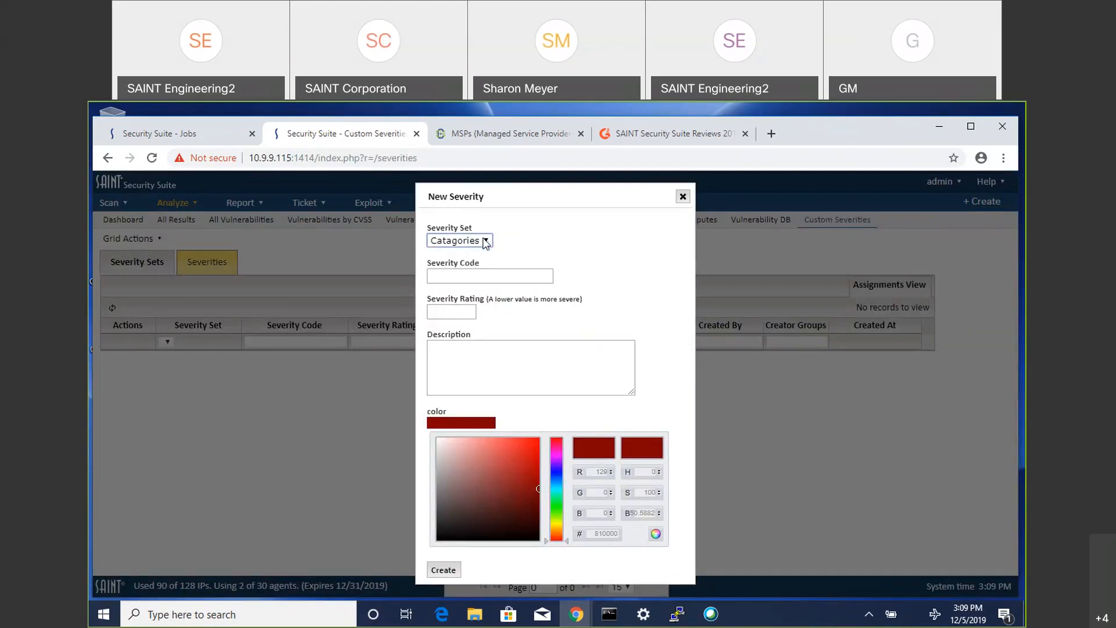
left_click(451, 277)
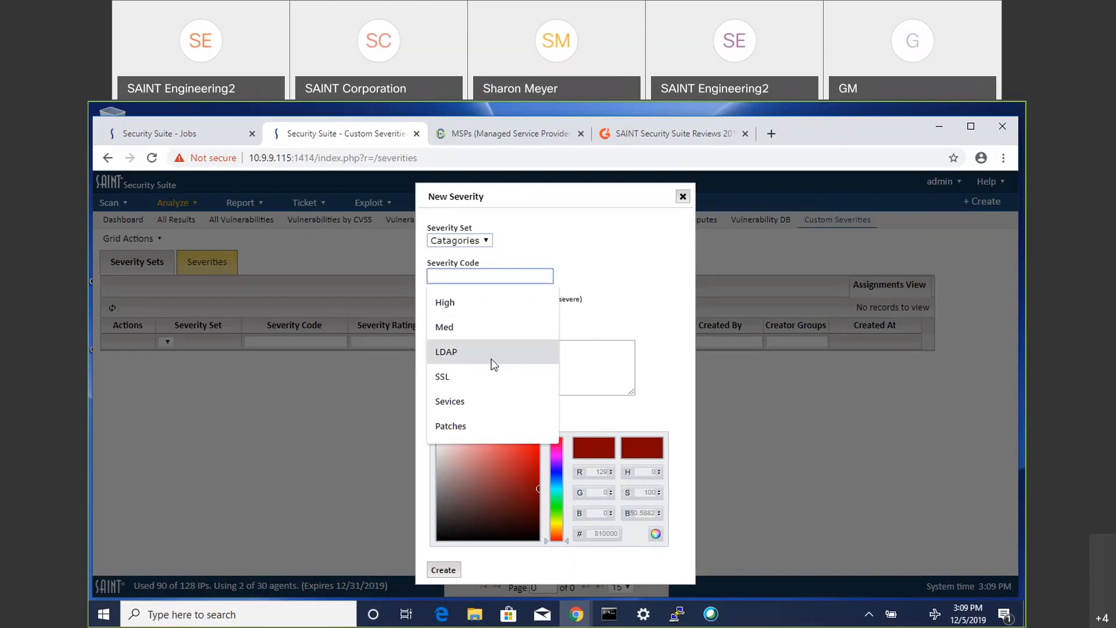
left_click(462, 427)
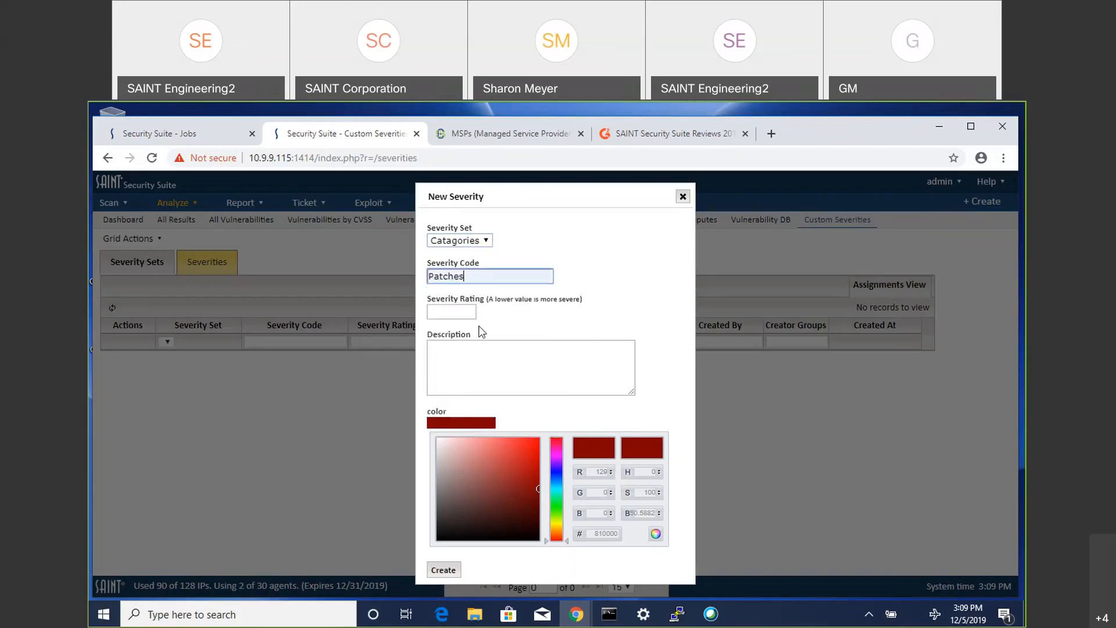
left_click(449, 312)
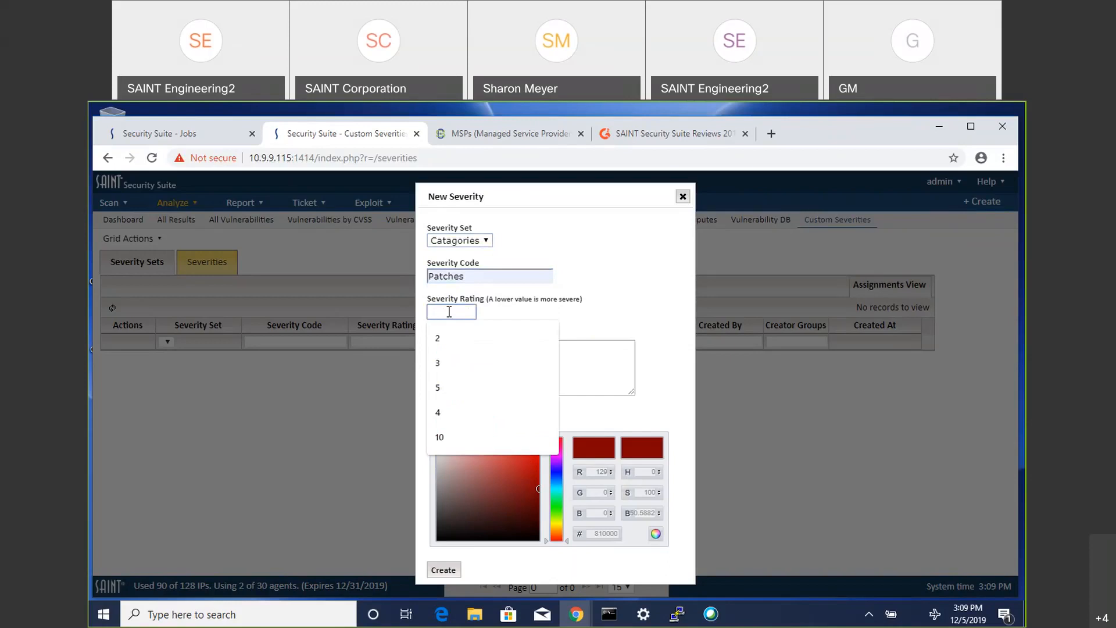
left_click(439, 338)
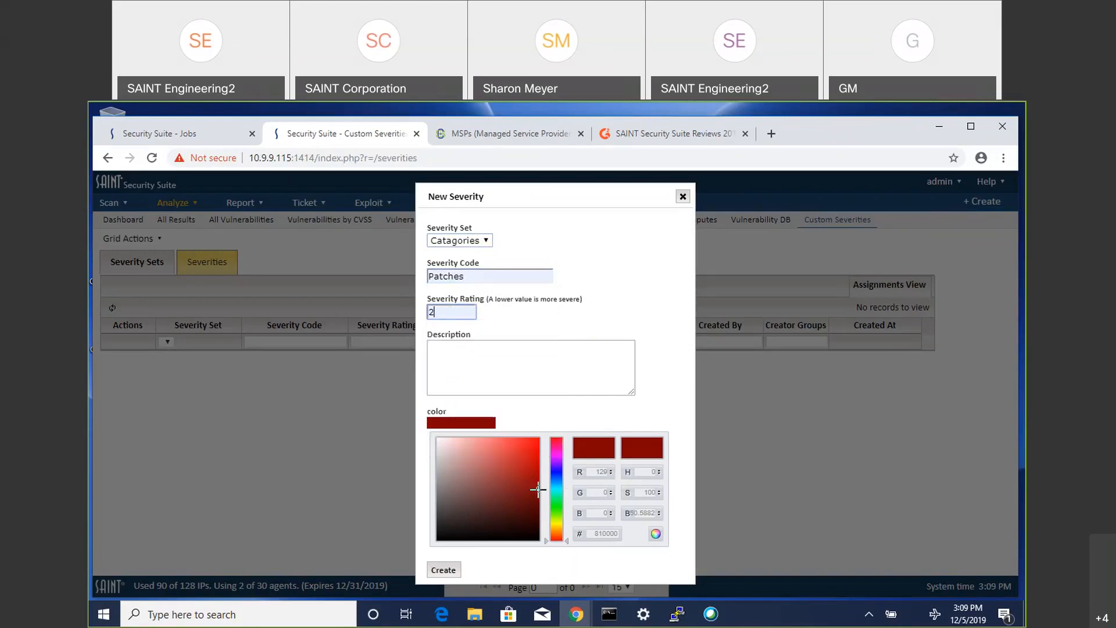
left_click(523, 455)
mouse_move(523, 455)
left_mouse_down()
mouse_move(536, 451)
mouse_move(536, 467)
left_mouse_up()
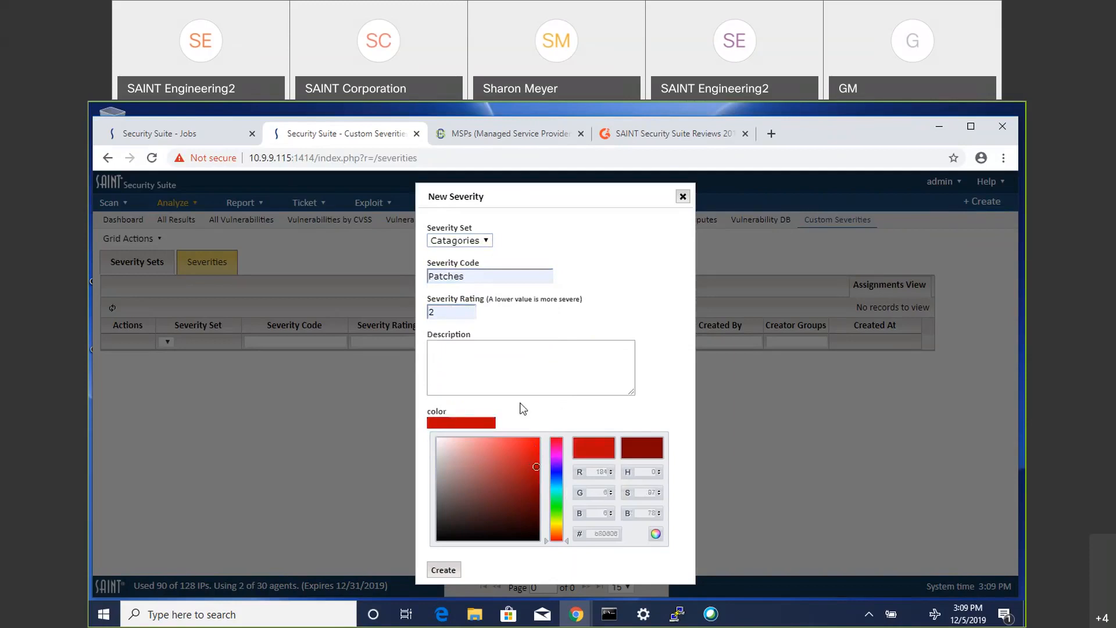
left_click(448, 573)
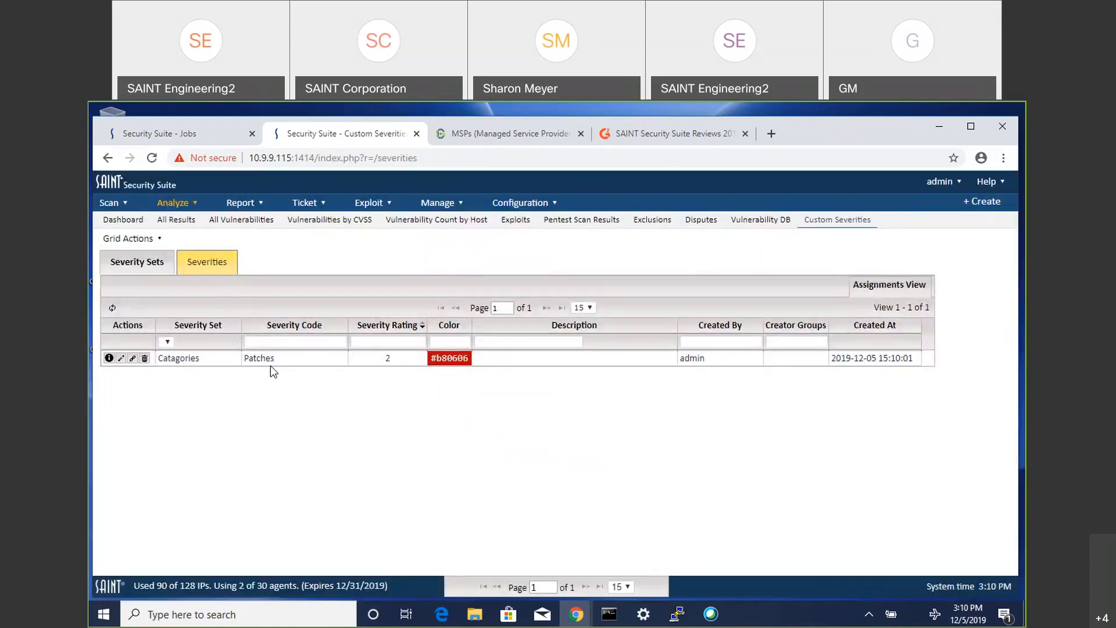
Step: Create a severity in the Catagories set with code Web, rating 3, description "Web Vulns" and the pinkish-red color #c91a57
left_click(127, 239)
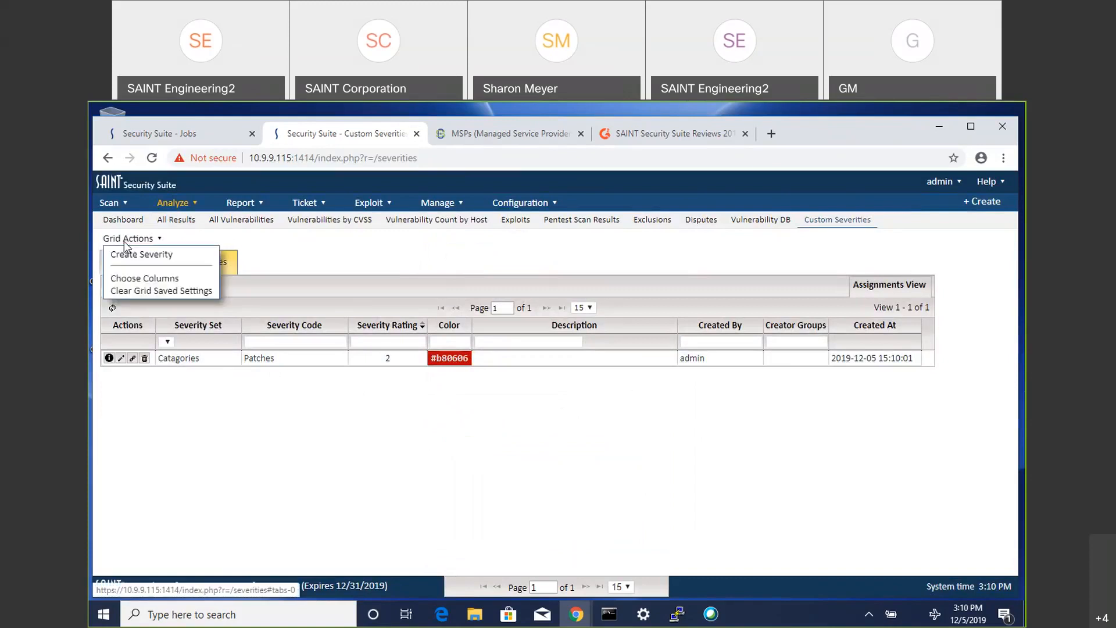
left_click(129, 256)
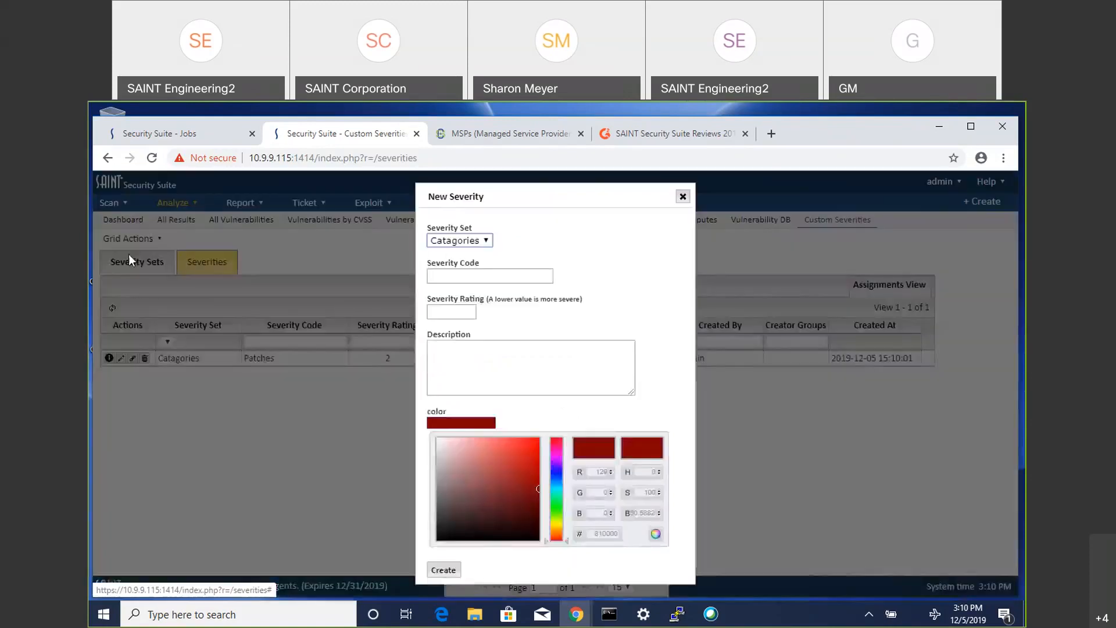
left_click(479, 272)
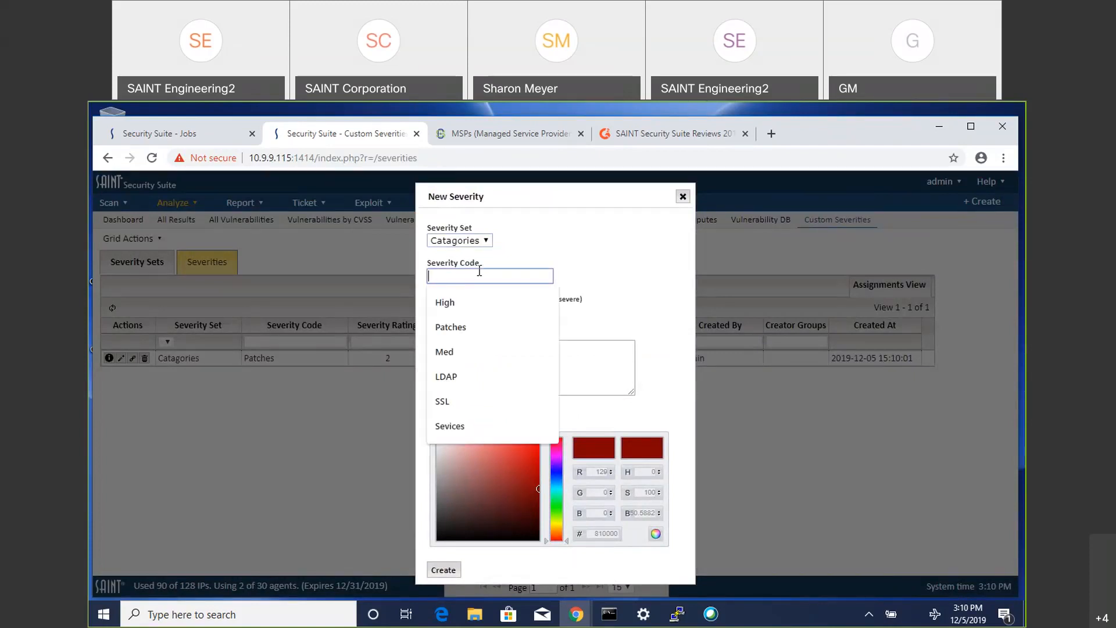
type("Web")
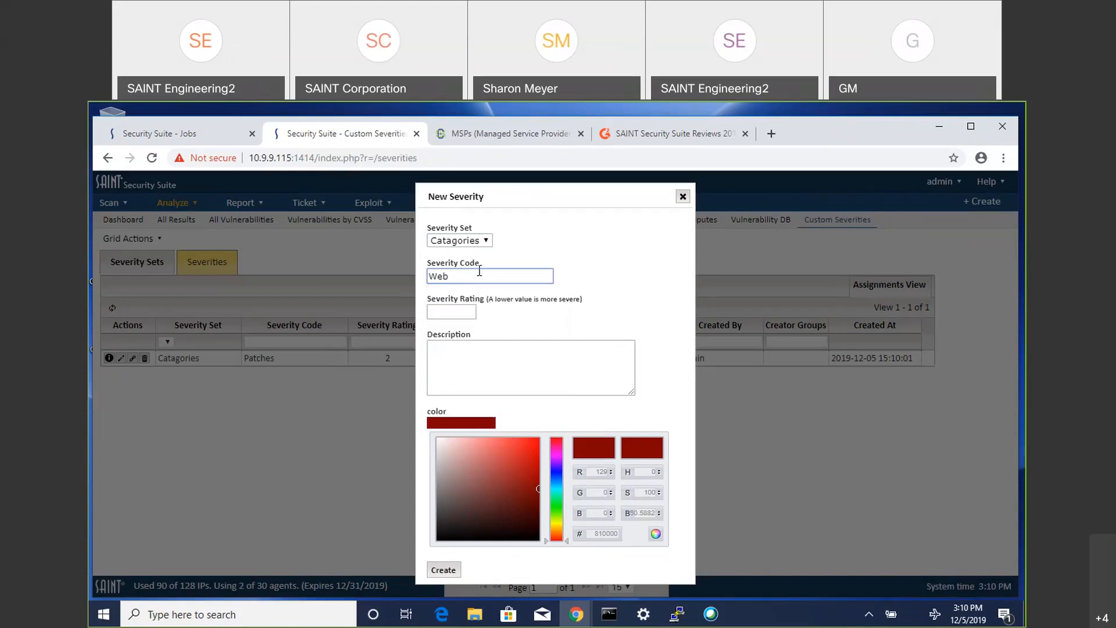
left_click(447, 314)
left_click(437, 360)
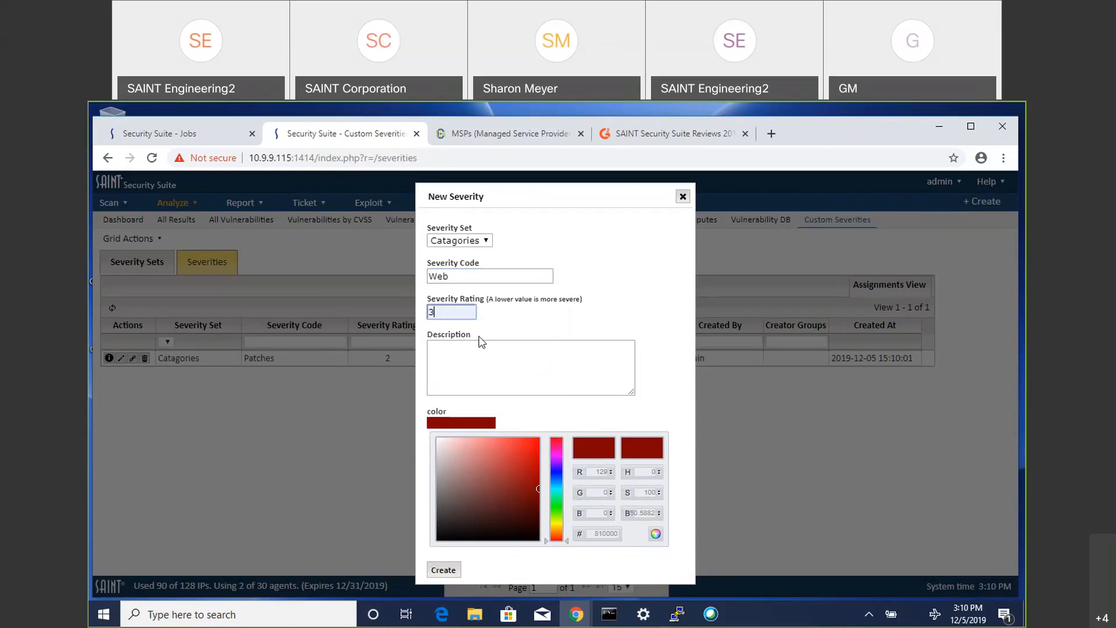
left_click(454, 354)
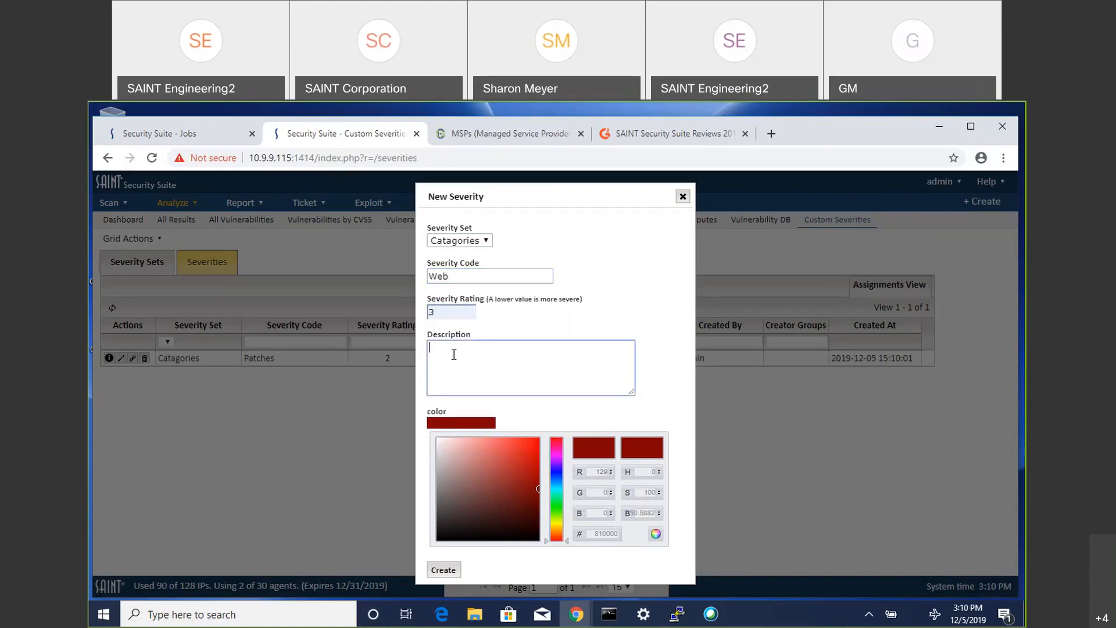
type("Web Vulns")
left_click_drag(567, 539, 569, 443)
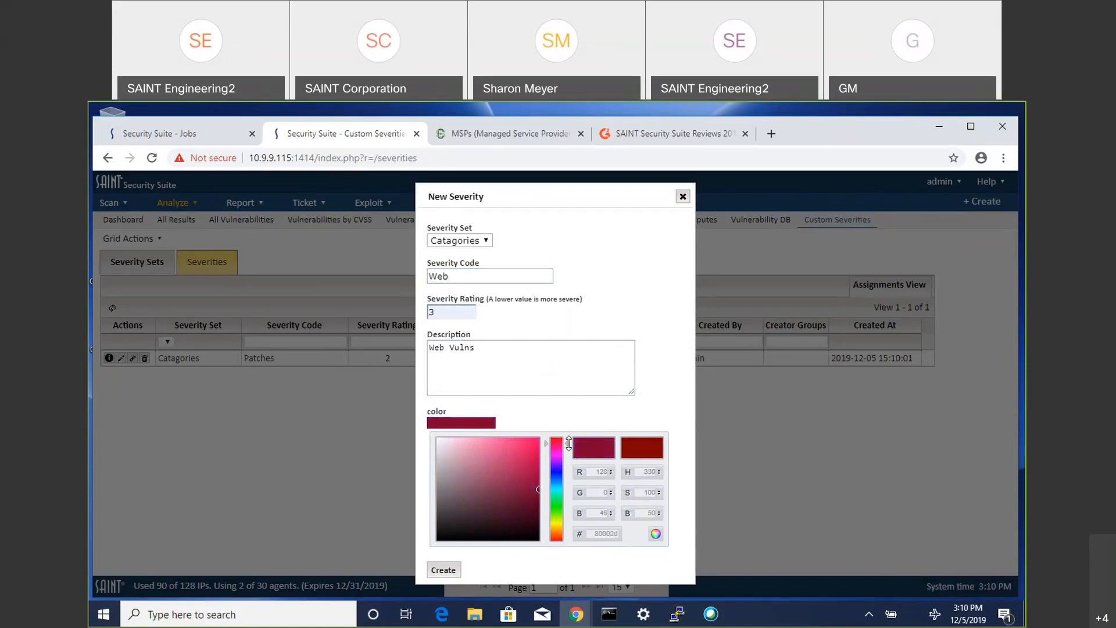
mouse_move(535, 490)
left_mouse_down()
mouse_move(519, 447)
mouse_move(527, 460)
left_mouse_up()
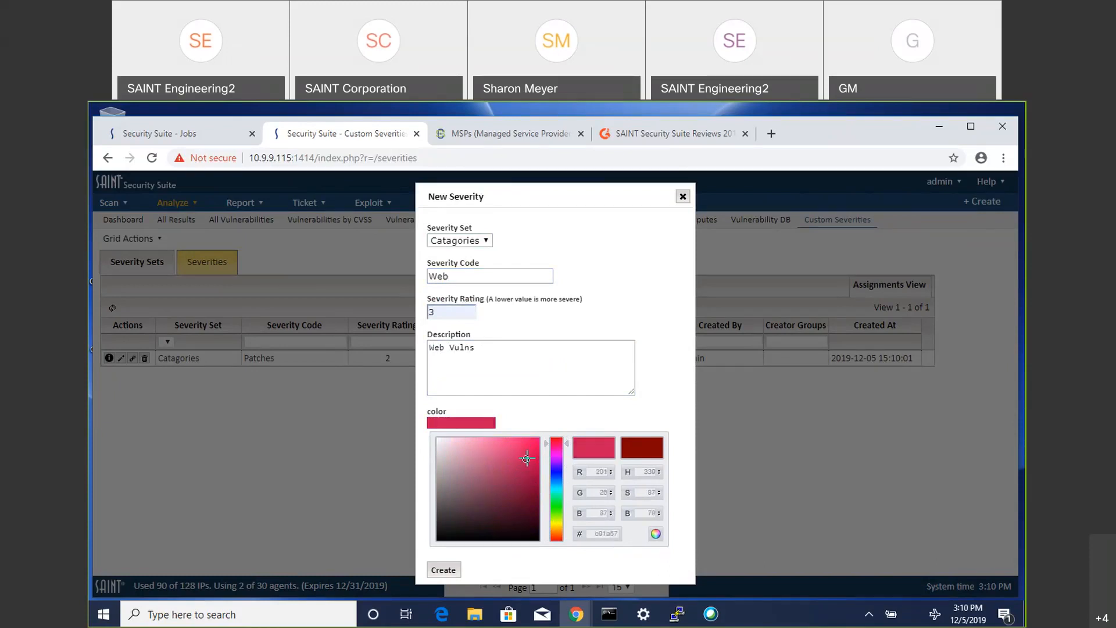
left_click(443, 570)
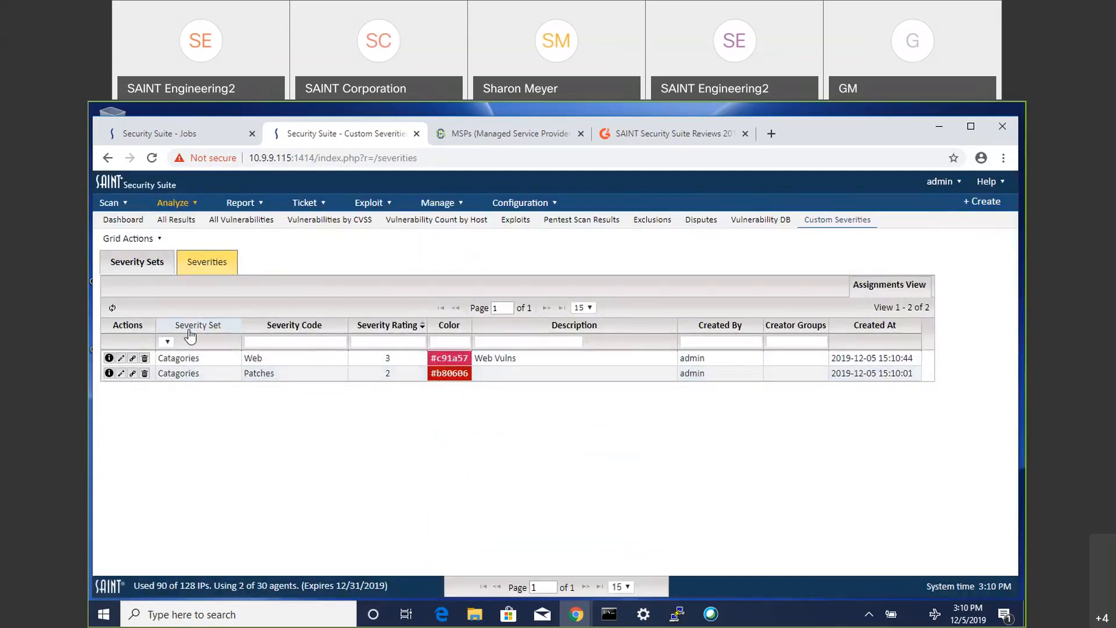
Step: Create a severity in the Catagories set with code SSL, rating 5 and the blue color #295bcf
left_click(155, 238)
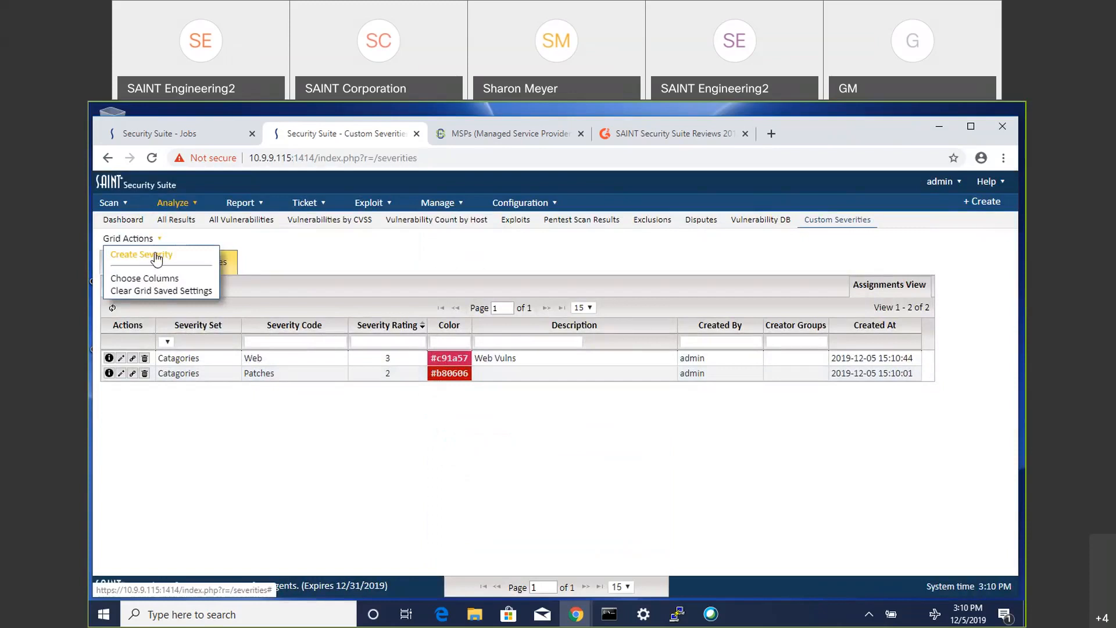
left_click(156, 255)
left_click(431, 275)
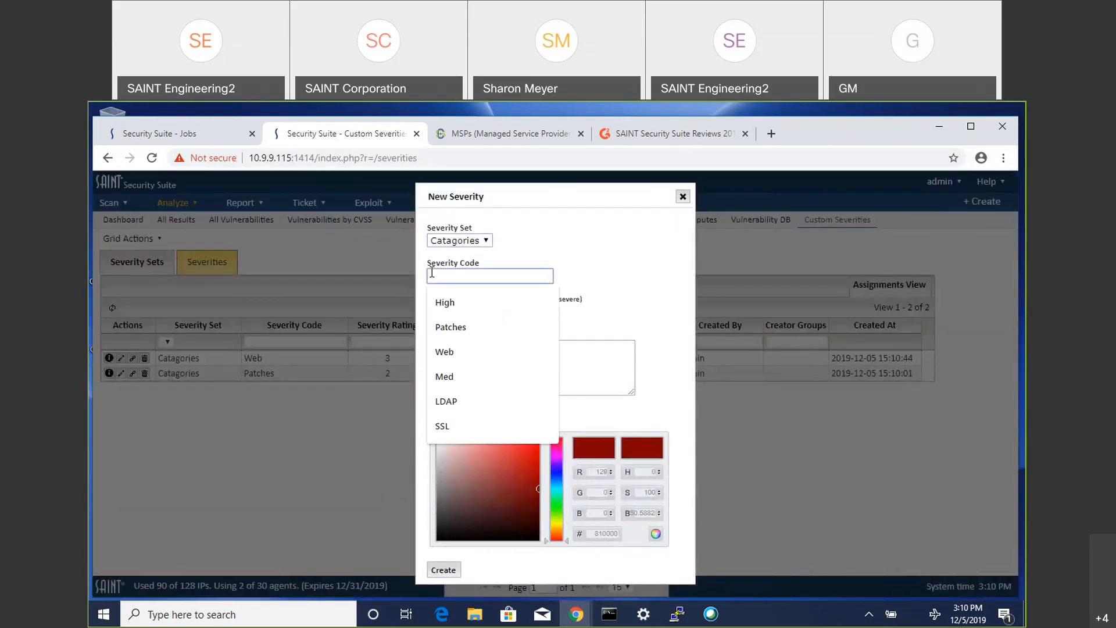
left_click(442, 426)
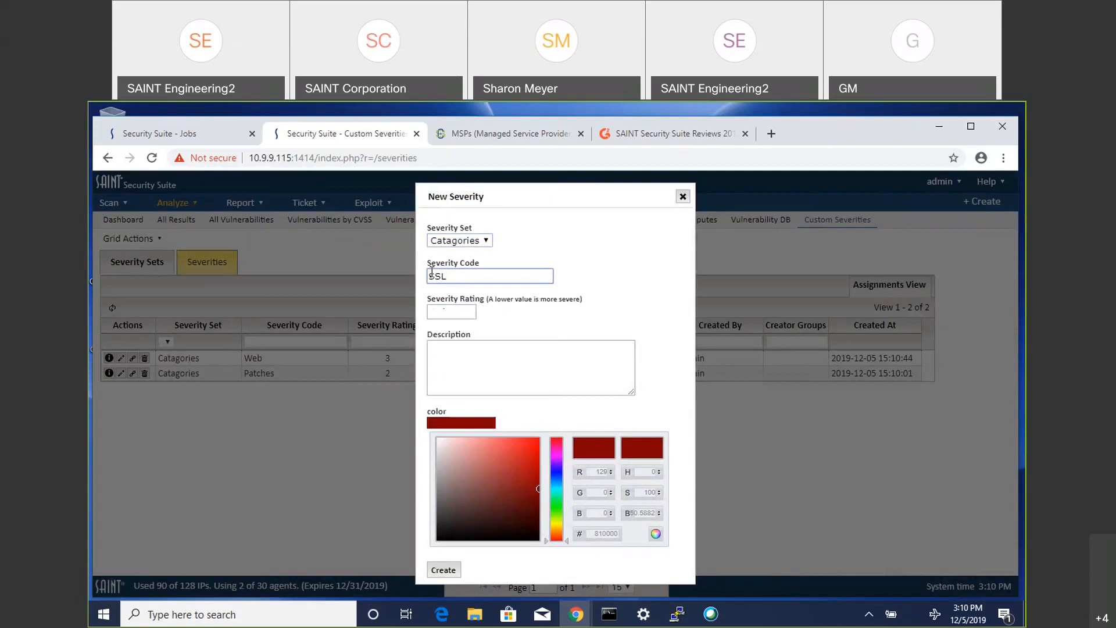
left_click(459, 310)
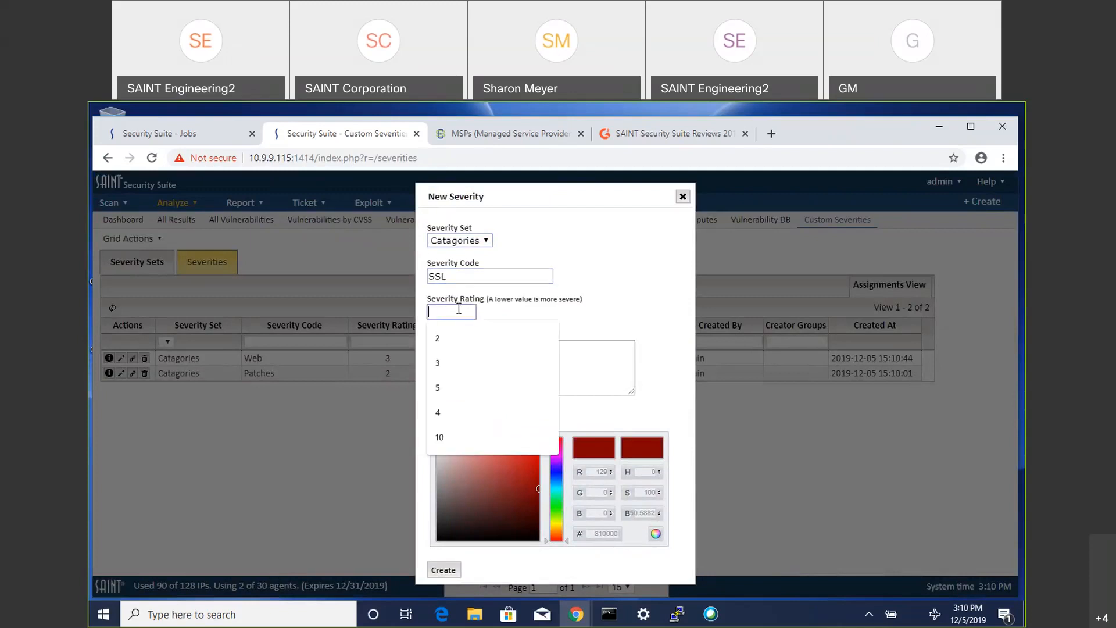
left_click(444, 390)
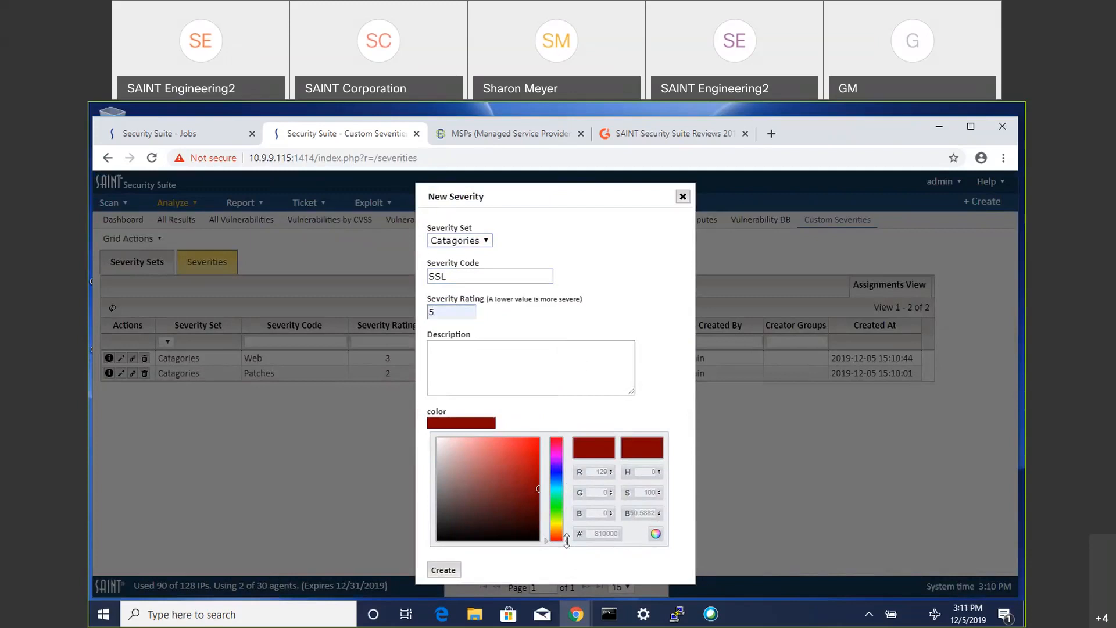
left_click_drag(565, 542, 564, 477)
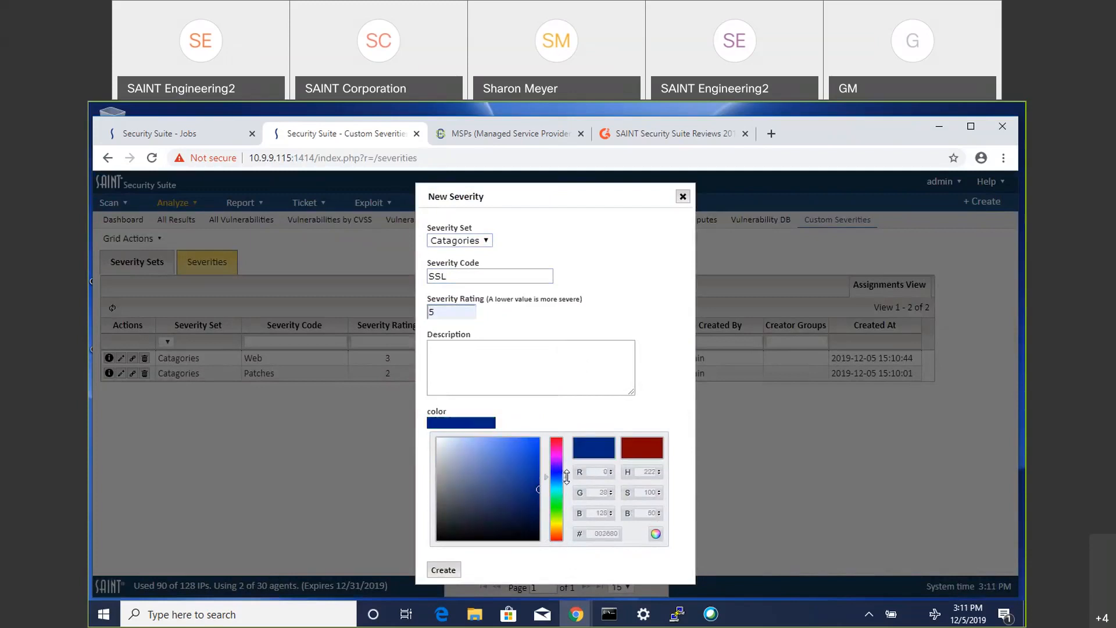
left_click(519, 457)
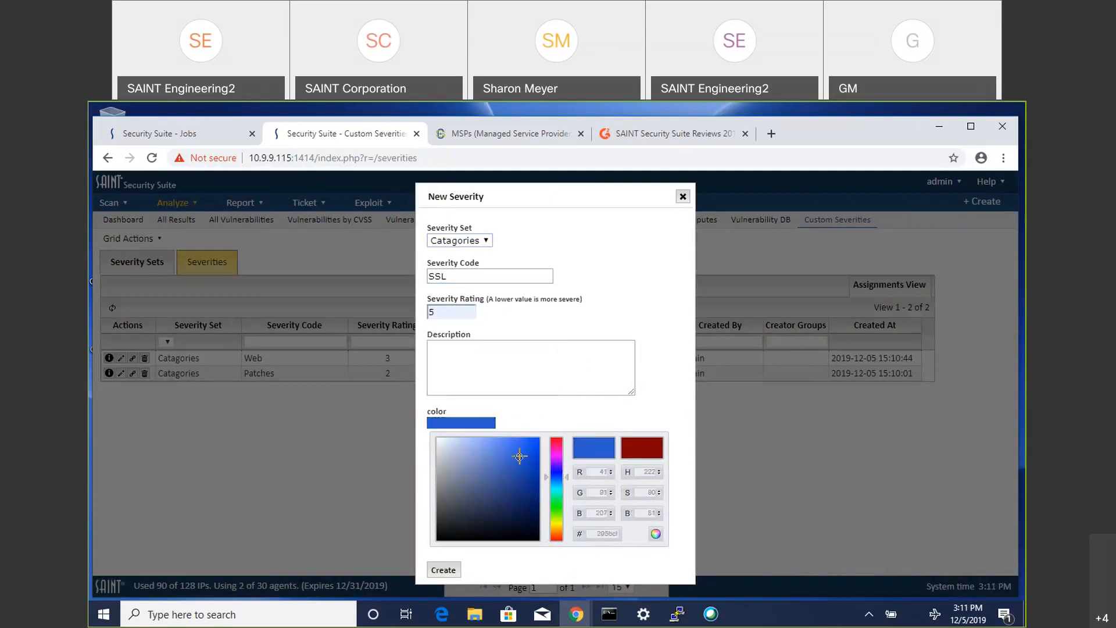
left_click(443, 569)
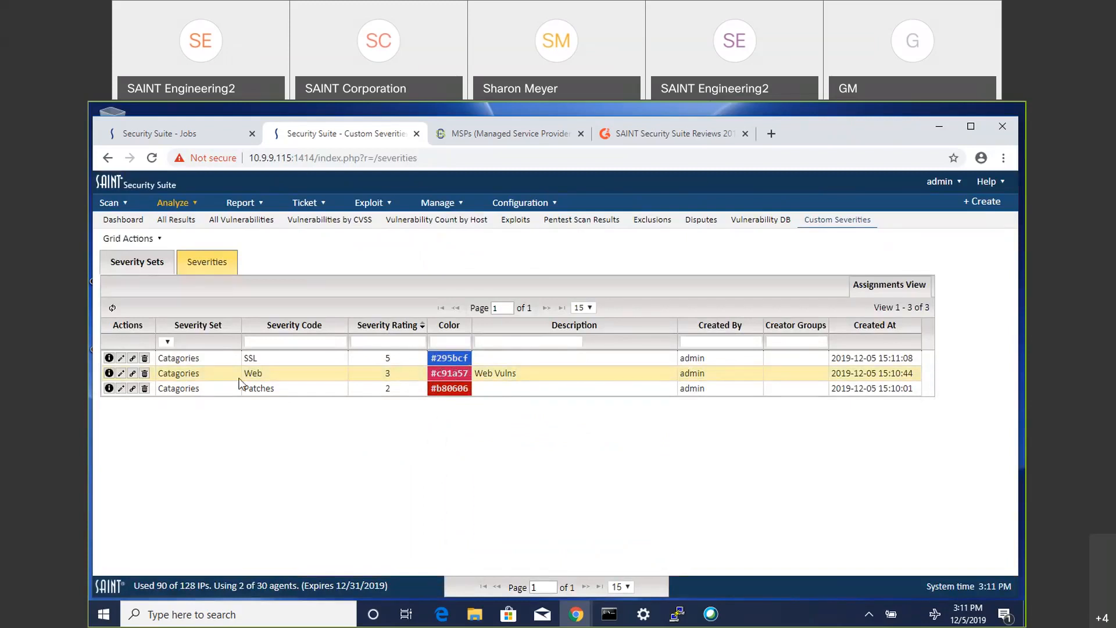
Step: Create a severity in the Catagories set with code Mail, rating 4 and the teal-green color #12c48f
left_click(155, 239)
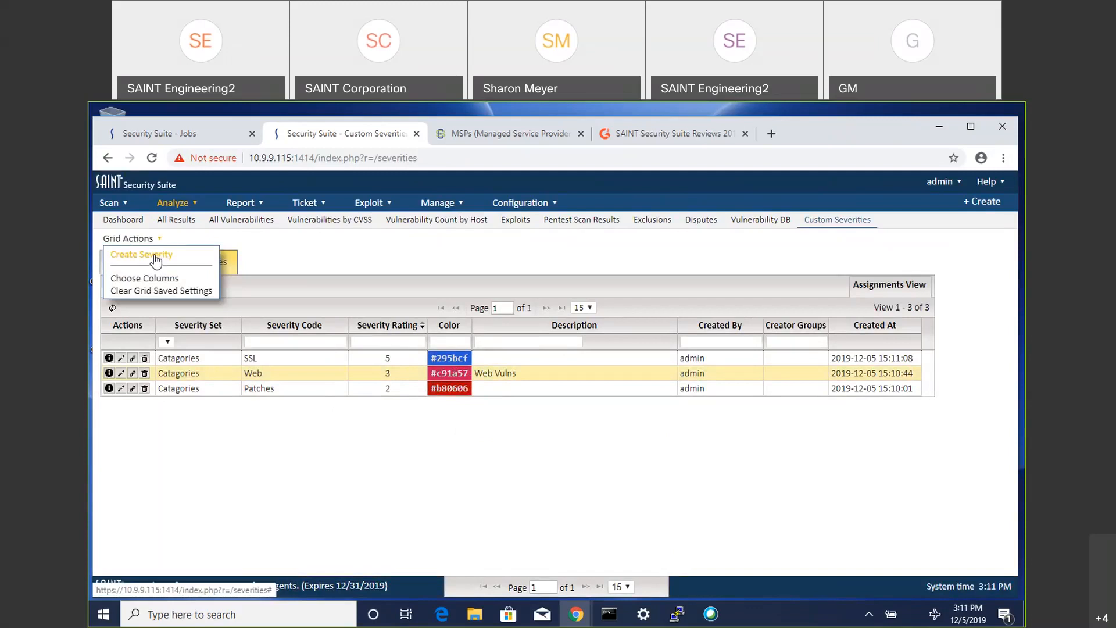
left_click(155, 257)
left_click(450, 275)
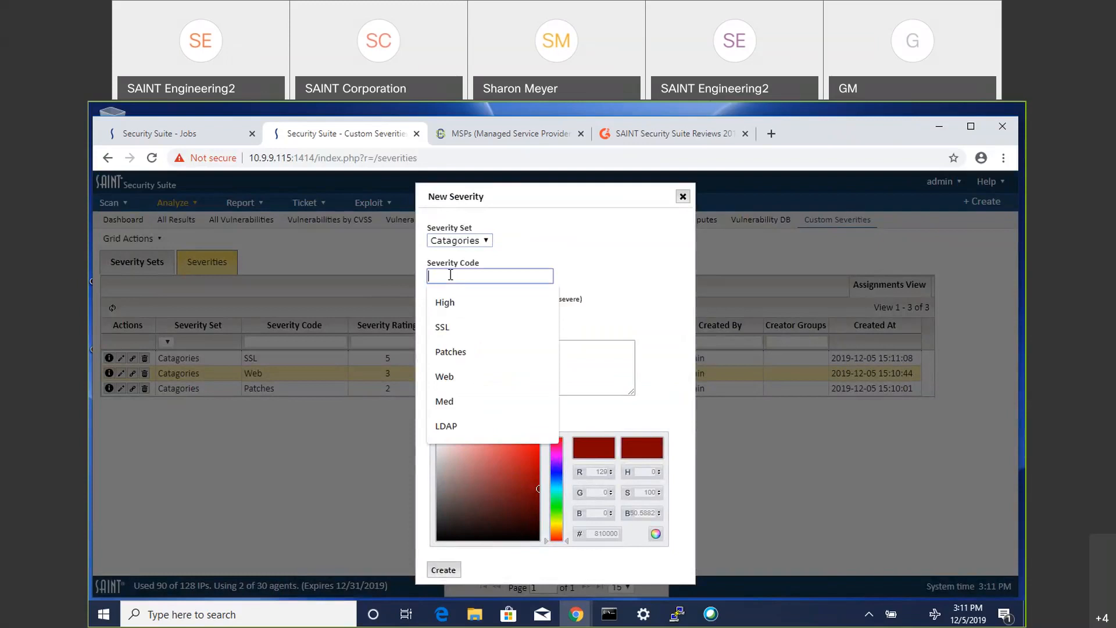
type("Mail")
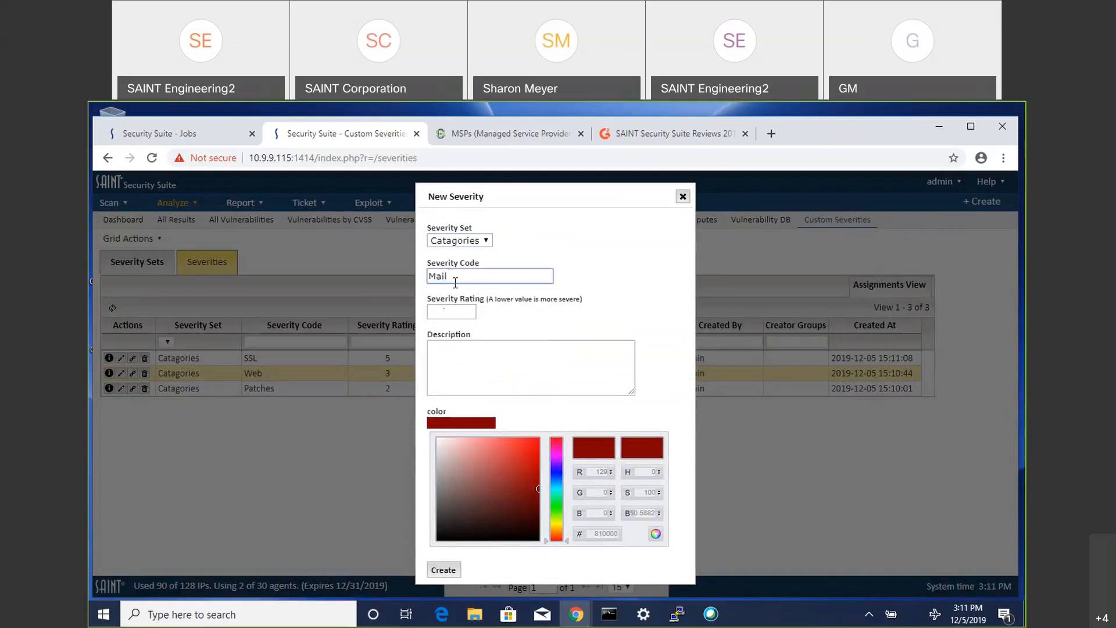
left_click(454, 311)
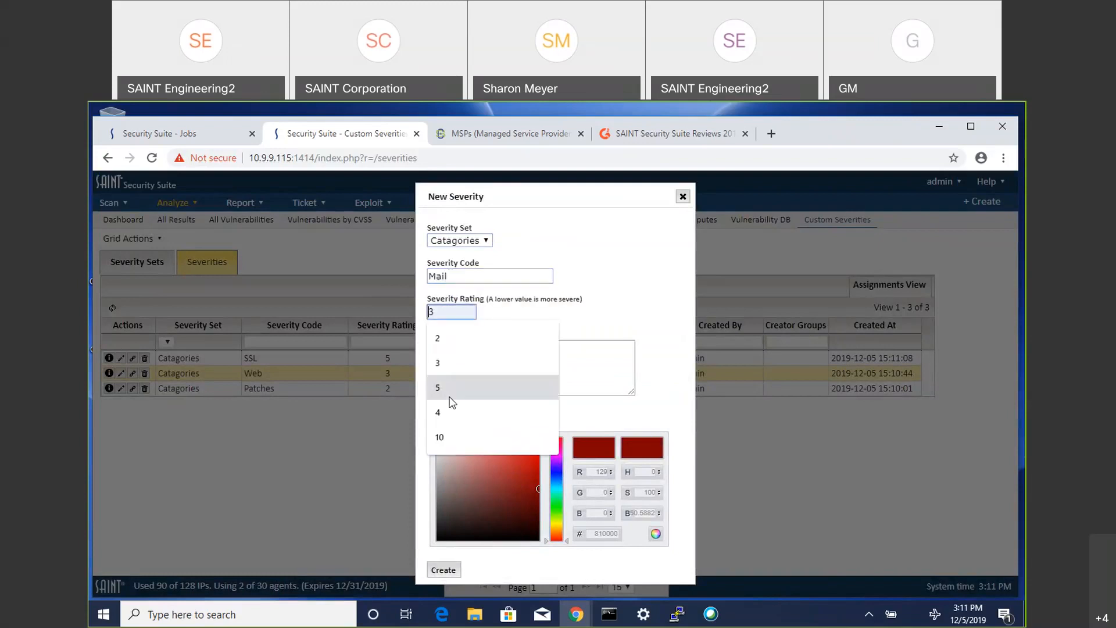
left_click(443, 414)
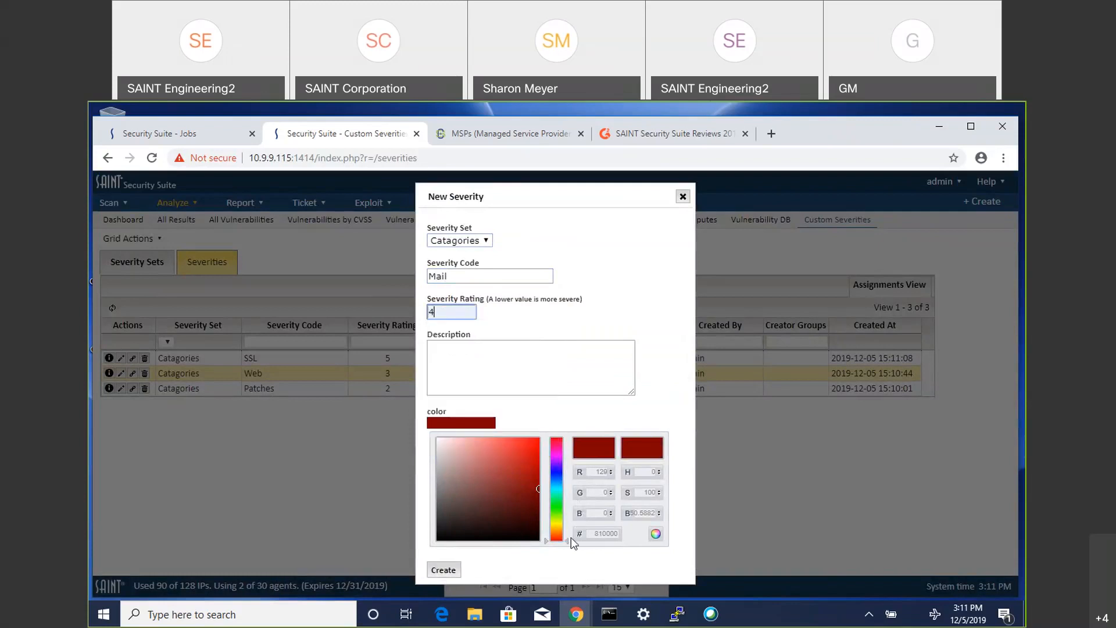
left_click_drag(562, 539, 560, 495)
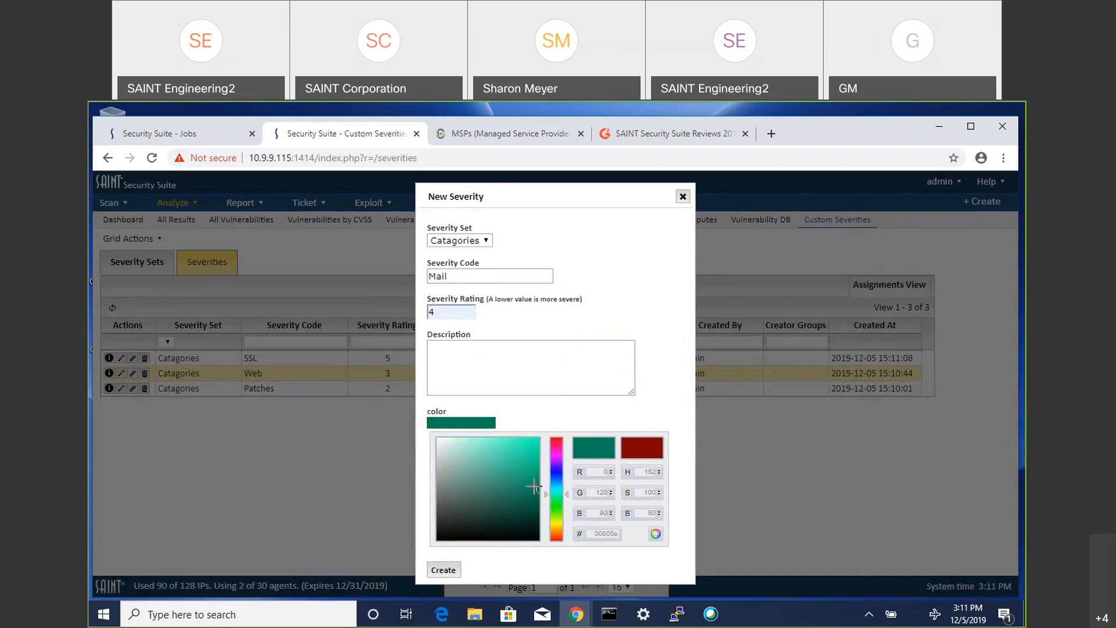
left_click_drag(534, 486, 531, 461)
left_click(444, 571)
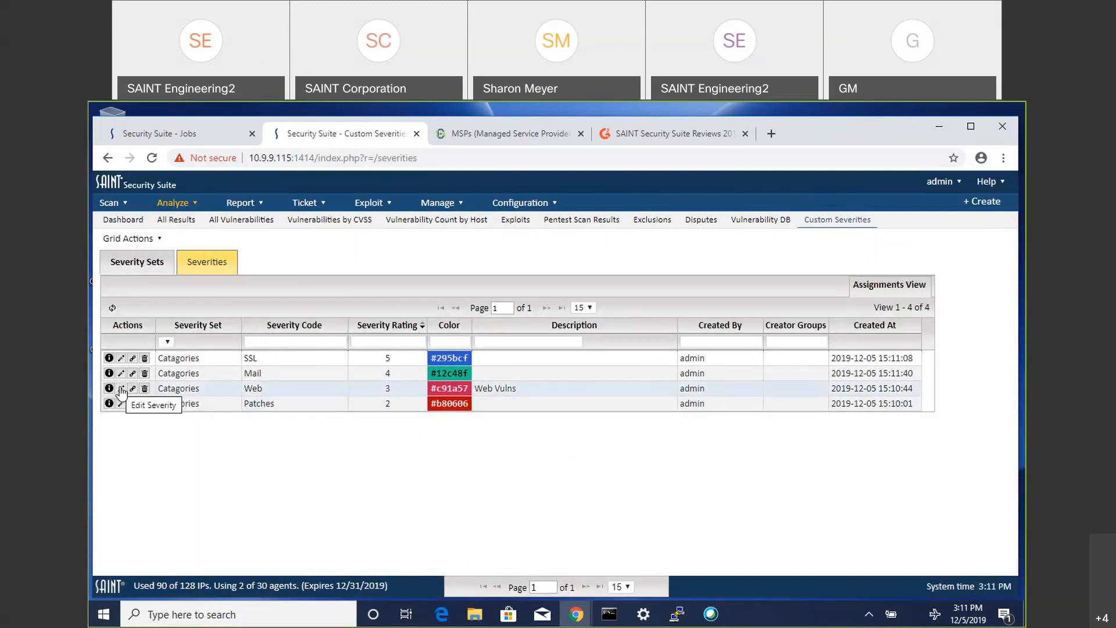
Step: Change the color of the Web severity to the bright green #0ce855 and save the update
left_click(121, 389)
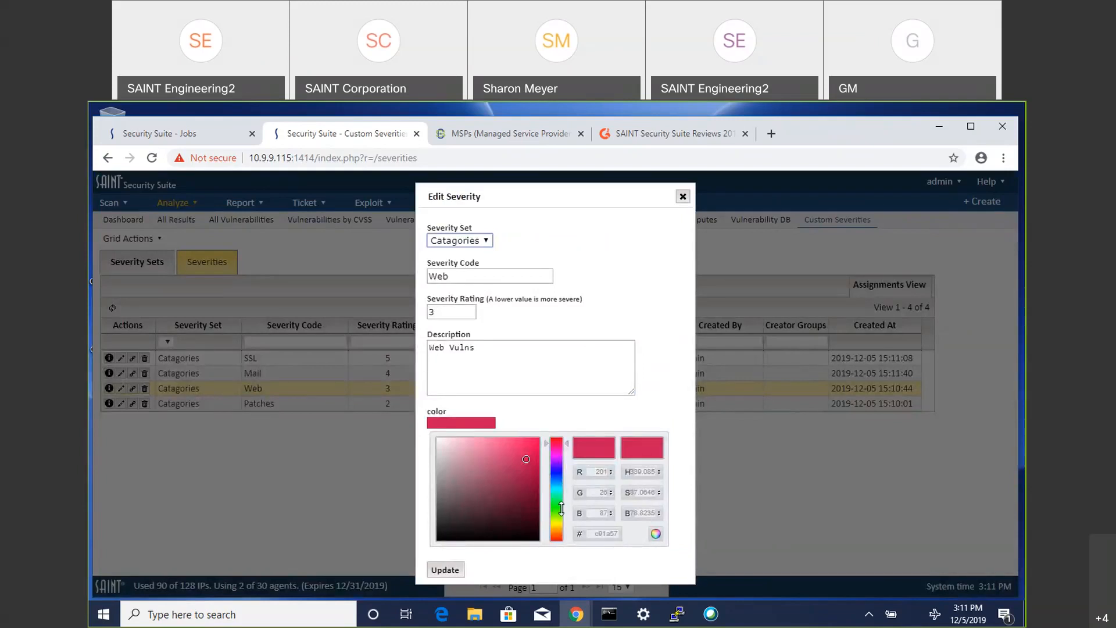
left_click_drag(564, 445, 573, 505)
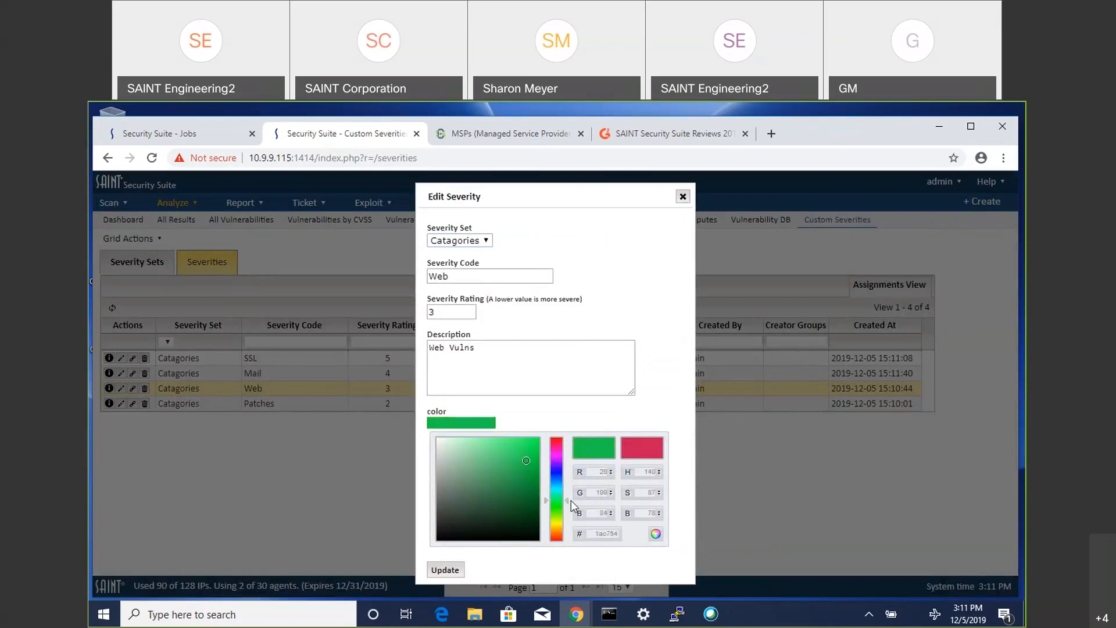
left_click_drag(526, 460, 535, 446)
left_click(445, 571)
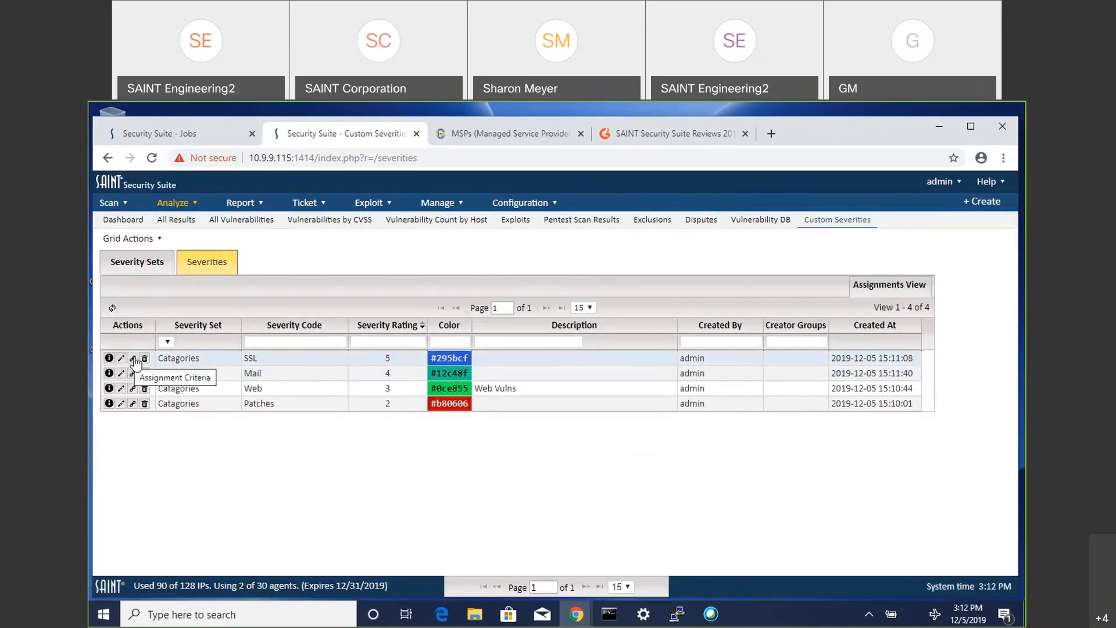
Step: Open the assignment criteria of the SSL severity and start a new assignment criterion
left_click(133, 359)
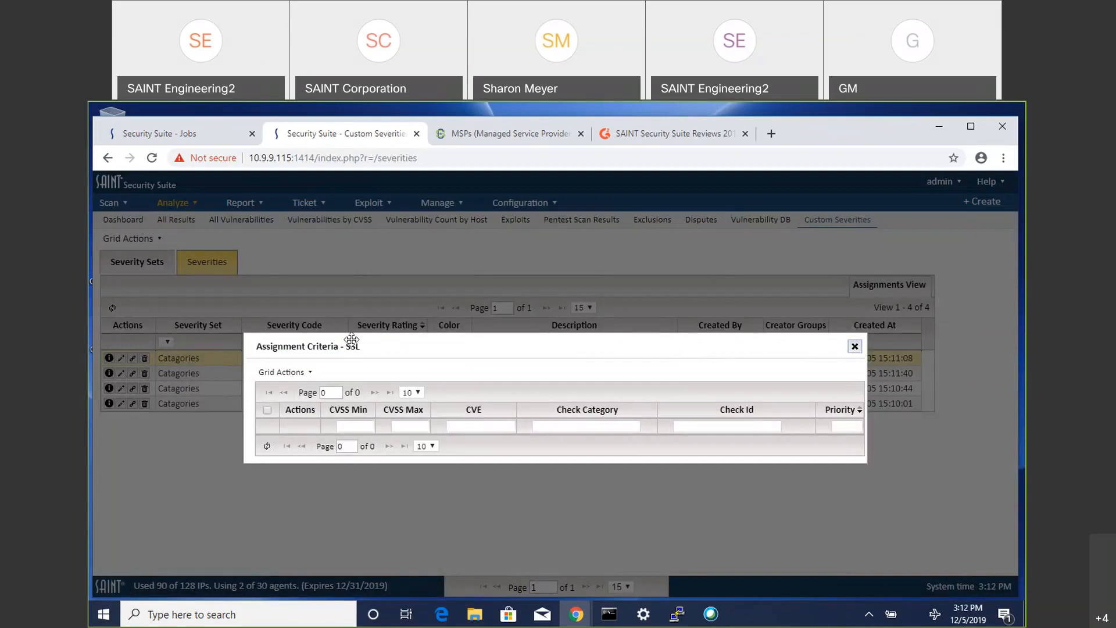
left_click_drag(338, 227, 336, 227)
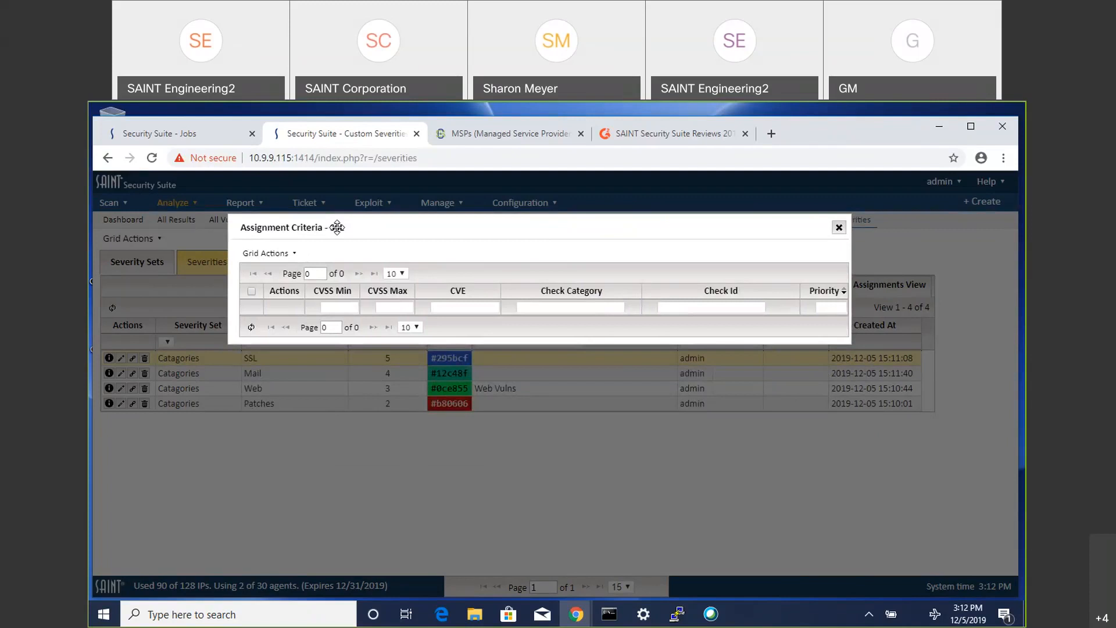
left_click_drag(338, 228, 385, 249)
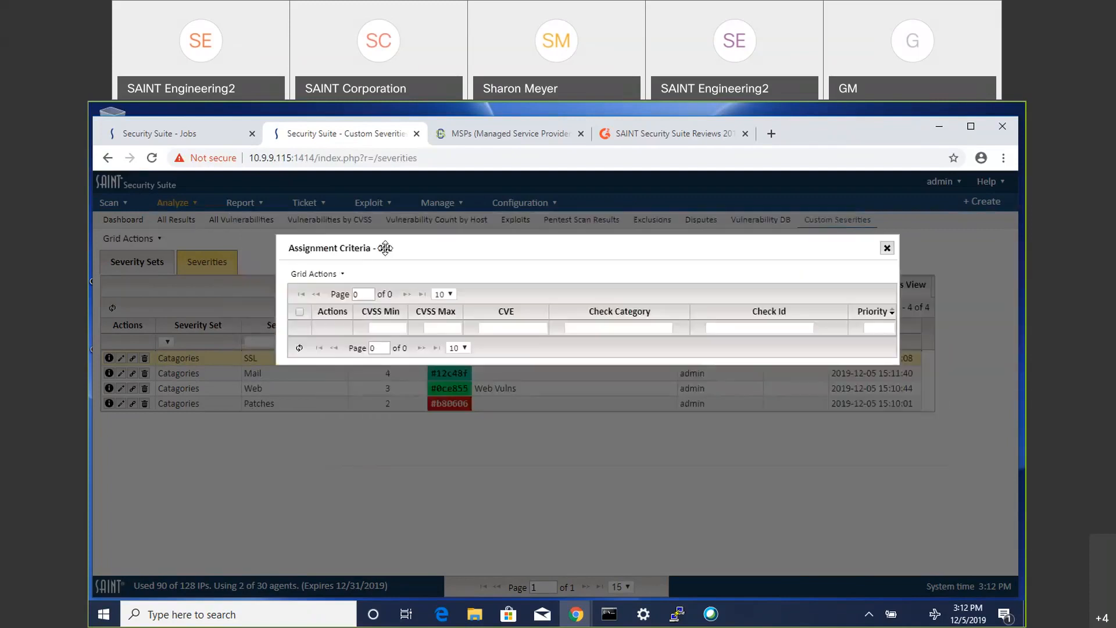
left_click(323, 274)
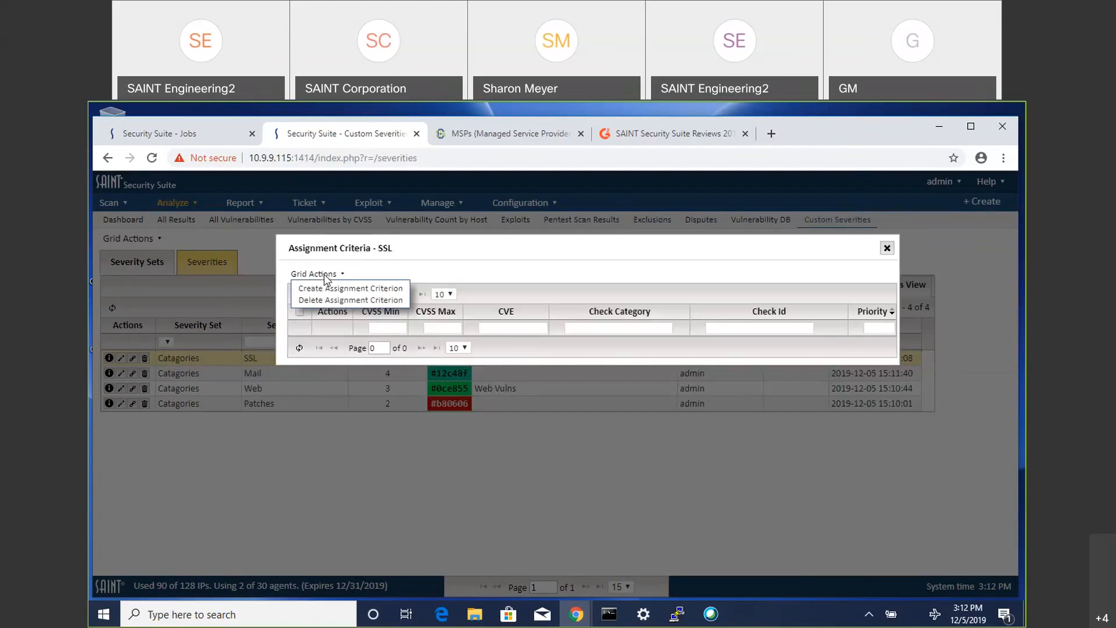
left_click(328, 288)
left_click_drag(369, 354, 351, 282)
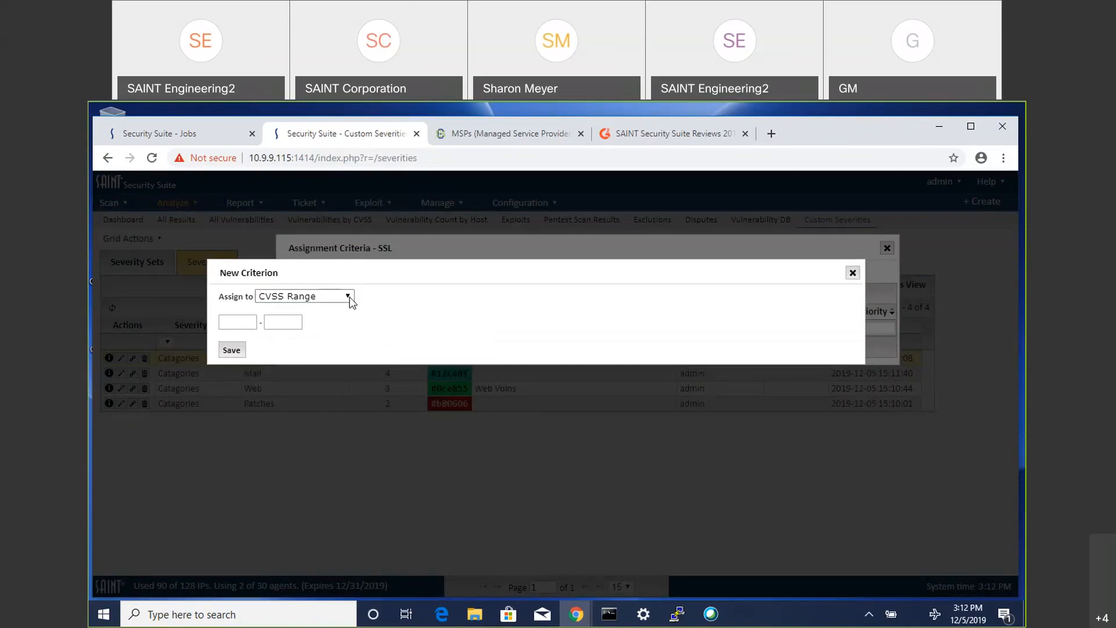
Step: Examine the CVSS Range and CVE entry options for the new SSL criterion in an enlarged page view
left_click(240, 321)
left_click(287, 325)
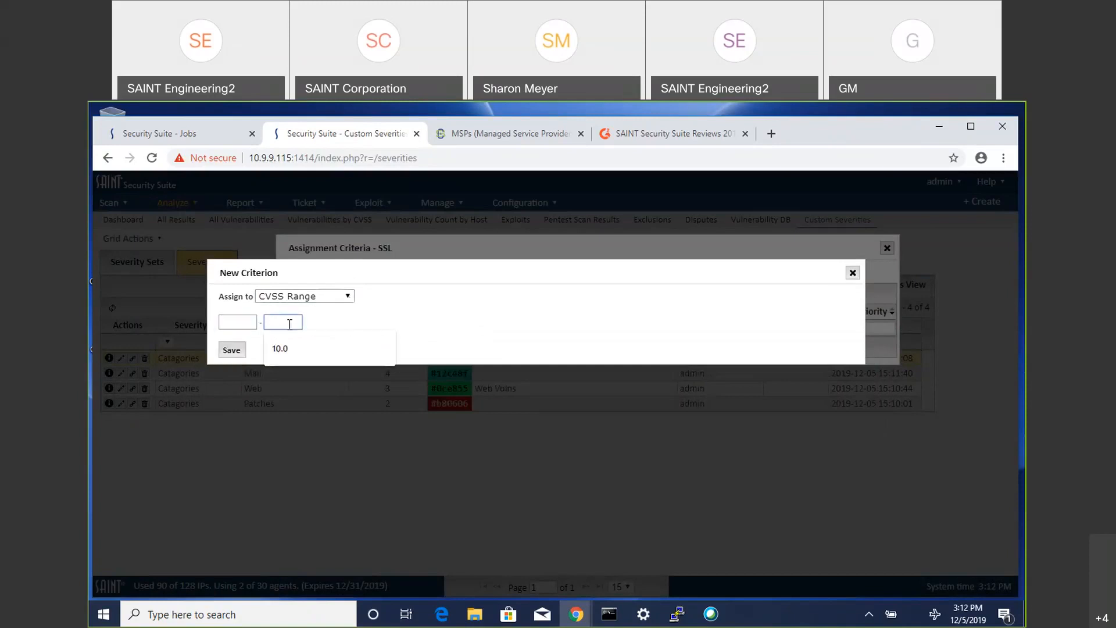
key("ctrl+plus")
key("ctrl+plus")
left_click(273, 326)
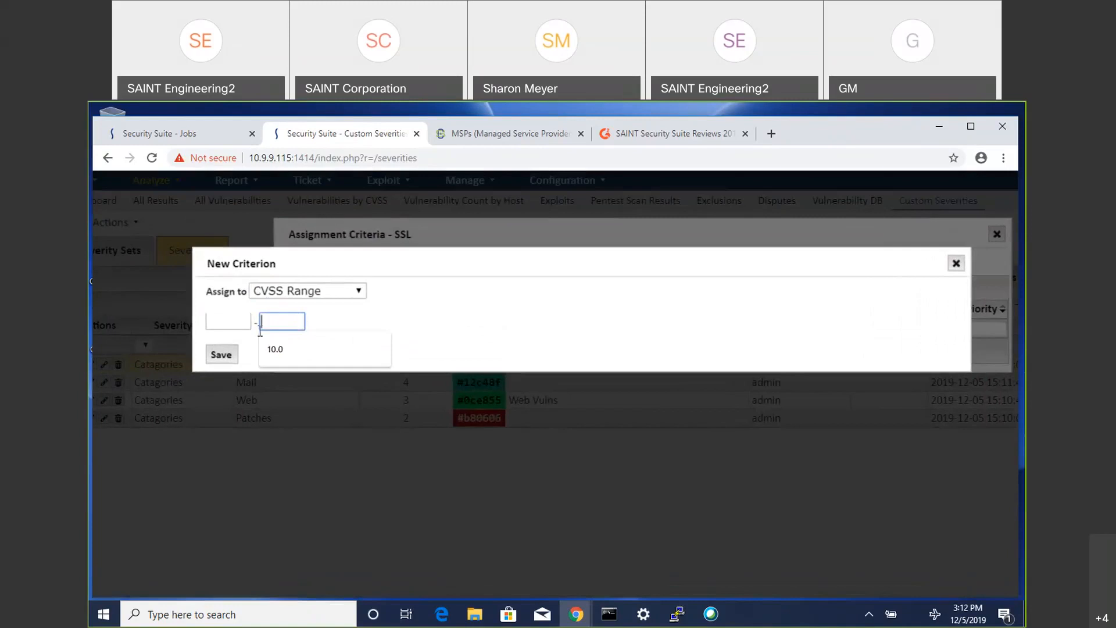
left_click(367, 299)
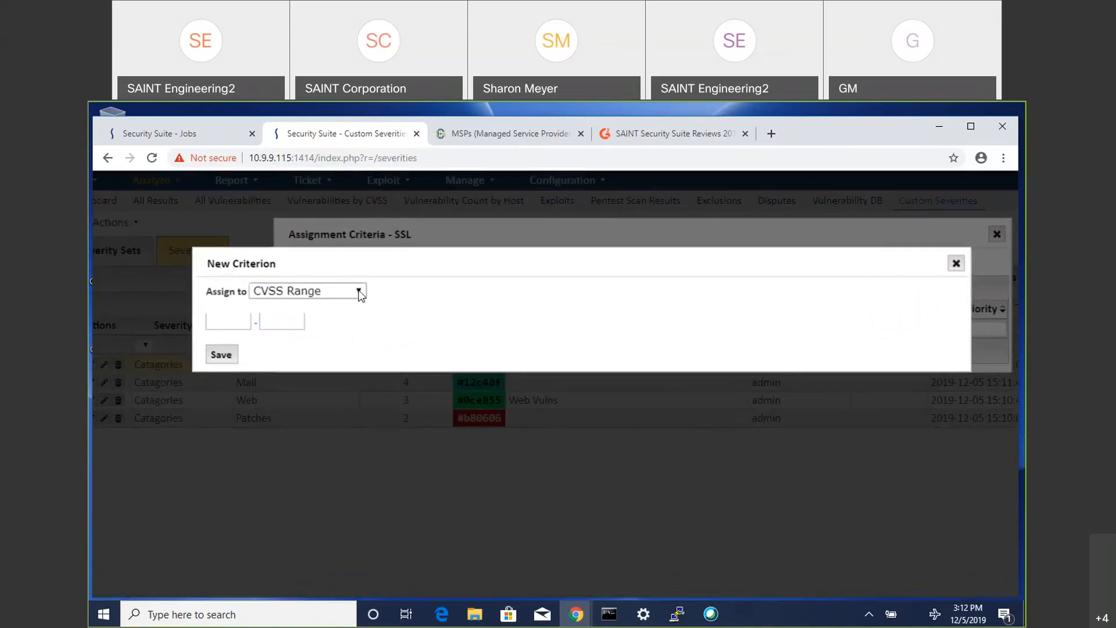
left_click(359, 292)
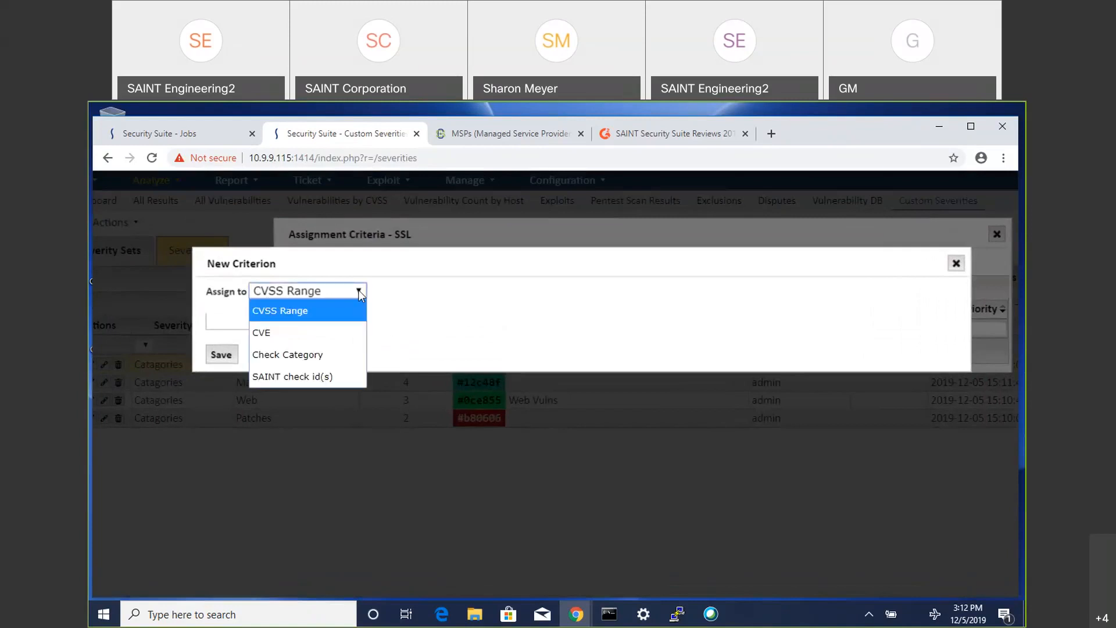
left_click(313, 334)
left_click(263, 353)
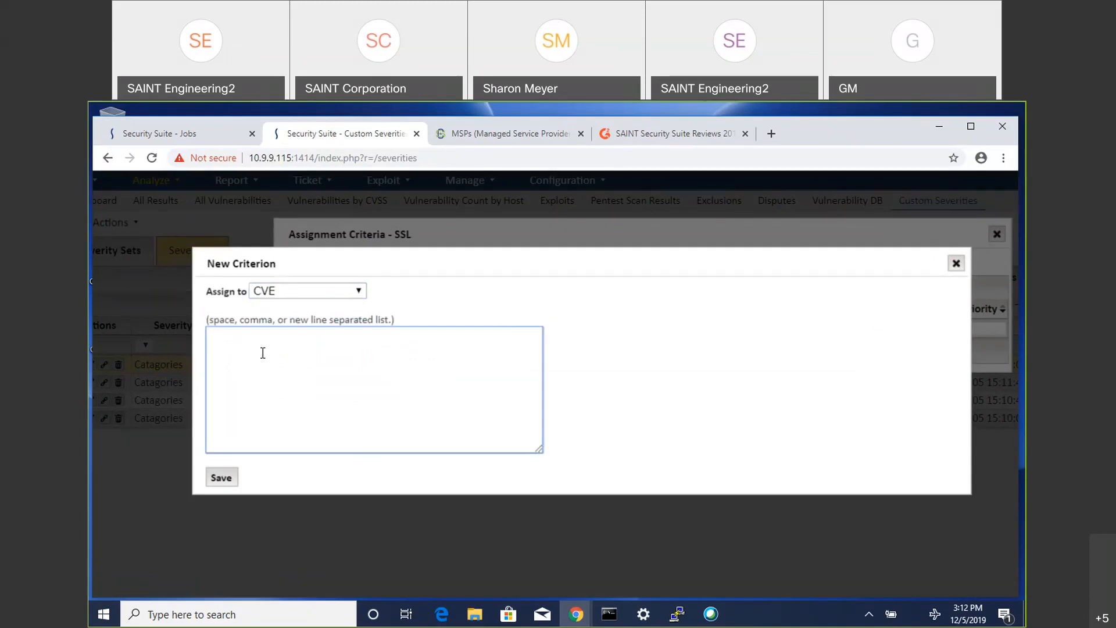
Step: Set the new SSL criterion to assign by Check Category and show the list of available categories
left_click(361, 290)
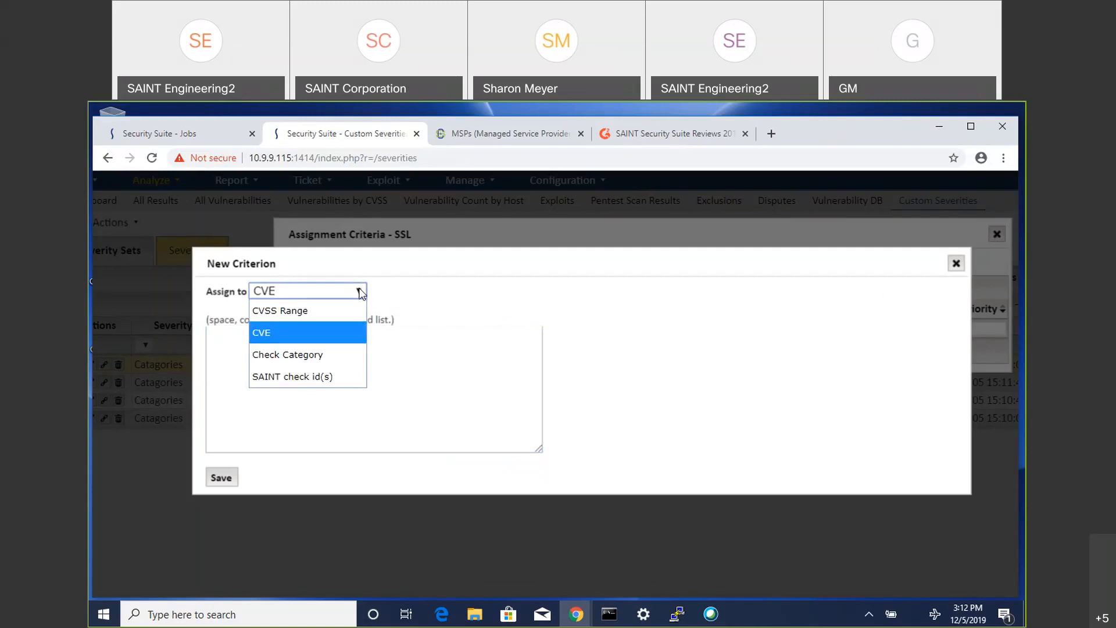
left_click(308, 359)
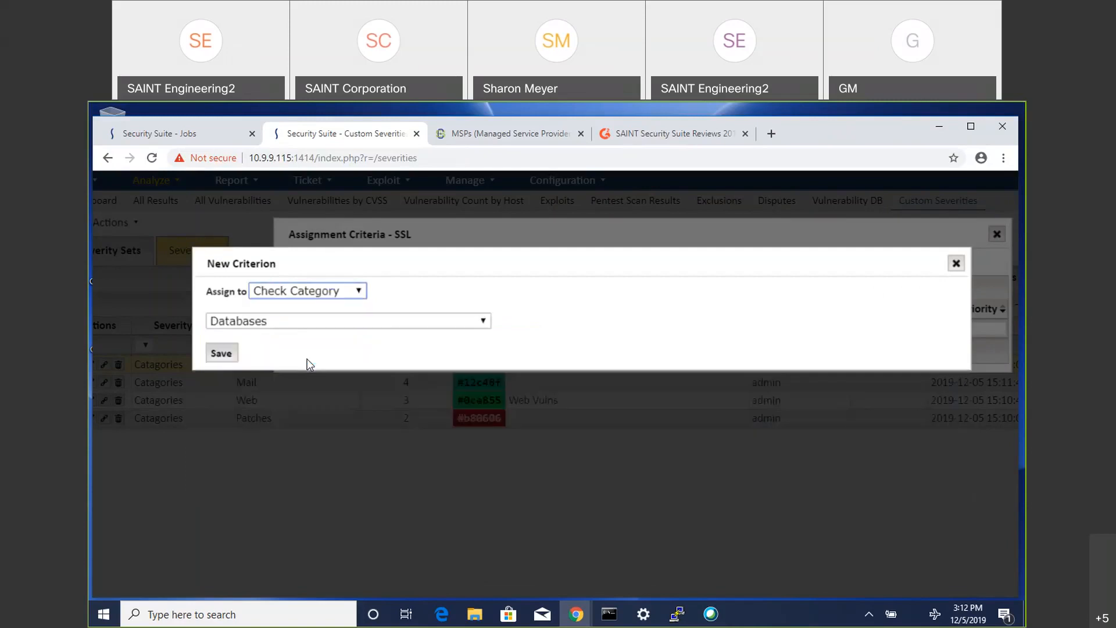
left_click(353, 326)
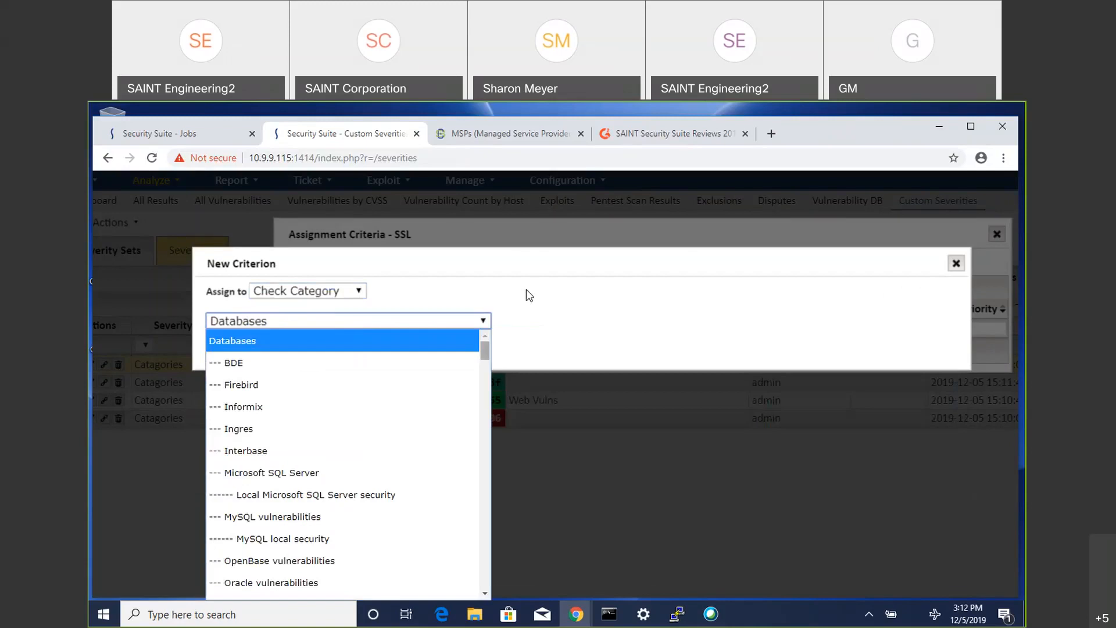
left_click(518, 261)
left_click(473, 268)
left_click(473, 268)
left_click(475, 268)
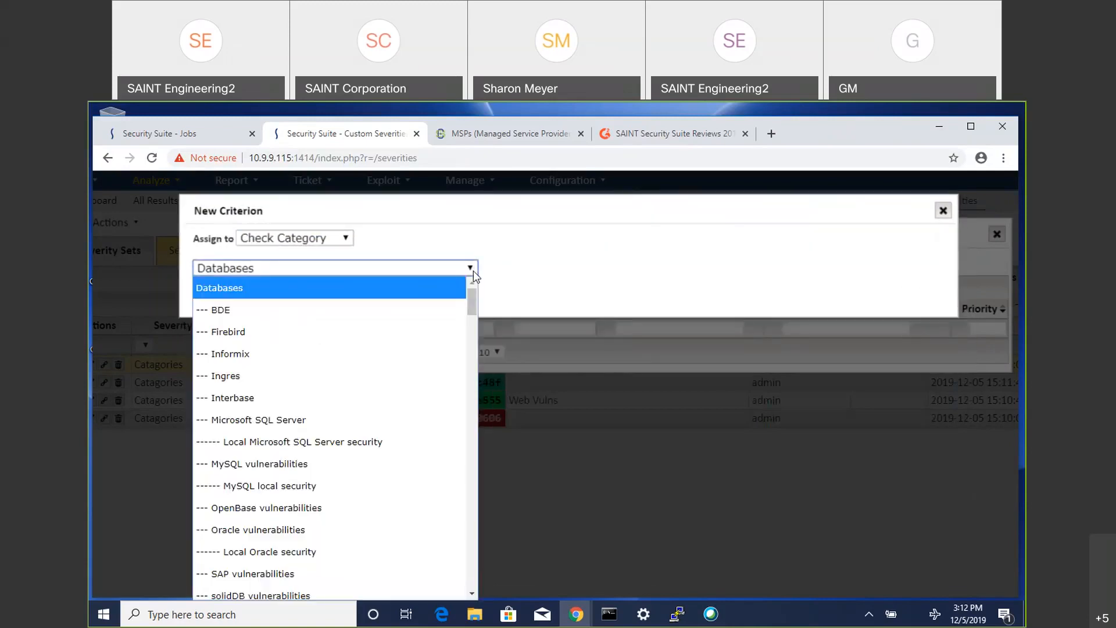
Step: Assign the SSL criterion to the SSL Ciphers and Certificates category, save it and close the SSL assignment criteria
left_click_drag(473, 299, 468, 487)
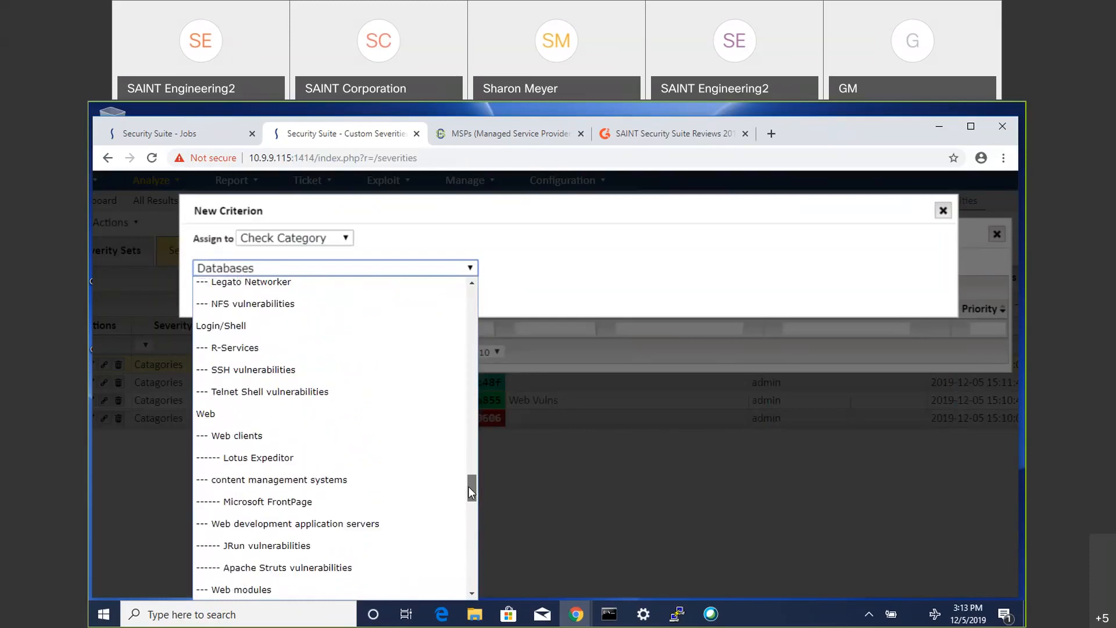
left_click_drag(469, 487, 471, 550)
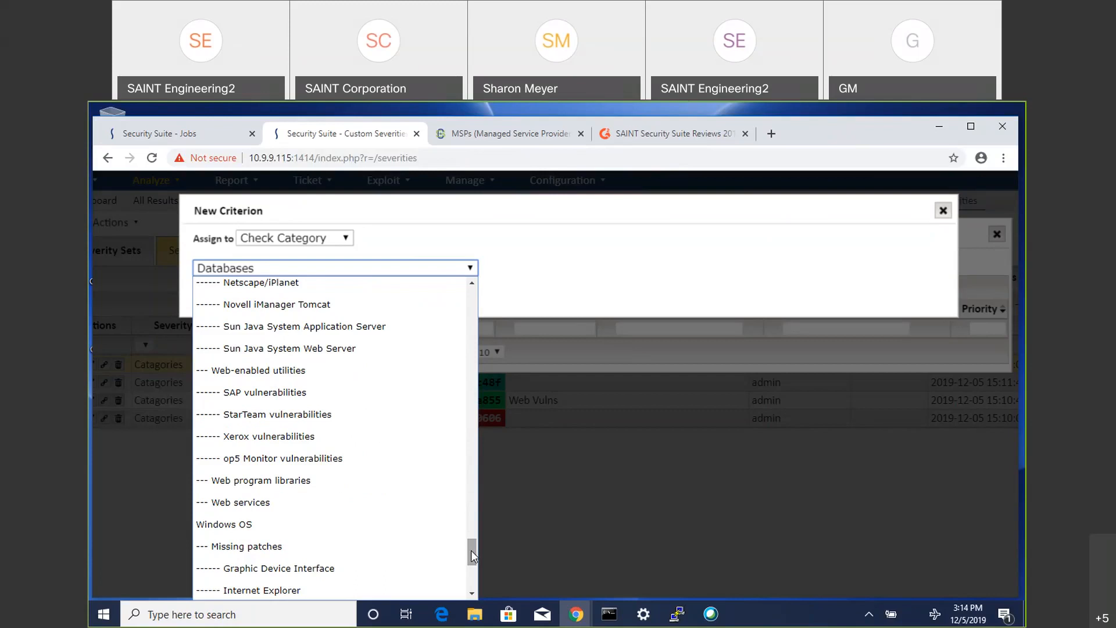
left_click_drag(471, 553, 465, 347)
left_click_drag(463, 341, 463, 357)
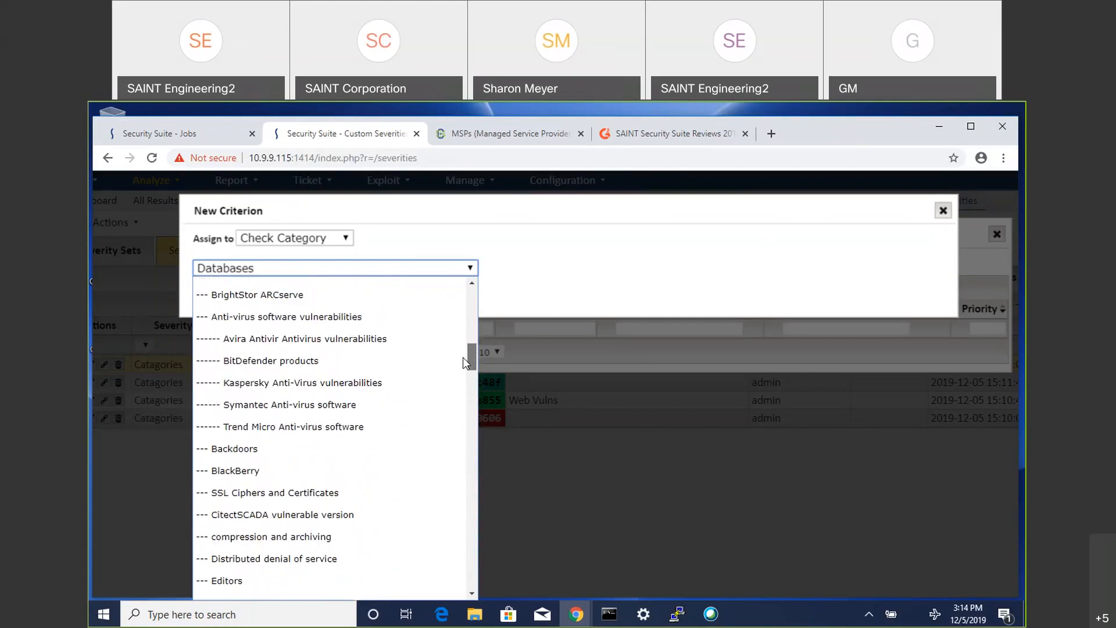
left_click(315, 497)
left_click(205, 300)
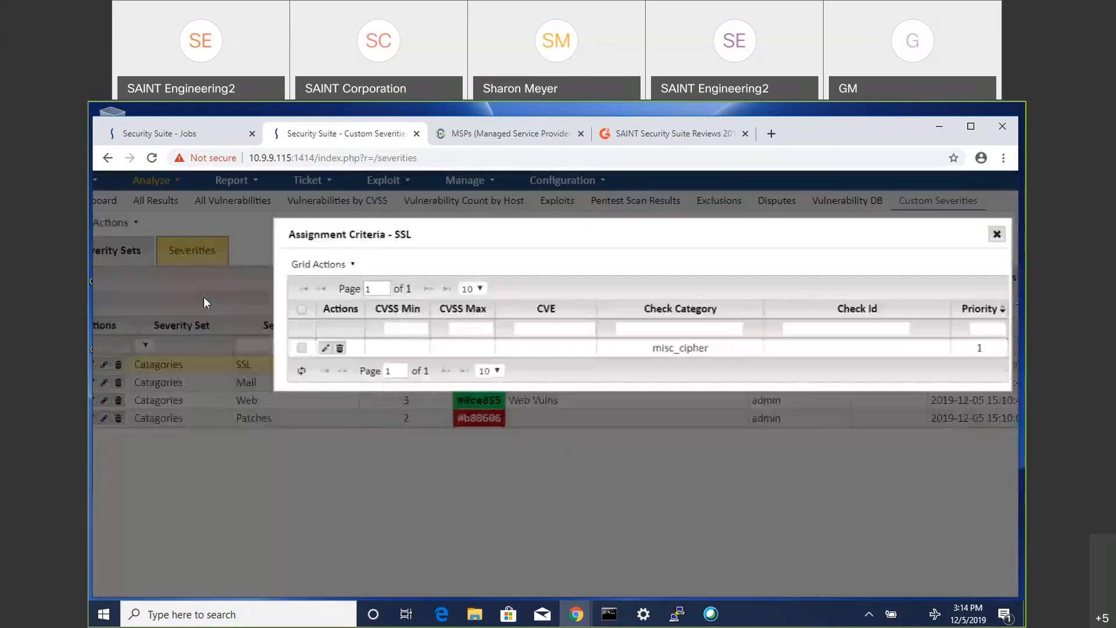
left_click_drag(475, 231, 344, 240)
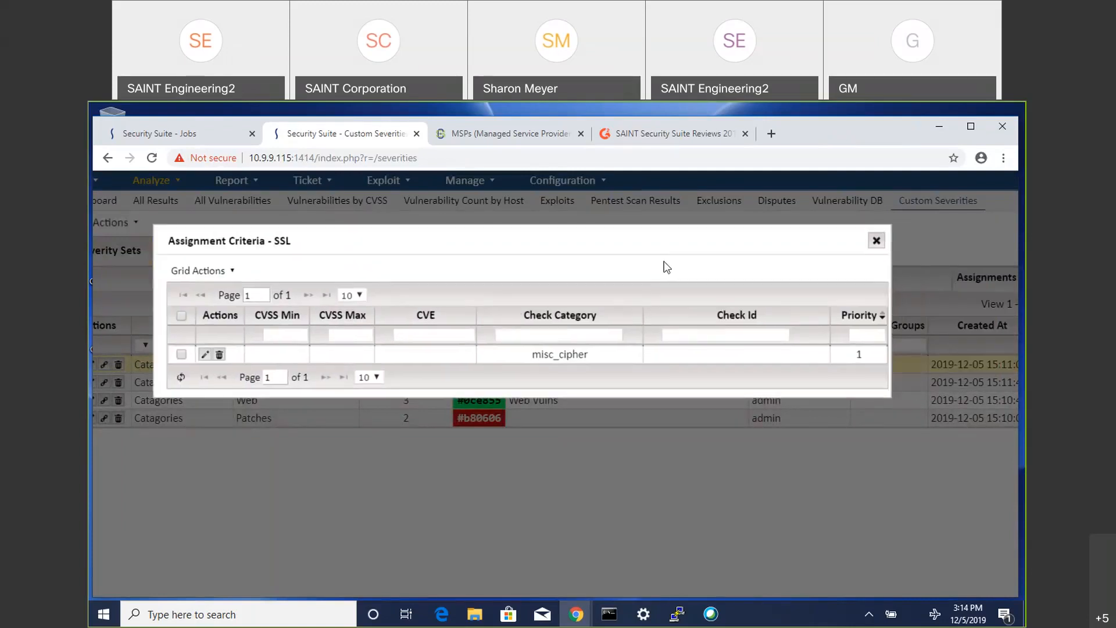
left_click(877, 241)
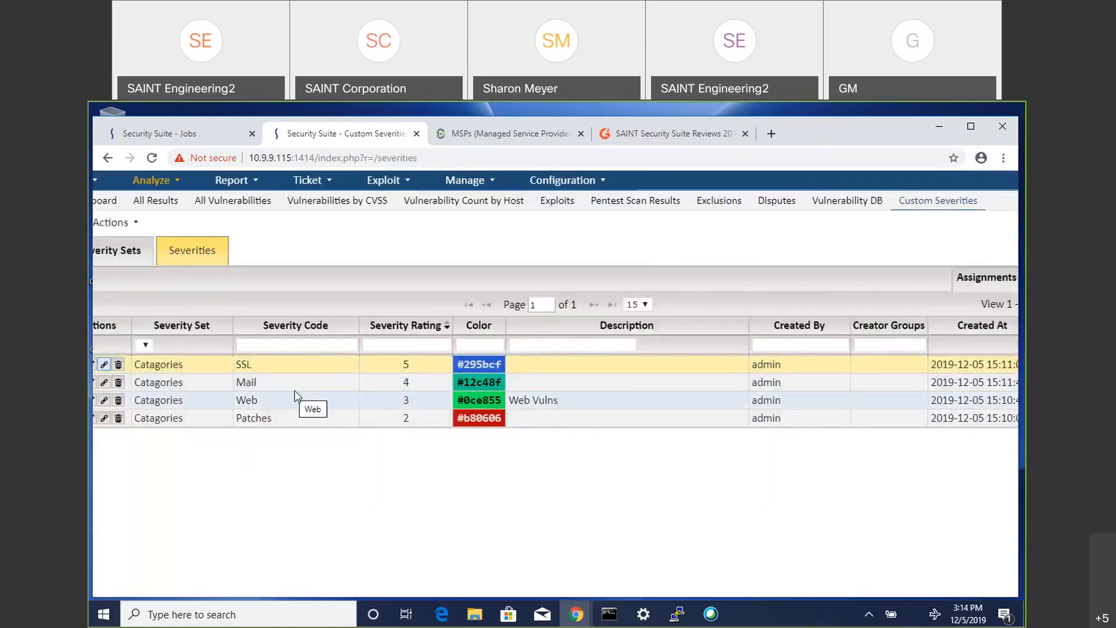
Step: Start a new assignment criterion for the Mail severity and set it to assign by Check Category
left_click(103, 382)
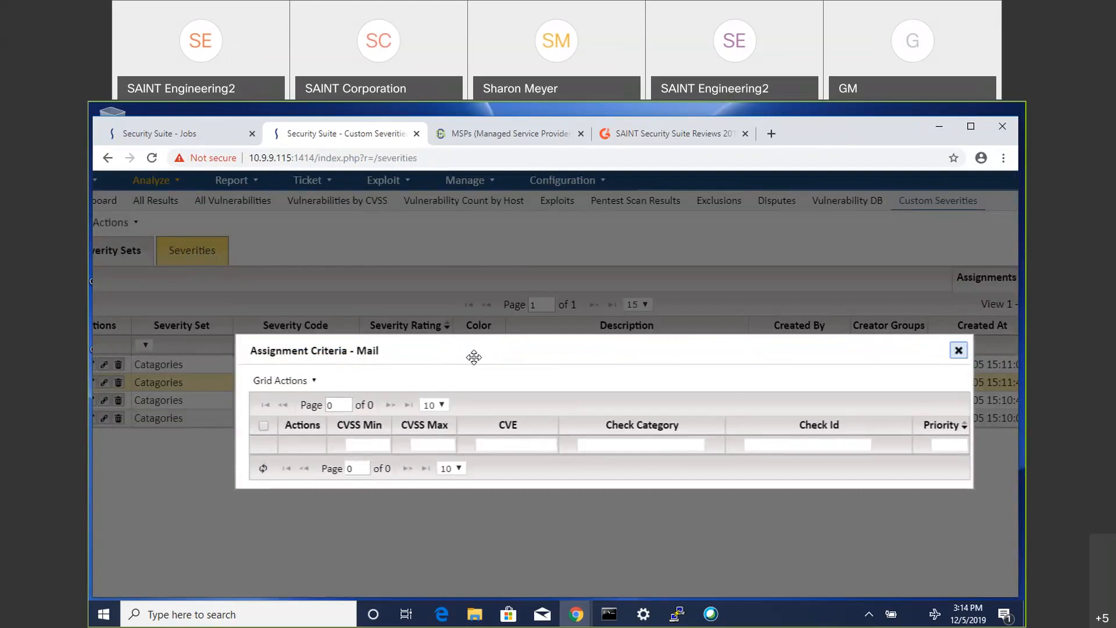
left_click_drag(474, 357, 397, 250)
left_click(236, 277)
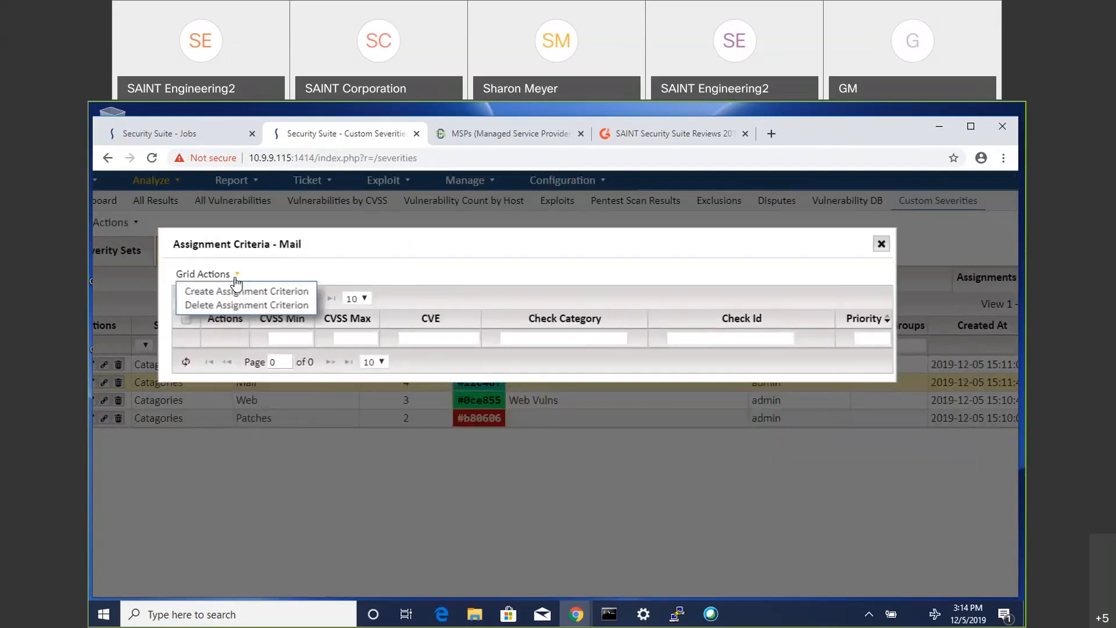
left_click(237, 291)
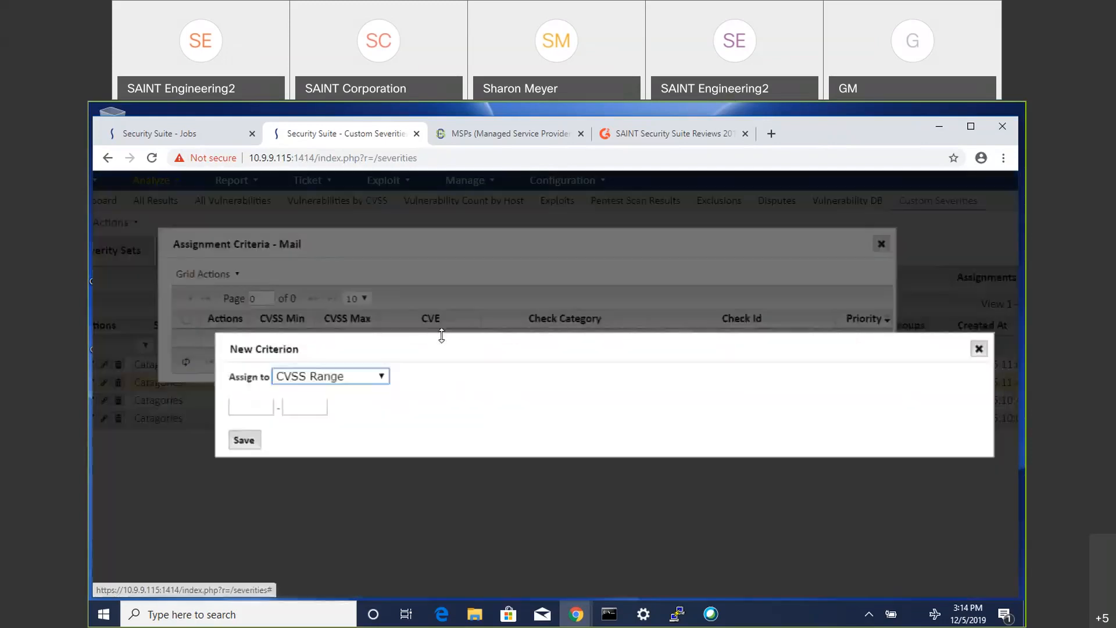
left_click(386, 378)
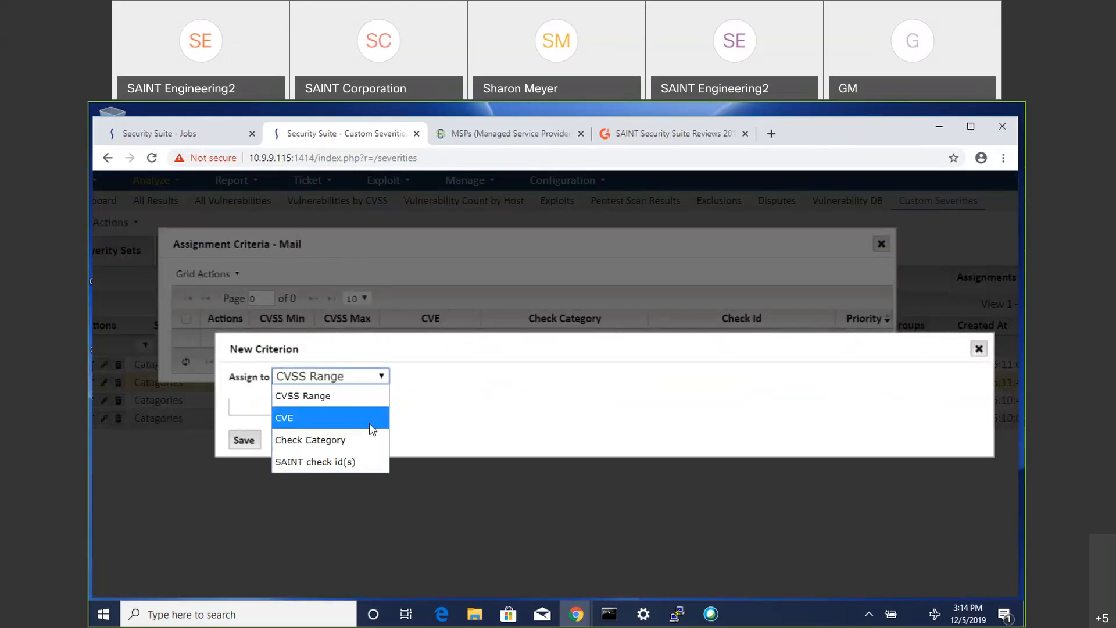
left_click(328, 440)
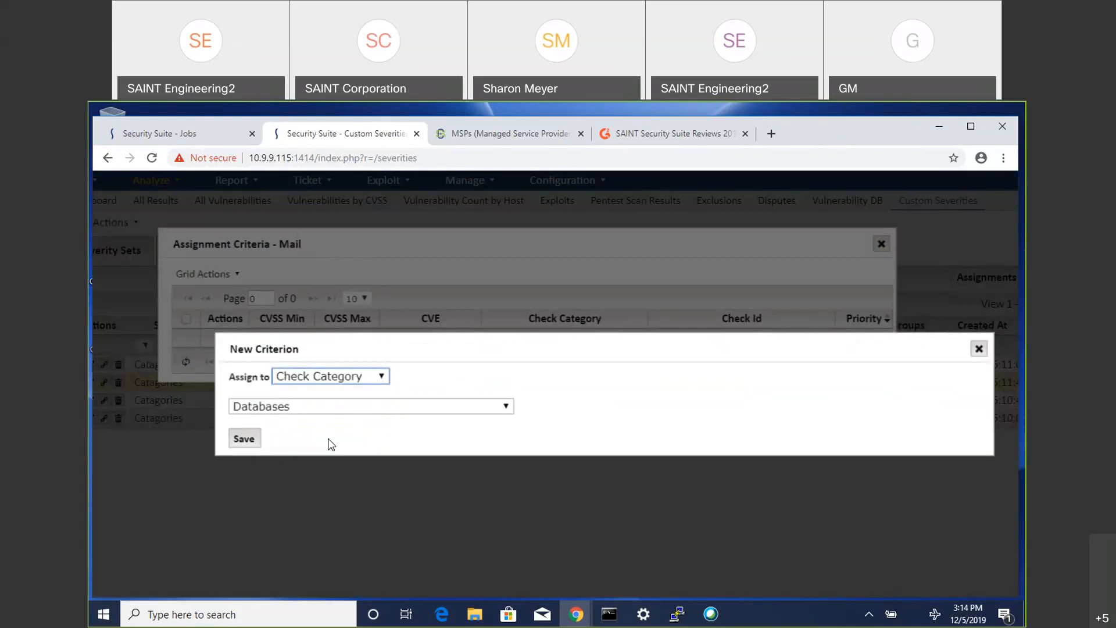
Step: Assign the Mail severity's criterion to the Mail category, save it and close the Mail assignment criteria
left_click(510, 403)
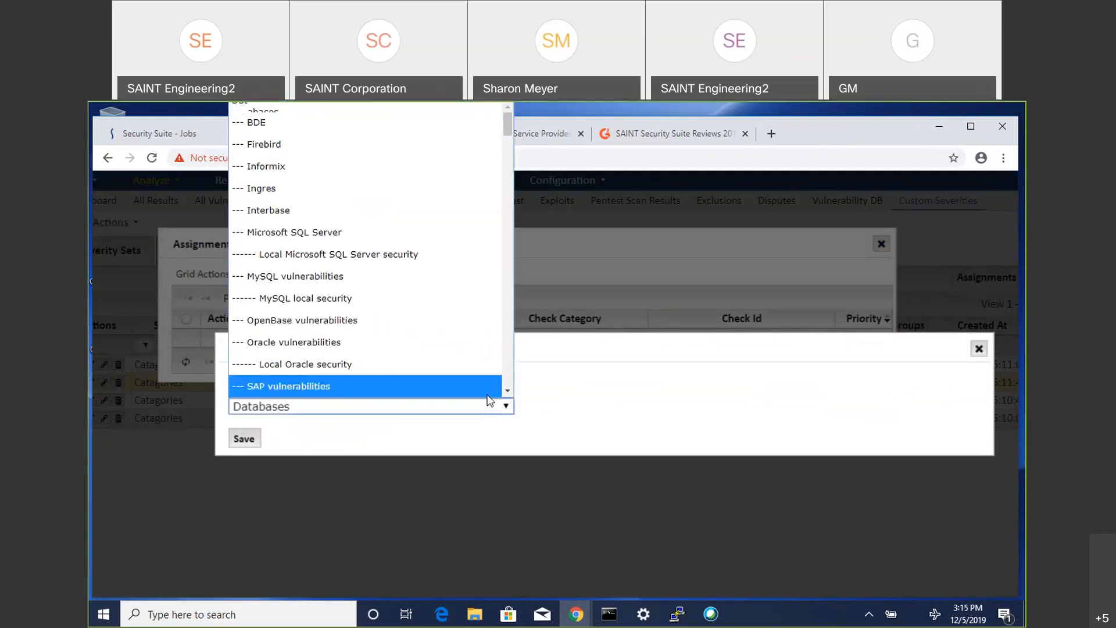
key("Down")
key("Down")
key("Down")
key("Down")
key("Down")
key("Down")
key("Down")
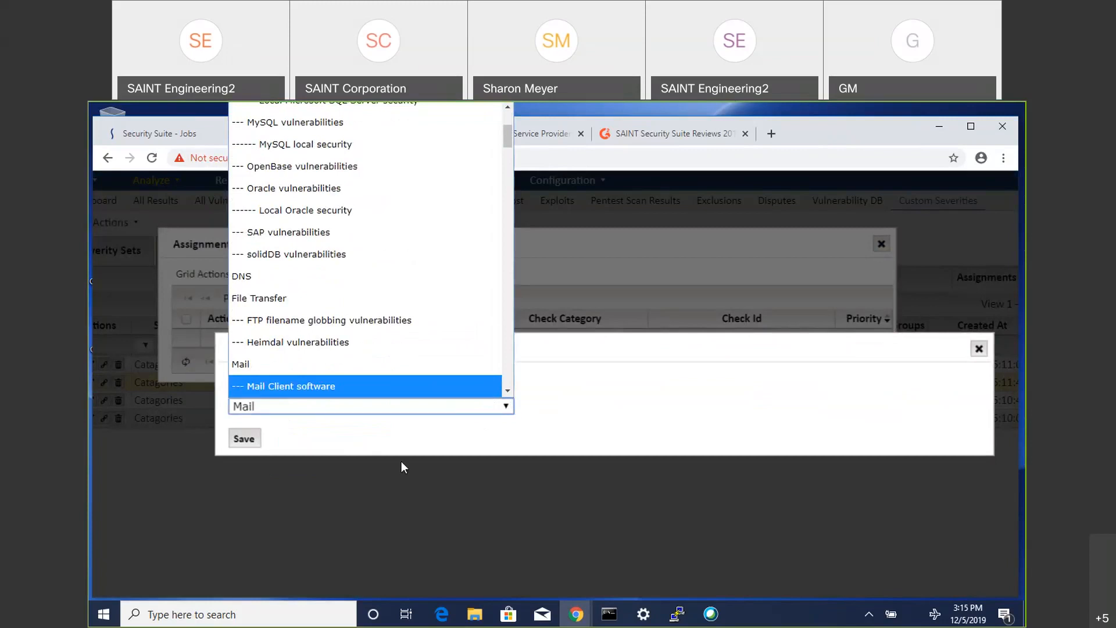
left_click(401, 437)
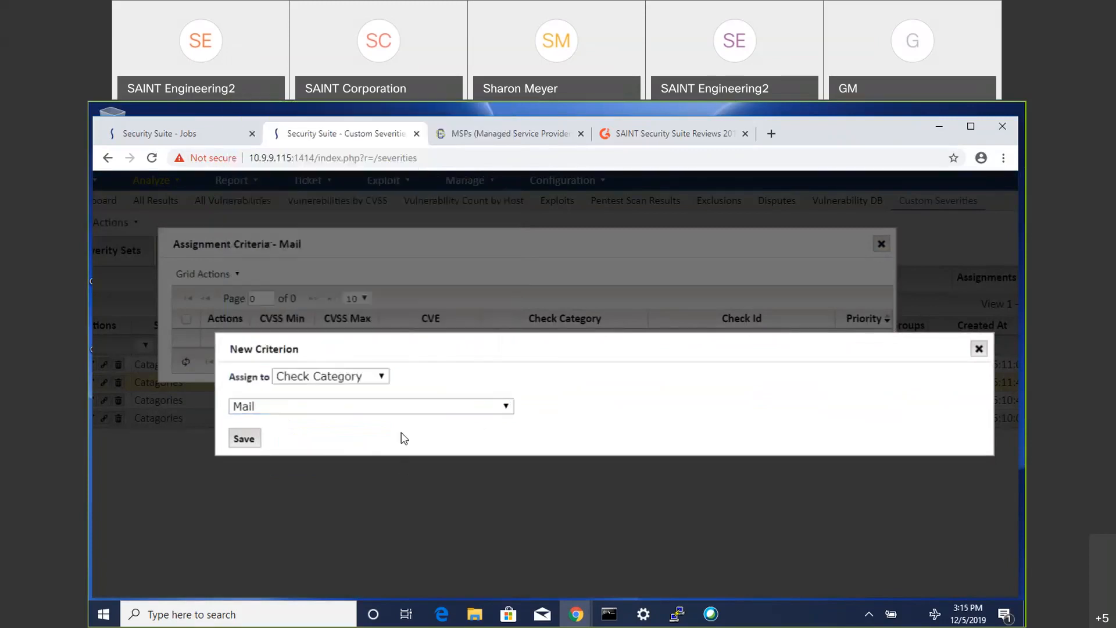
left_click(236, 439)
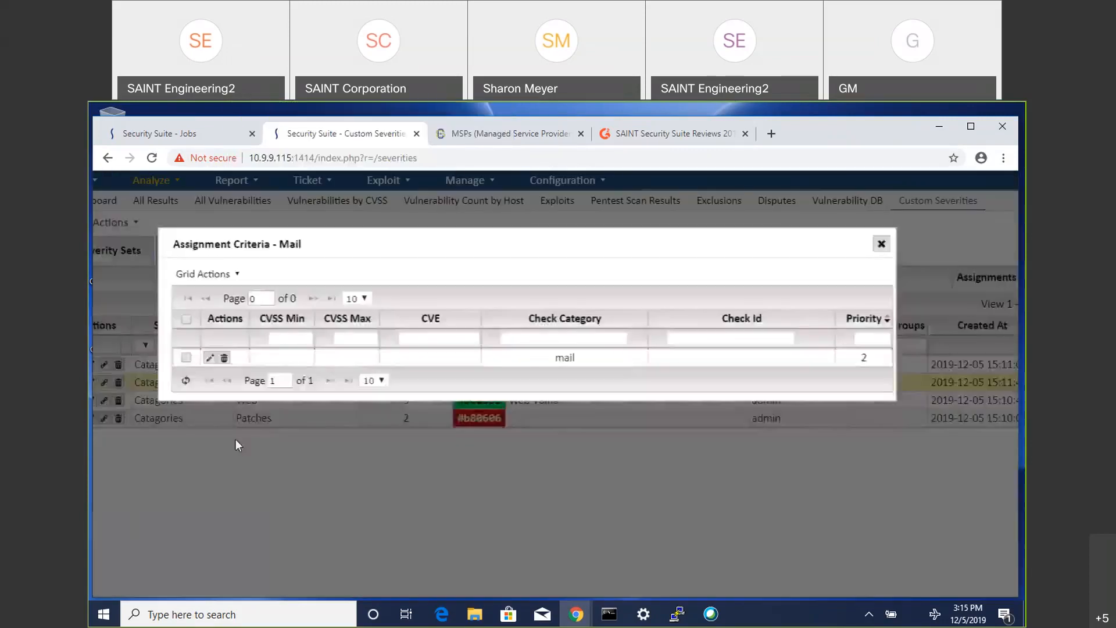
left_click(881, 244)
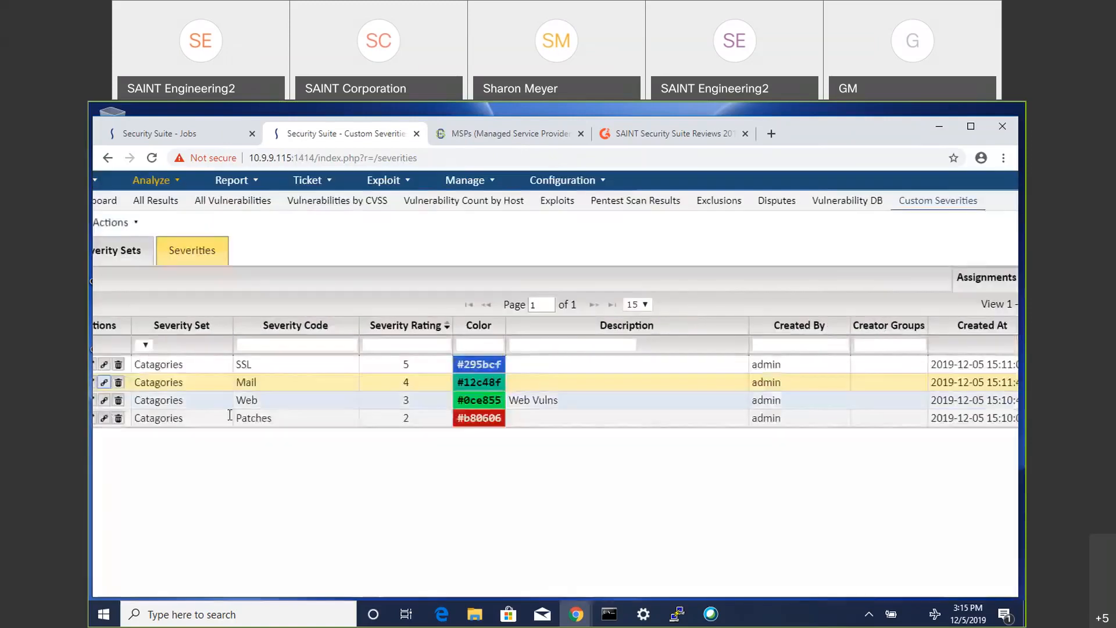
Step: Start a new assignment criterion for the Web severity and set it to assign by Check Category
left_click(98, 401)
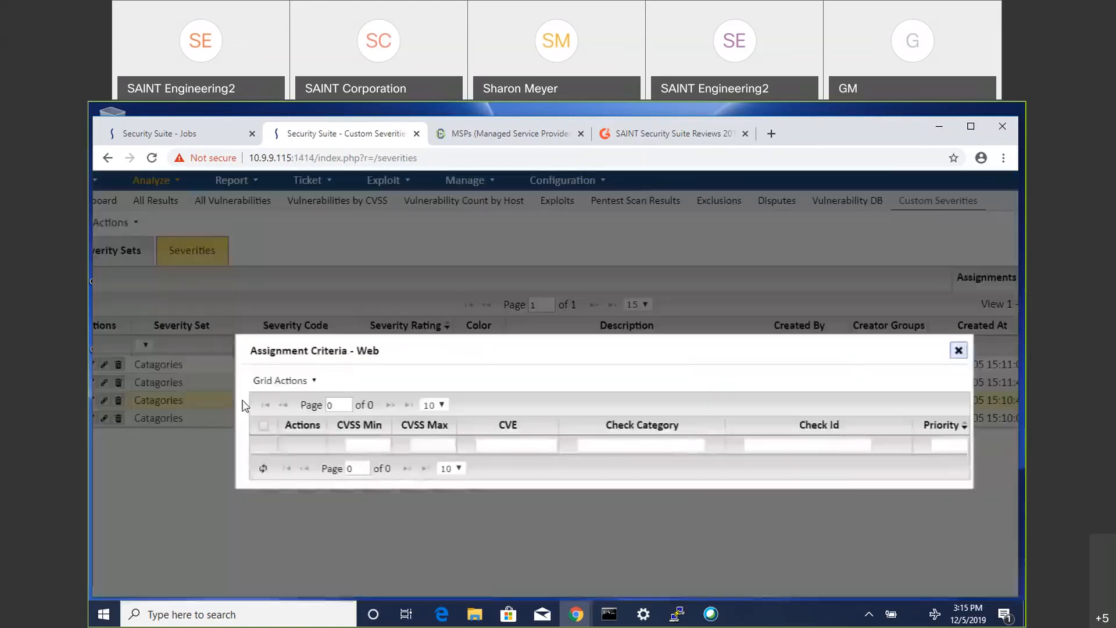
left_click(312, 381)
left_click(308, 398)
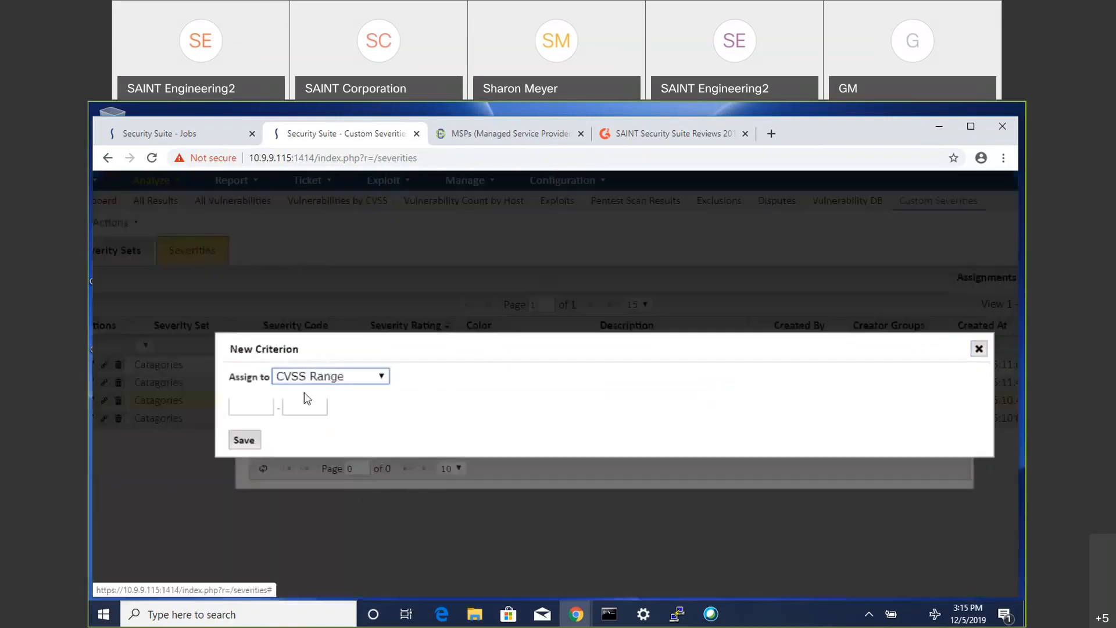
left_click(382, 375)
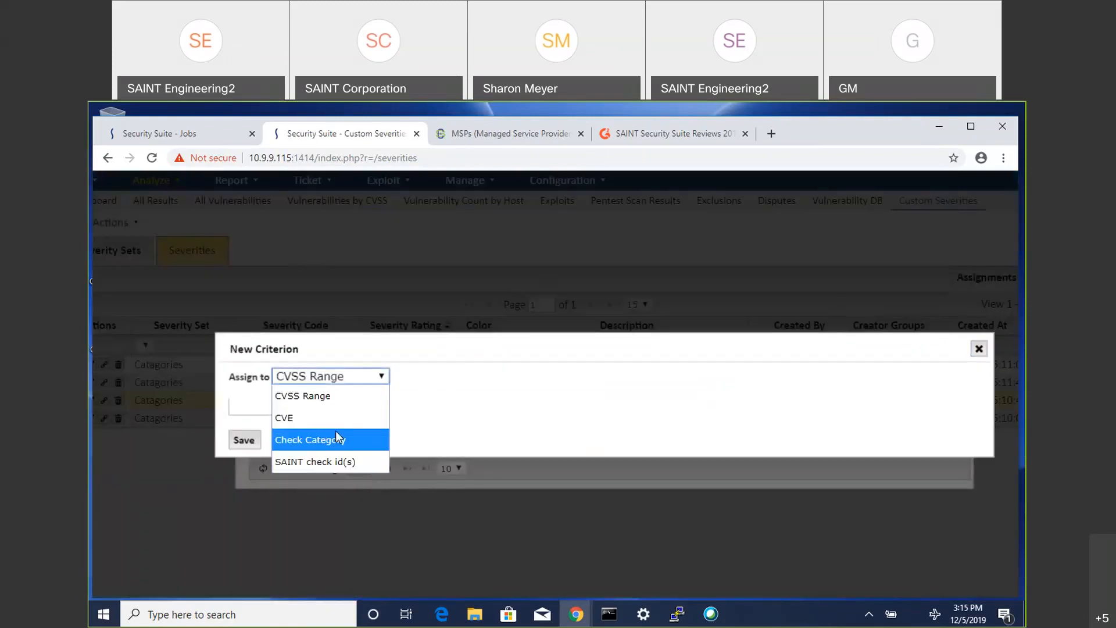
left_click(326, 440)
Step: Assign the Web severity's criterion to the Web category, save it and close the Web assignment criteria
left_click(301, 409)
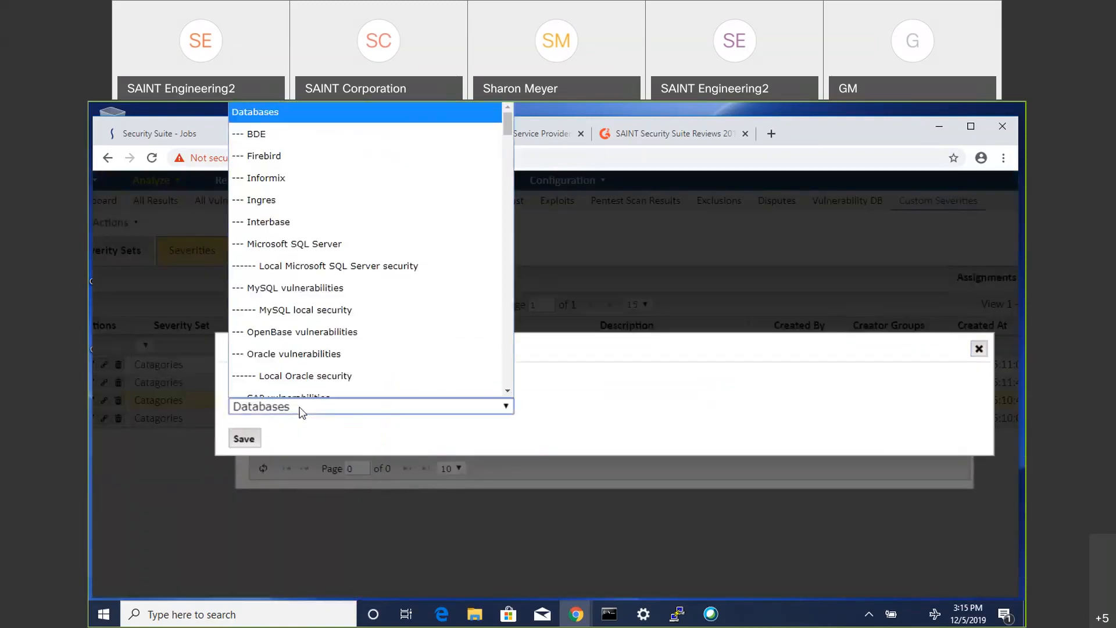
key("w")
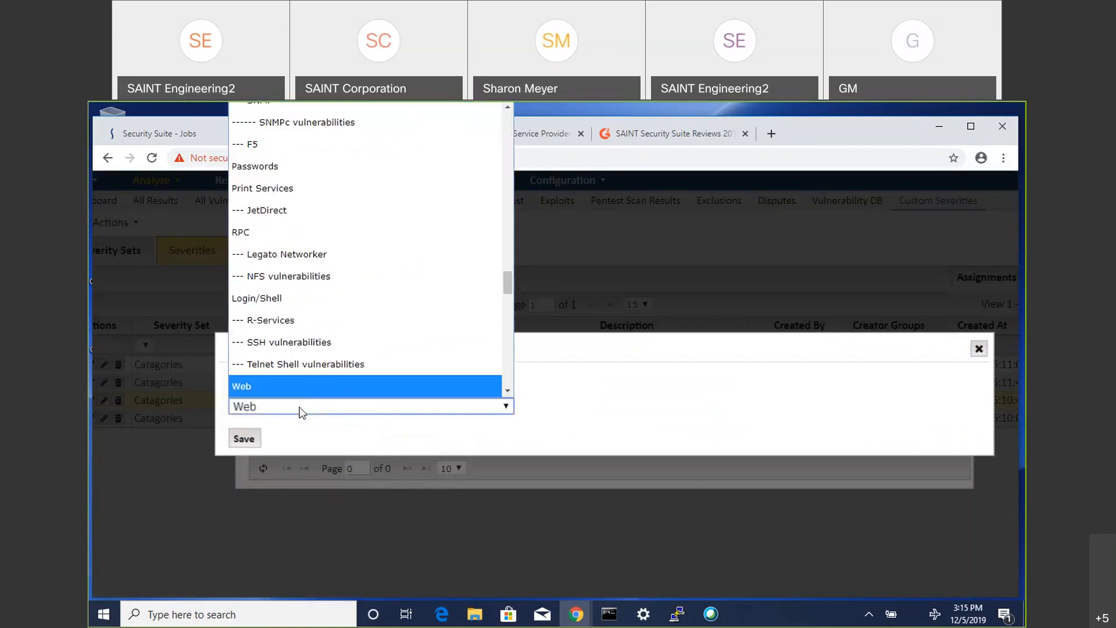
left_click(302, 411)
left_click(241, 440)
left_click(241, 440)
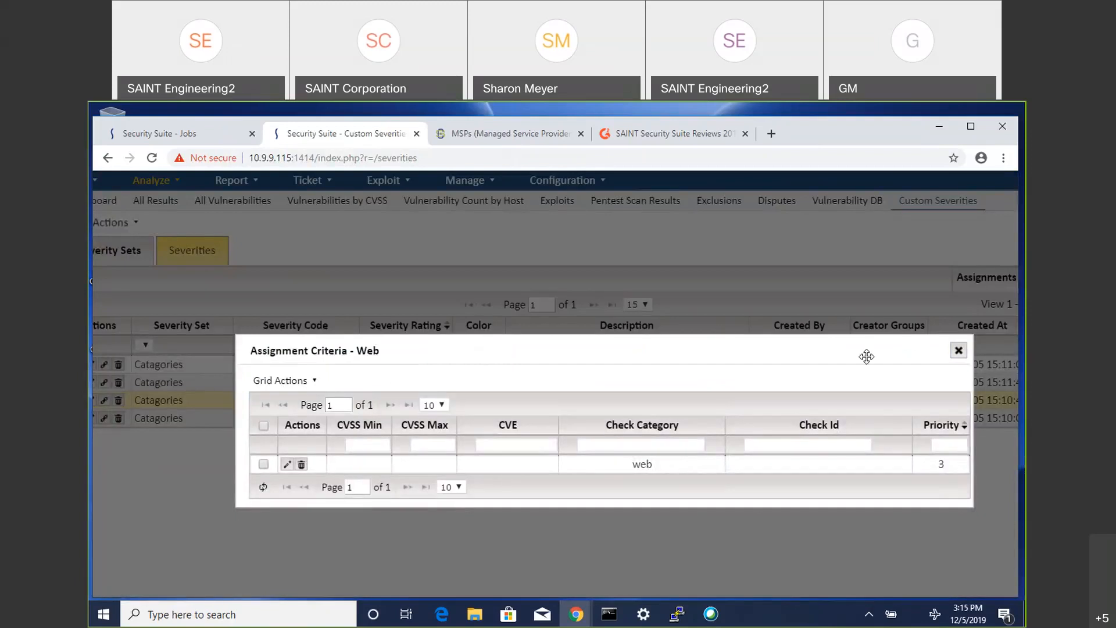
left_click(959, 350)
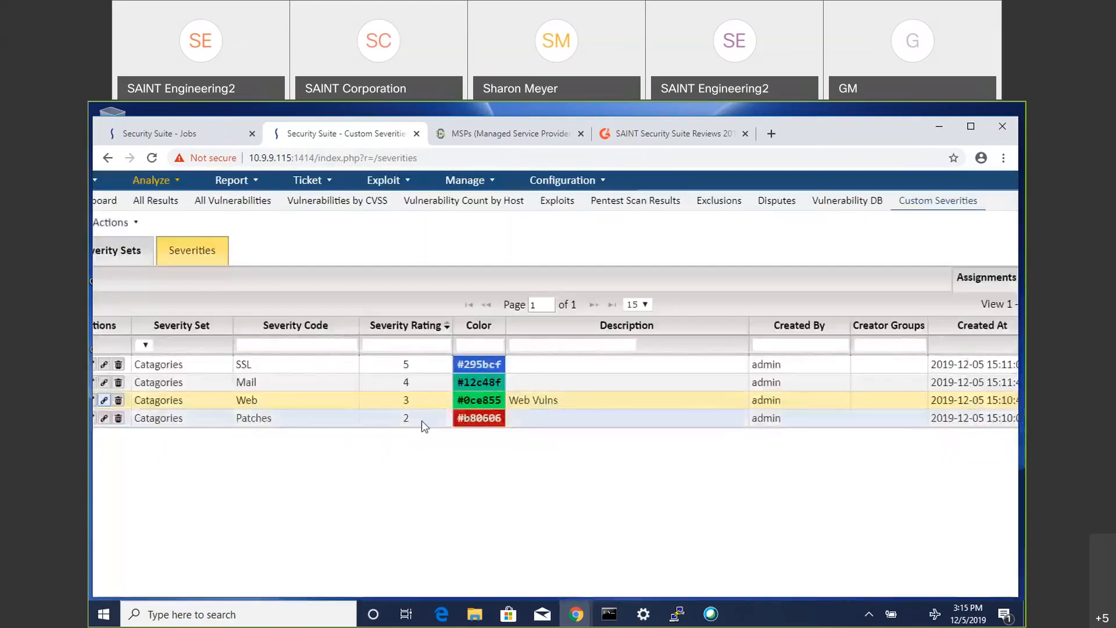
Step: Start a new assignment criterion for the Patches severity and set it to assign by Check Category
left_click(105, 418)
left_click(312, 381)
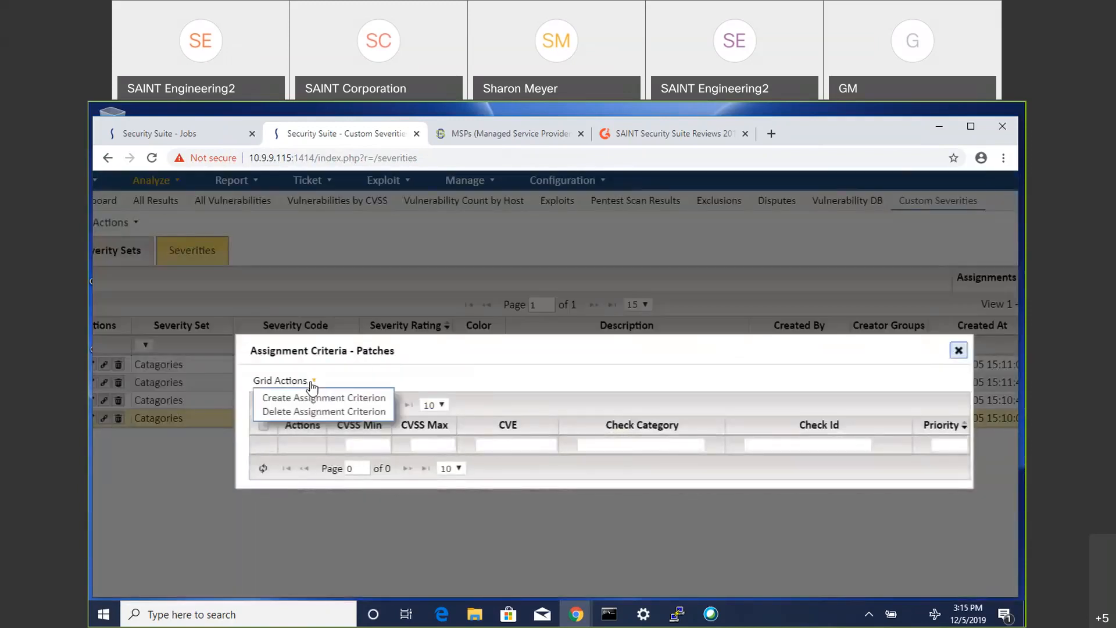
left_click(312, 398)
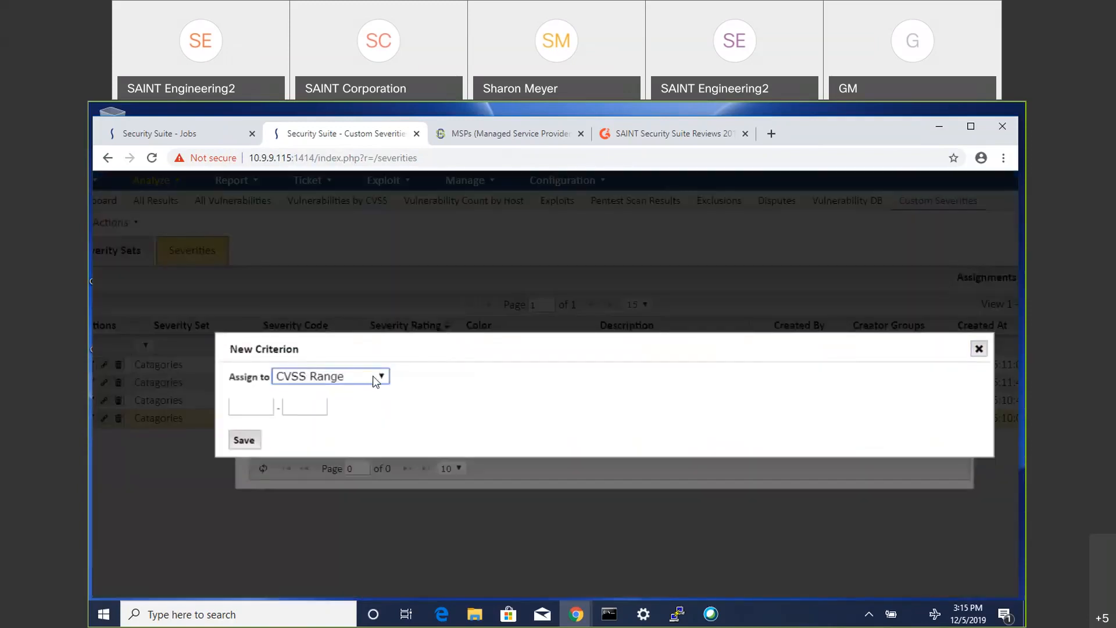
left_click(381, 378)
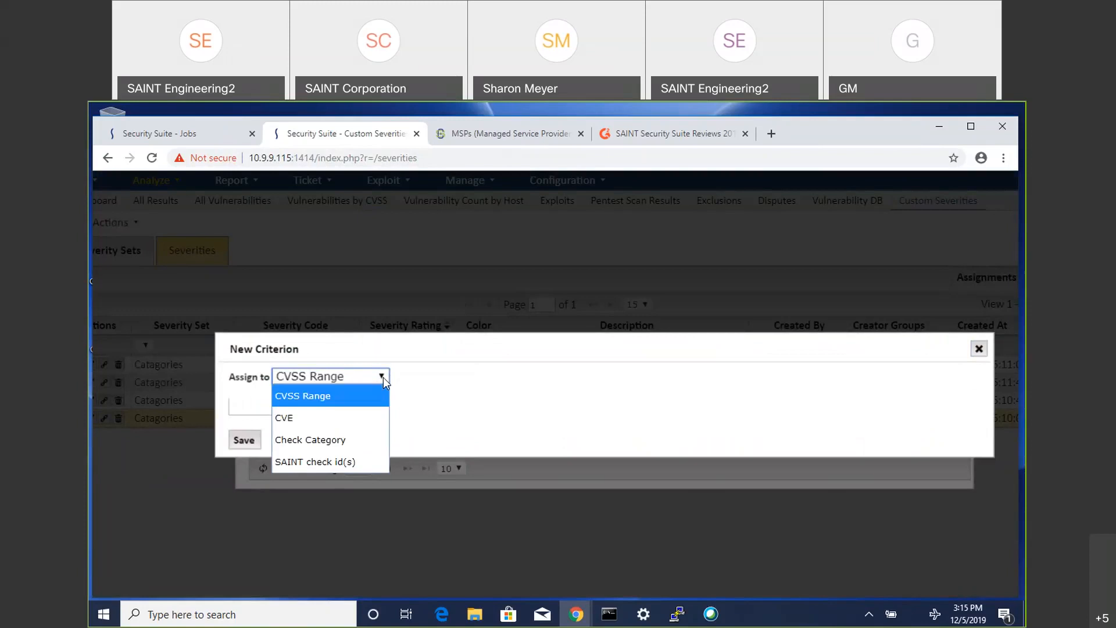
left_click(355, 441)
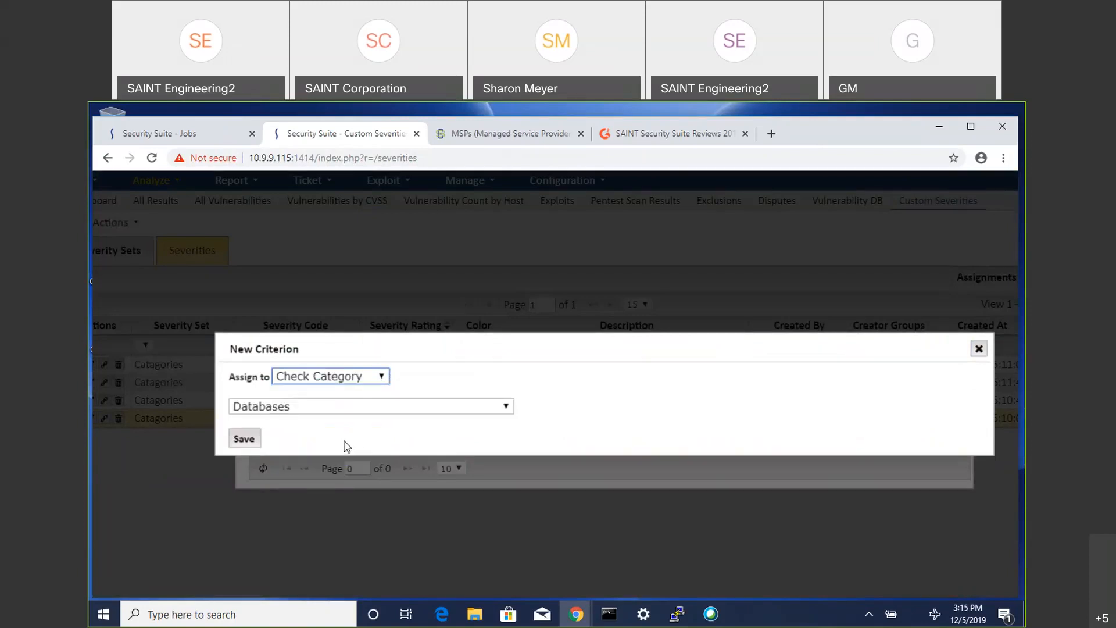
Step: Assign the Patches criterion to the Missing patches category under Windows OS, save it and close the Patches assignment criteria
left_click(506, 407)
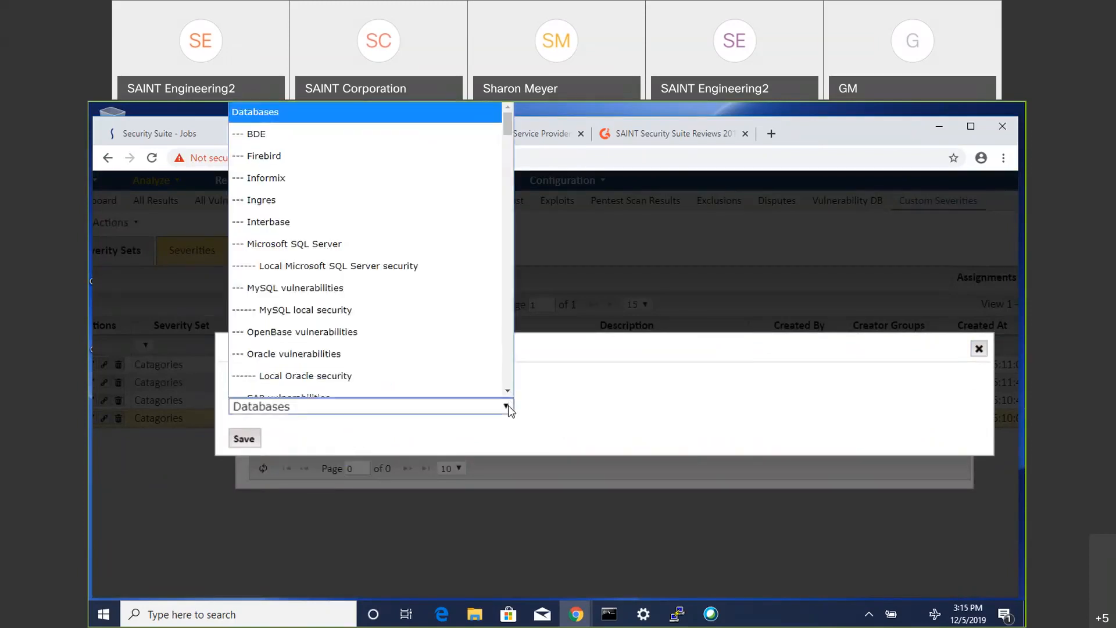
left_click_drag(507, 130, 500, 362)
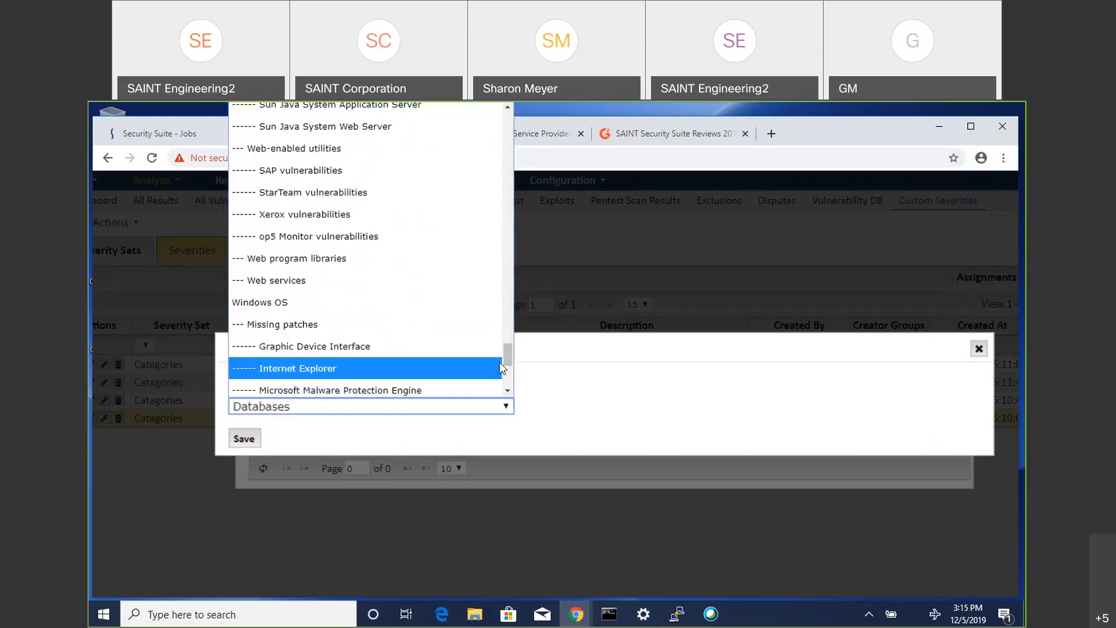
left_click(396, 333)
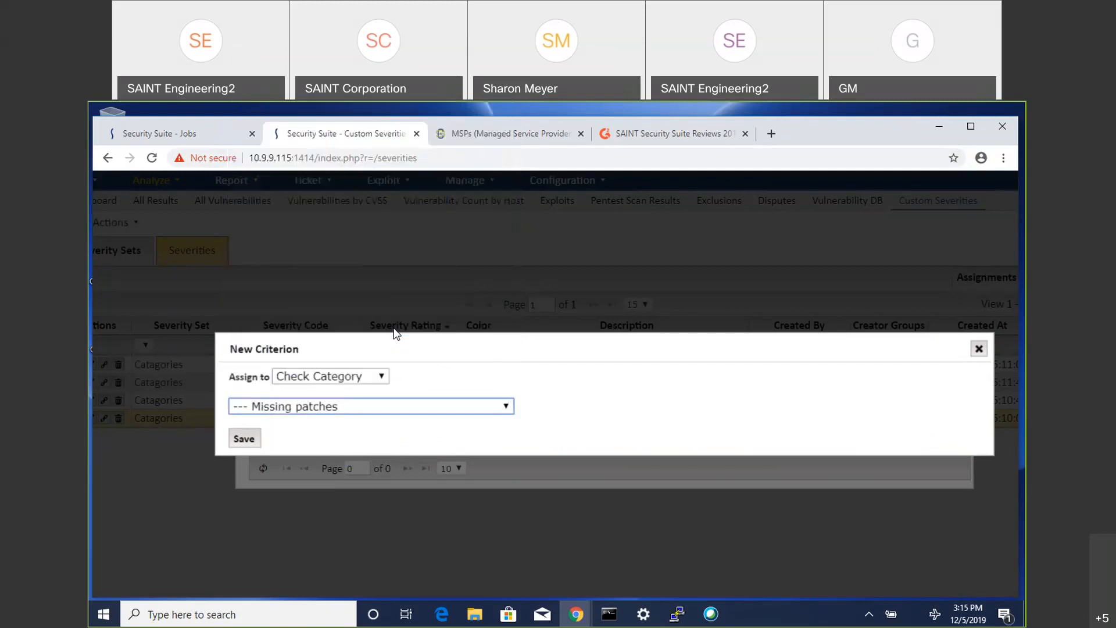
left_click(244, 439)
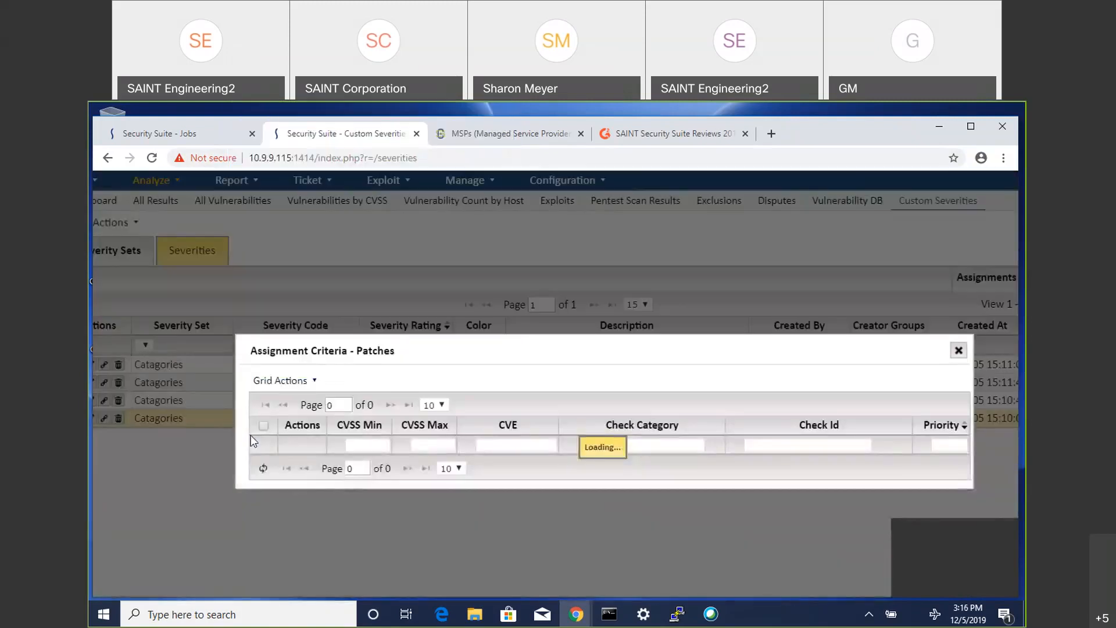
left_click(959, 351)
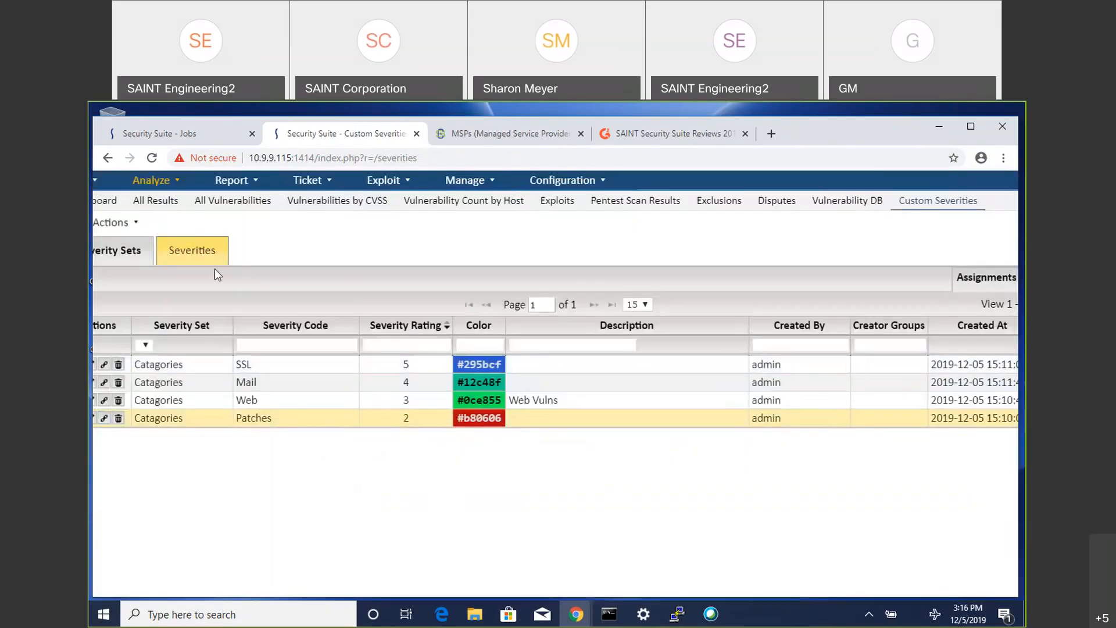
Step: Reduce the page zoom and show the list of custom severity sets
right_click(628, 228)
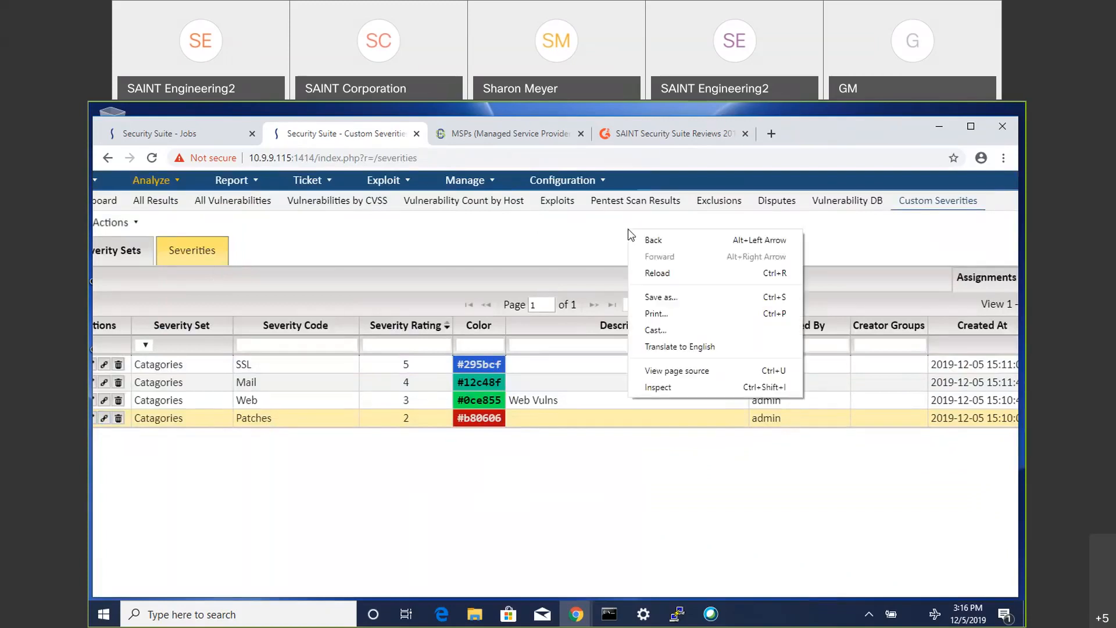
left_click(571, 235)
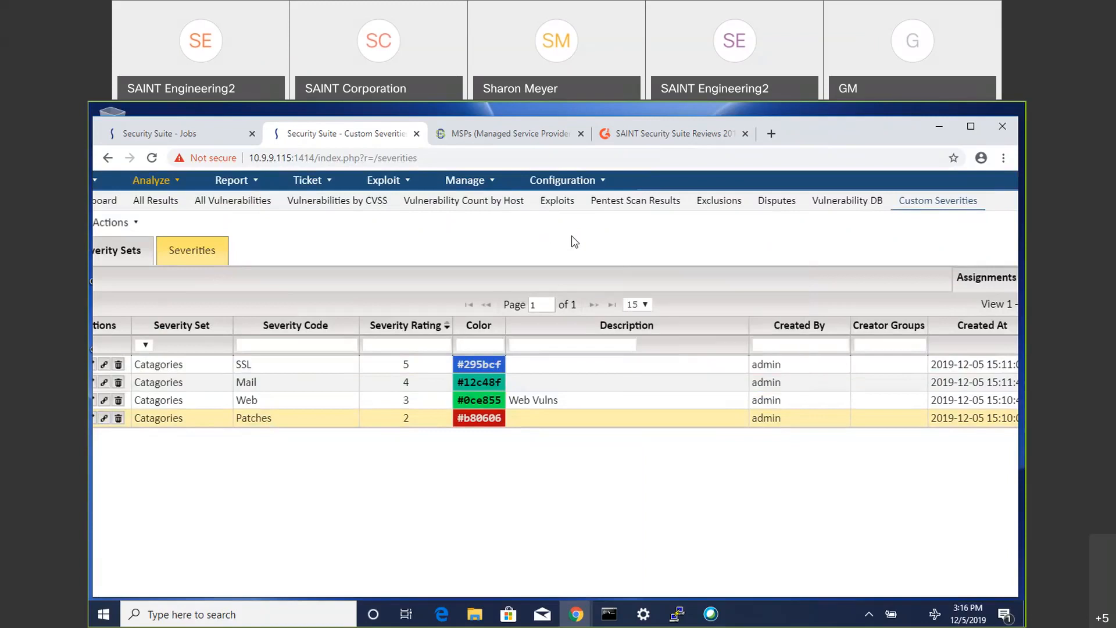
key("ctrl+minus")
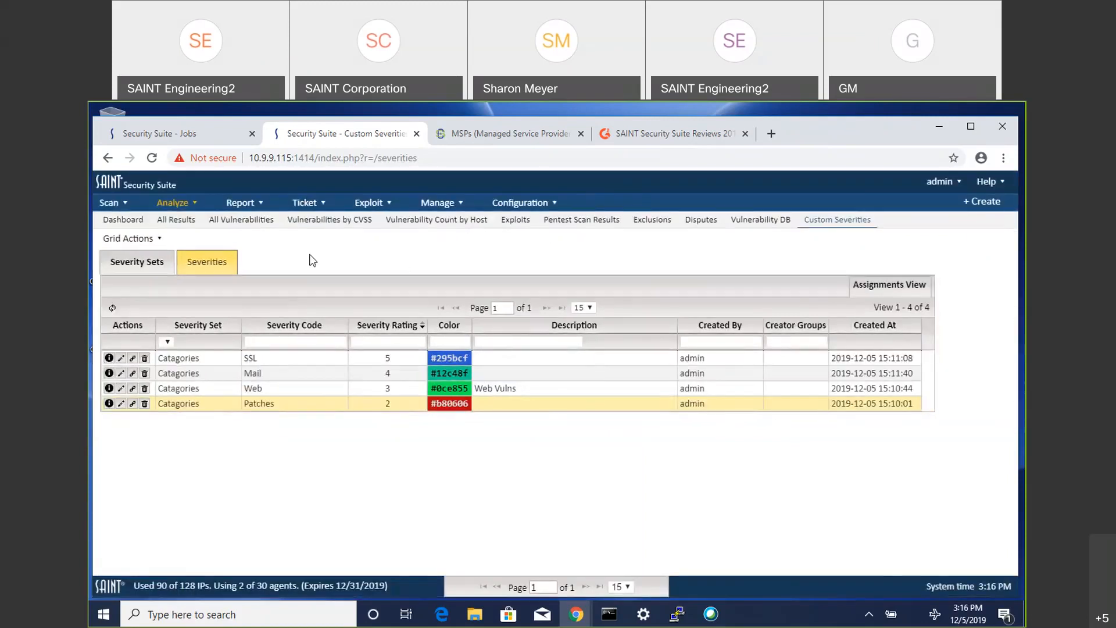
left_click(145, 267)
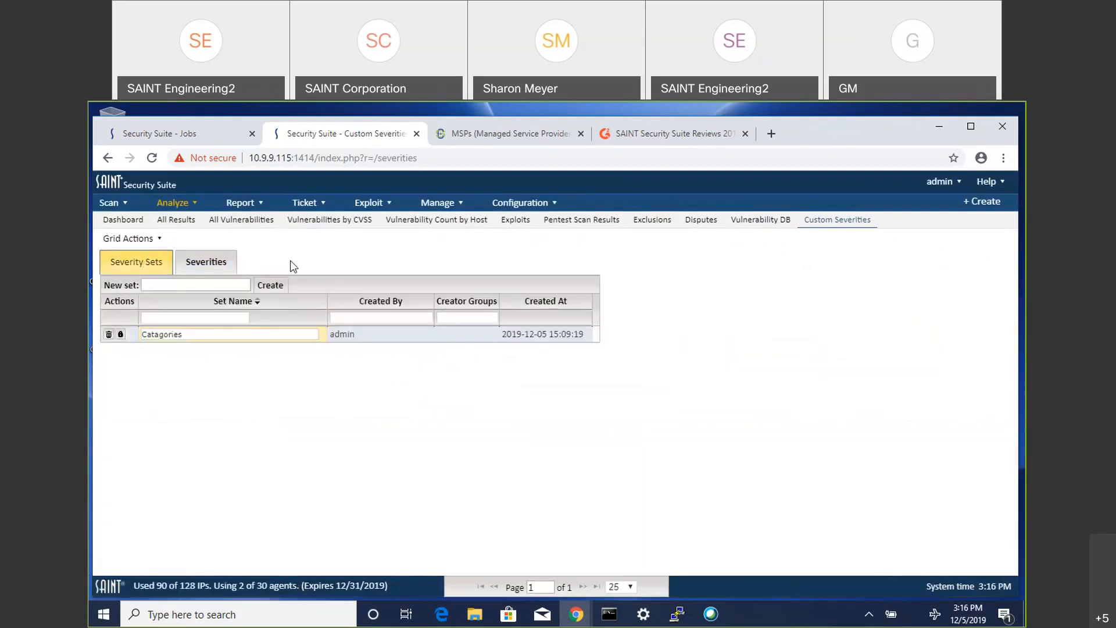
Step: On the dashboard, select the 10.9.9.4 and Windows Scan jobs as data set, with the 2019/12/05 11:40:39 and 11:23:41 scans
left_click(139, 223)
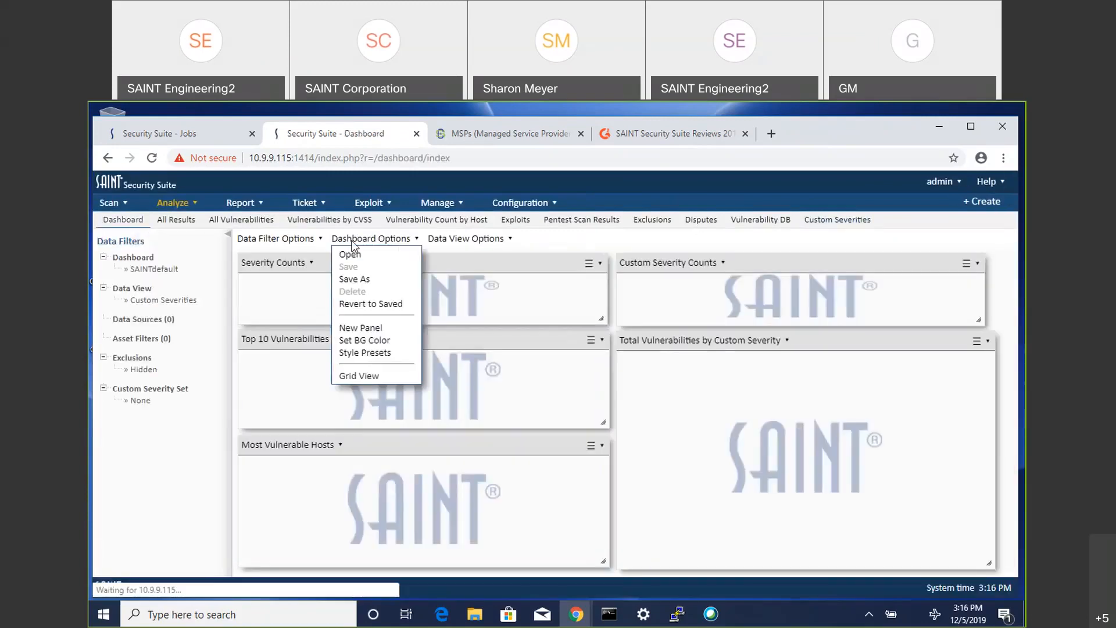
mouse_move(317, 243)
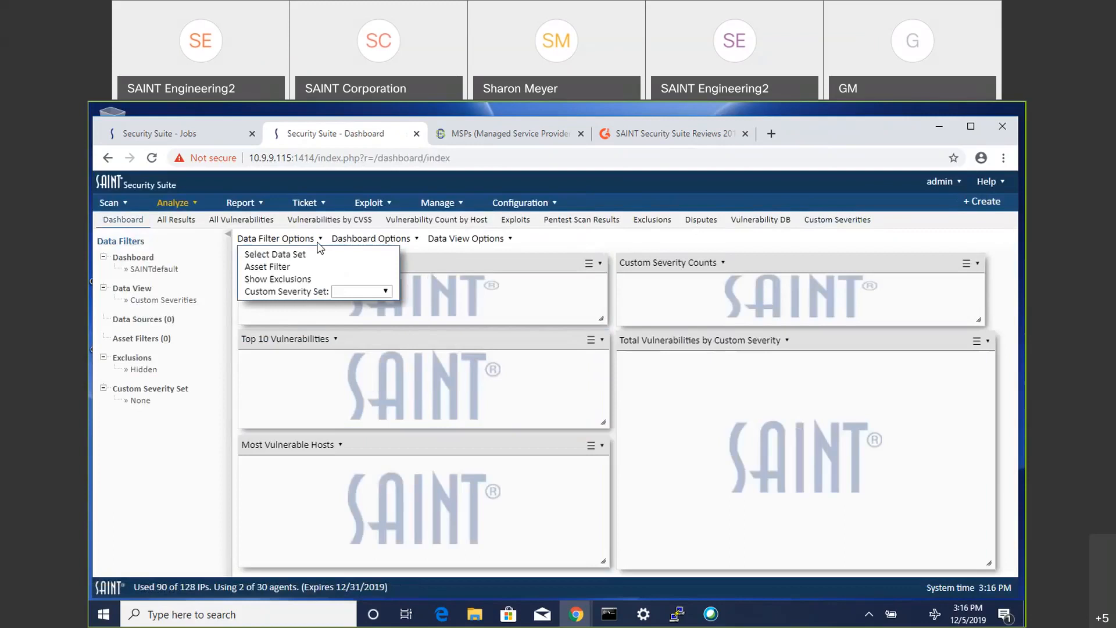
left_click(290, 255)
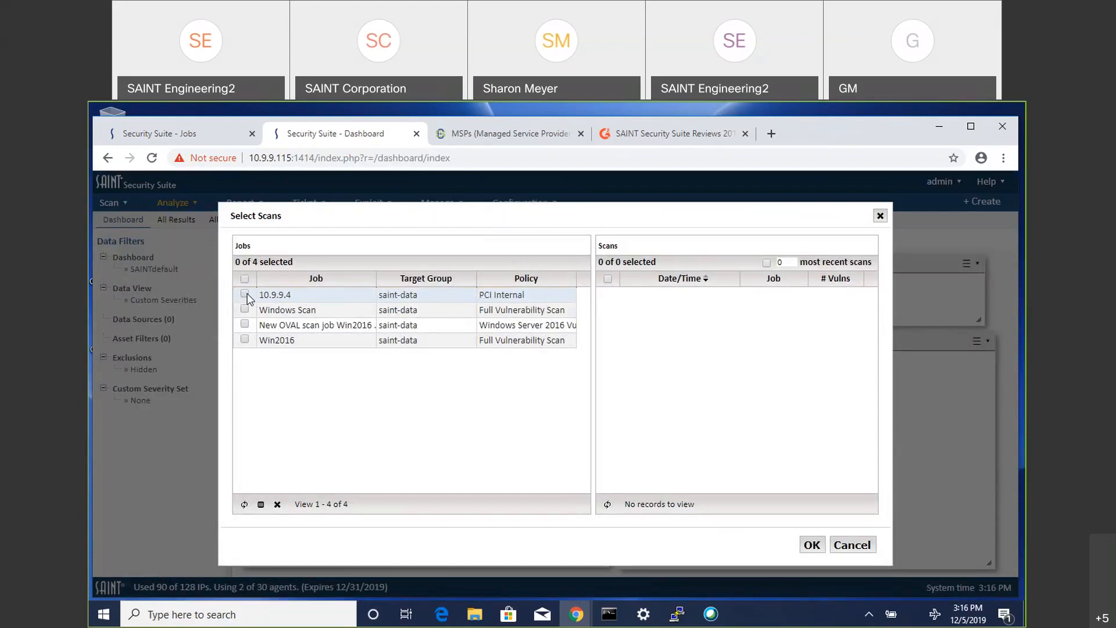
left_click(244, 294)
left_click(244, 309)
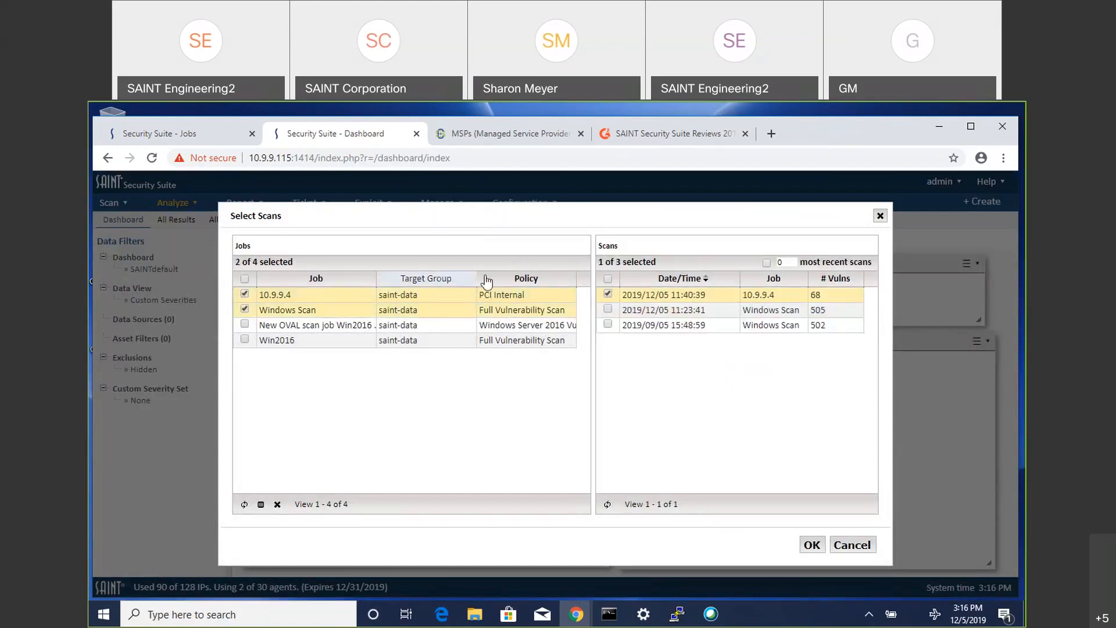
left_click(608, 309)
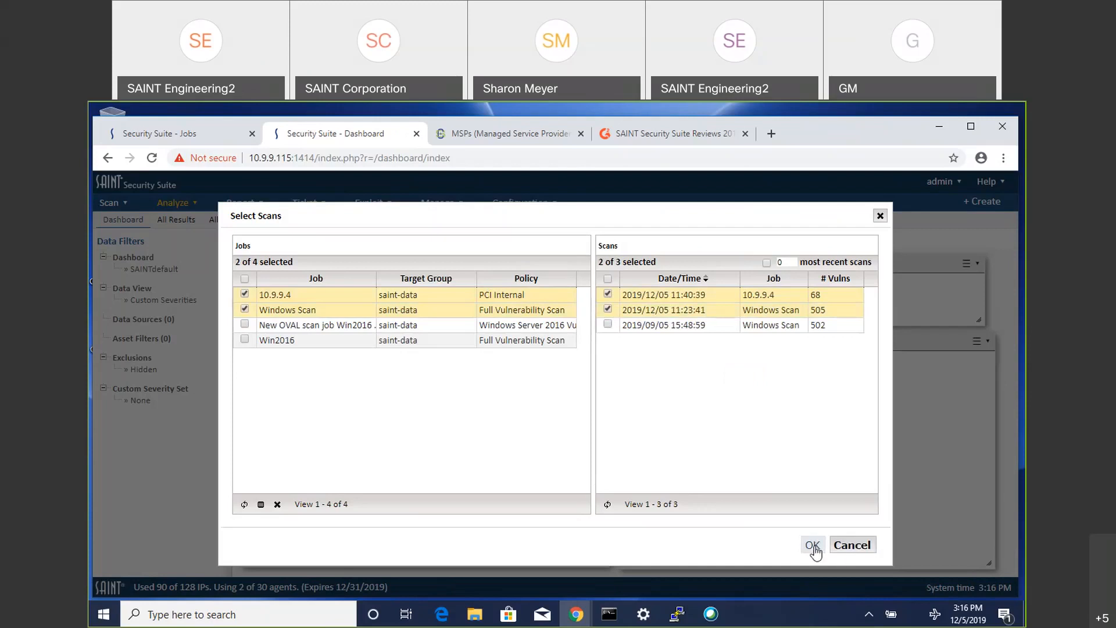
left_click(814, 547)
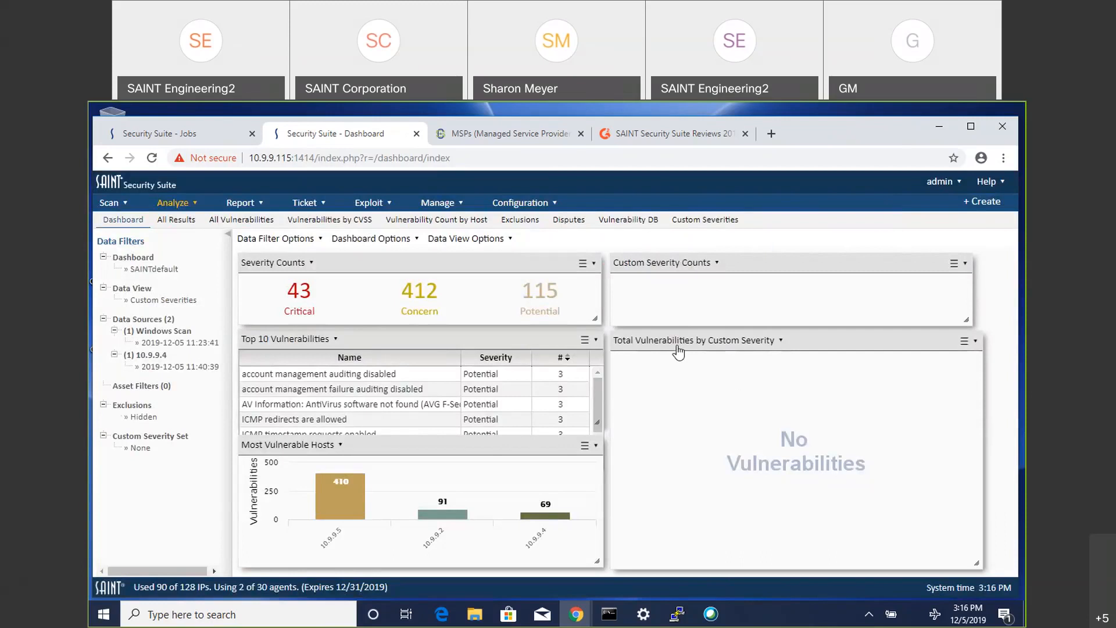
Step: Apply the custom severity set Catagories to the dashboard data
left_click(465, 357)
left_click(307, 239)
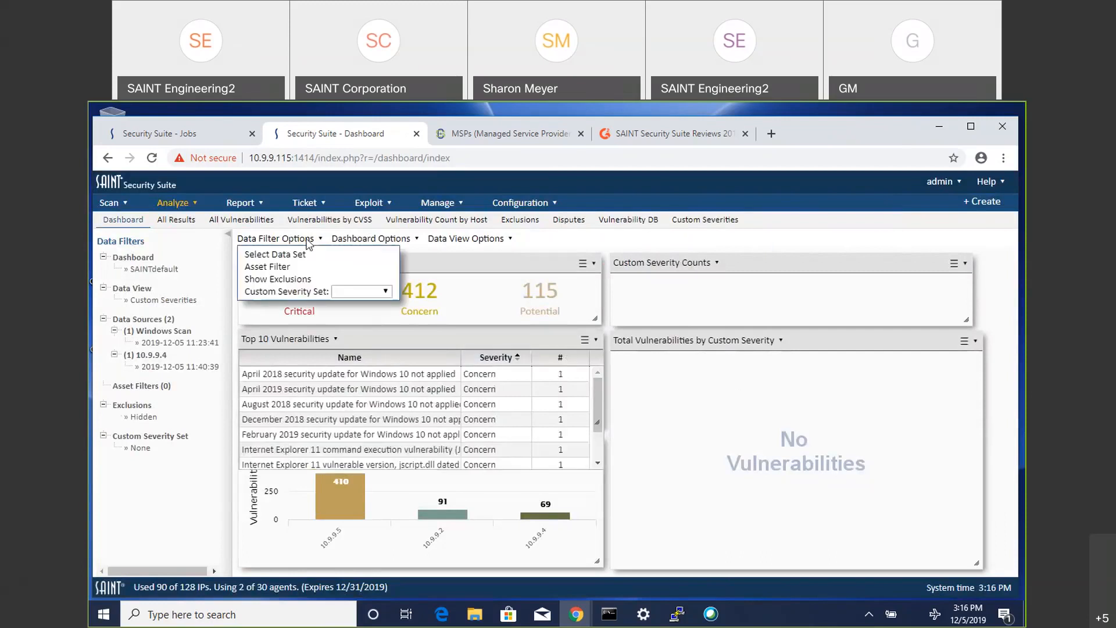
left_click(387, 292)
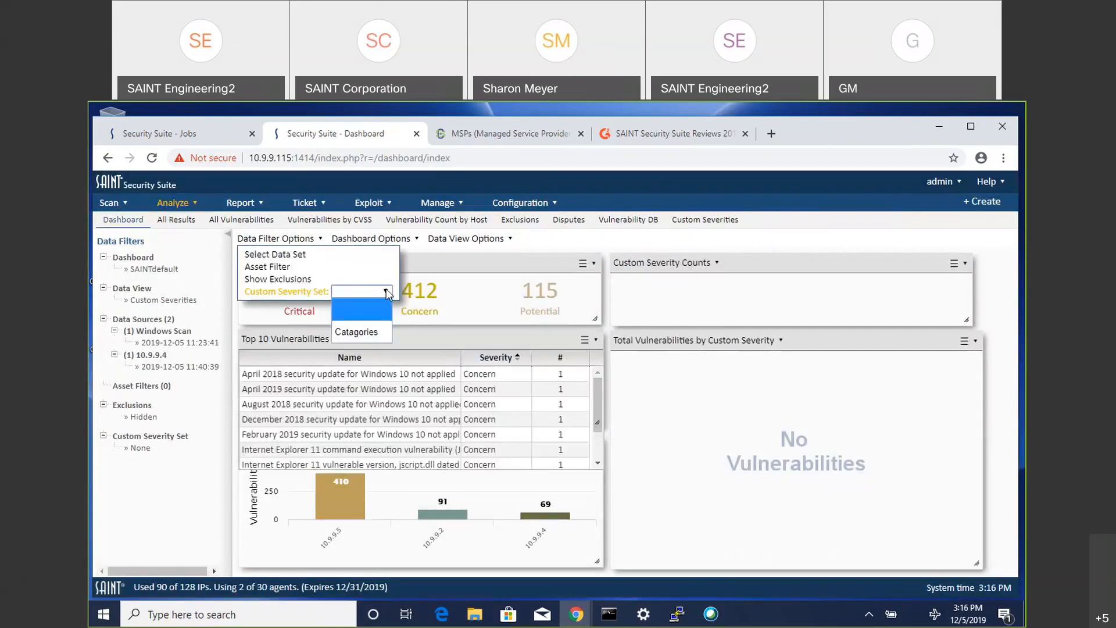
left_click(369, 323)
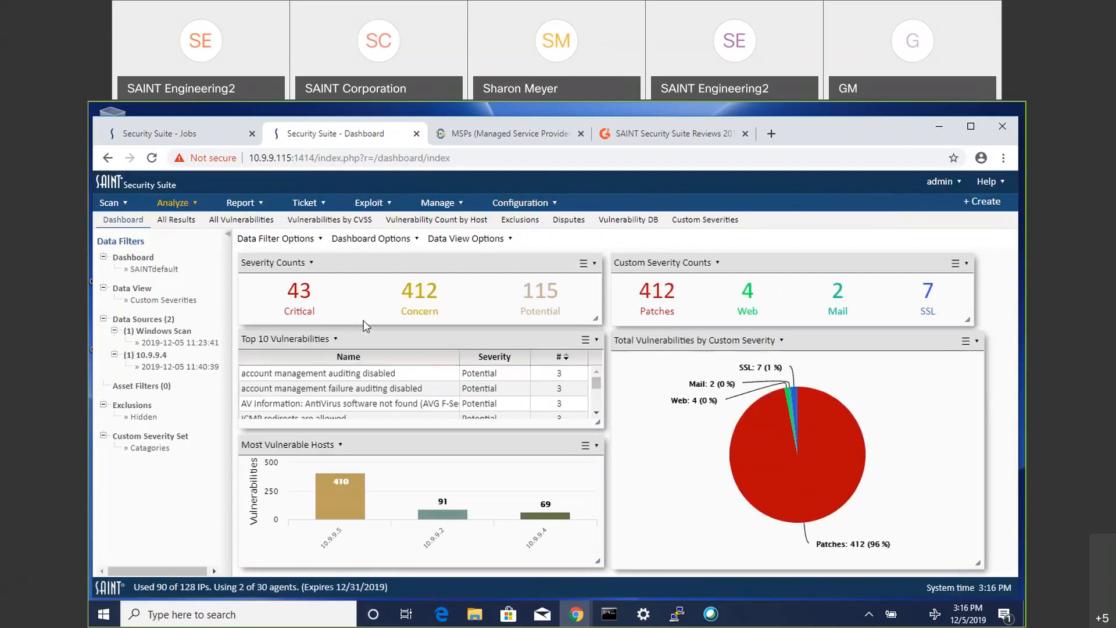
Step: Show the vulnerabilities counted under the Patches custom severity and export the list as XML
left_click(664, 296)
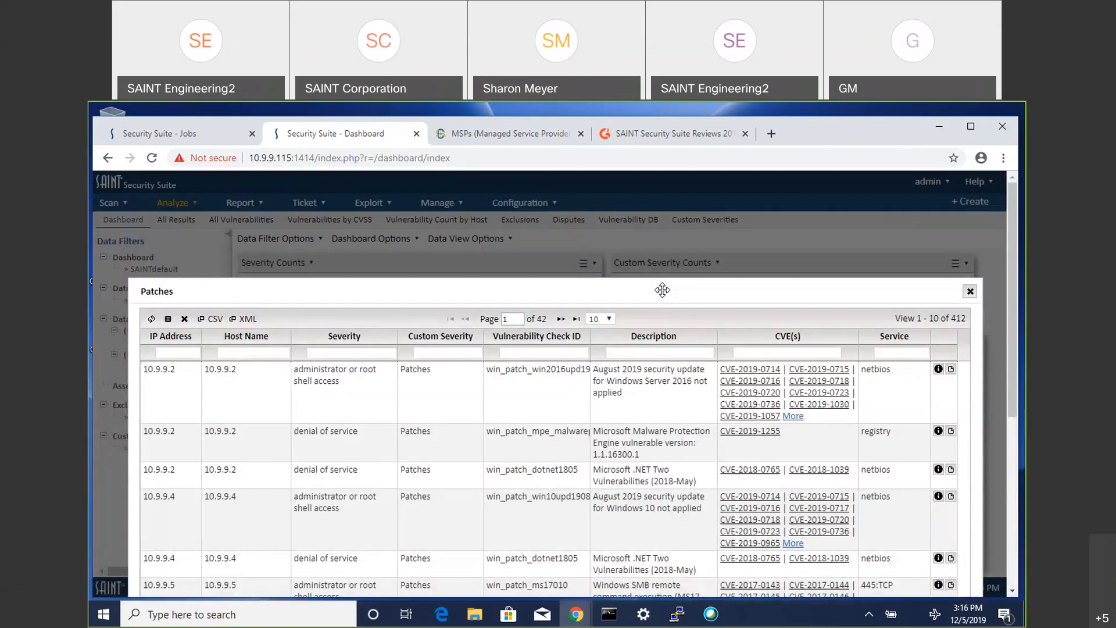
left_click_drag(652, 295, 634, 188)
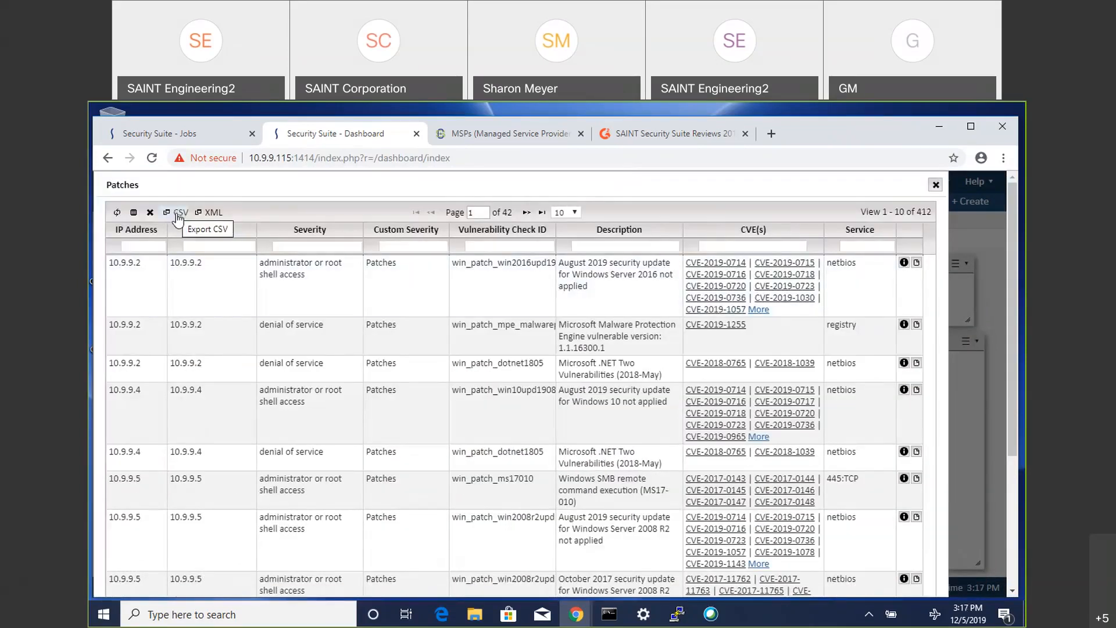
left_click(213, 212)
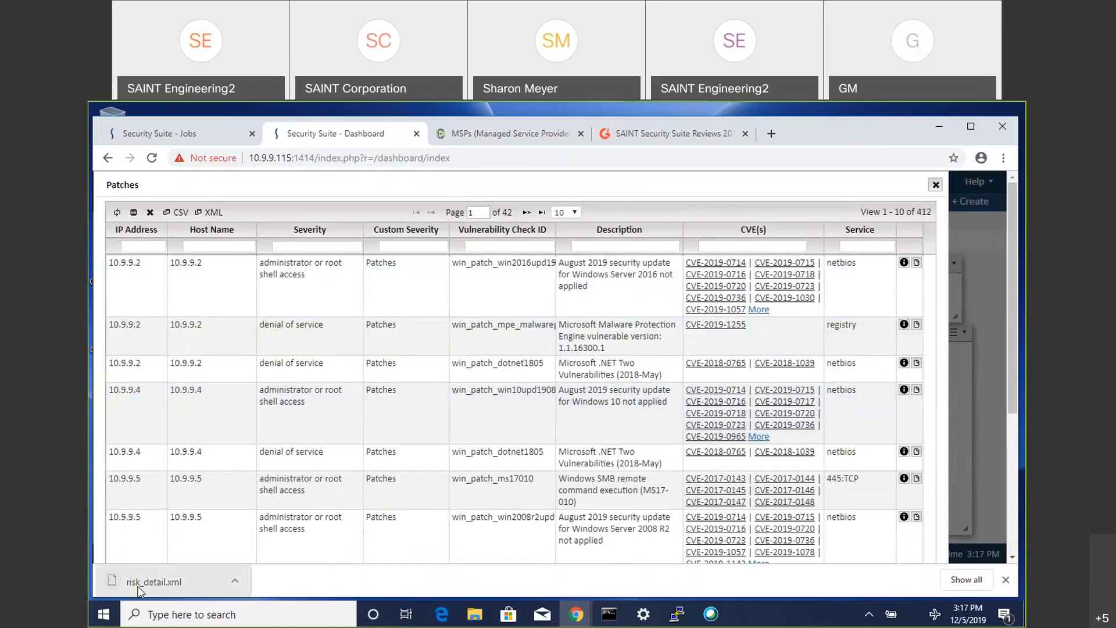
scroll(423, 350, "down", 1)
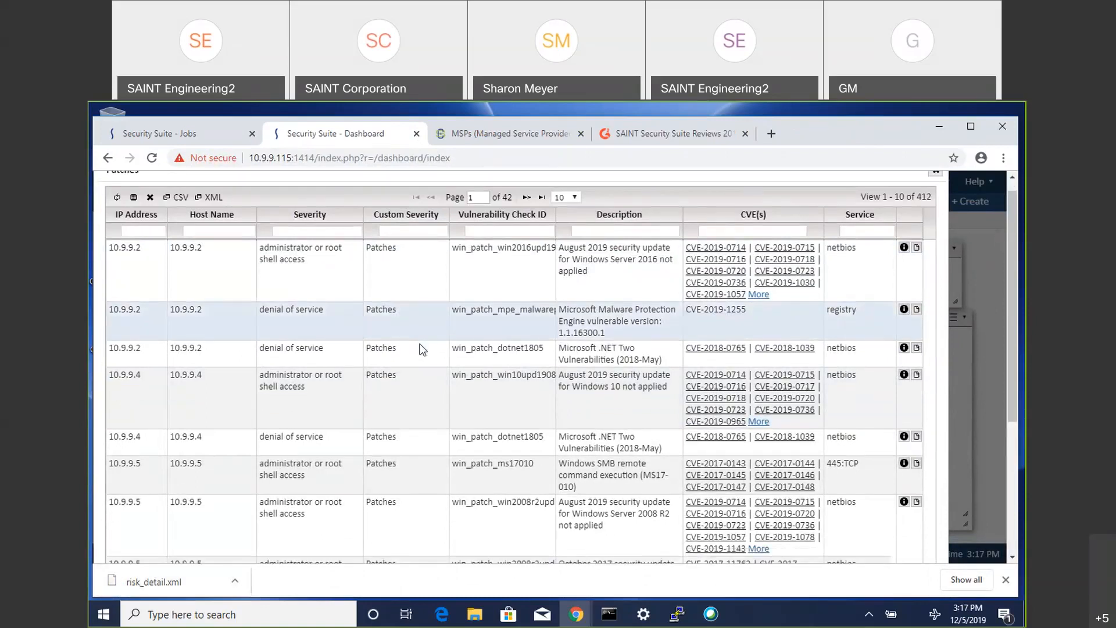
scroll(423, 349, "up", 1)
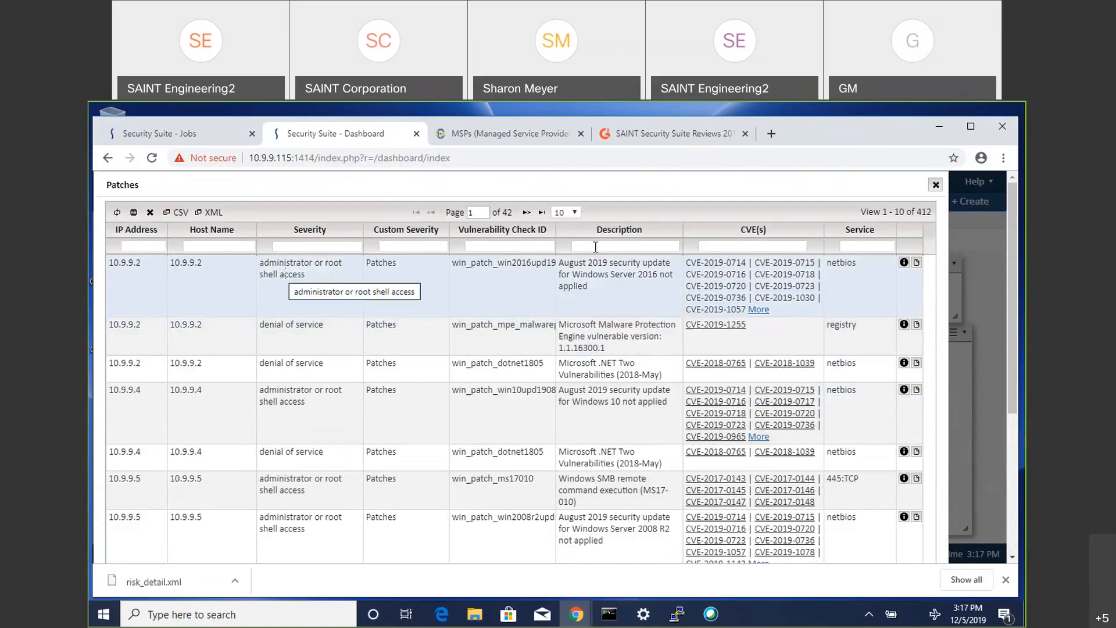
Step: Examine the vulnerability details of the first Patches entry, including its technical details and CVSS base scores, and close them
left_click(904, 263)
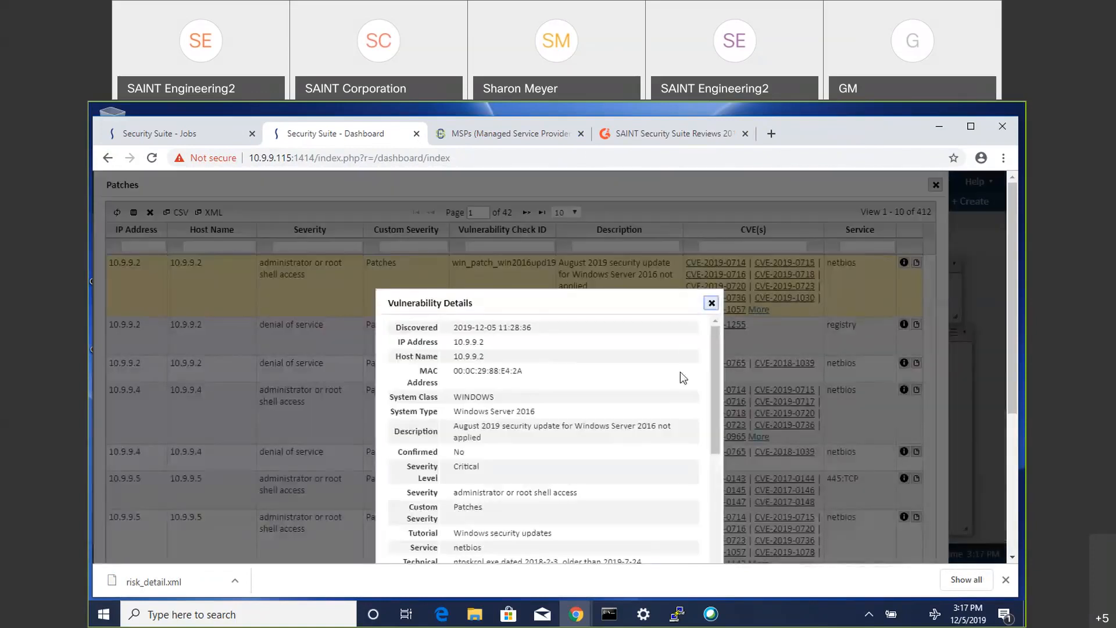
left_click_drag(566, 302, 496, 154)
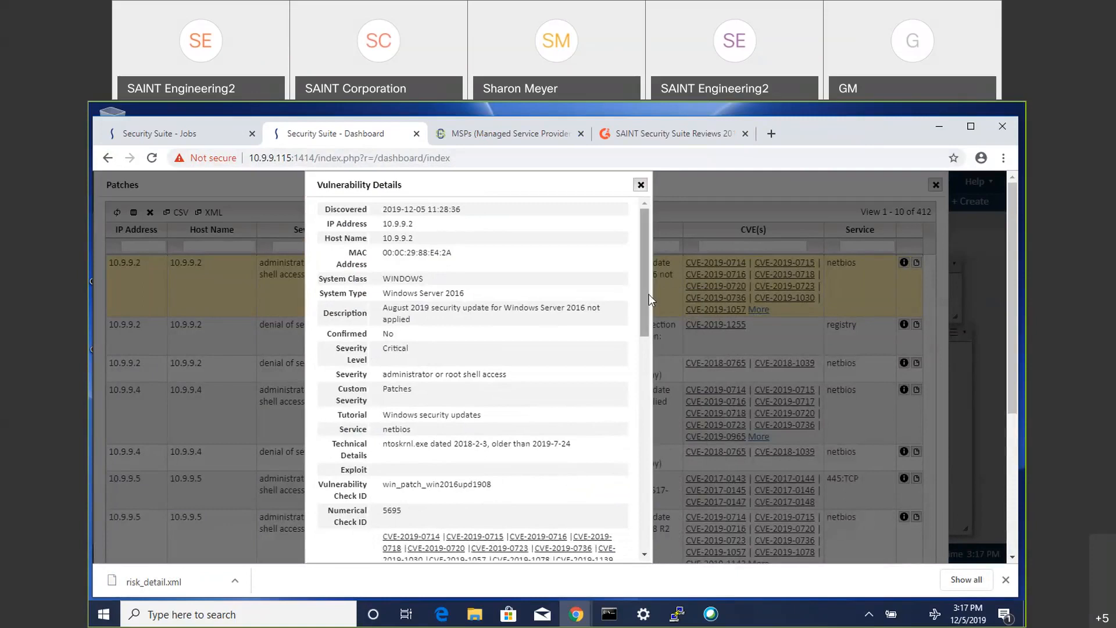
left_click_drag(648, 294, 648, 304)
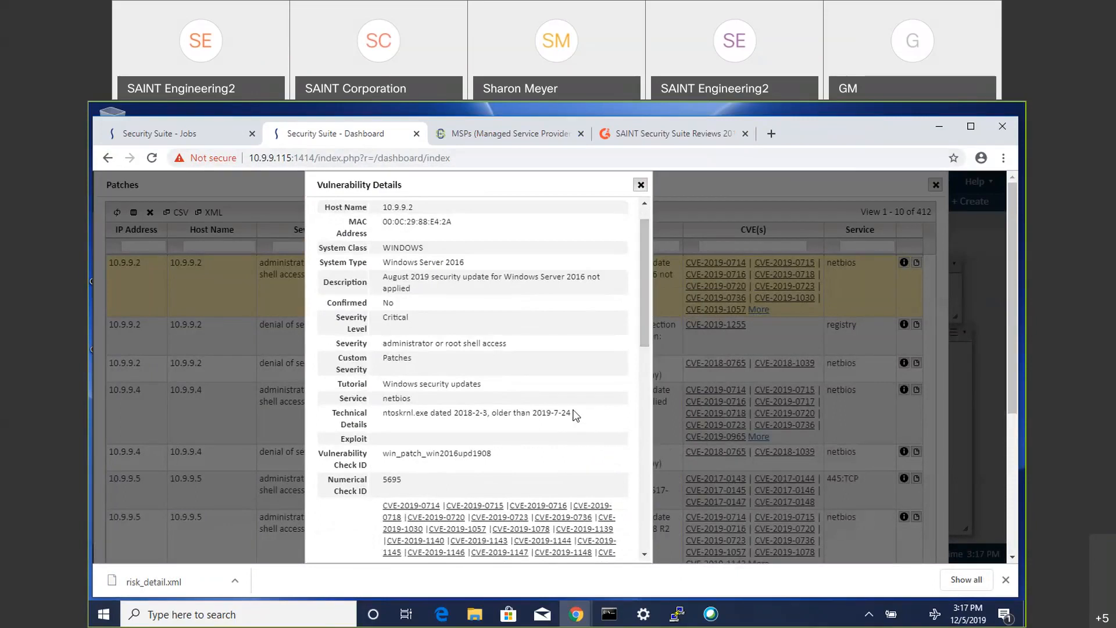
left_click_drag(571, 412, 332, 414)
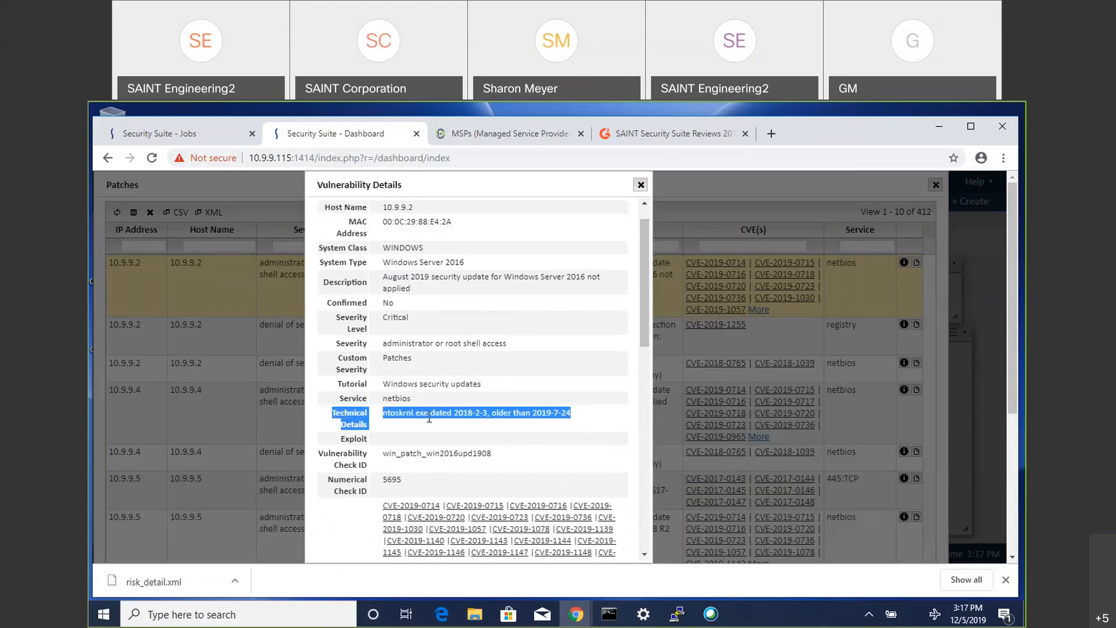
left_click(575, 418)
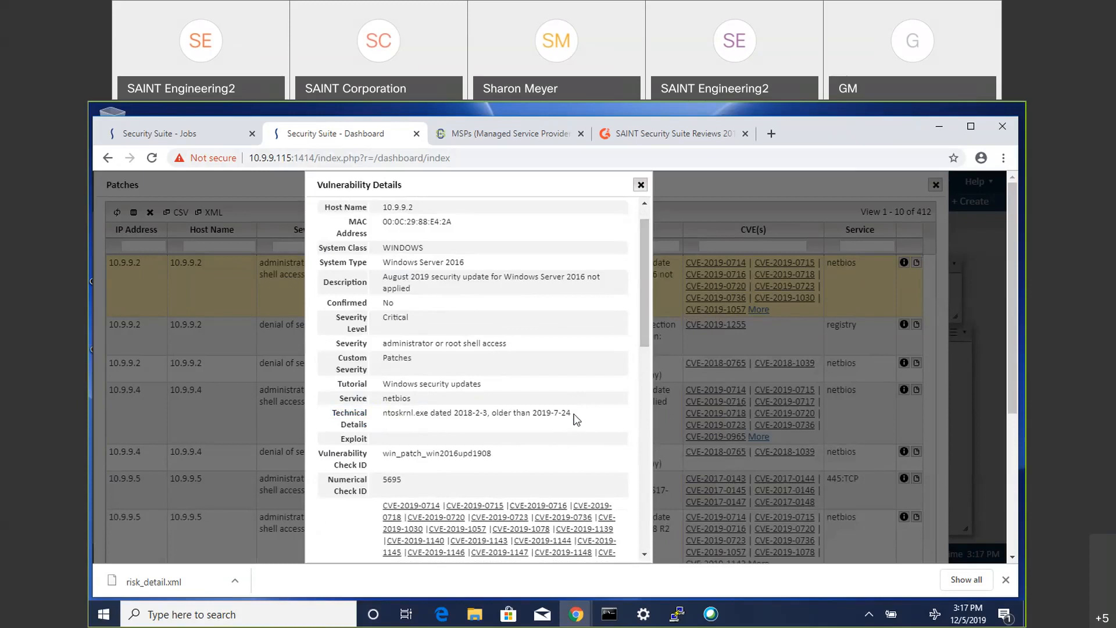
left_click_drag(647, 342, 652, 407)
left_click_drag(651, 408, 653, 535)
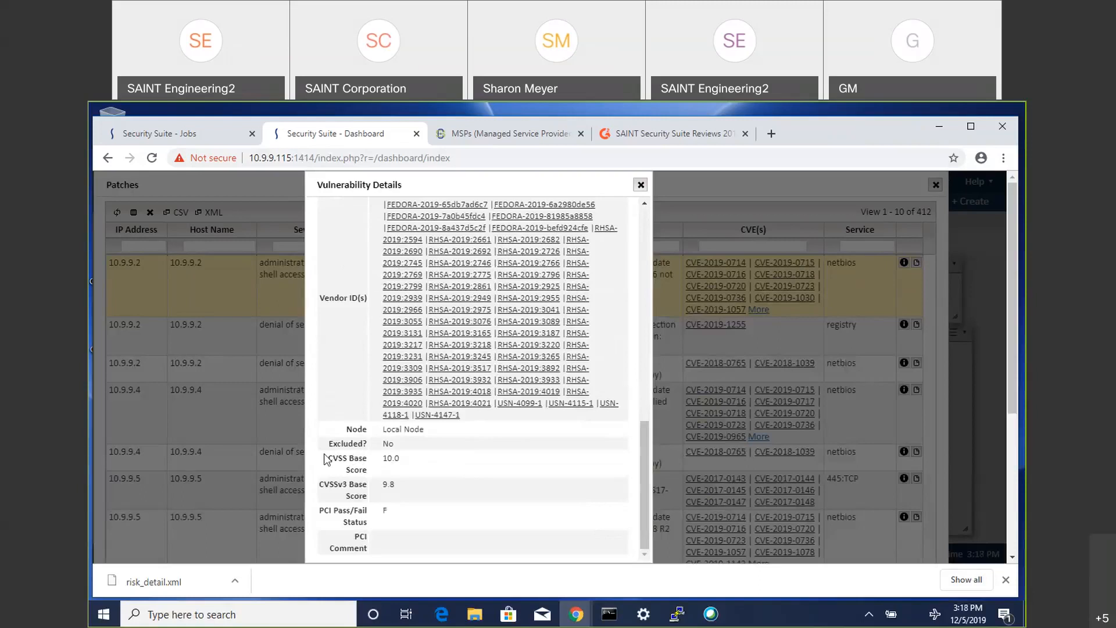
left_click_drag(325, 459, 382, 492)
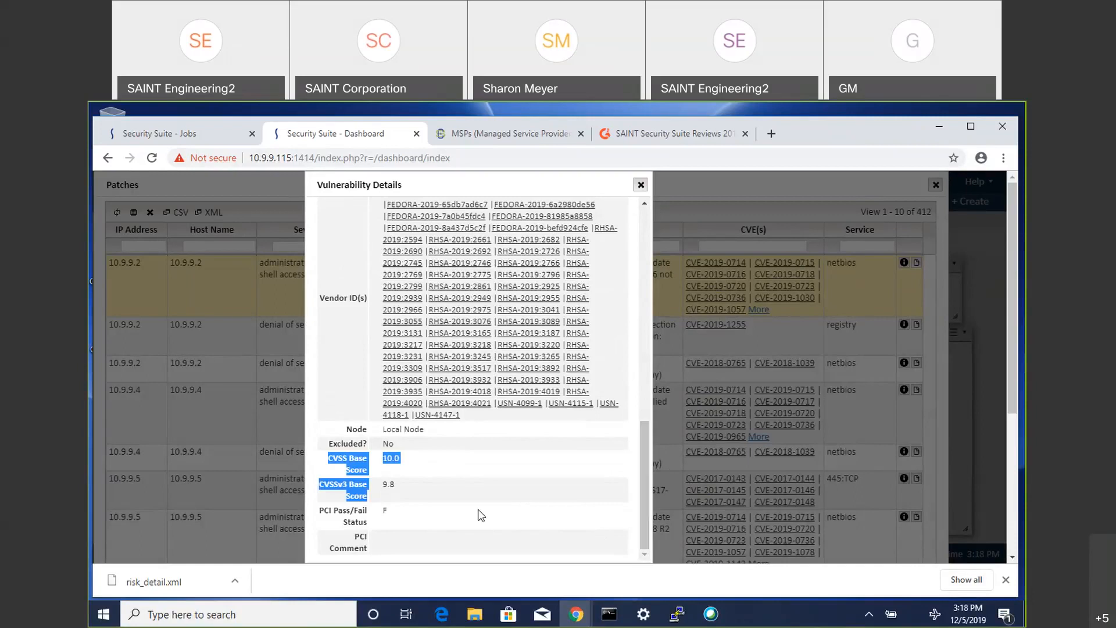
left_click_drag(644, 470, 652, 409)
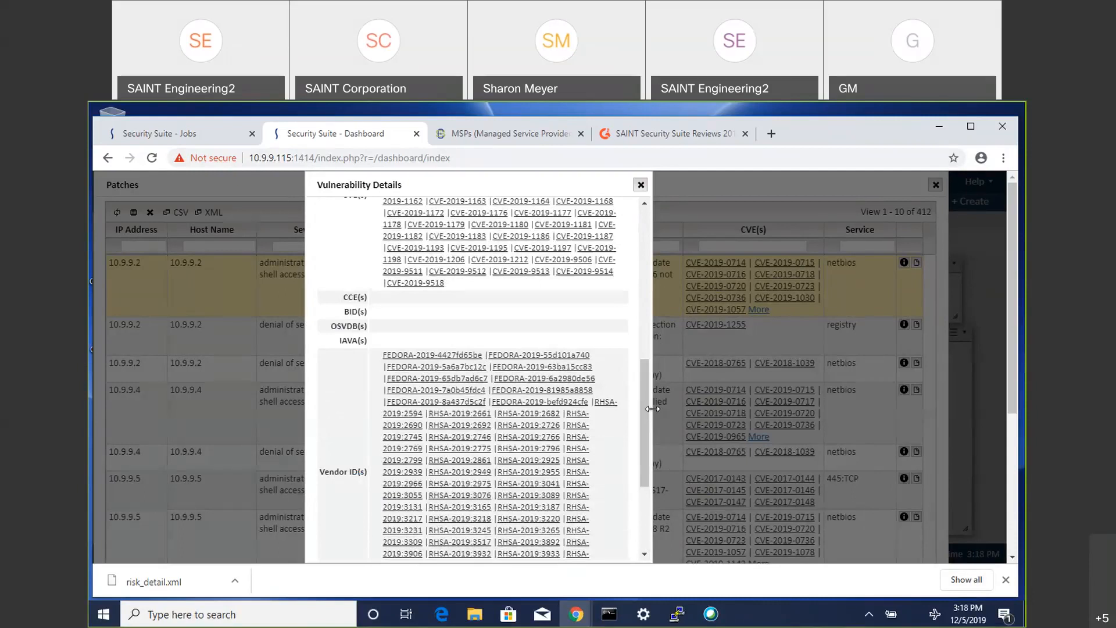
left_click(640, 185)
Step: View the tutorial for the first Patches entry, then close it and the Patches list
left_click(916, 262)
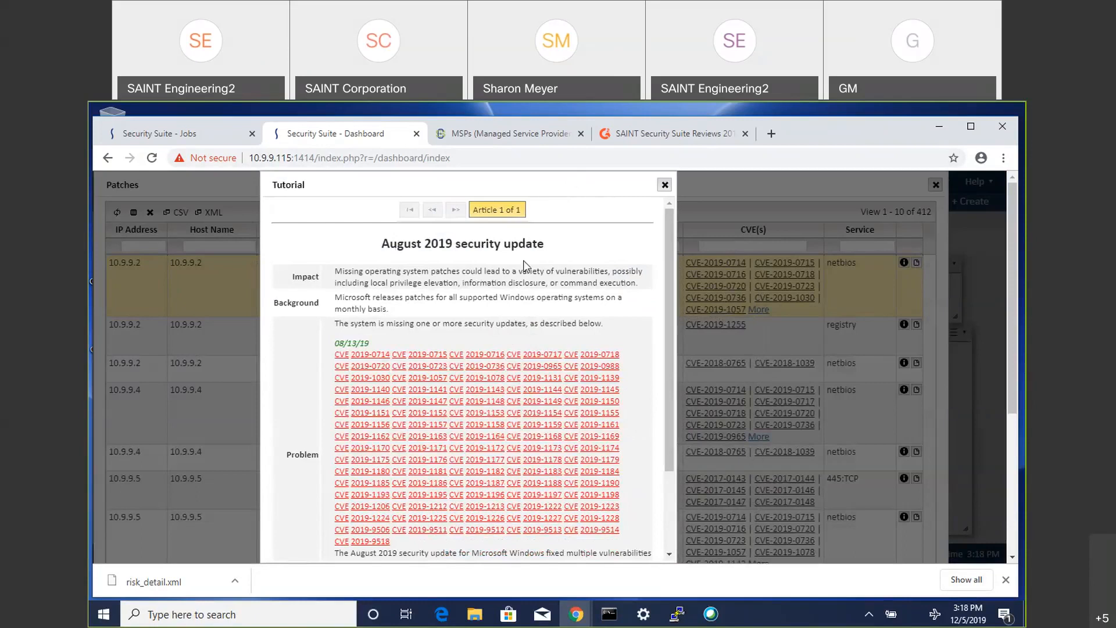
left_click_drag(672, 294, 674, 229)
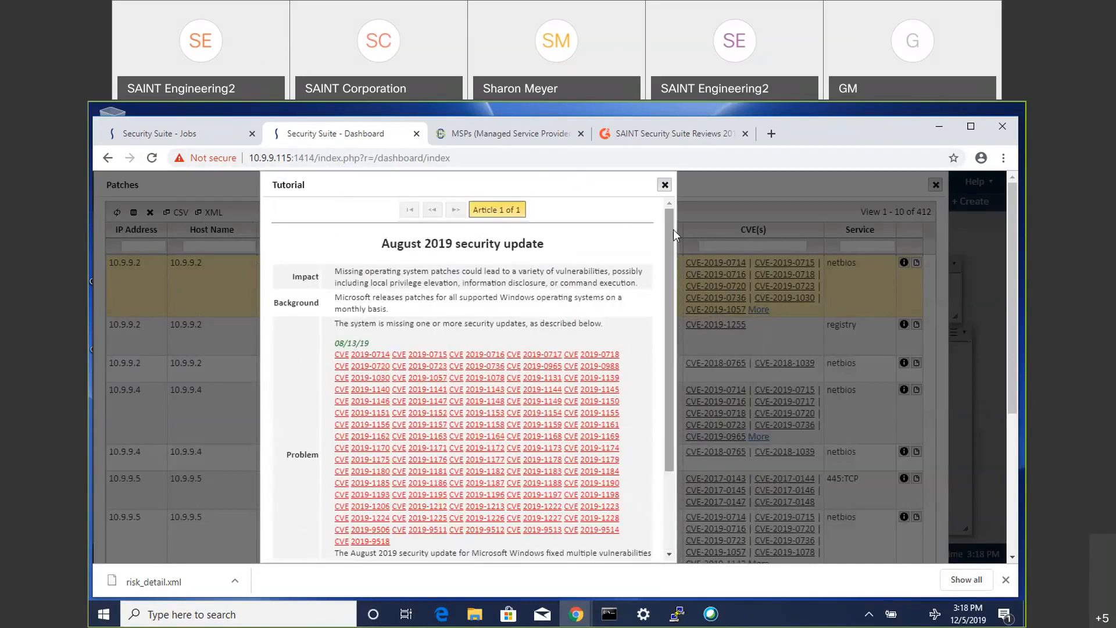
left_click(665, 187)
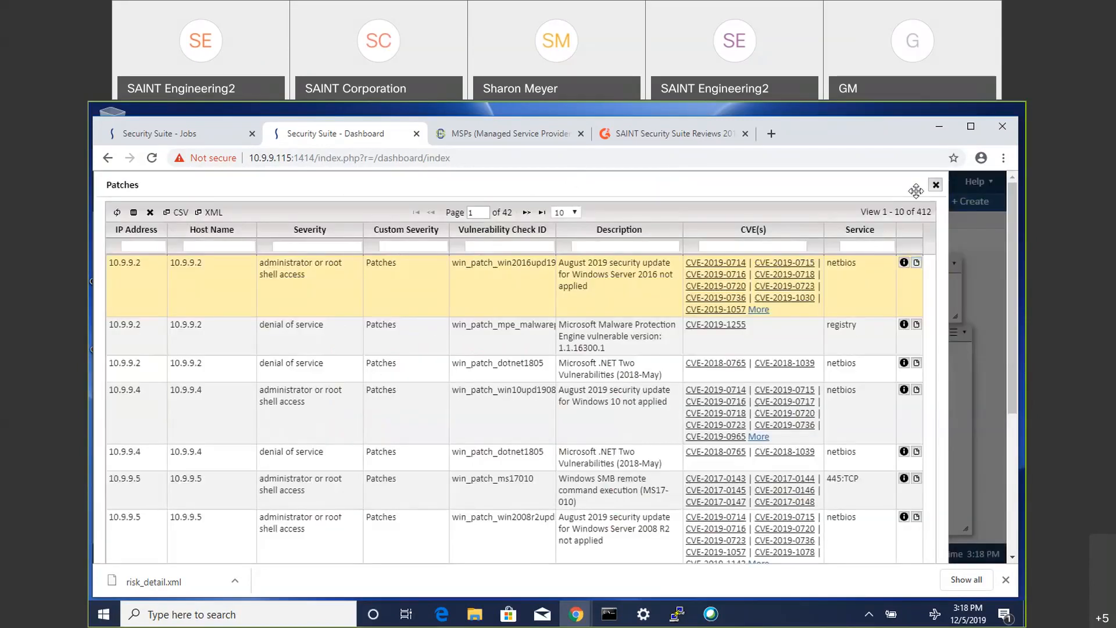
left_click(936, 185)
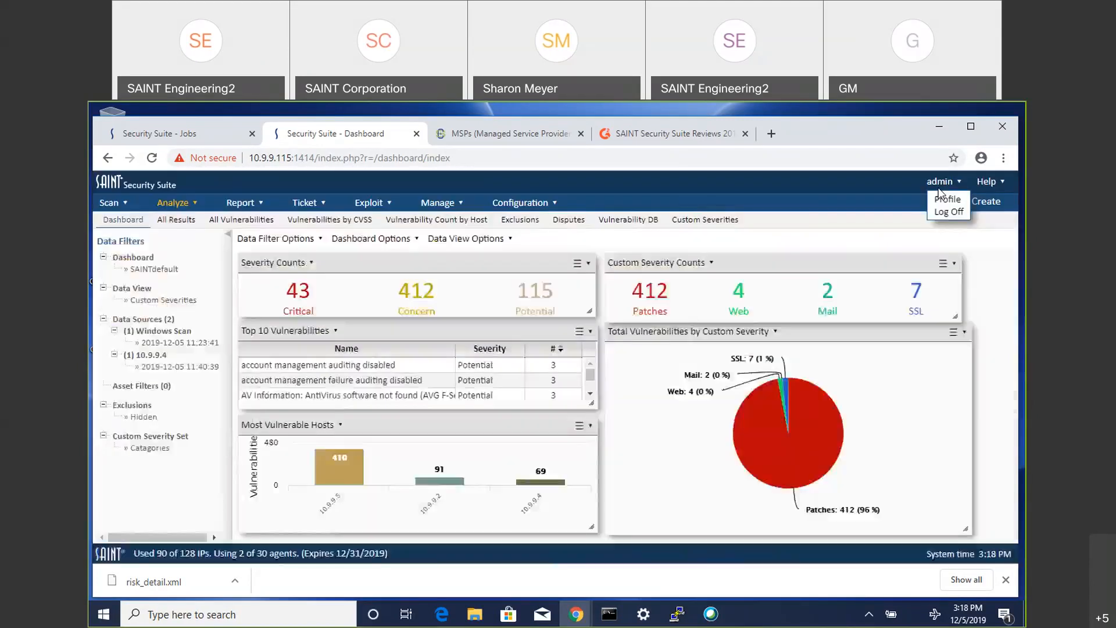
Step: Review the vulnerabilities counted under the Web custom severity and close the list
left_click(738, 295)
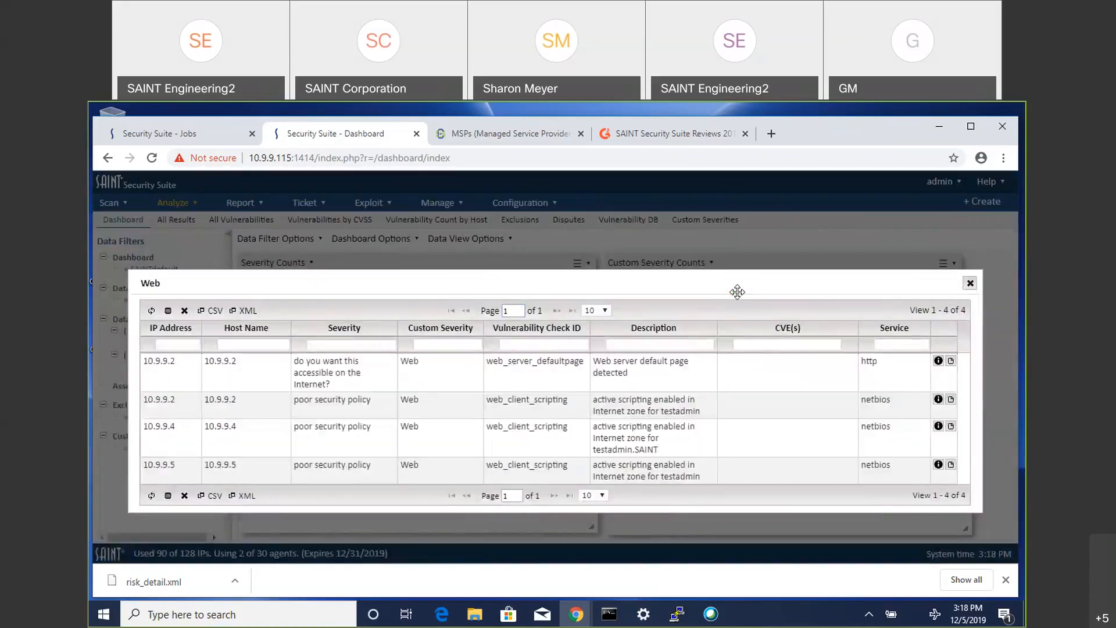
left_click_drag(687, 276, 677, 220)
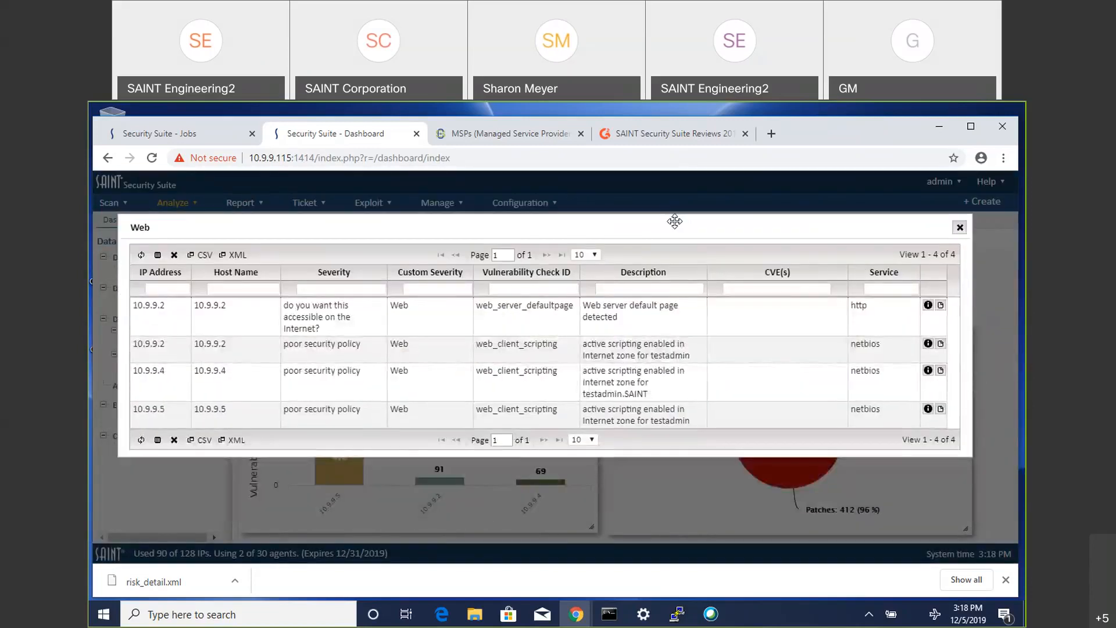
left_click(615, 316)
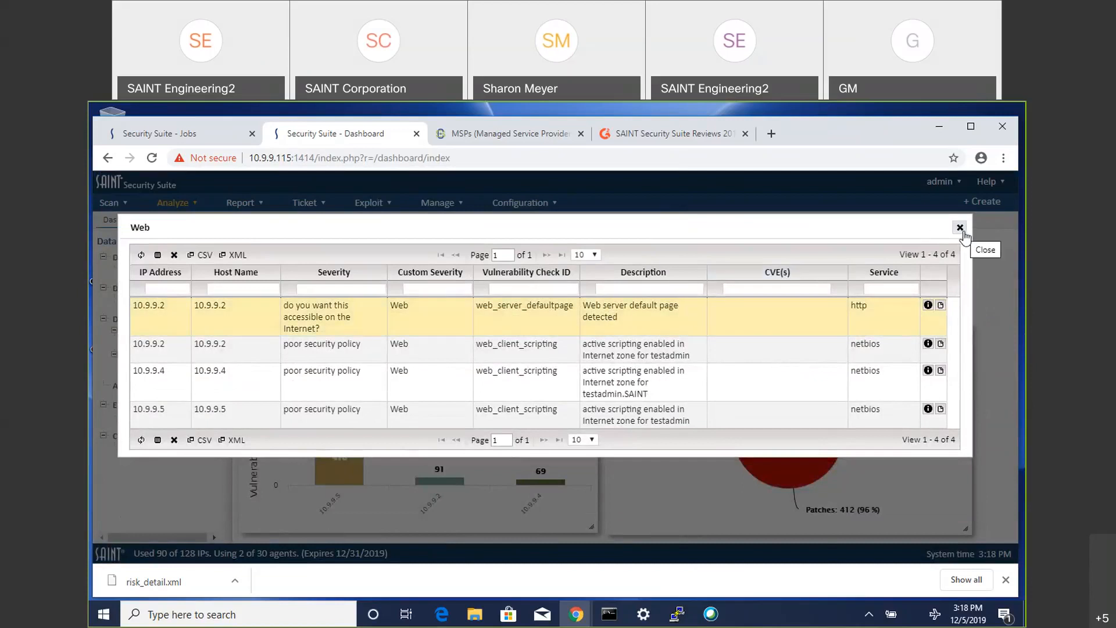
left_click(960, 229)
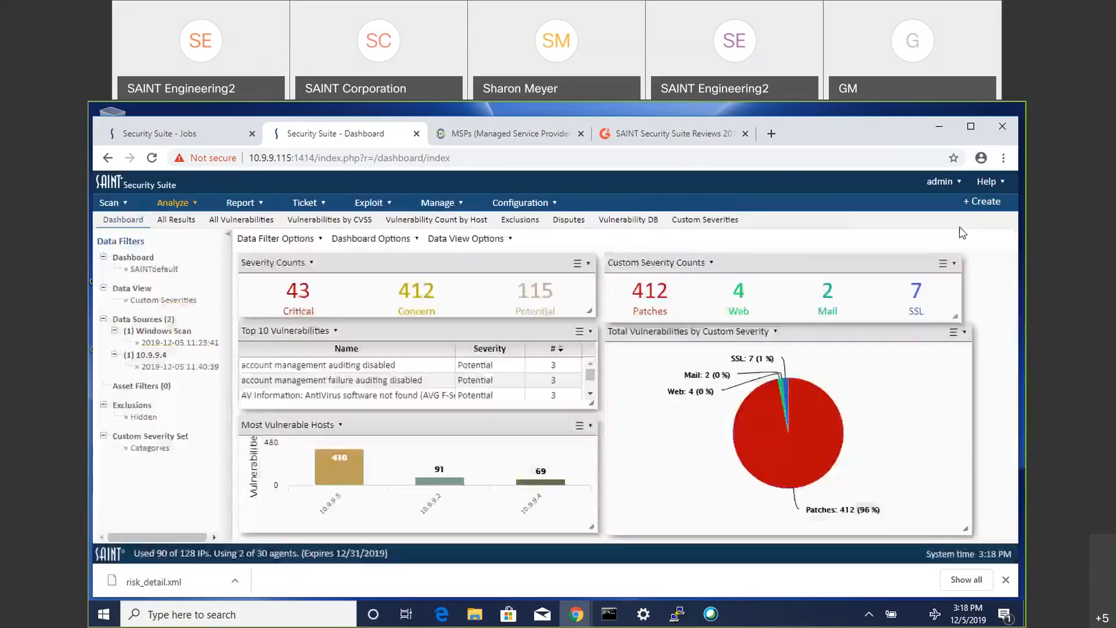
Step: Review the two entries counted under the Mail custom severity and close the list
left_click(828, 293)
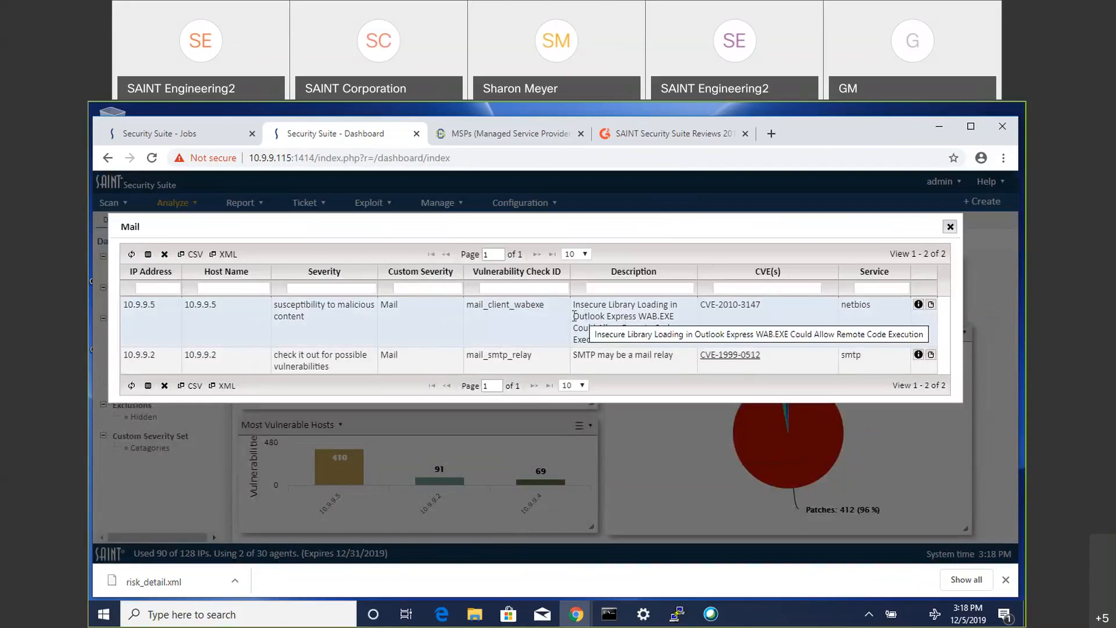
left_click(617, 319)
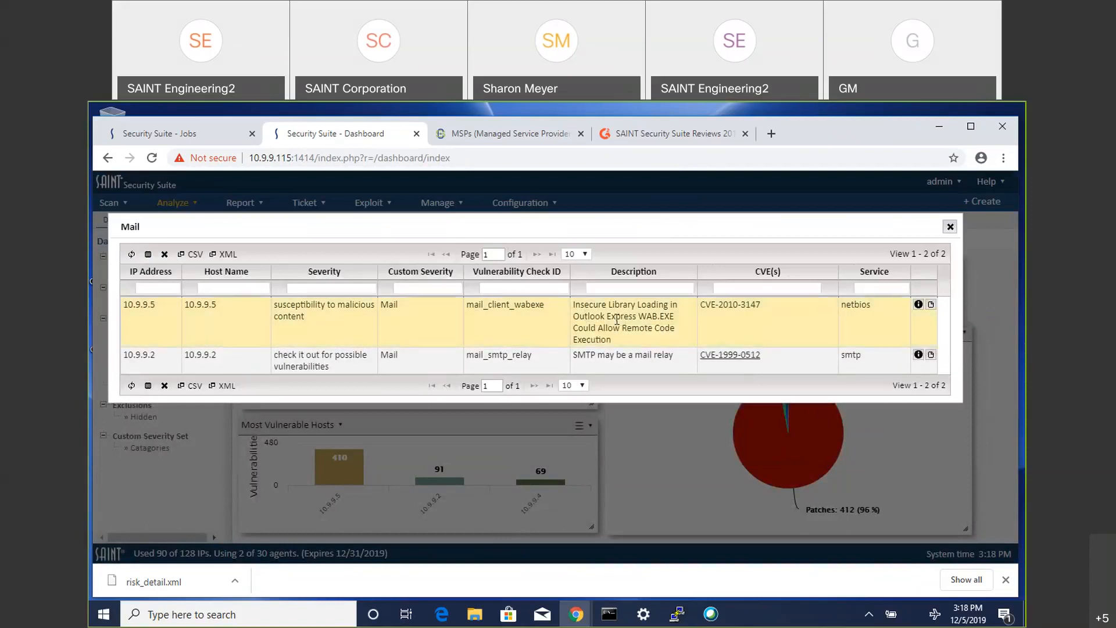
left_click(576, 353)
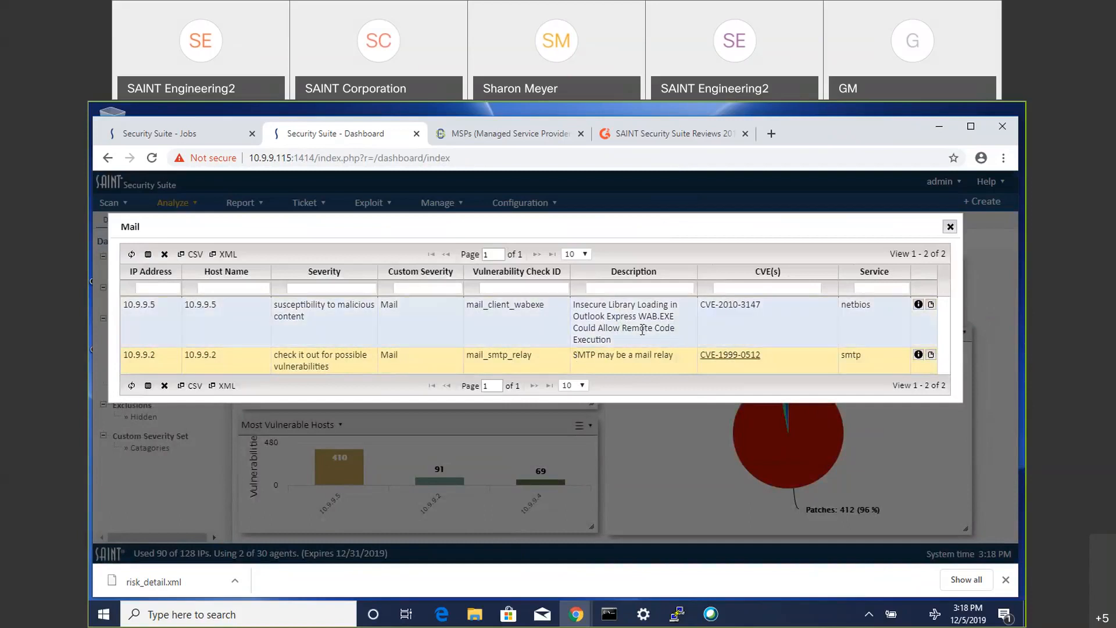
left_click(951, 227)
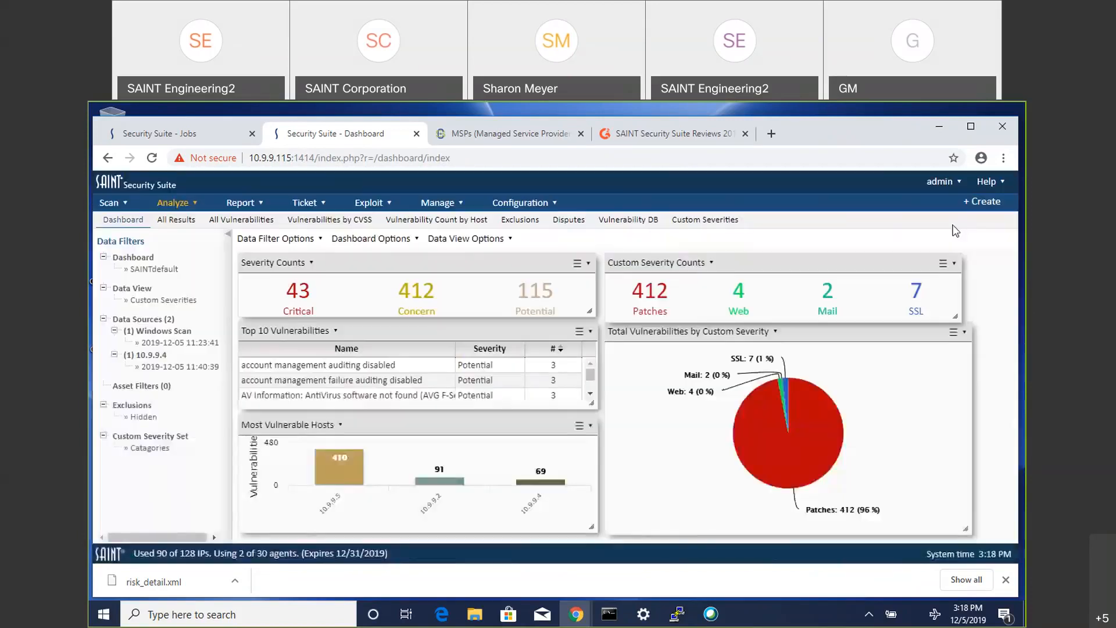
Step: Review the vulnerabilities counted under the SSL custom severity and close the list
left_click(918, 292)
left_click_drag(916, 289, 881, 192)
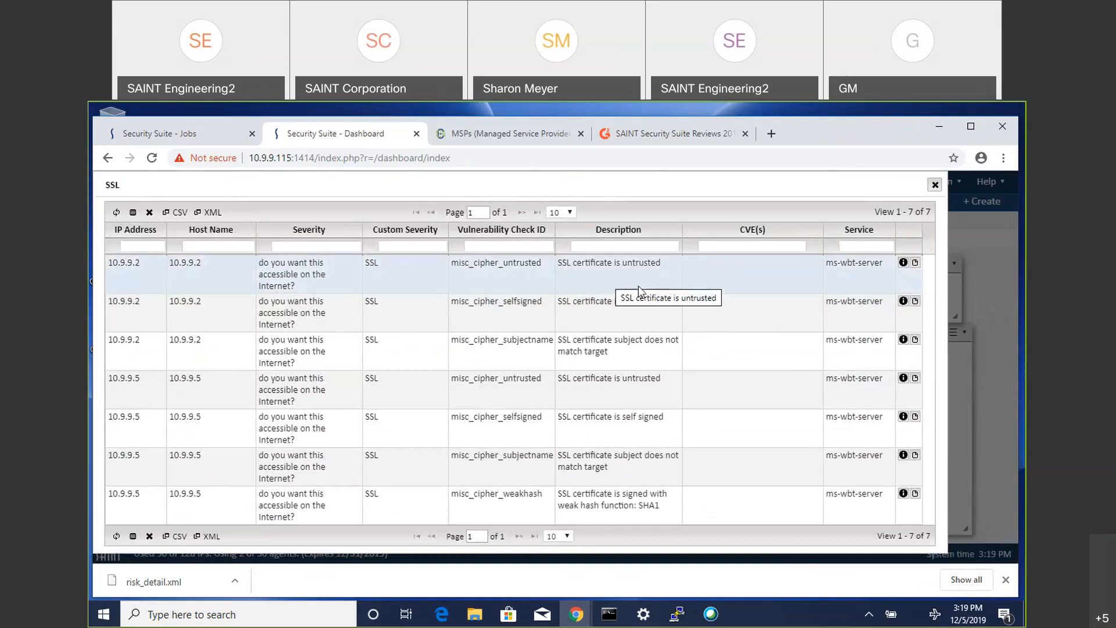
left_click(935, 186)
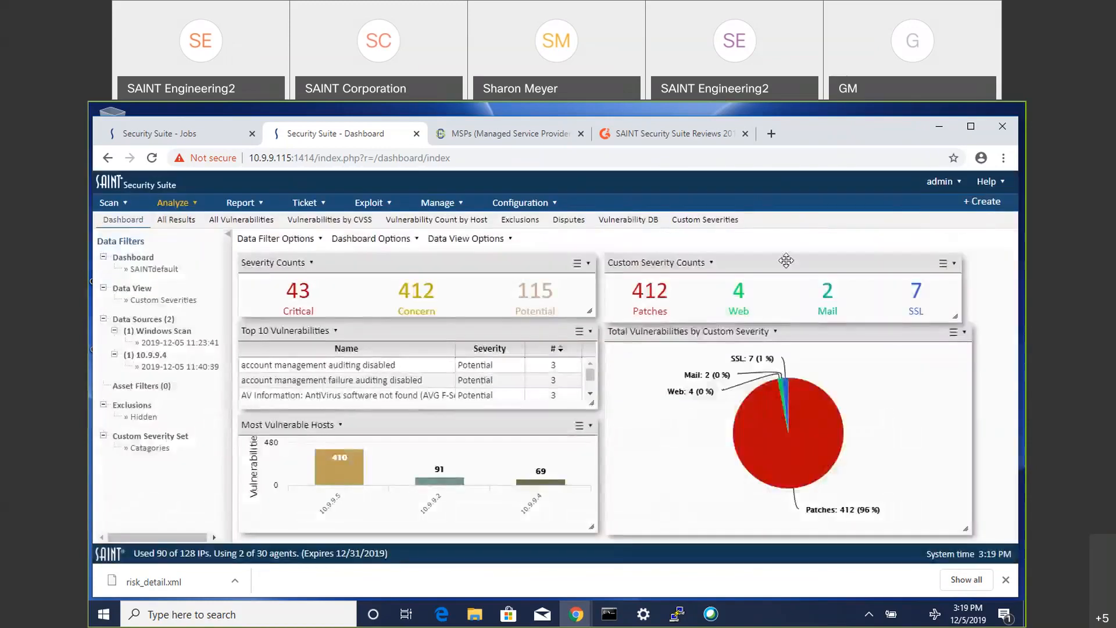
mouse_move(791, 358)
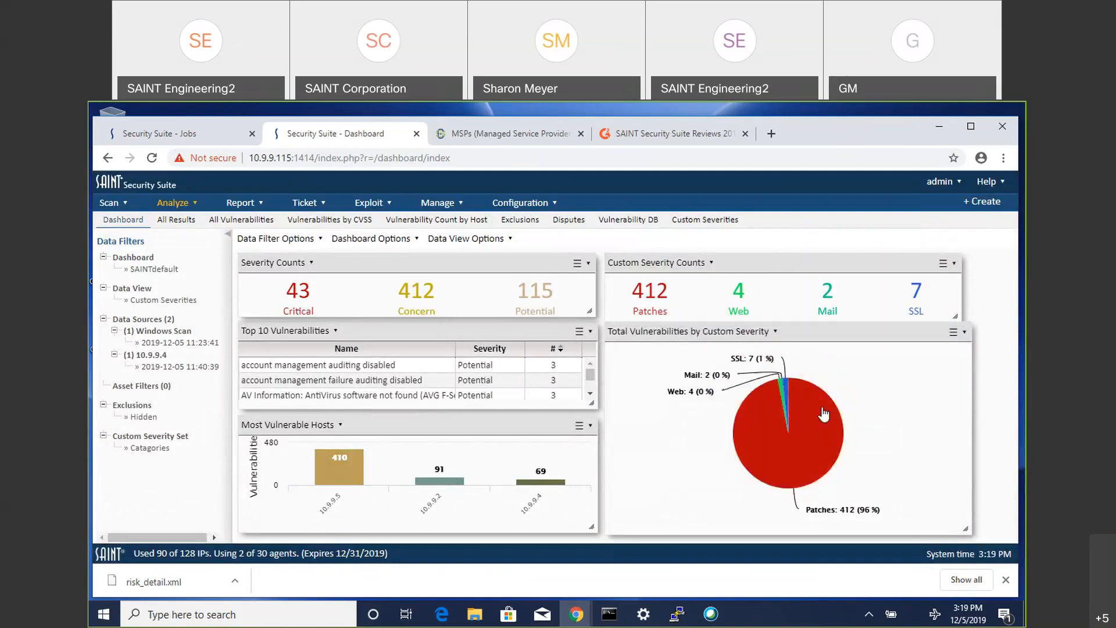
mouse_move(802, 448)
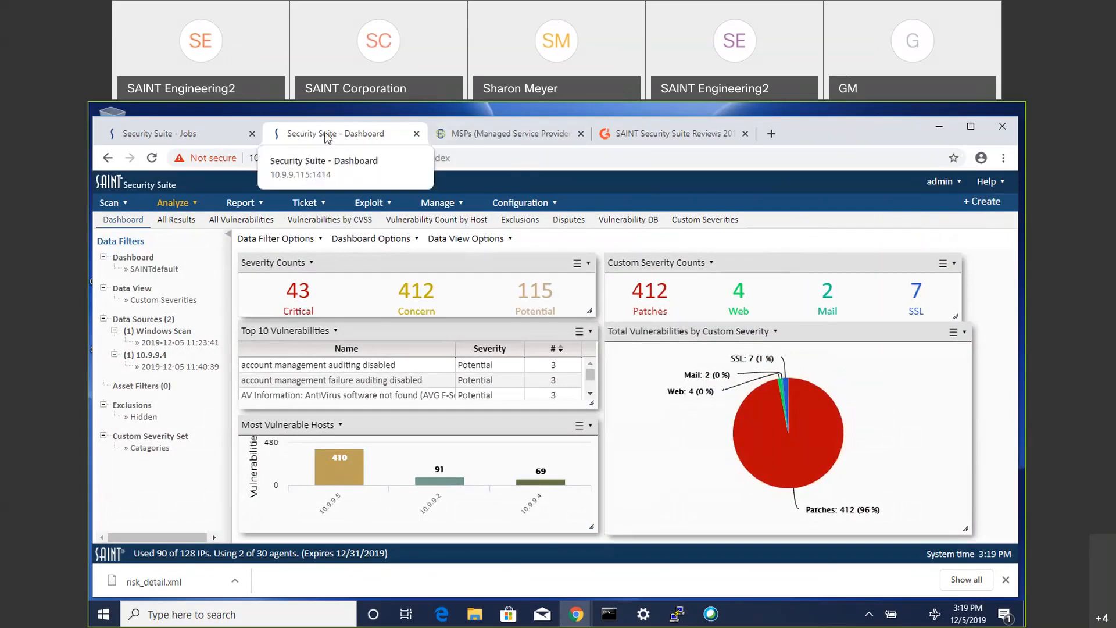
Step: Create a new custom severity set named PCI
left_click(246, 205)
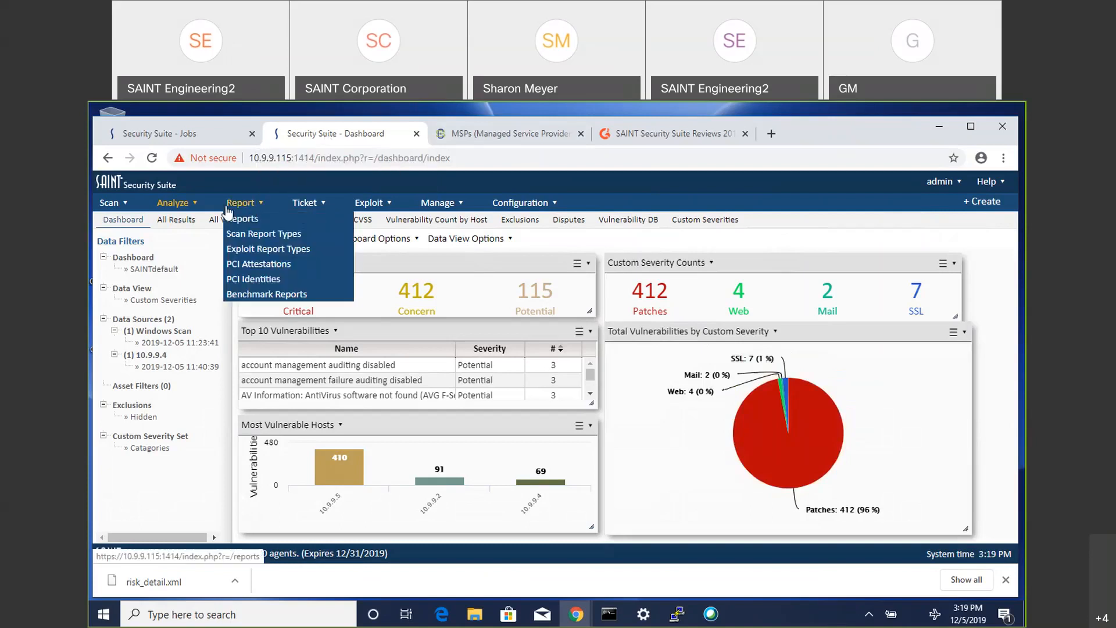
left_click(171, 202)
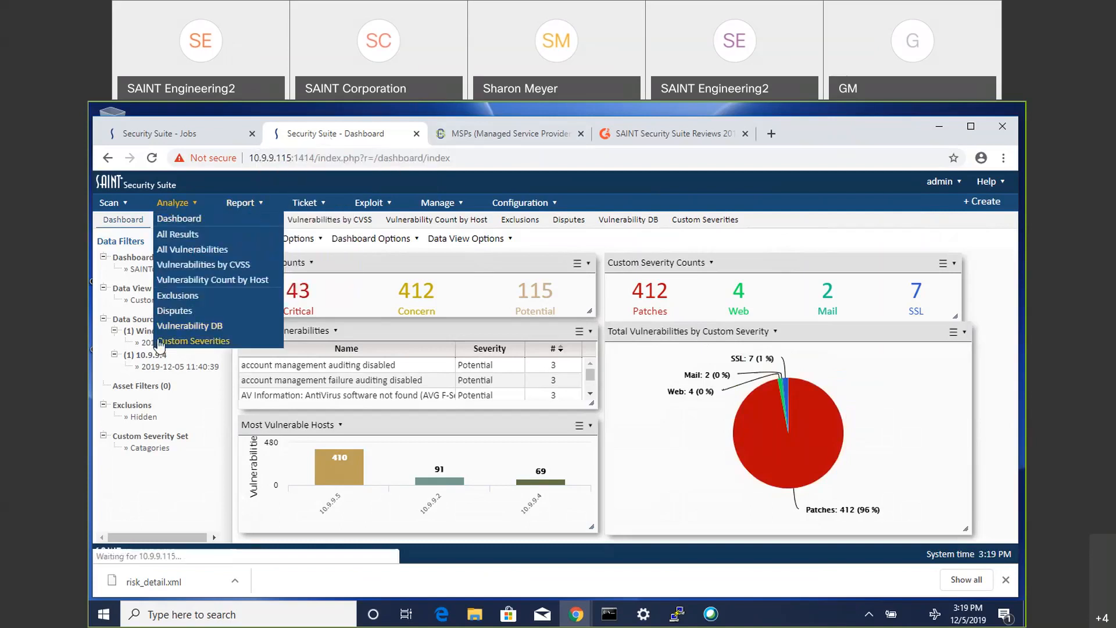
left_click(159, 342)
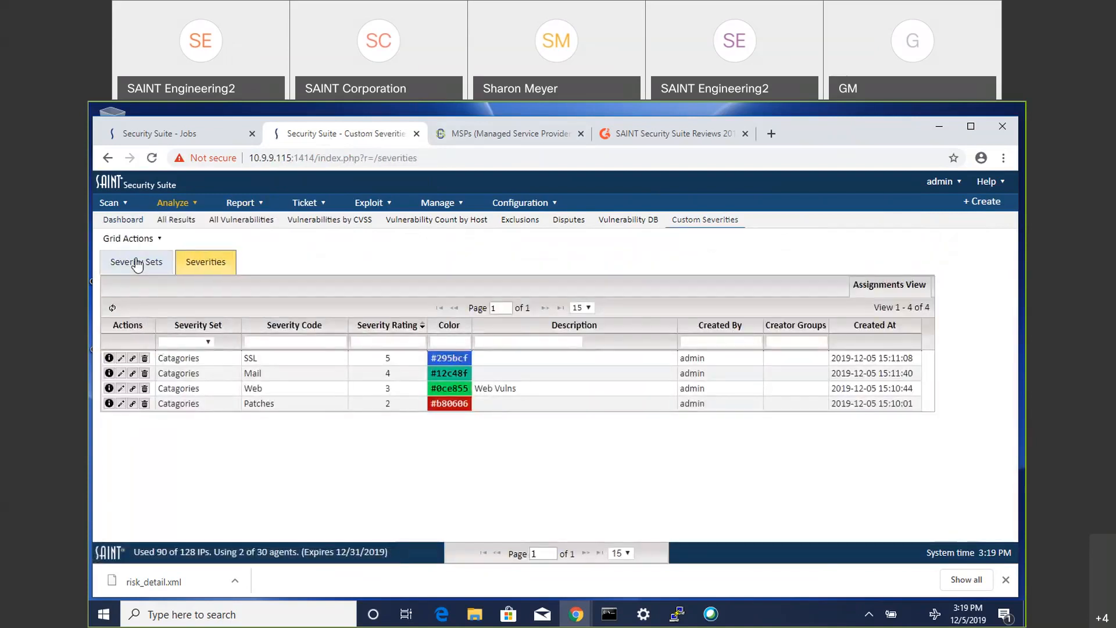
left_click(135, 261)
left_click(181, 285)
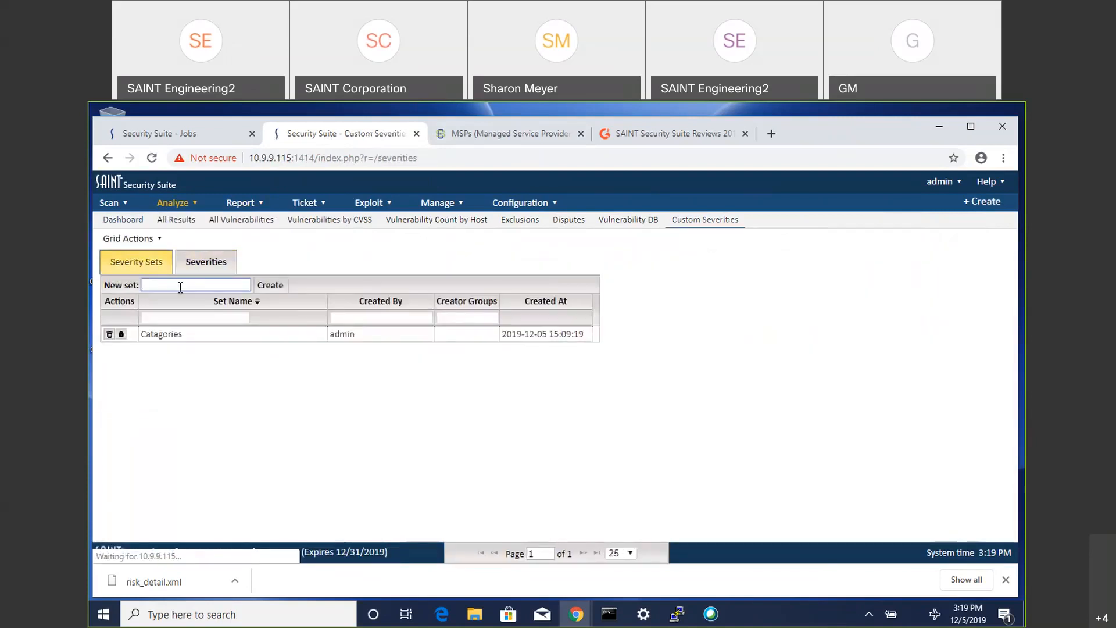
type("PCI")
left_click(279, 288)
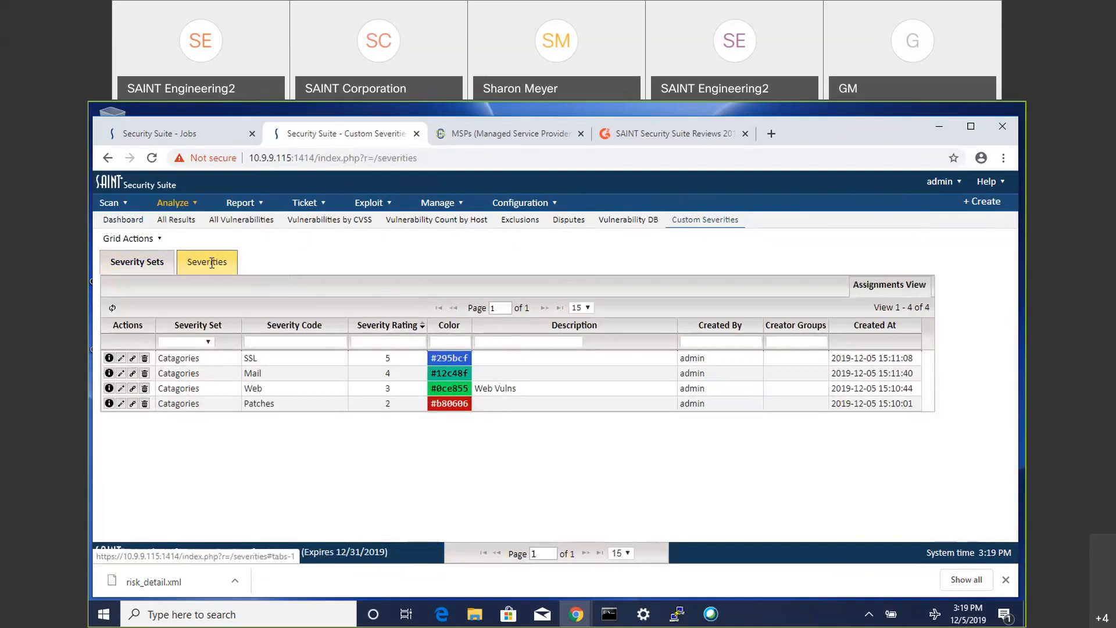
Step: Create the severity High in the PCI set with severity rating 2 and the bright red color #e80707
left_click(127, 242)
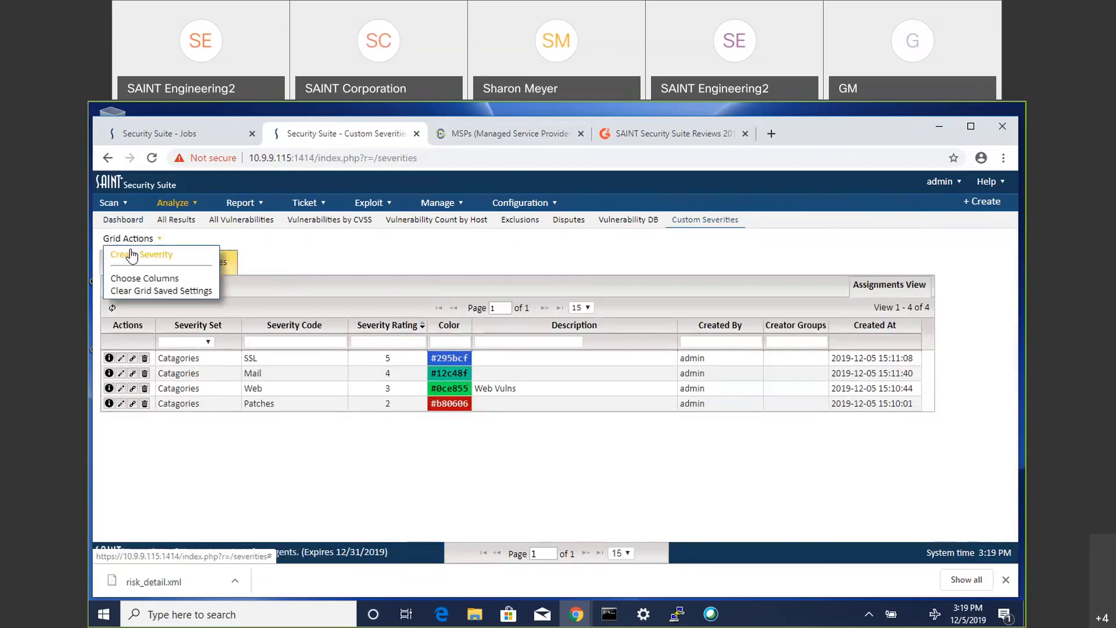
left_click(131, 256)
left_click(476, 230)
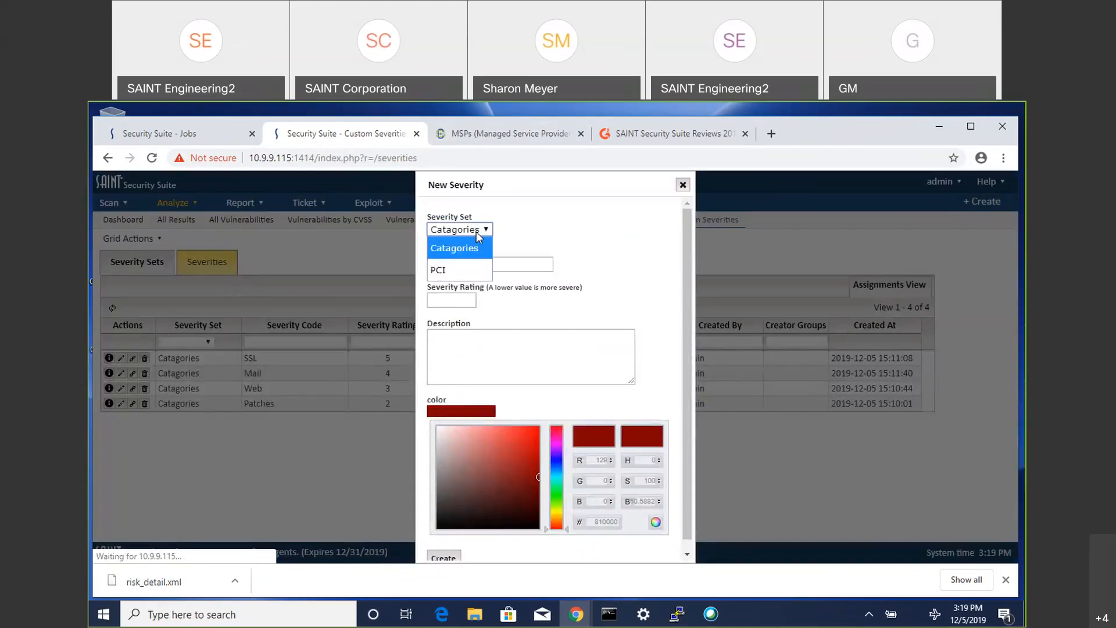
left_click(459, 268)
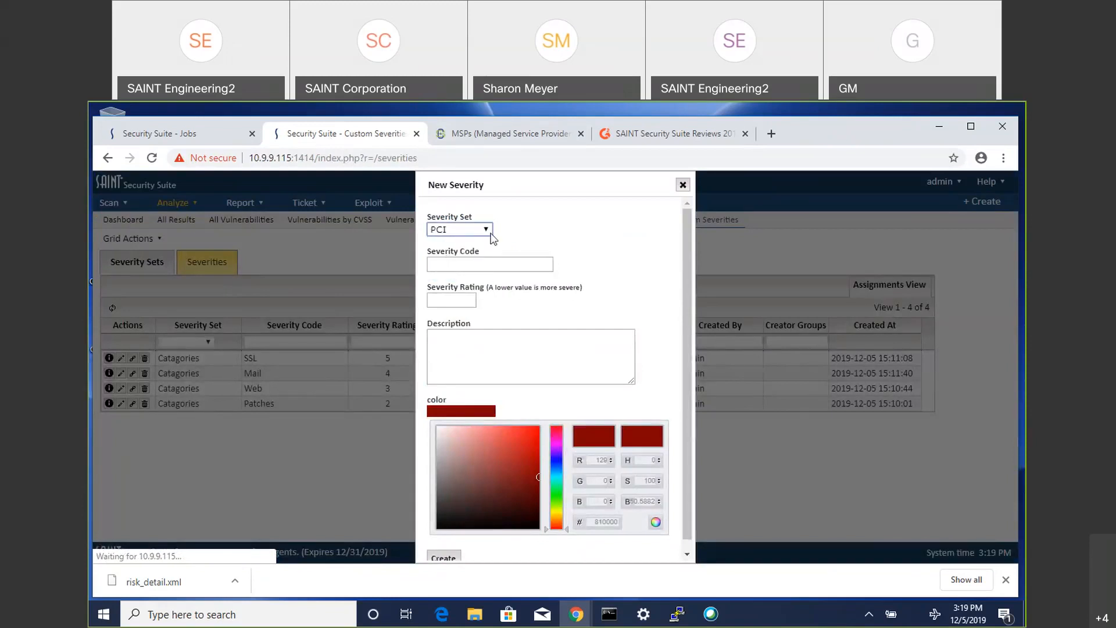
left_click(452, 264)
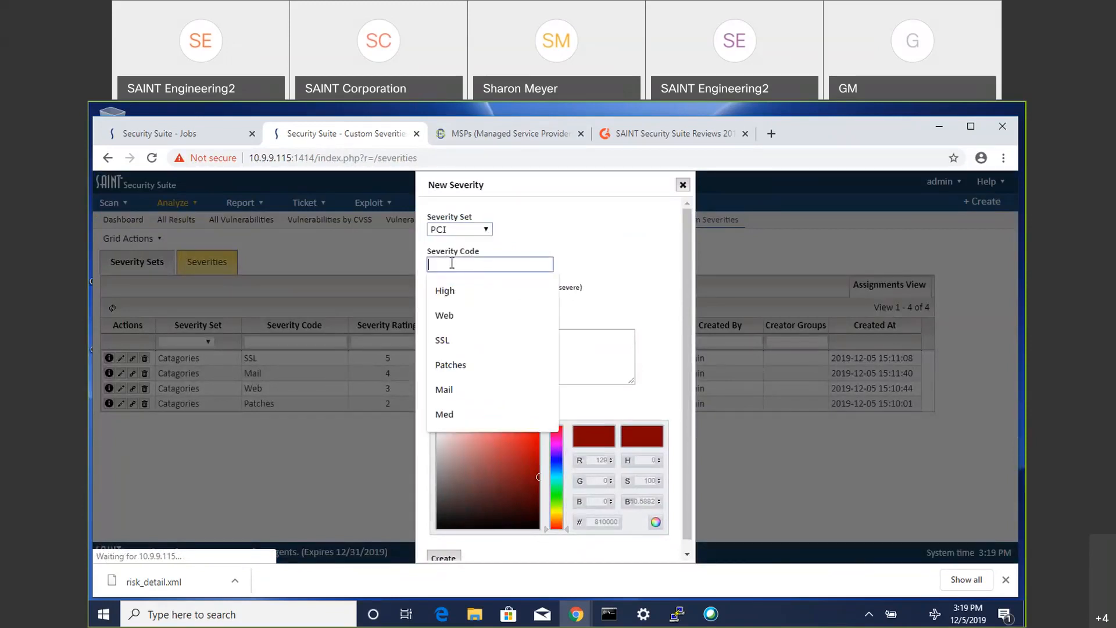
left_click(446, 290)
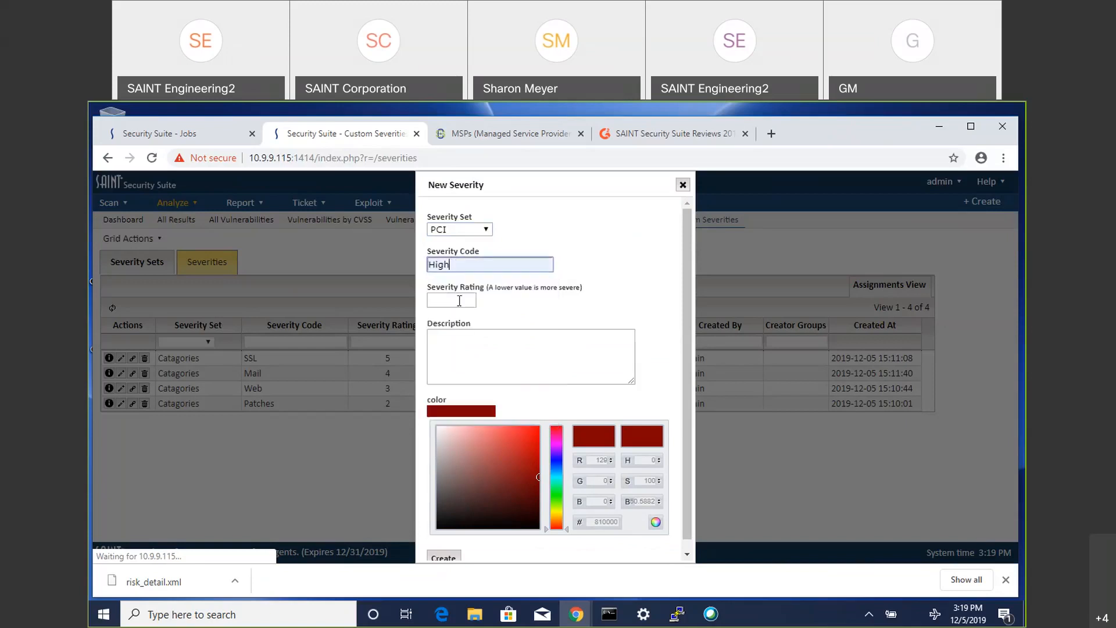
left_click(460, 300)
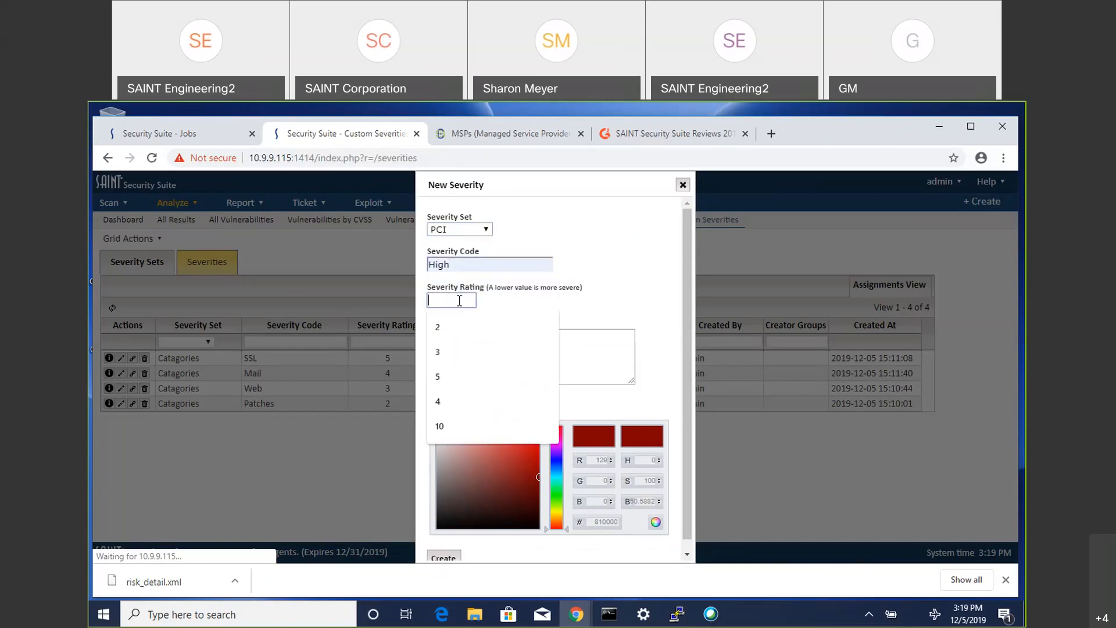
left_click(438, 328)
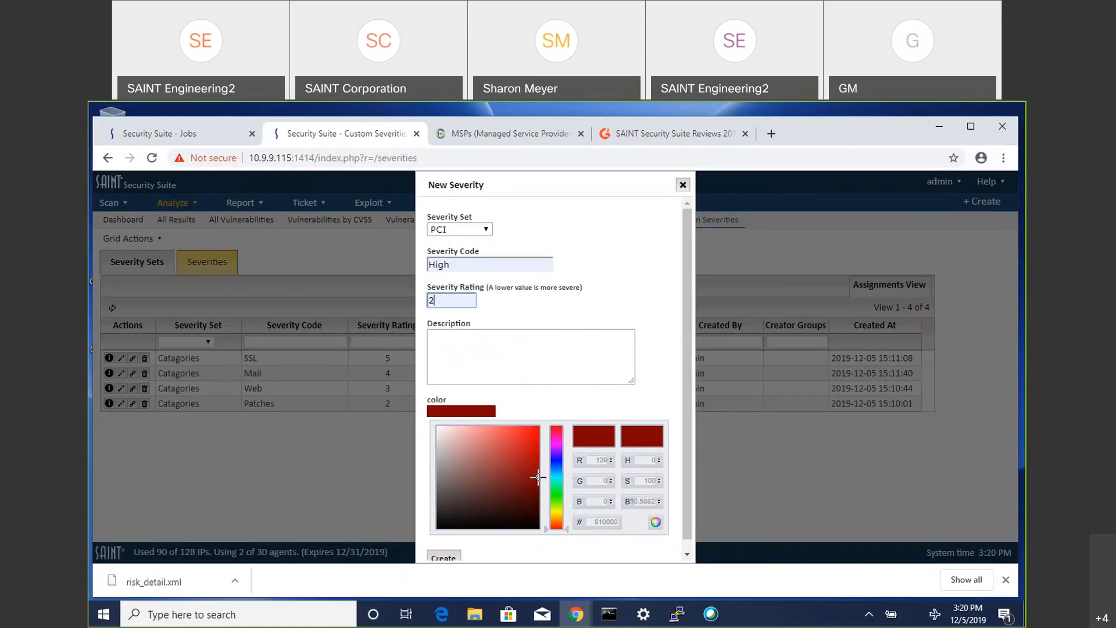
left_click_drag(534, 471, 536, 435)
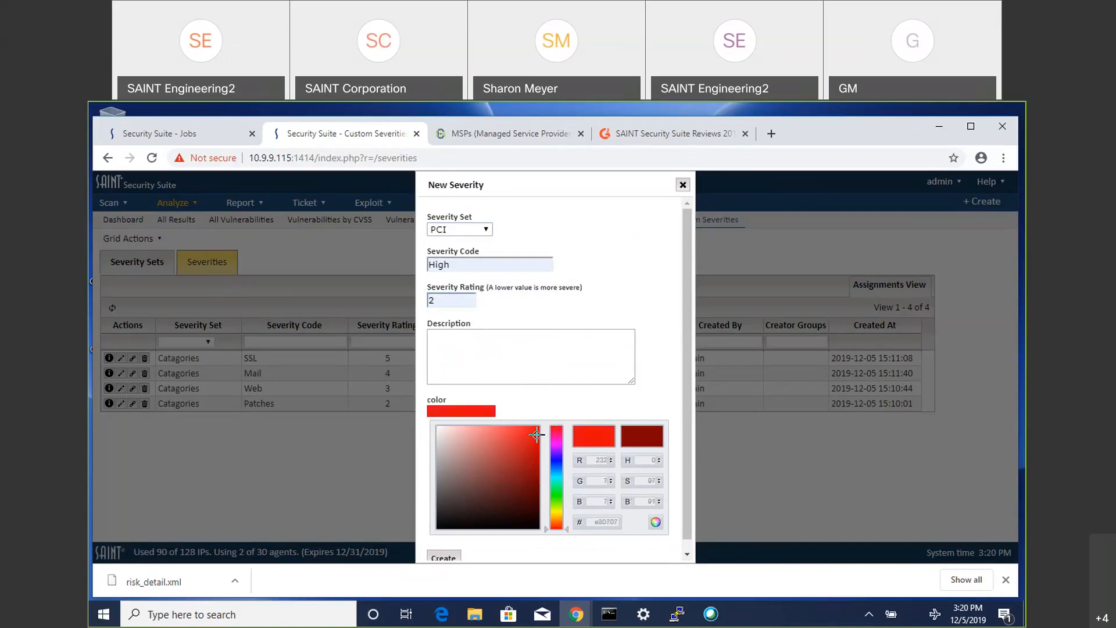
left_click(443, 558)
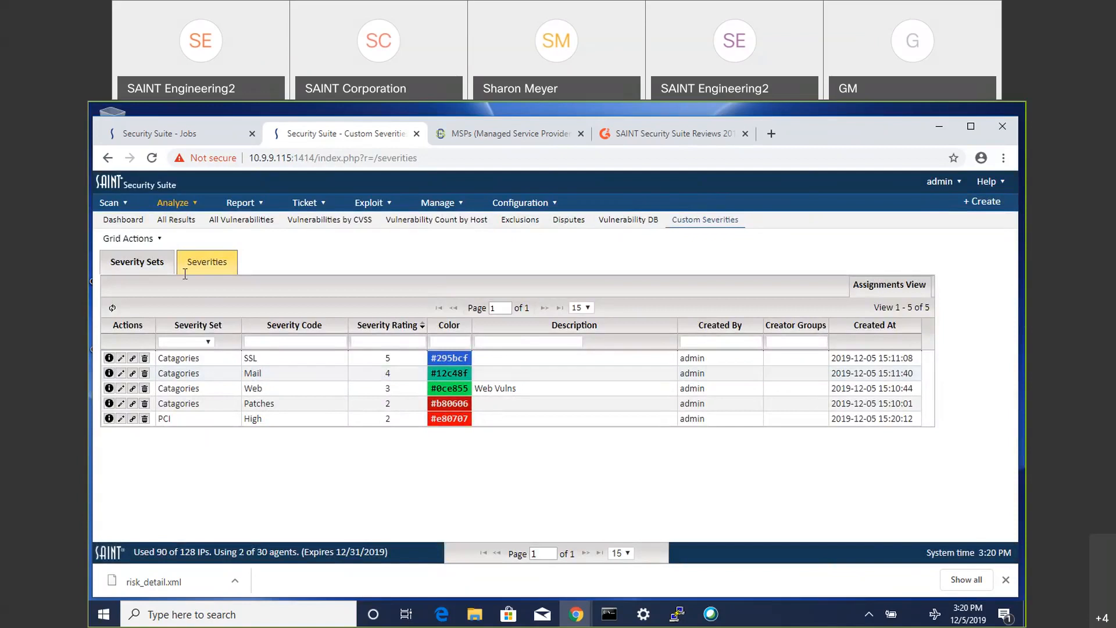
Step: Create the severity Med in the PCI set with severity rating 5 and the dark blue color #0f09a1
left_click(128, 238)
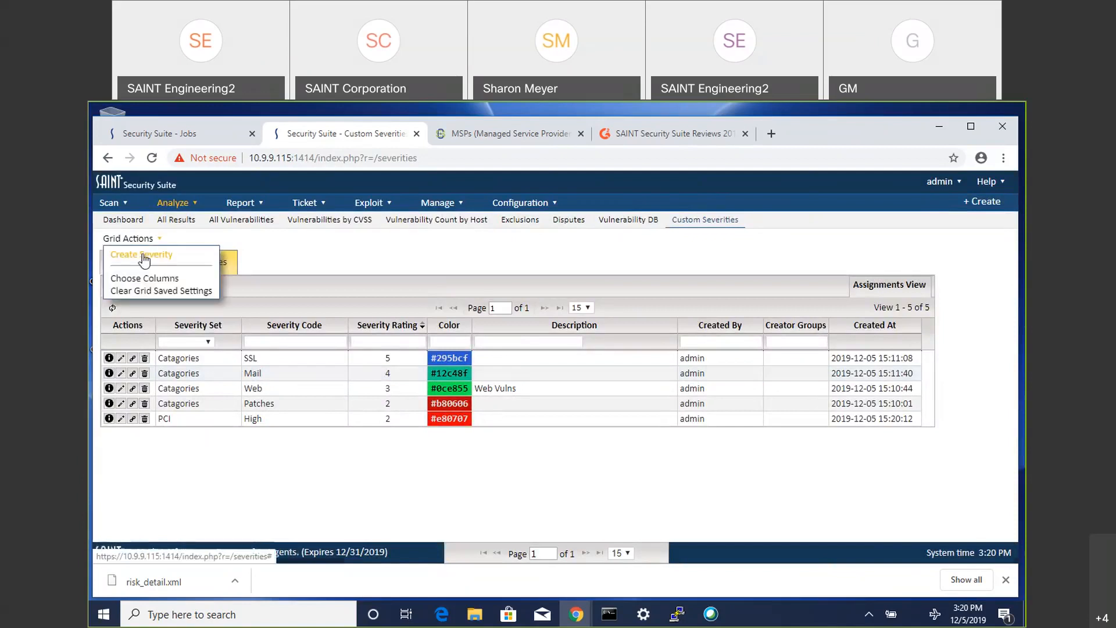
left_click(145, 256)
left_click(463, 266)
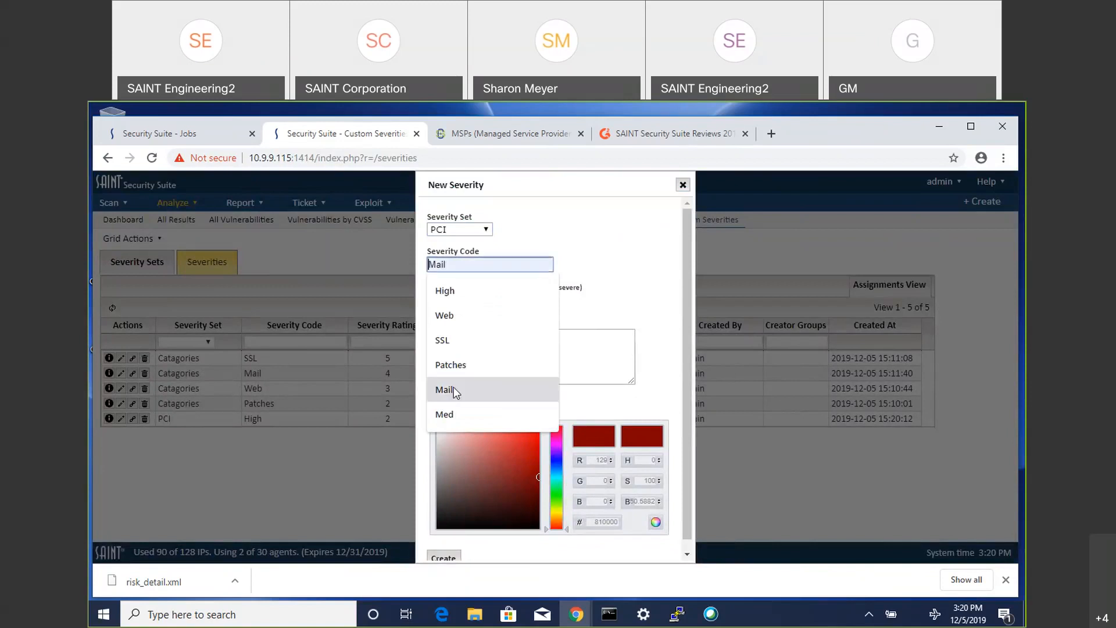
left_click(444, 414)
left_click(443, 299)
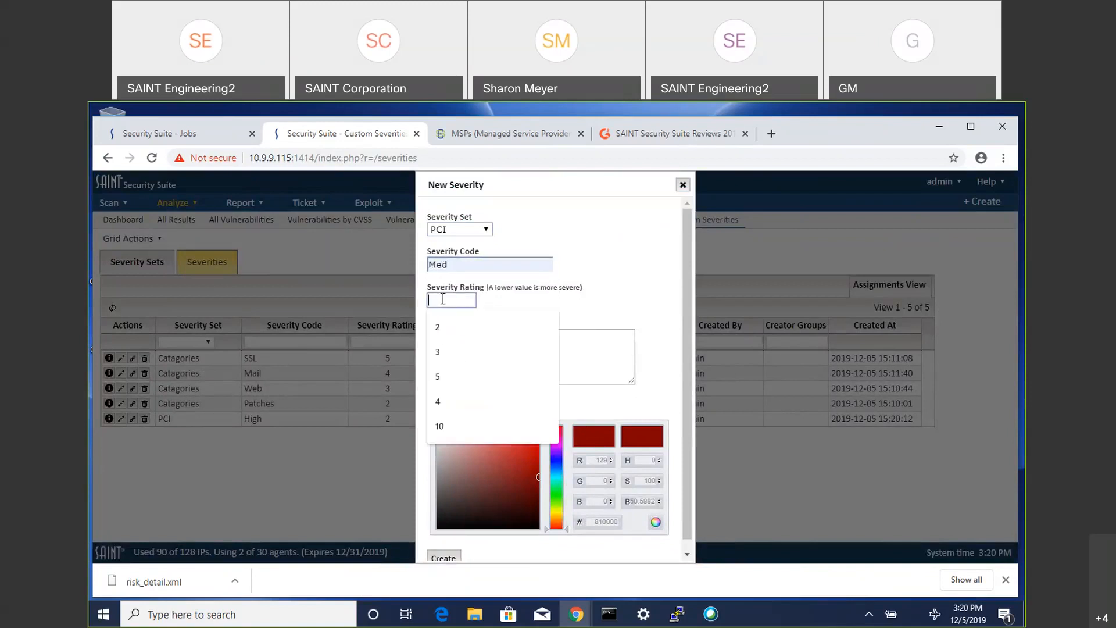
type("5")
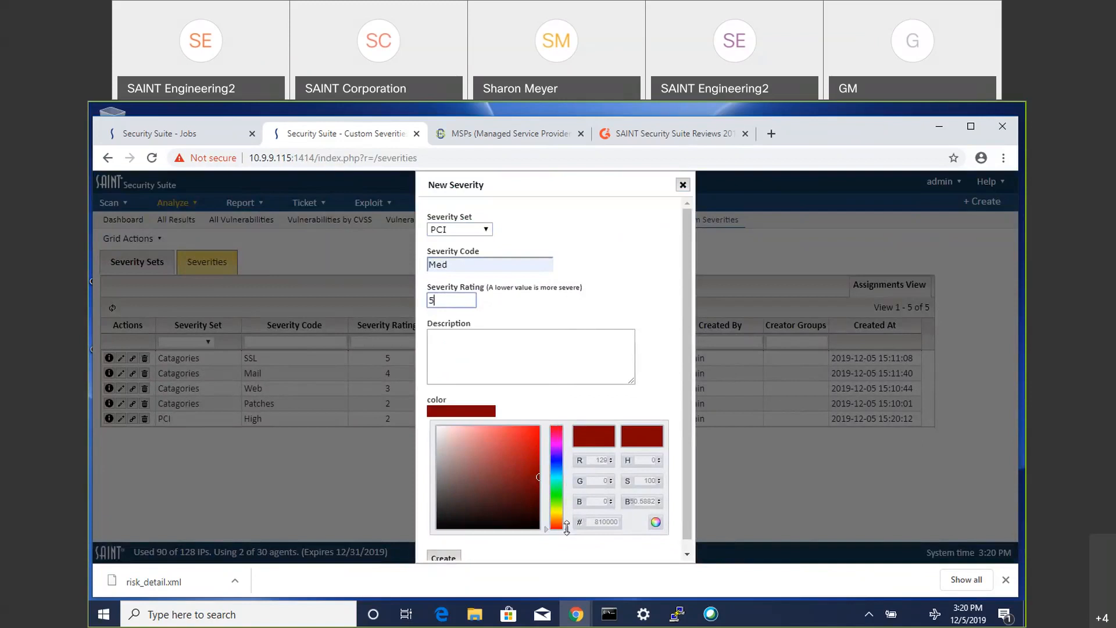
mouse_move(566, 528)
left_mouse_down()
mouse_move(565, 447)
mouse_move(567, 461)
mouse_move(533, 464)
left_mouse_up()
left_click(443, 557)
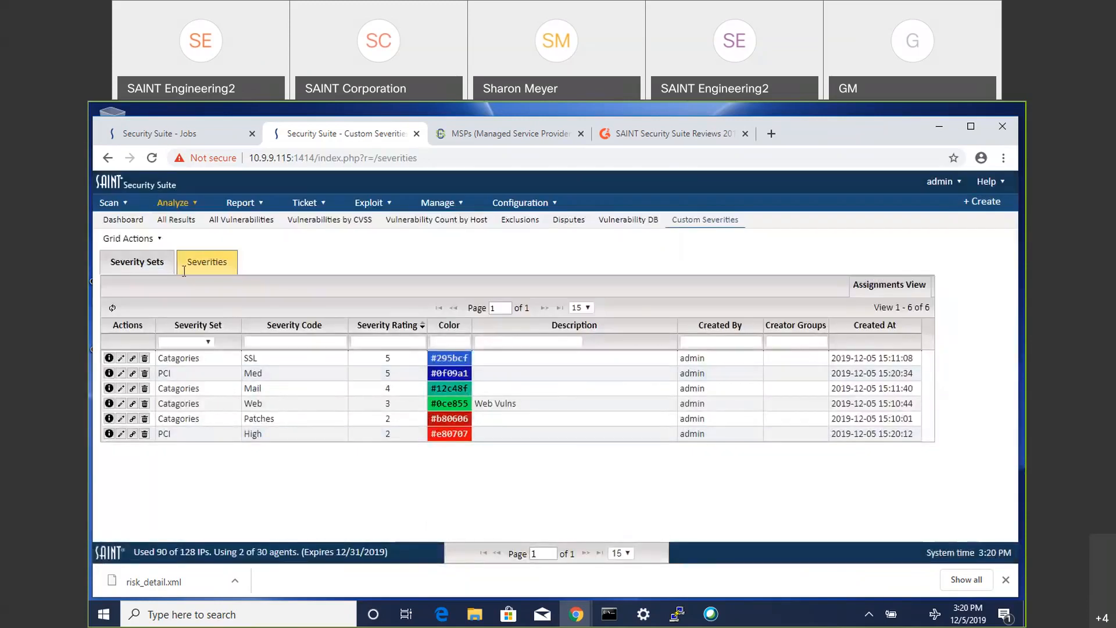
Step: Create the severity Low in the PCI set with severity rating 10 and the yellow color #e3e014
left_click(130, 238)
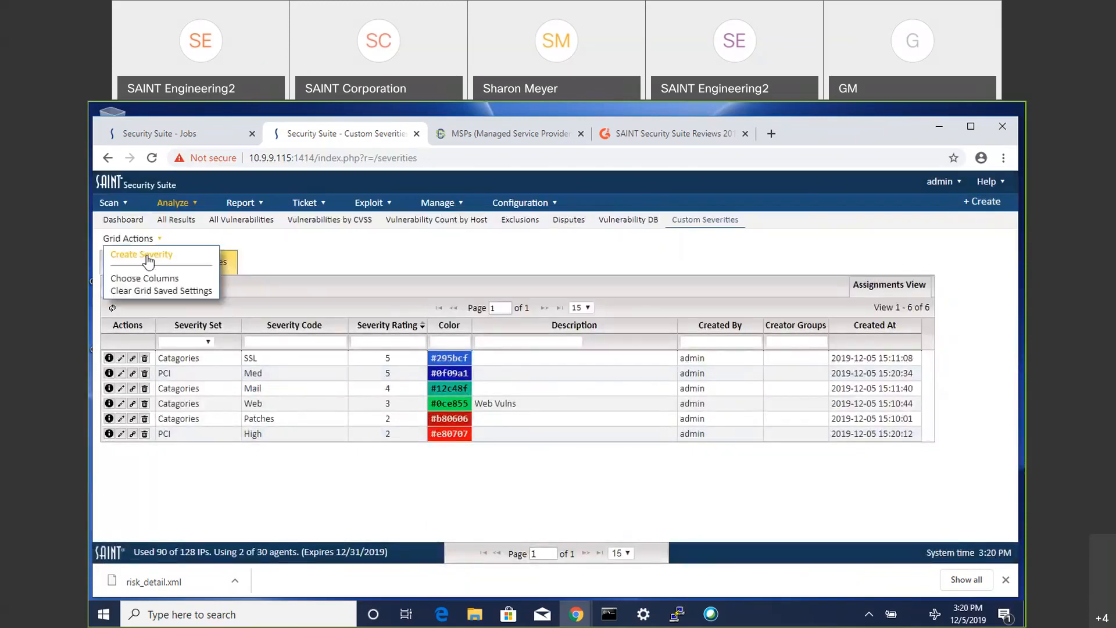
left_click(148, 261)
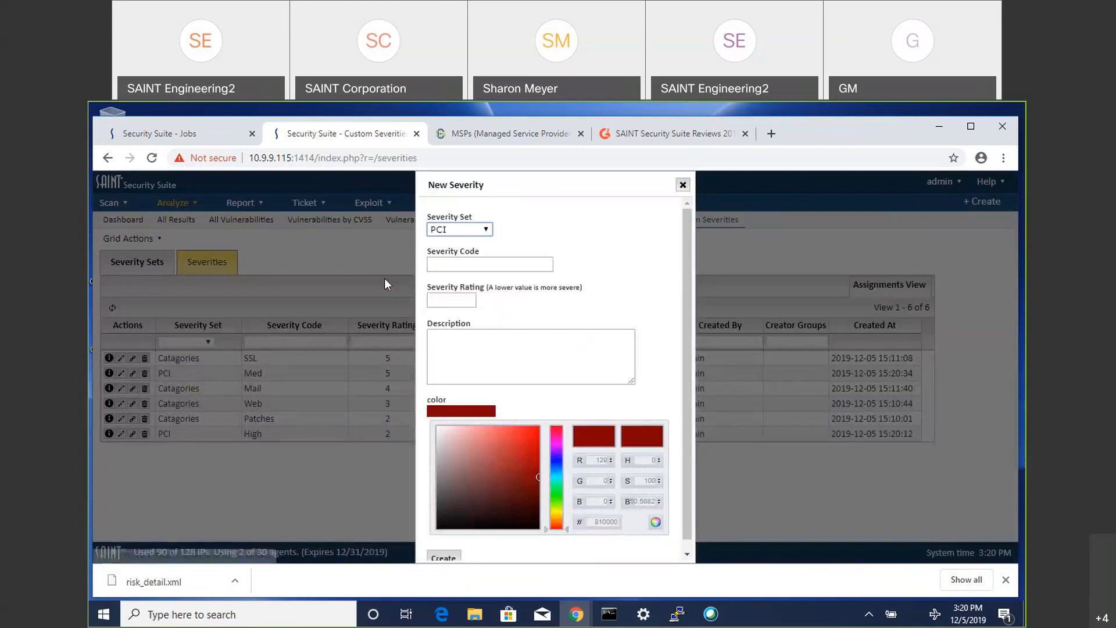
left_click(453, 265)
type("L")
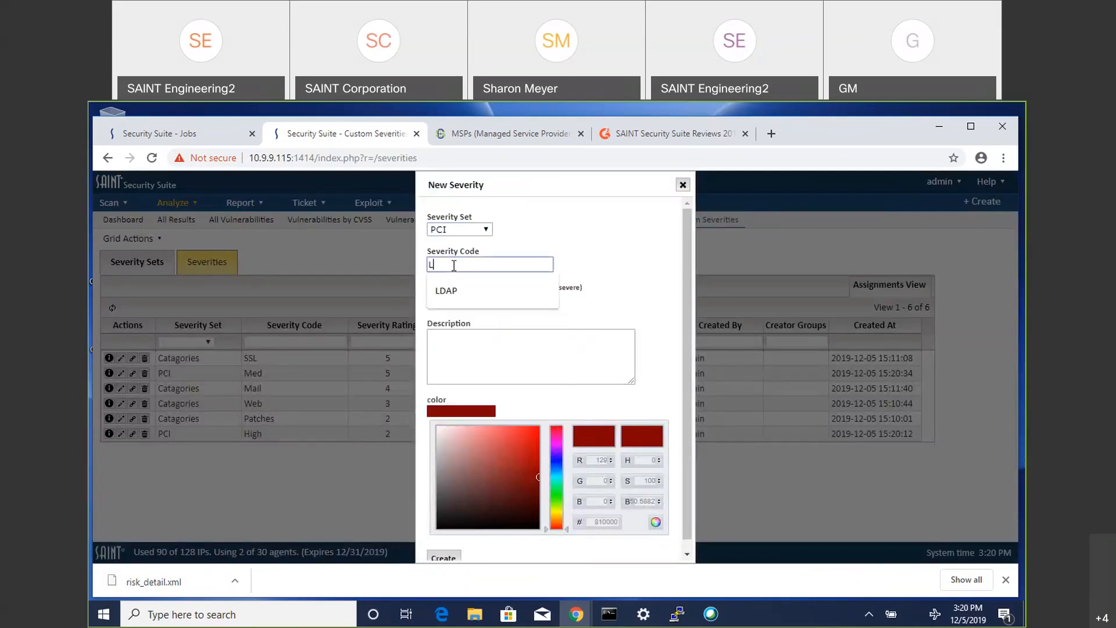
type("ow")
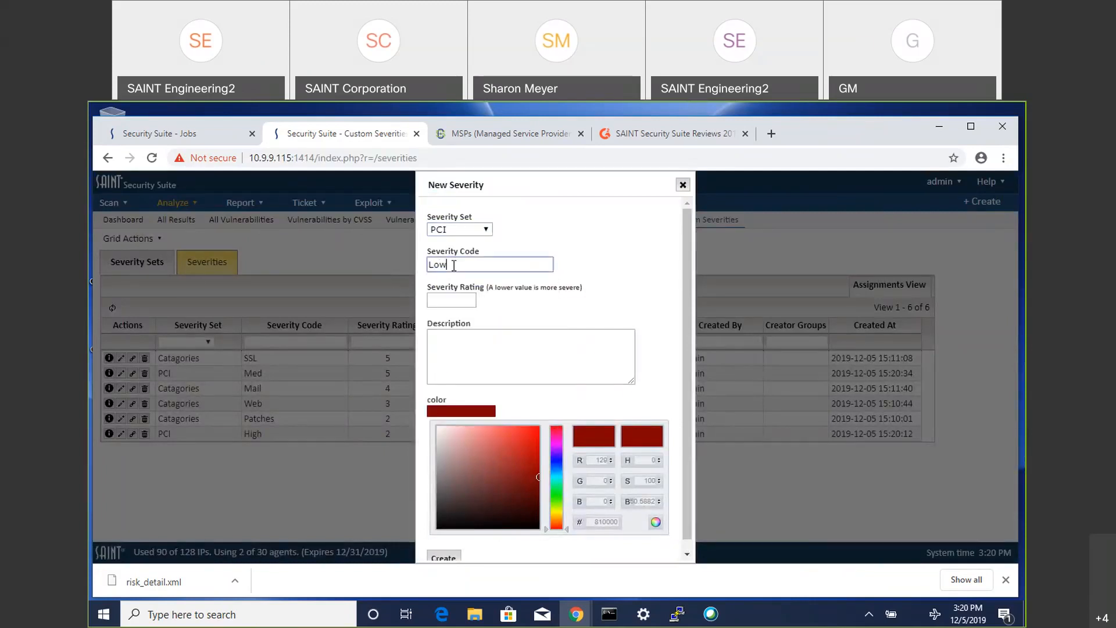
left_click(445, 299)
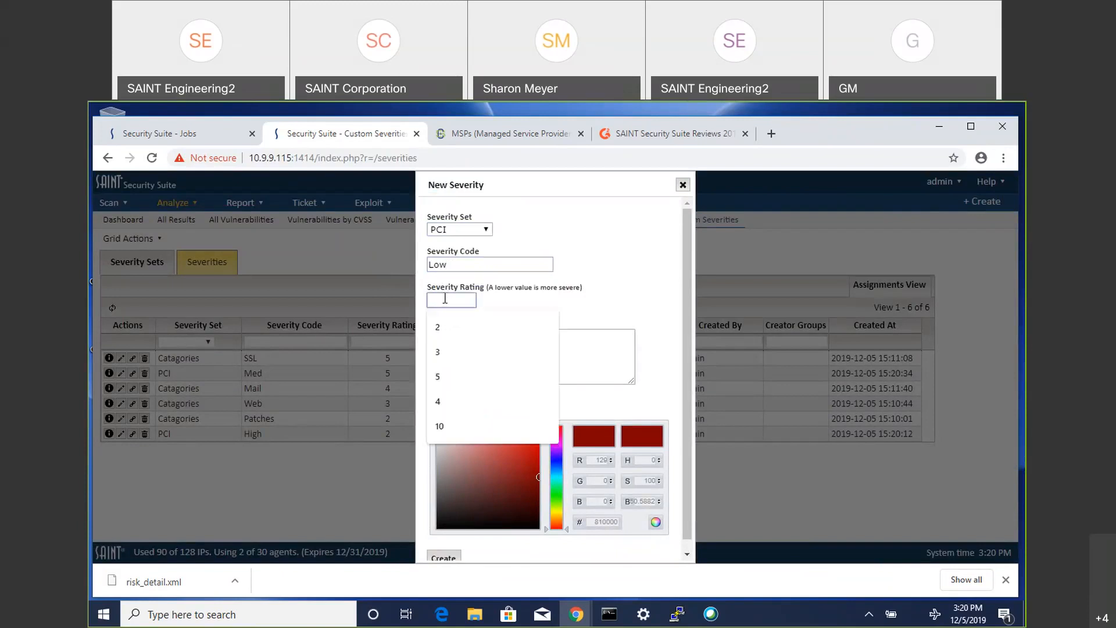
type("10")
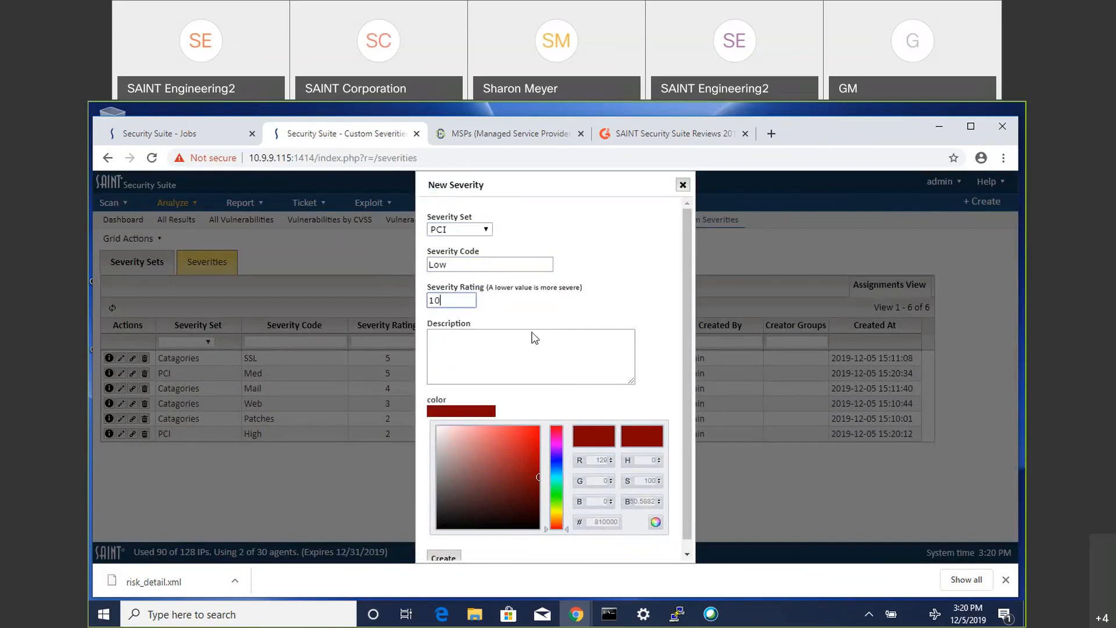
mouse_move(565, 526)
left_mouse_down()
mouse_move(574, 466)
mouse_move(568, 511)
left_mouse_up()
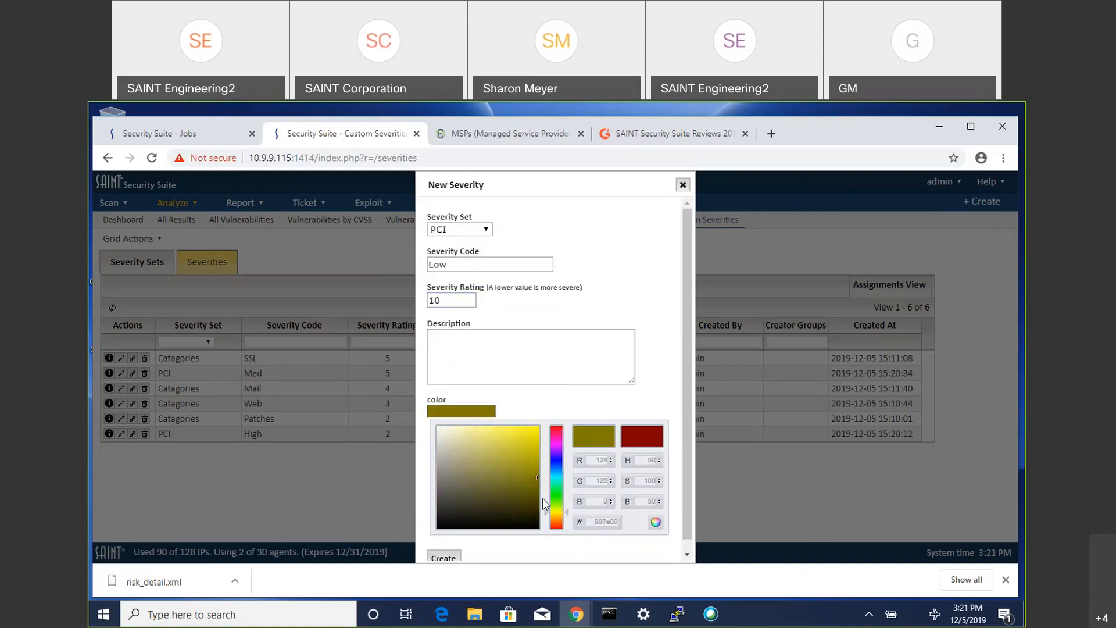
left_click_drag(538, 475, 530, 436)
left_click(447, 557)
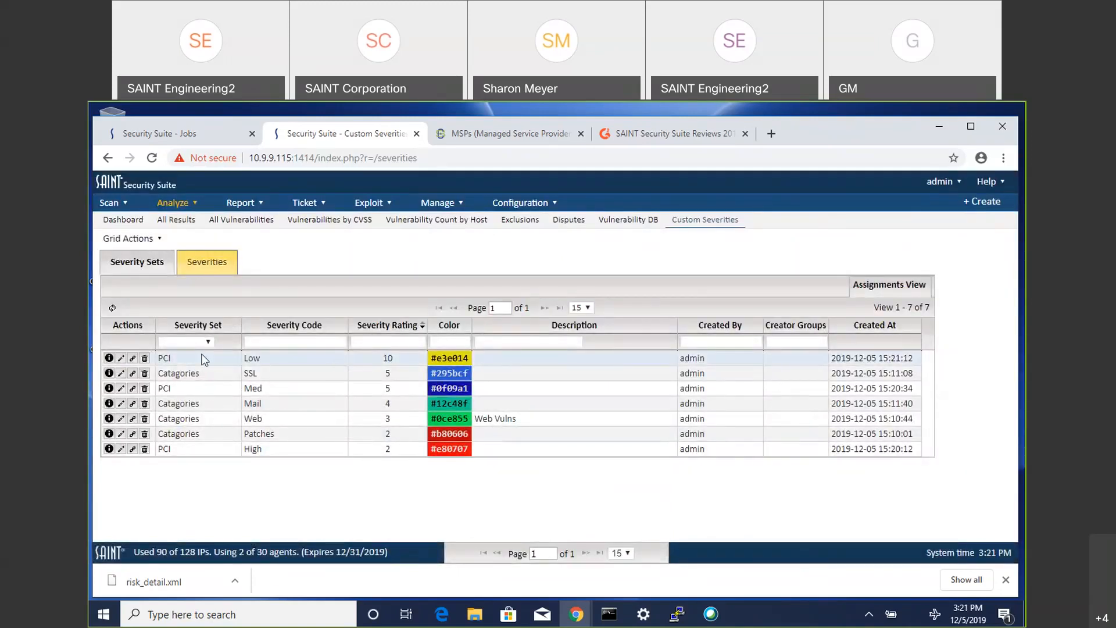
Step: Sort the severities by severity set and assign the CVSS range 7 to 10 to the PCI set's High severity
left_click(211, 326)
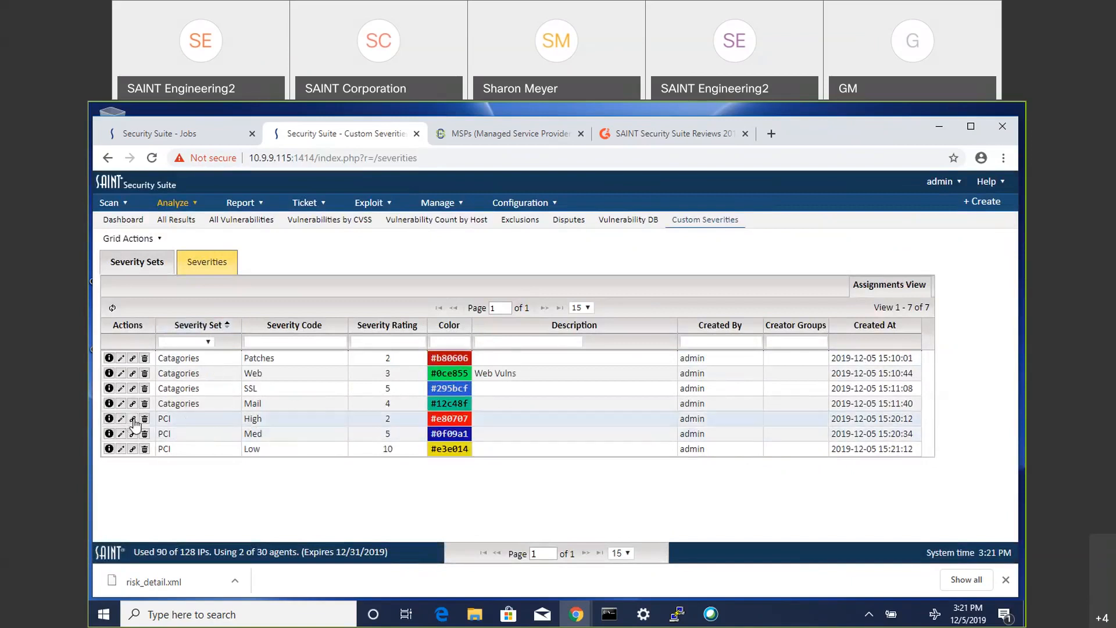
left_click(132, 419)
left_click(283, 355)
left_click(297, 373)
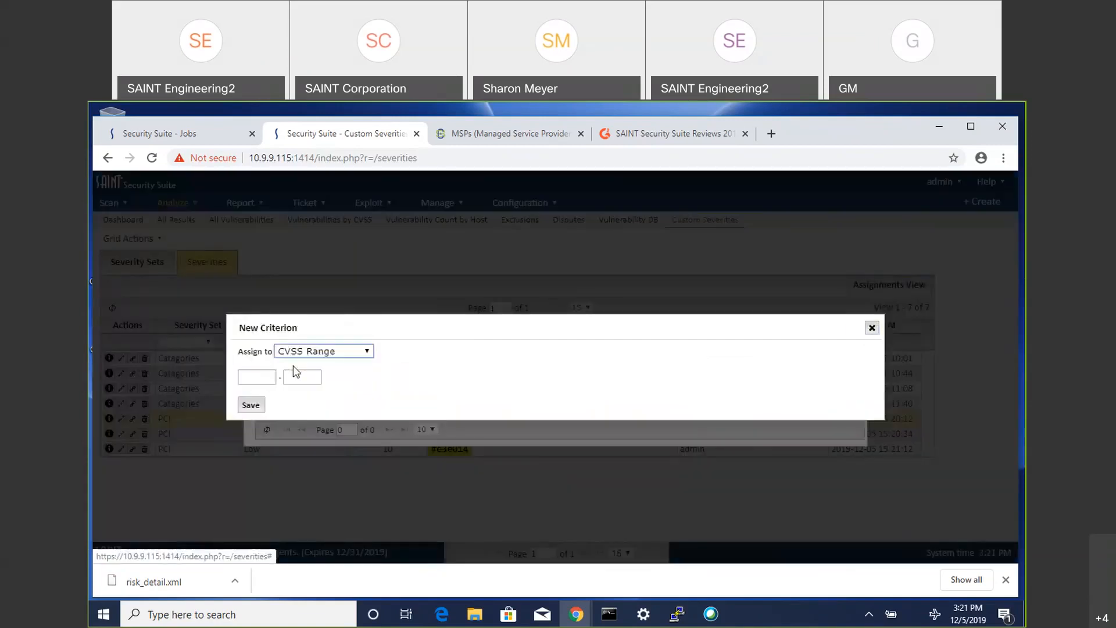
left_click_drag(366, 324, 430, 367)
left_click(308, 419)
type("7")
key("Tab")
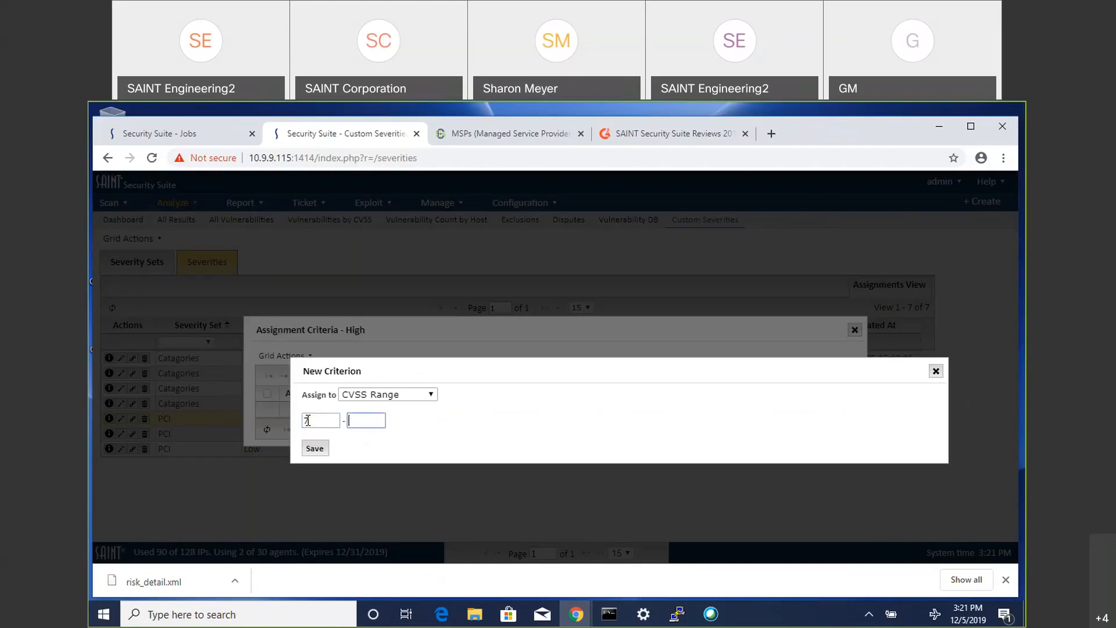
type("10")
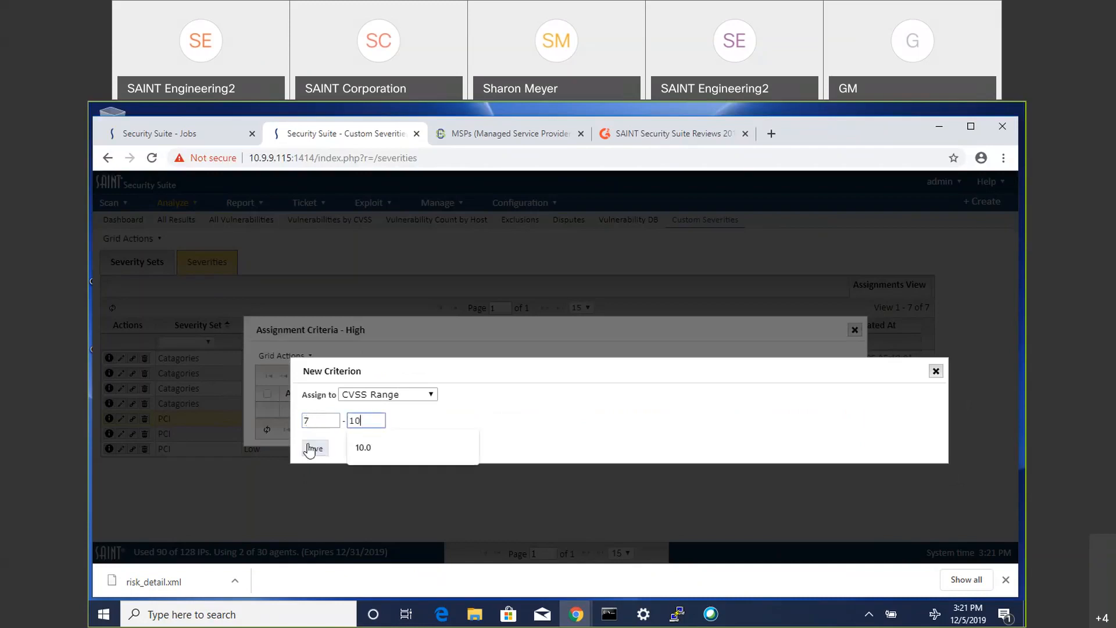
left_click(310, 446)
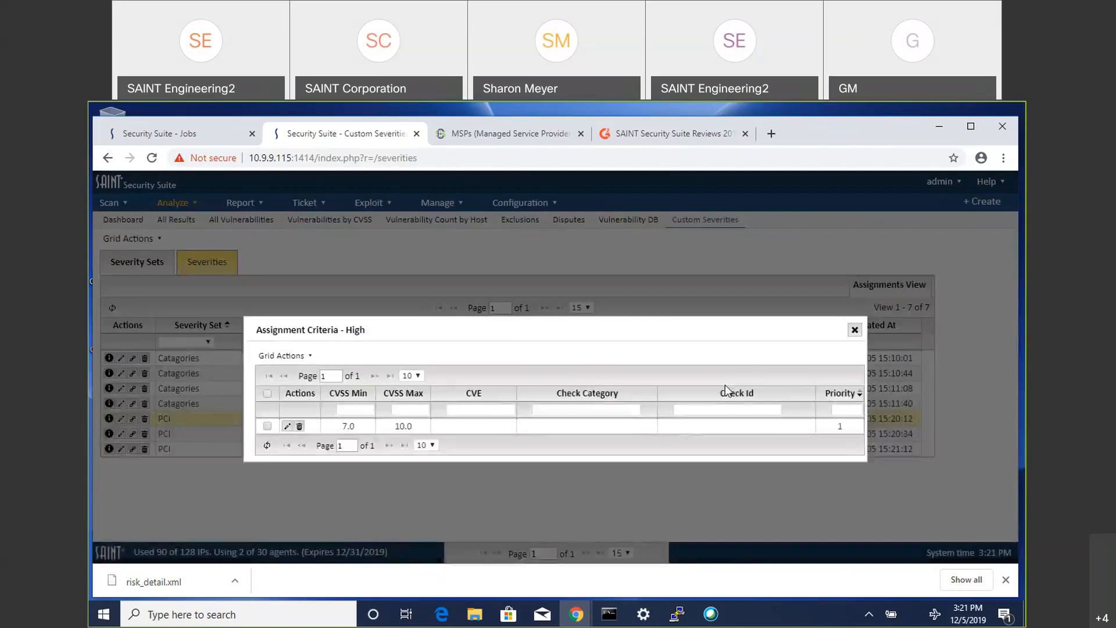
left_click(854, 330)
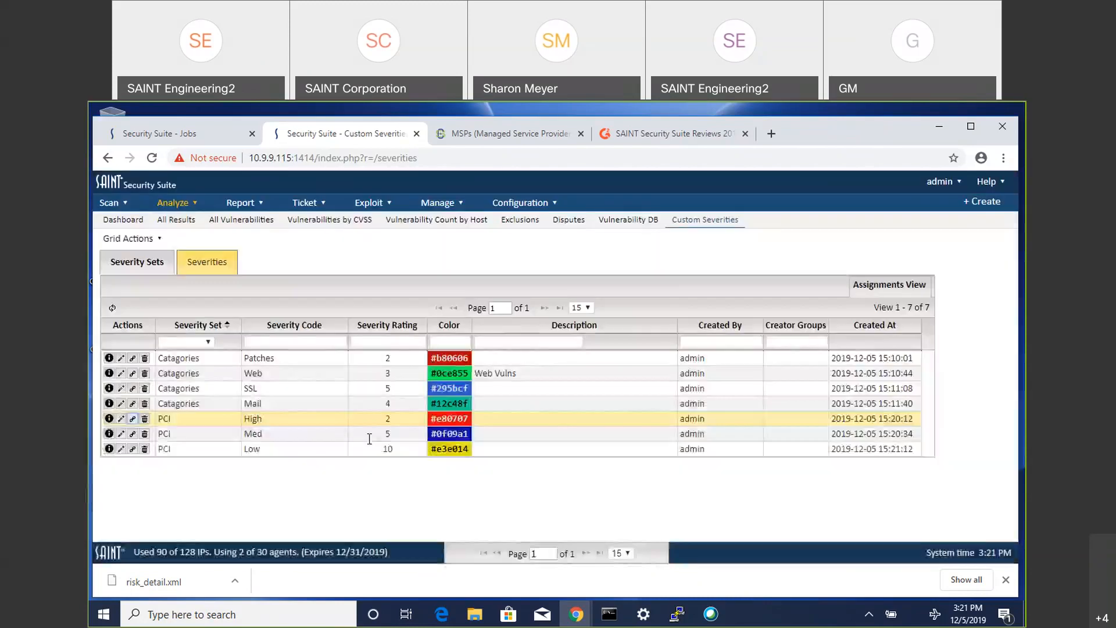
Step: Create an assignment criterion for the PCI set's Med severity with the CVSS range 4 to 6.9
left_click(133, 434)
left_click(298, 356)
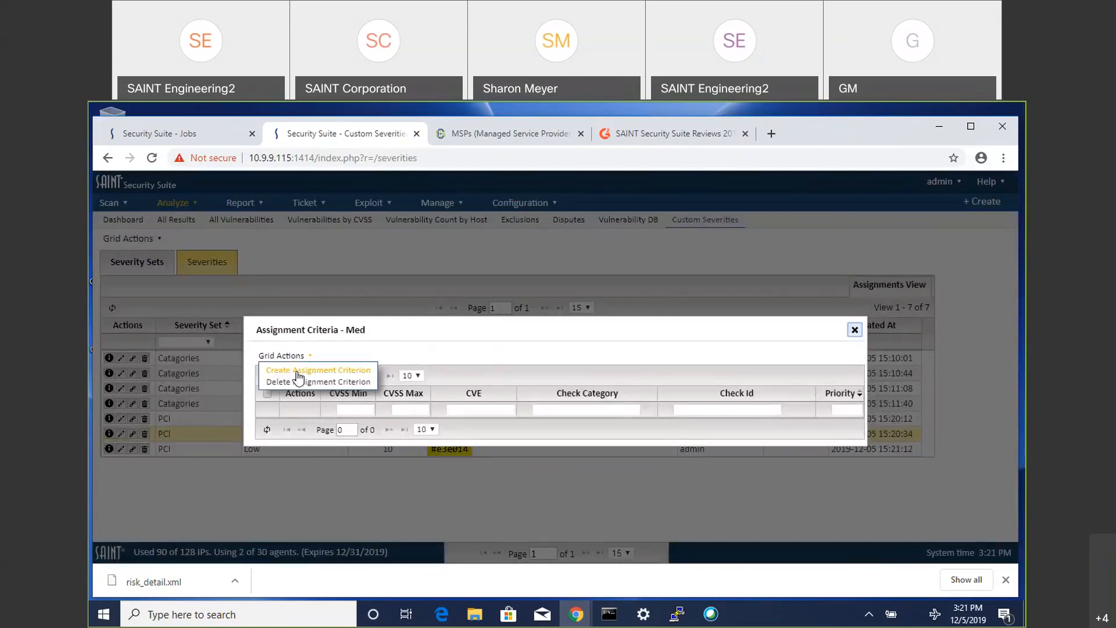
left_click(273, 371)
left_click(256, 379)
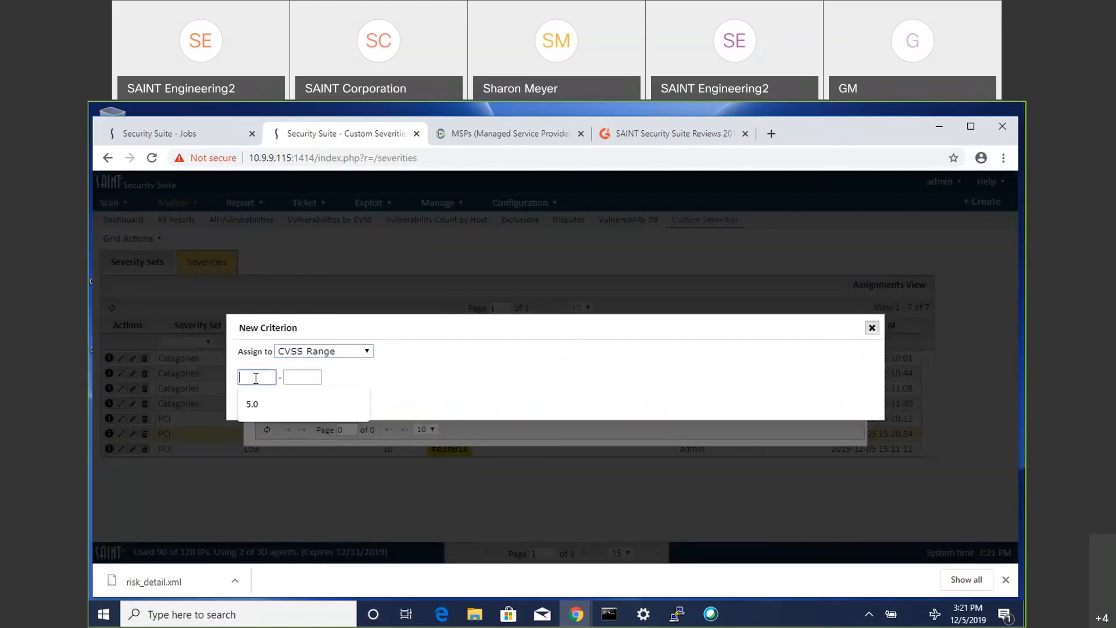
type("4")
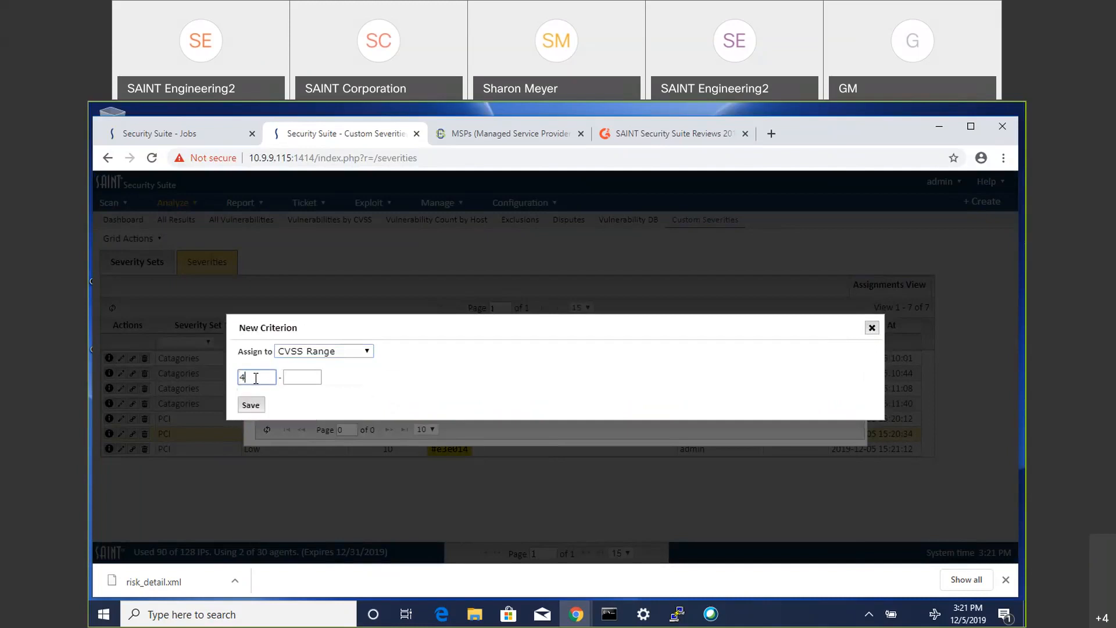
key("Tab")
type("6.9")
left_click(249, 406)
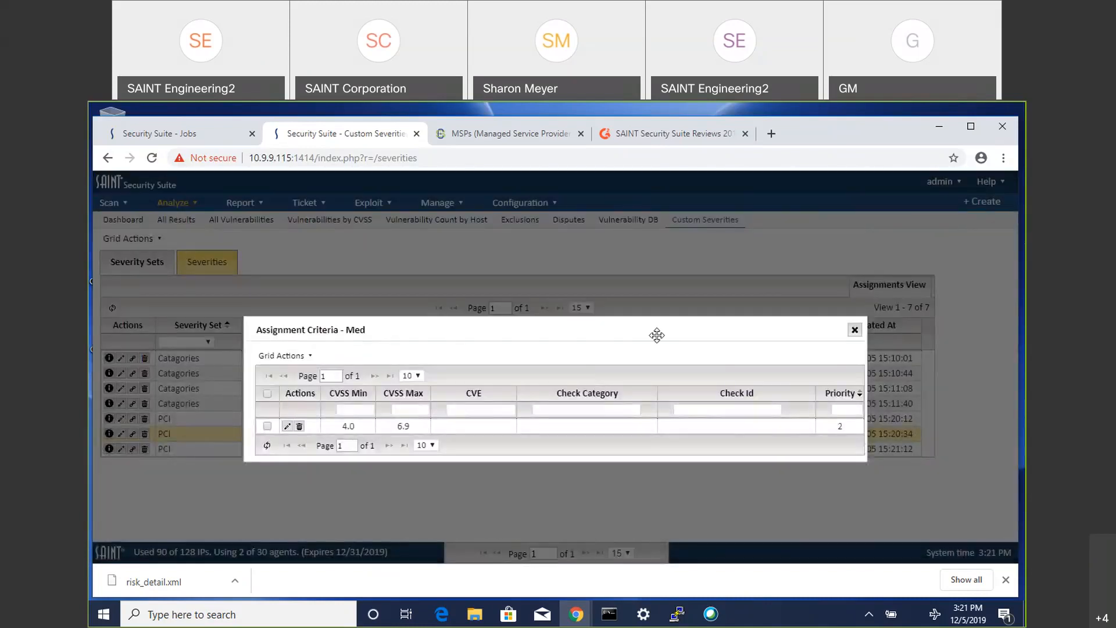
left_click(855, 330)
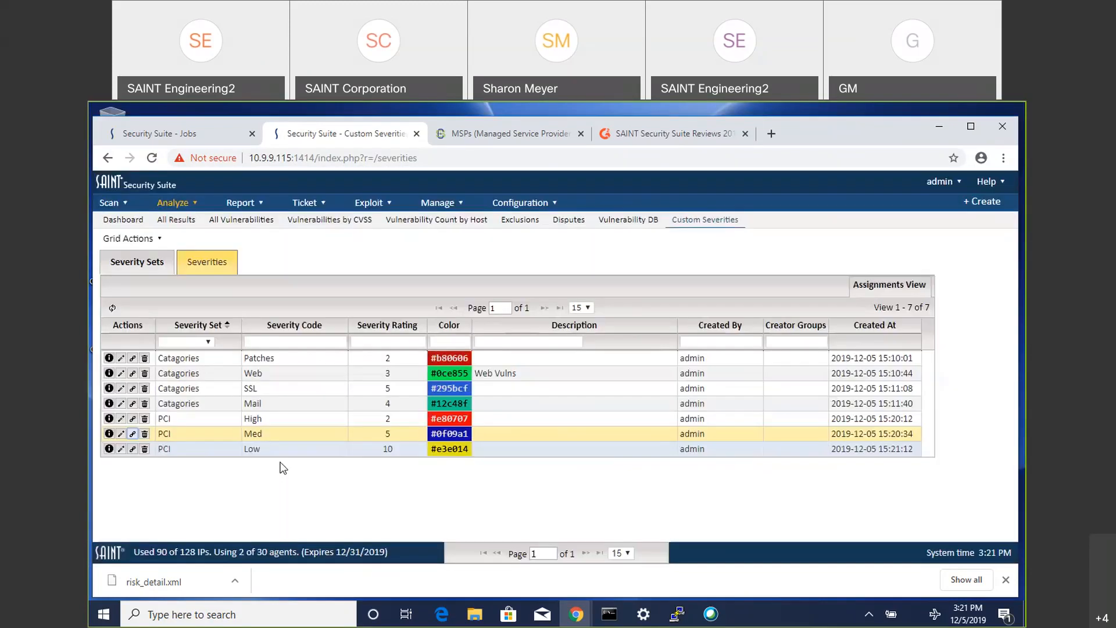
Step: Create an assignment criterion for the PCI set's Low severity with the CVSS range 0 to 3.9
left_click(132, 449)
left_click(302, 357)
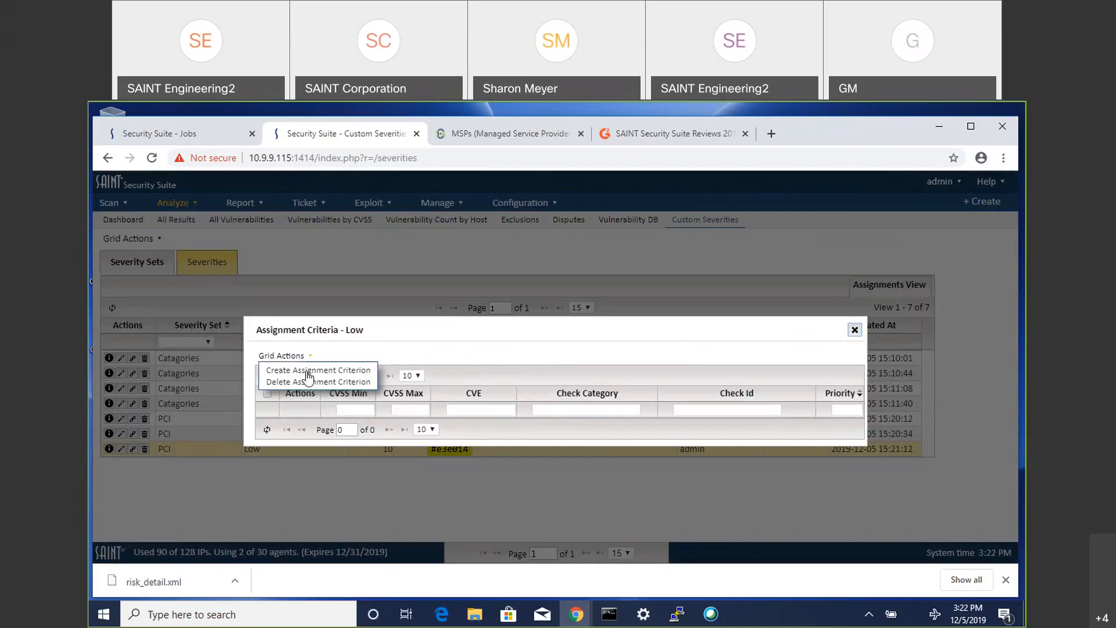
left_click(279, 371)
left_click(268, 378)
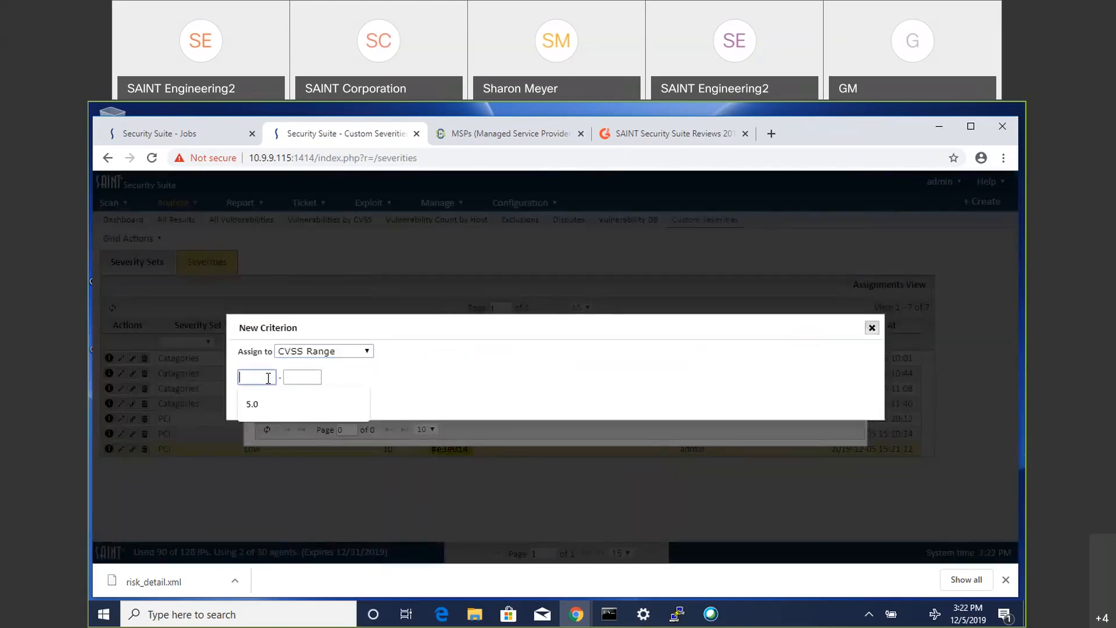
type("0")
key("Tab")
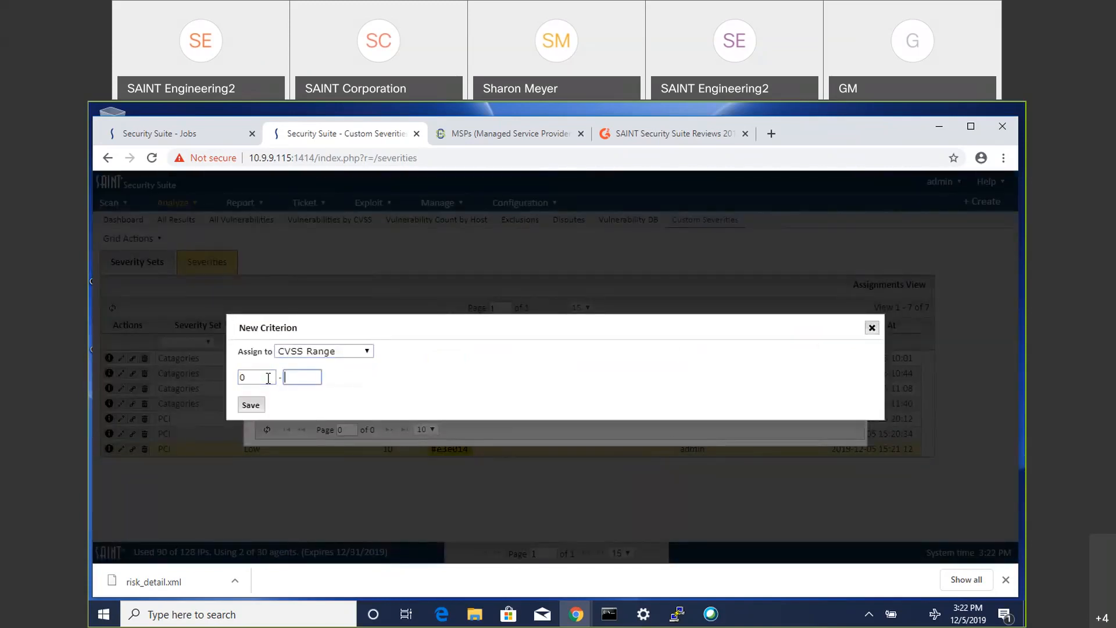
type("3.9")
left_click(249, 407)
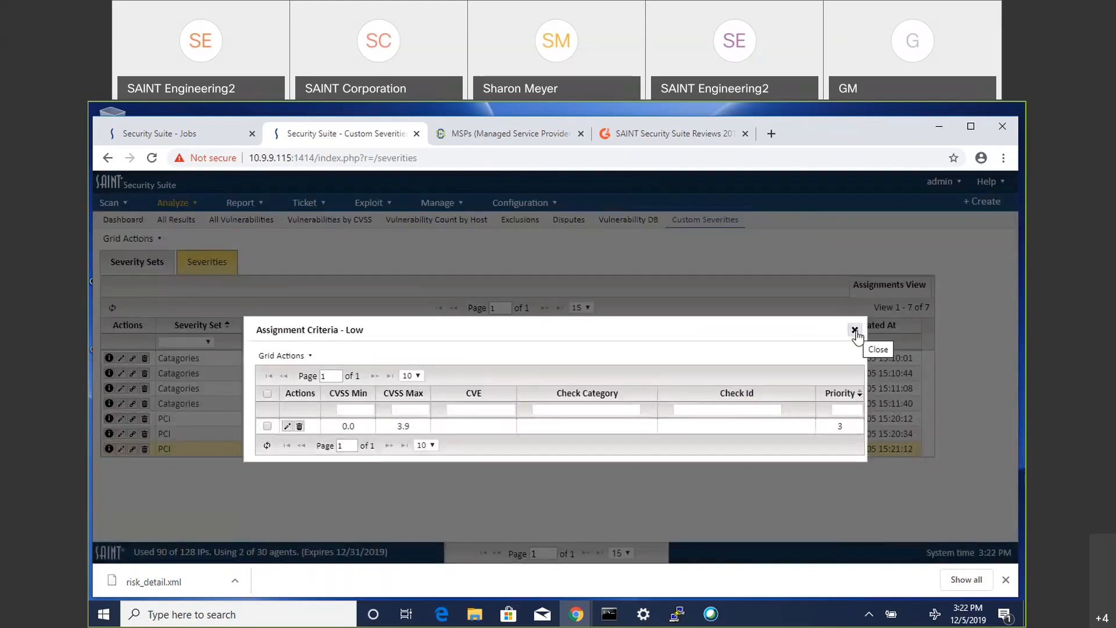
left_click(855, 330)
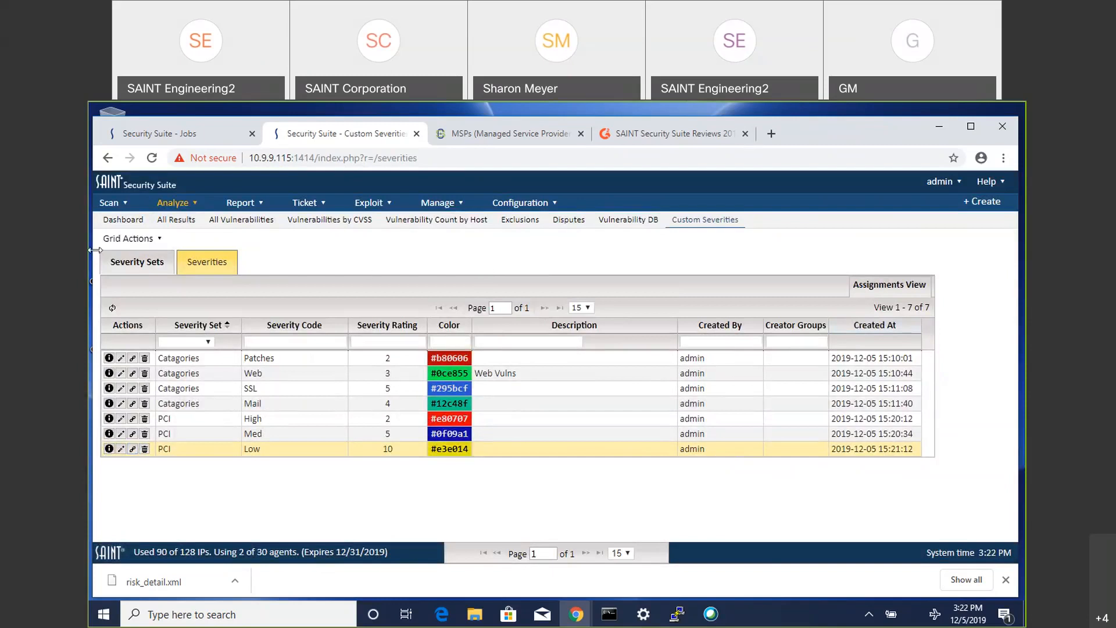
Step: Switch the dashboard's custom severity set to PCI
left_click(124, 221)
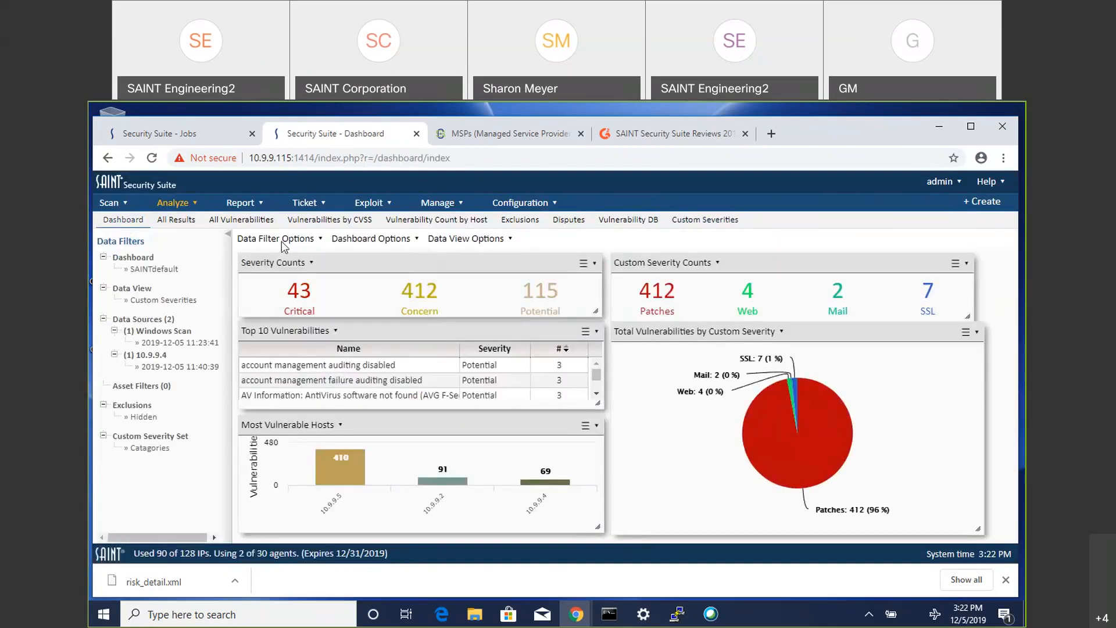
mouse_move(282, 240)
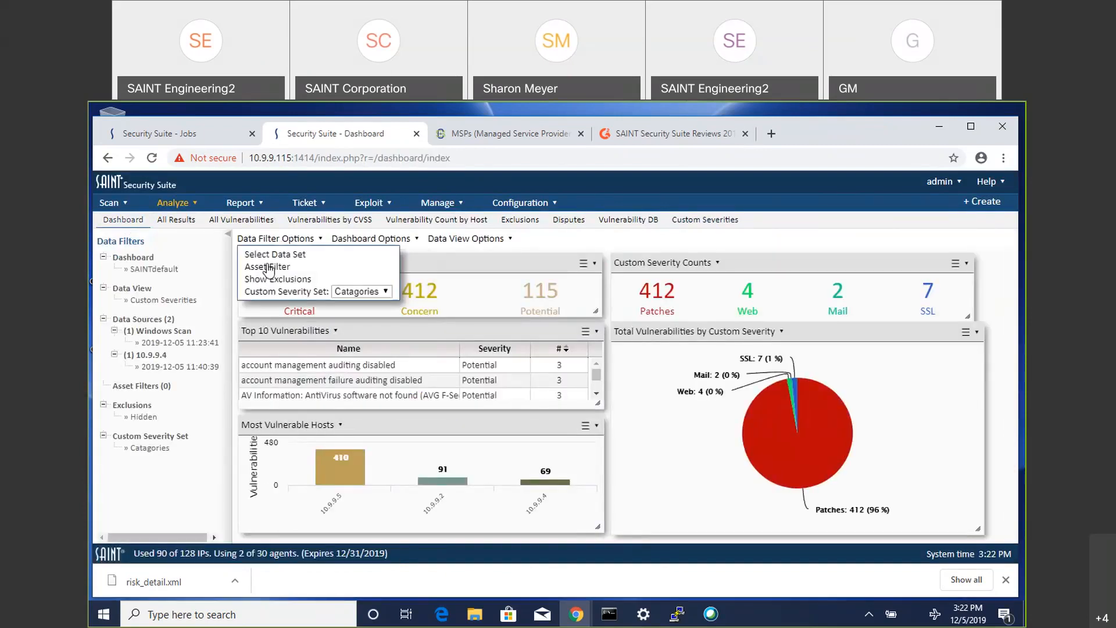
left_click(386, 291)
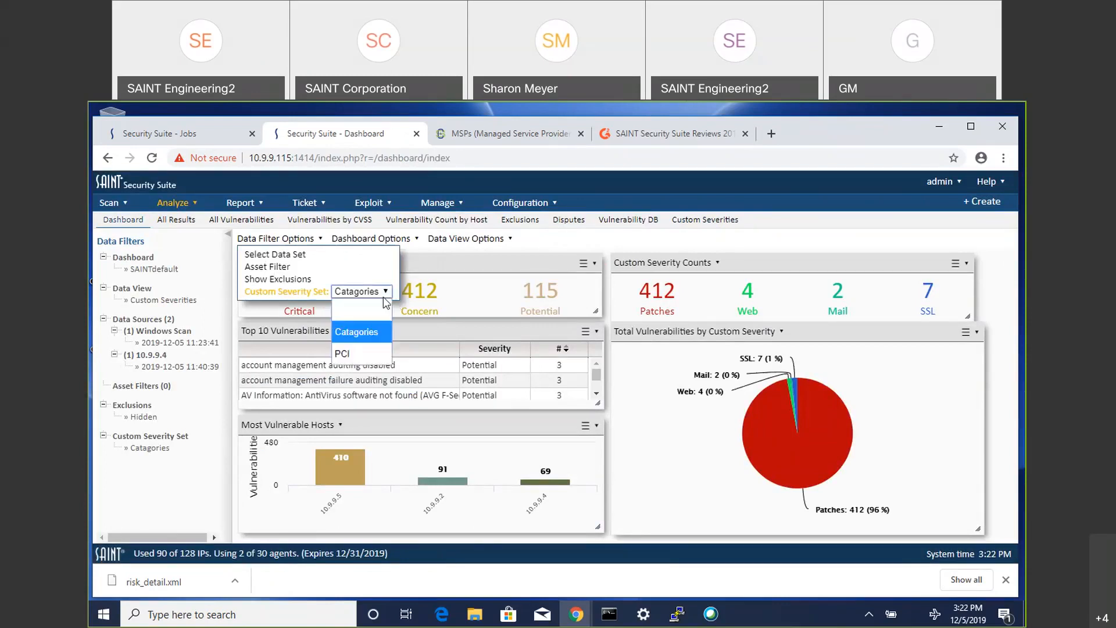
left_click(342, 355)
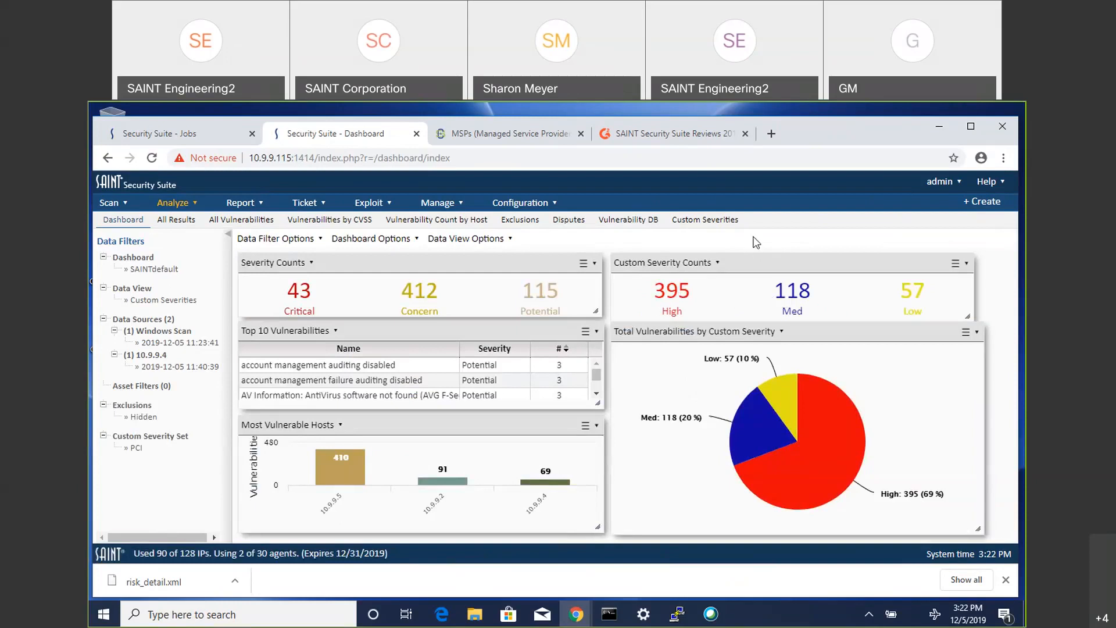
Step: Start a Full Scan report from the All Results scan report types and set its format to HTML
mouse_move(244, 203)
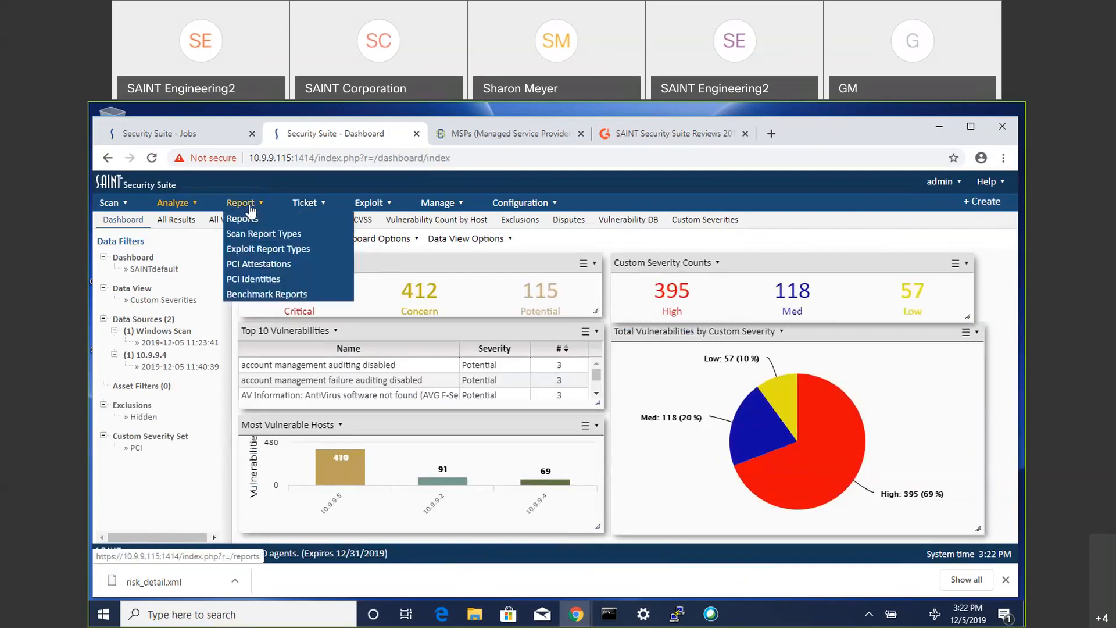
left_click(250, 235)
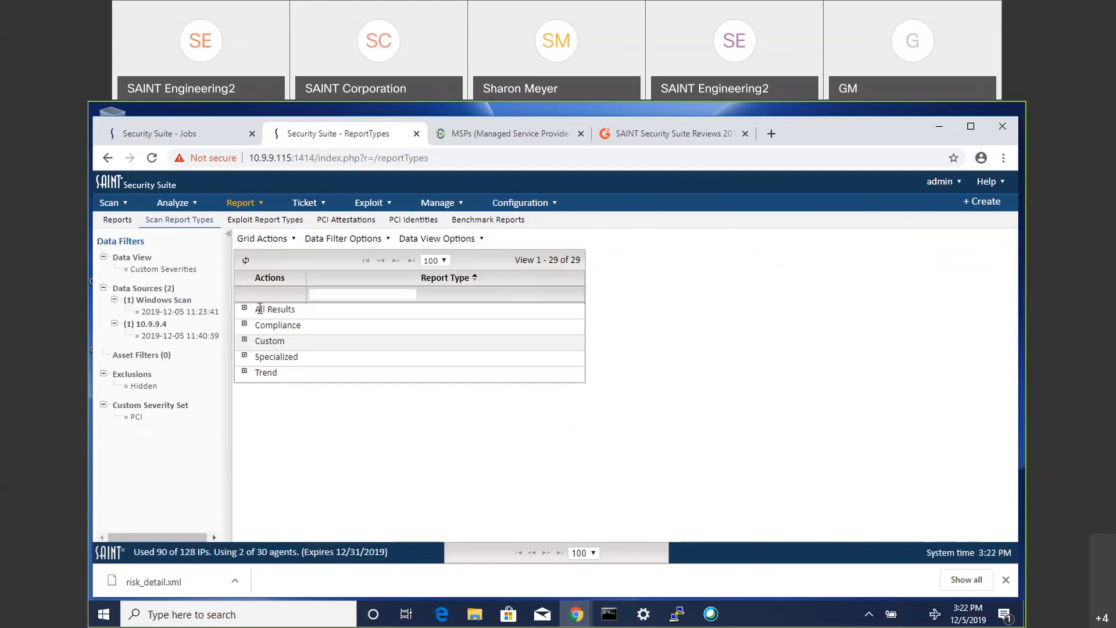
left_click(244, 310)
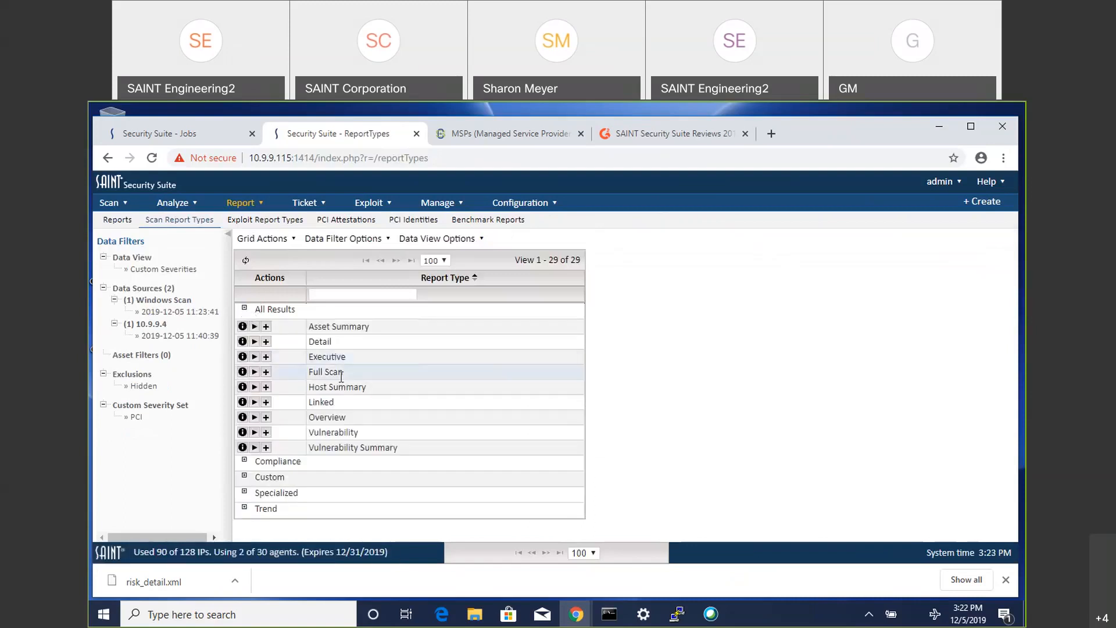
left_click(254, 372)
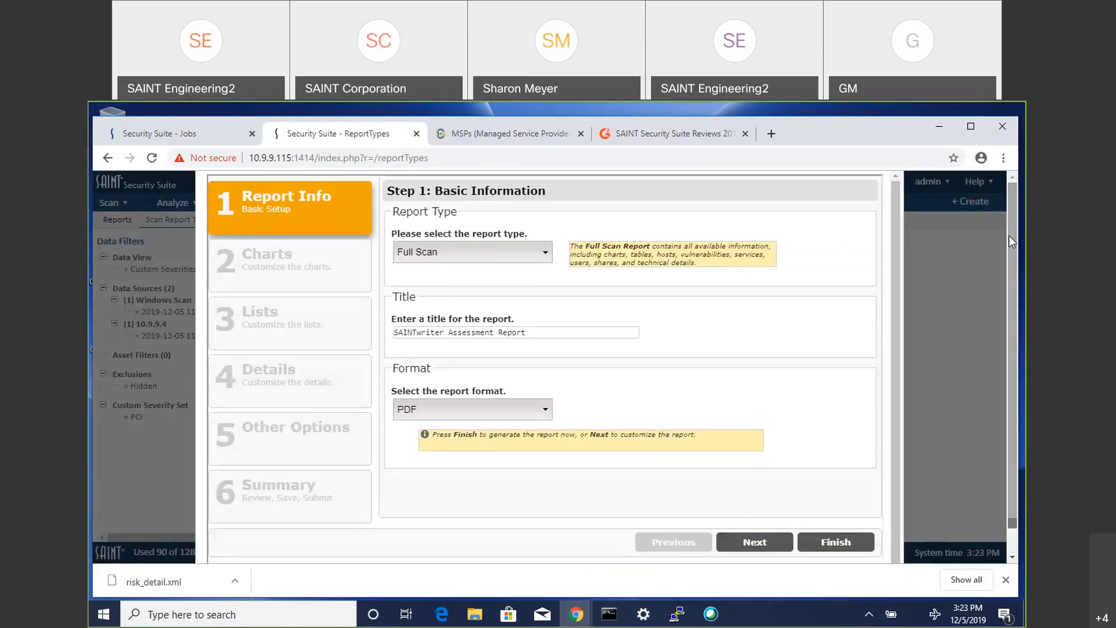
scroll(894, 274, "down", 1)
scroll(893, 285, "up", 1)
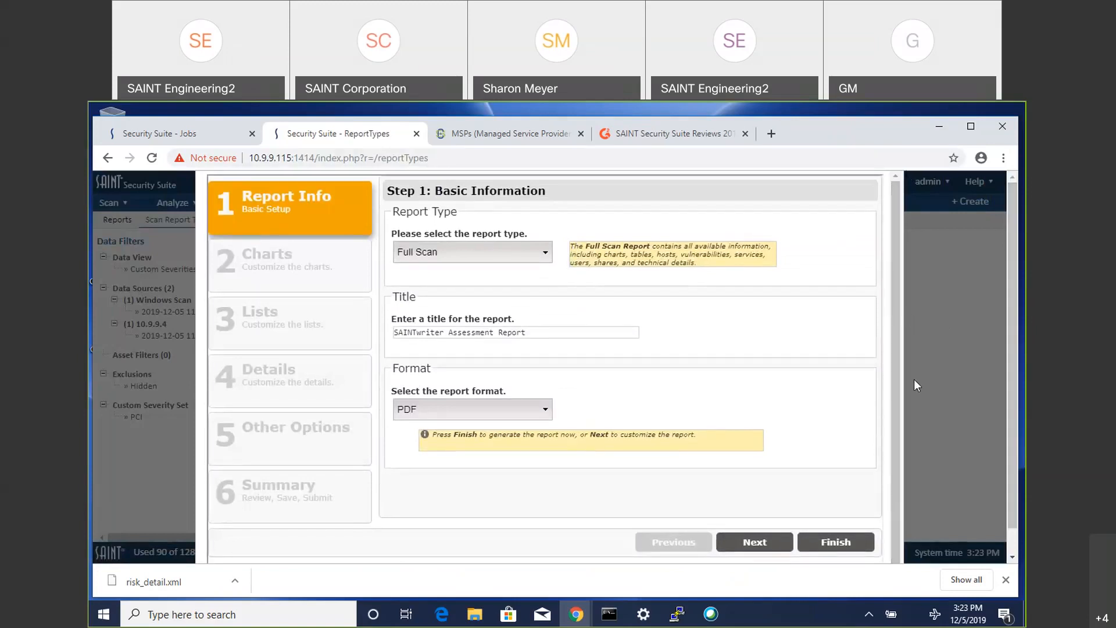
scroll(914, 379, "up", 4)
scroll(914, 379, "down", 4)
left_click(541, 412)
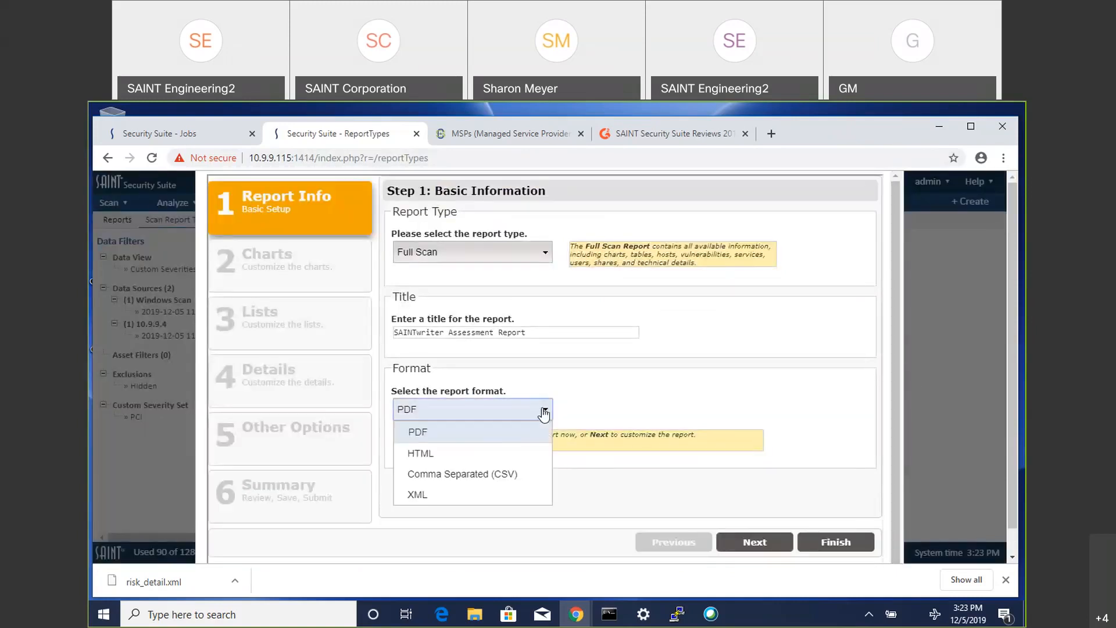
left_click(492, 457)
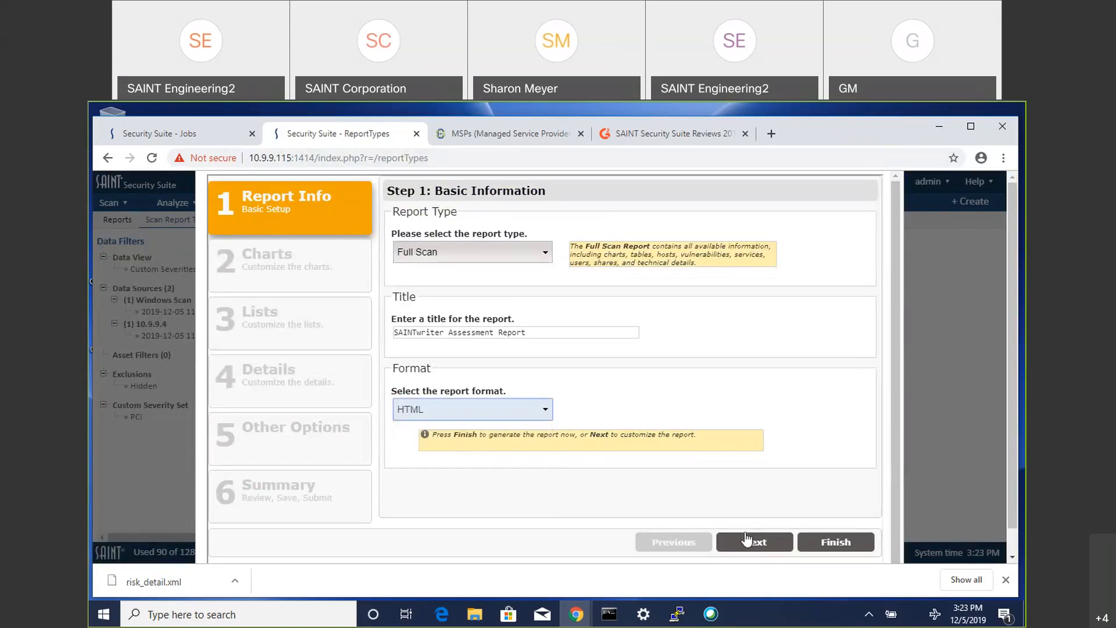
Step: Clear all standard bar and pie charts and include every custom severity chart as bar, pie and table
left_click(755, 542)
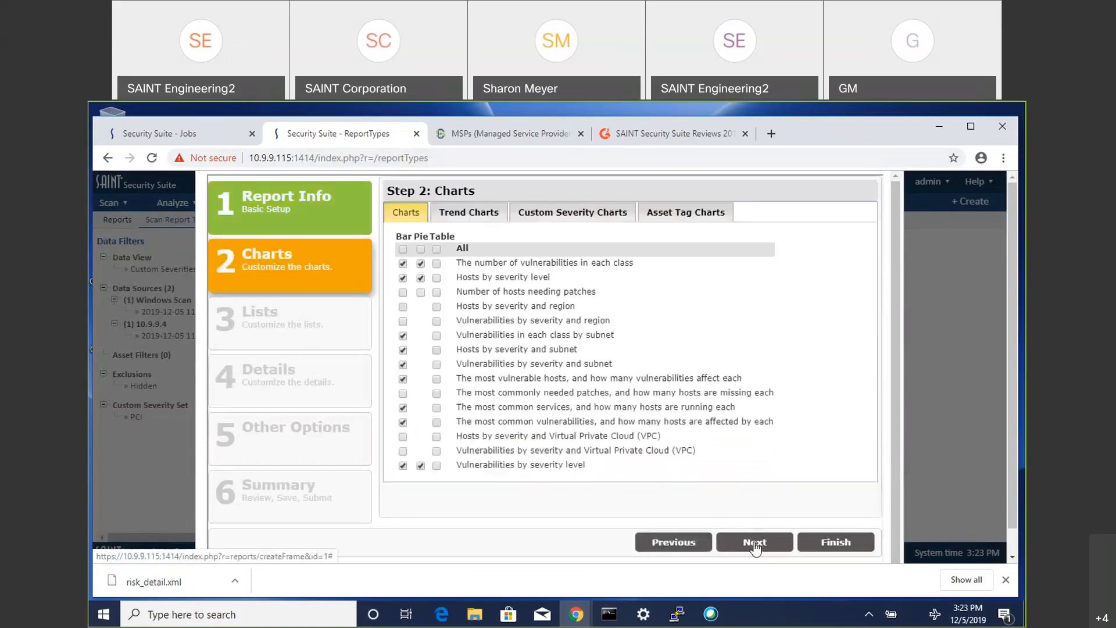
left_click(403, 249)
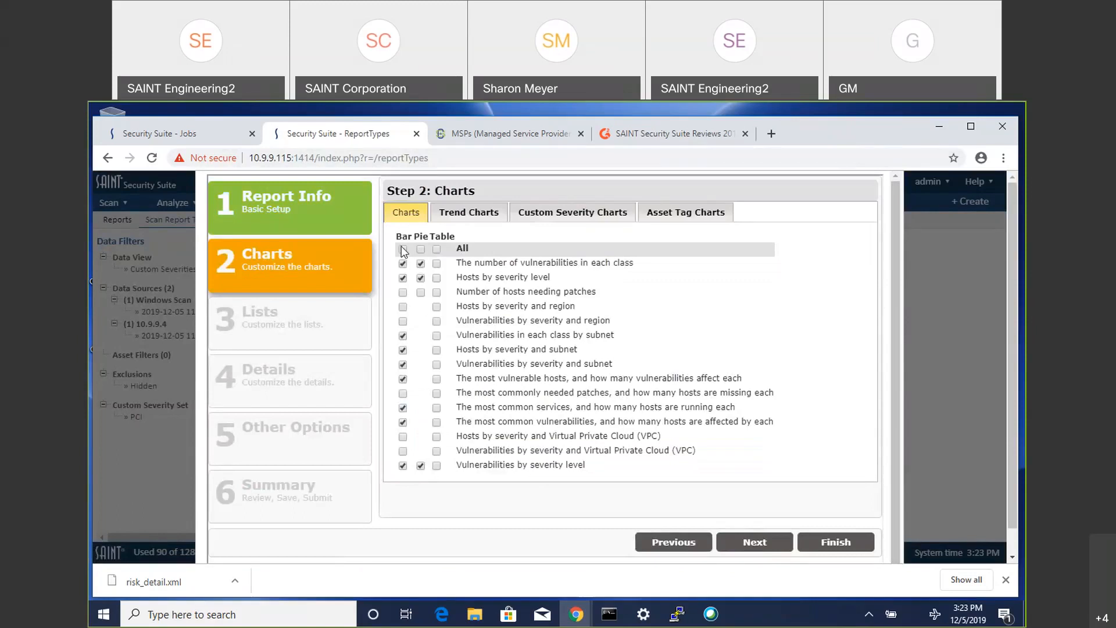
left_click(420, 249)
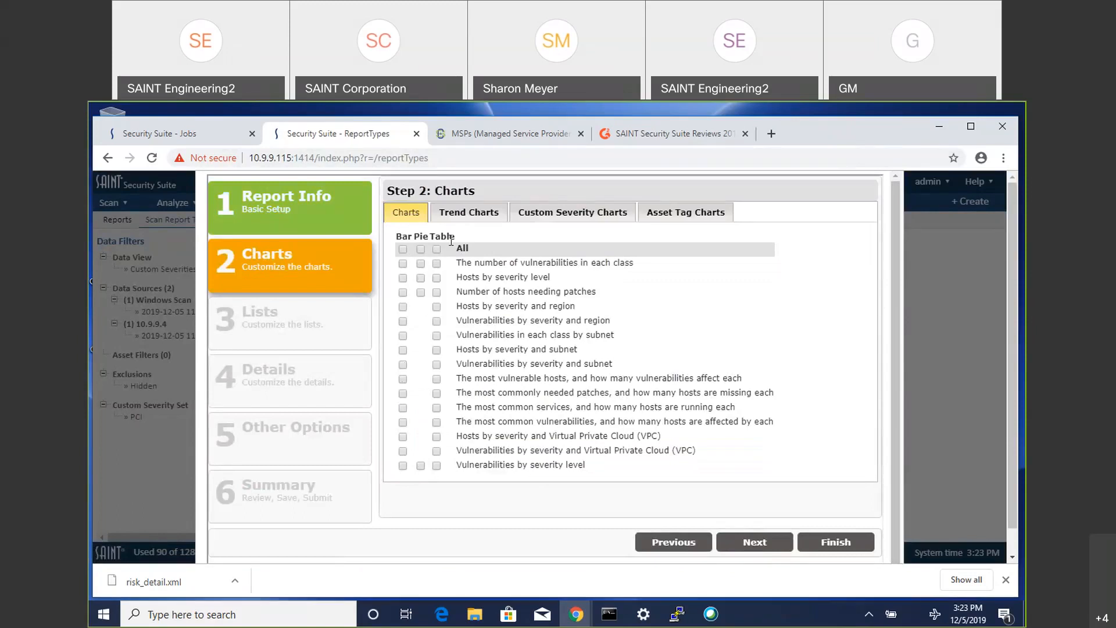
left_click(555, 216)
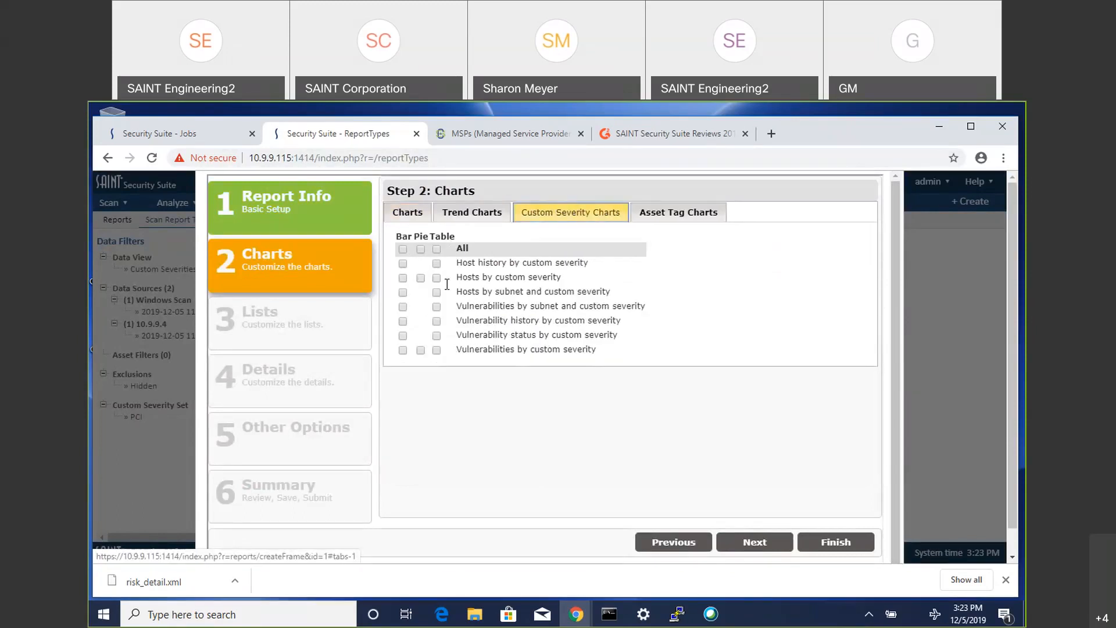
left_click(437, 249)
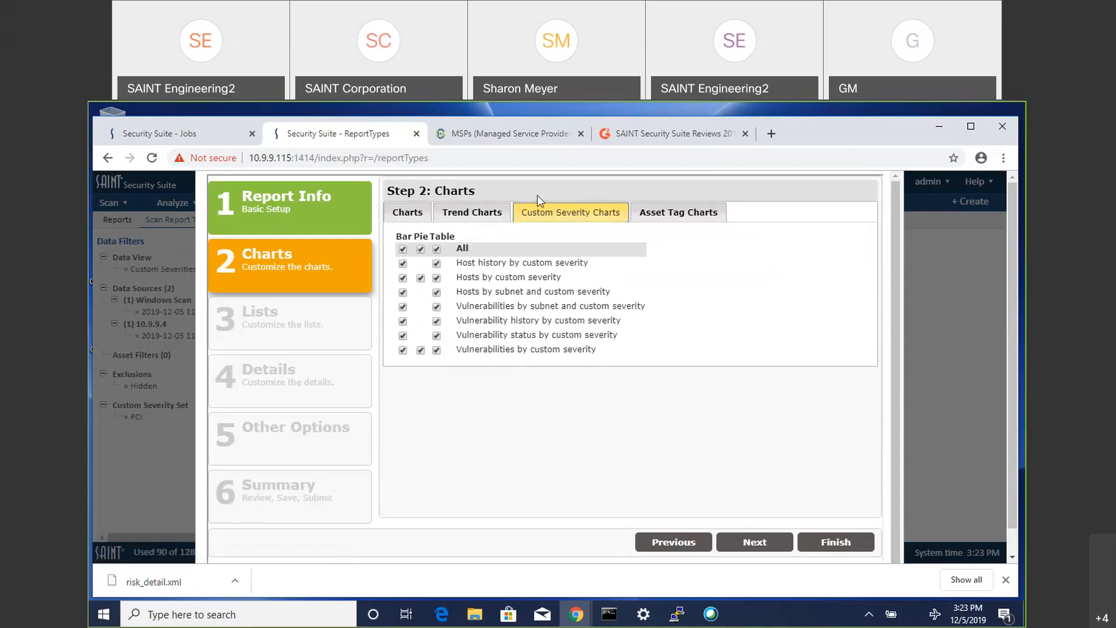
Step: Keep the chart selections and set column 7 of the report's host list to Custom severities
left_click(751, 544)
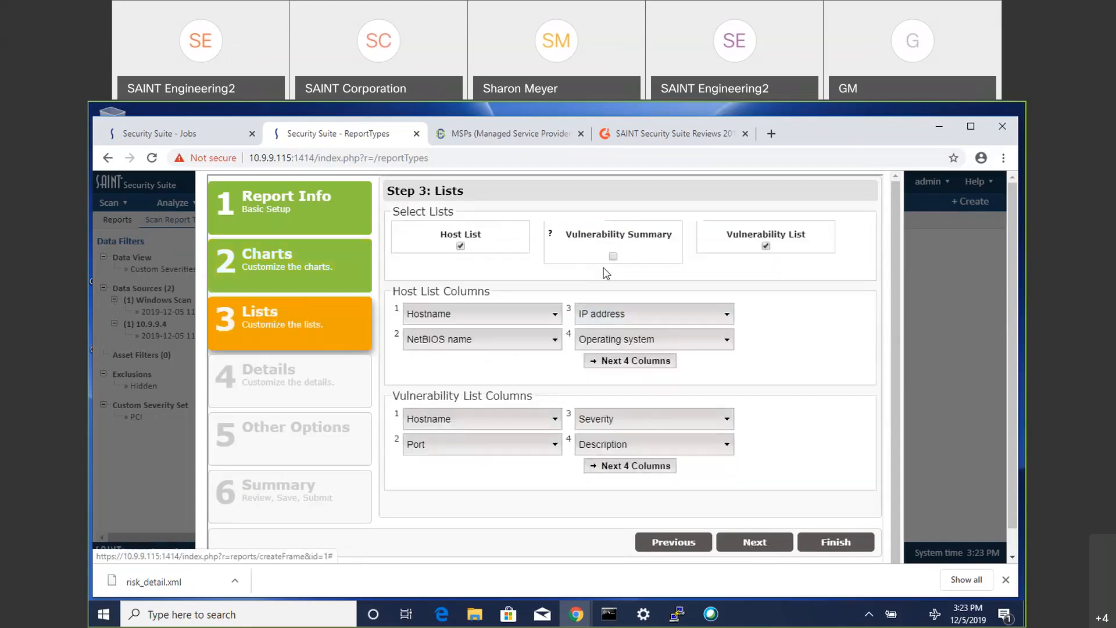
left_click(638, 362)
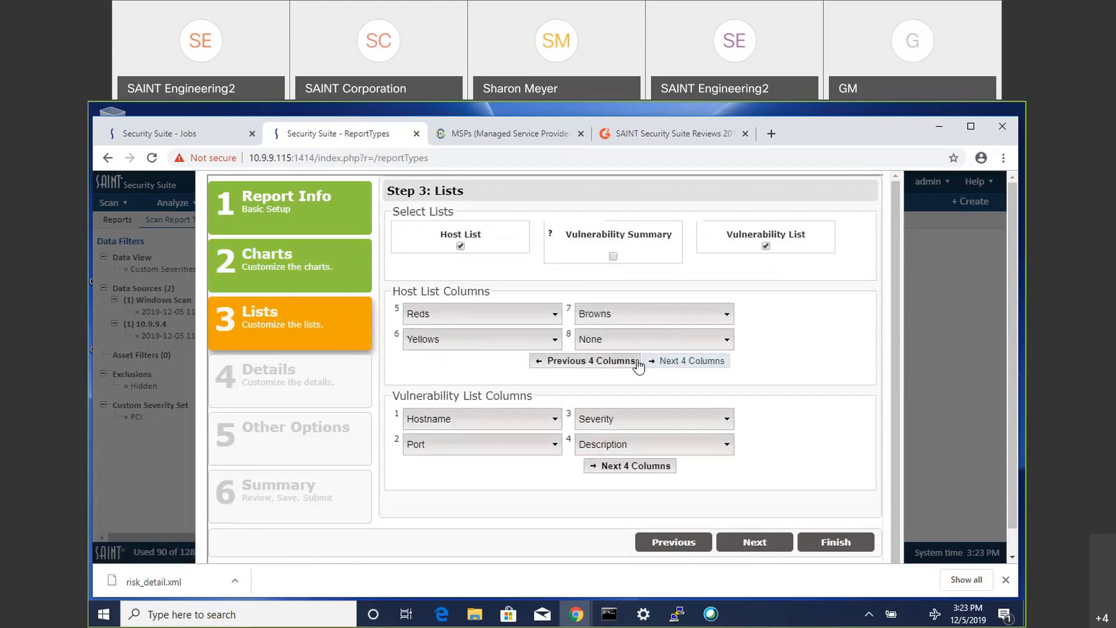
left_click(624, 316)
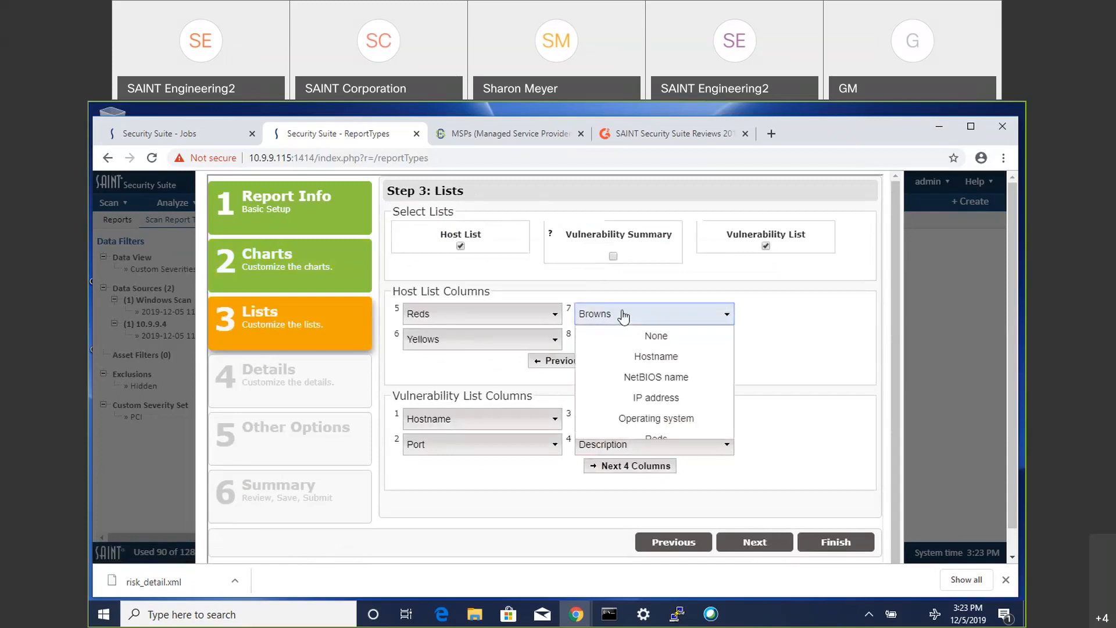
left_click_drag(728, 355, 729, 413)
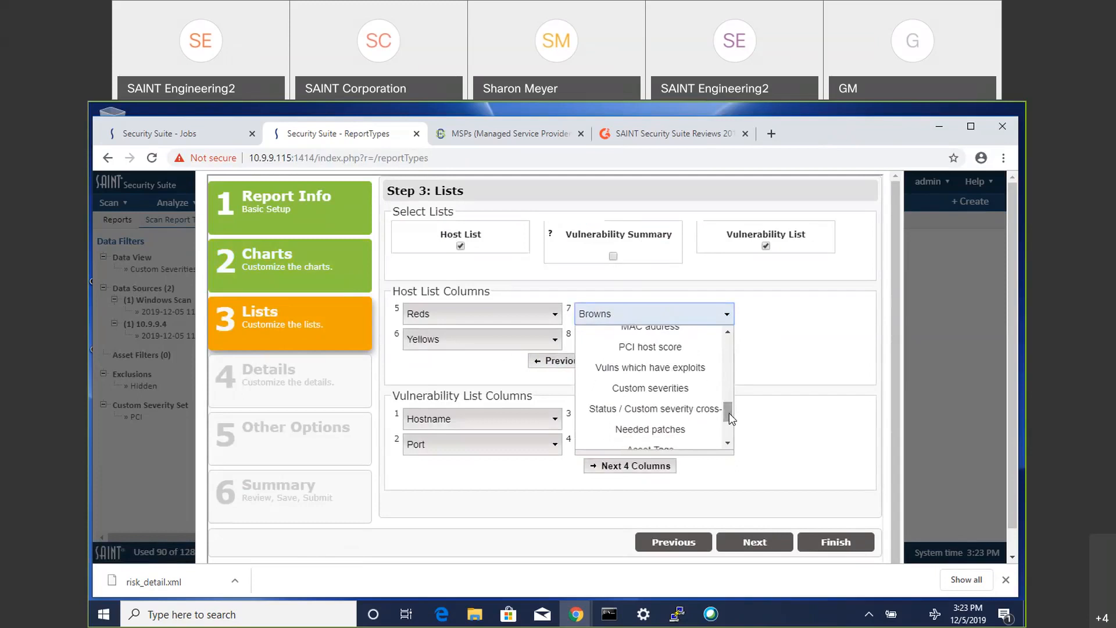
left_click(669, 388)
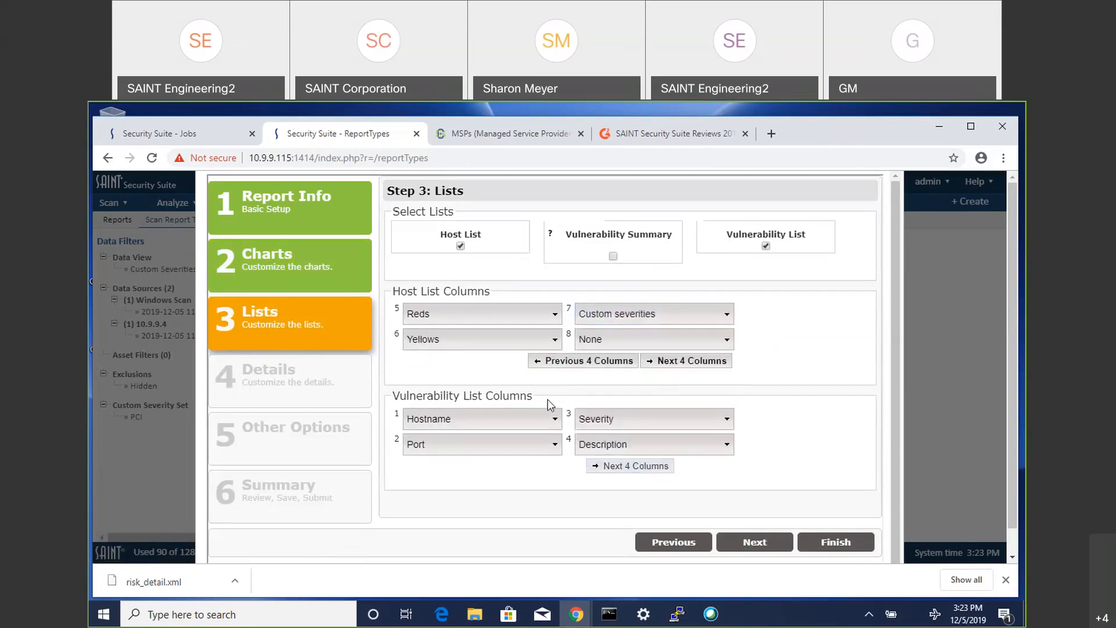
Step: Set column 7 of the report's vulnerability list to Custom Severity
left_click(643, 468)
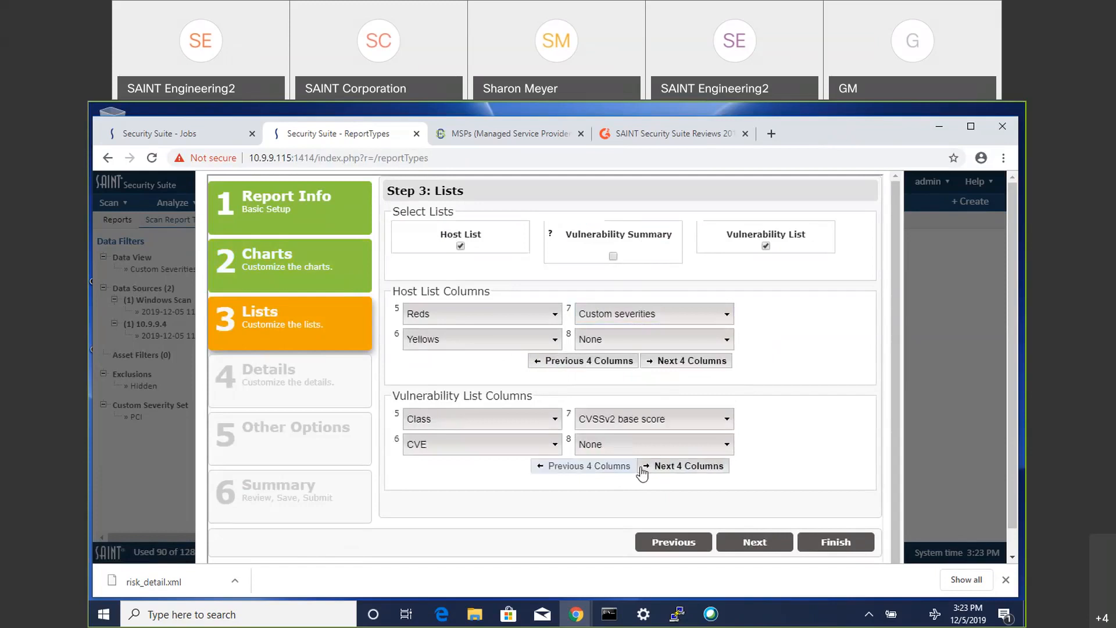
left_click(619, 426)
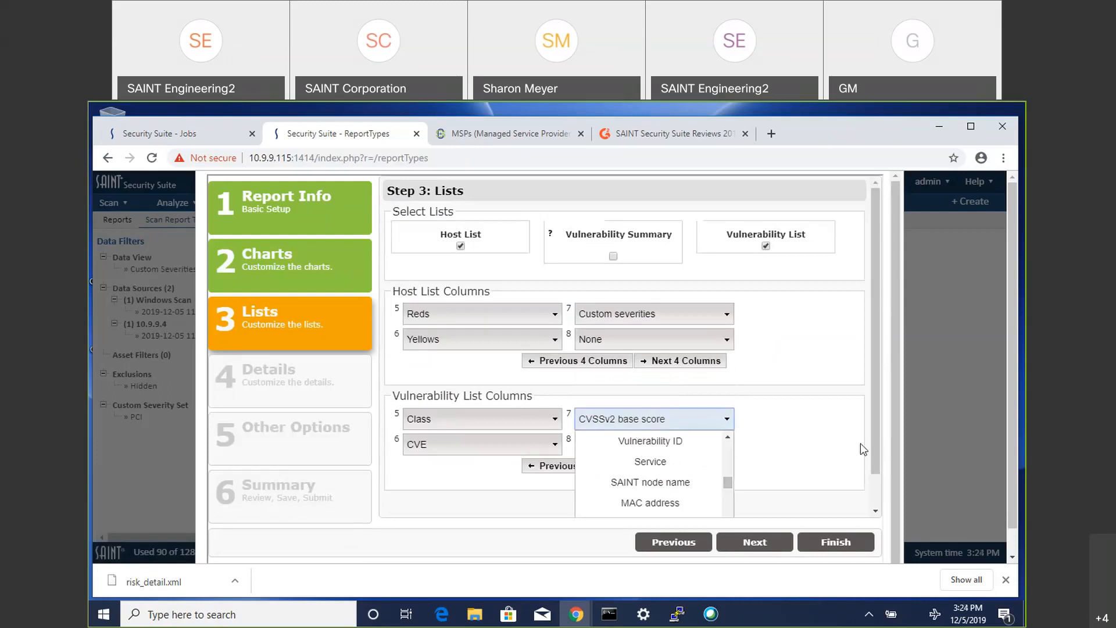
scroll(869, 493, "down", 1)
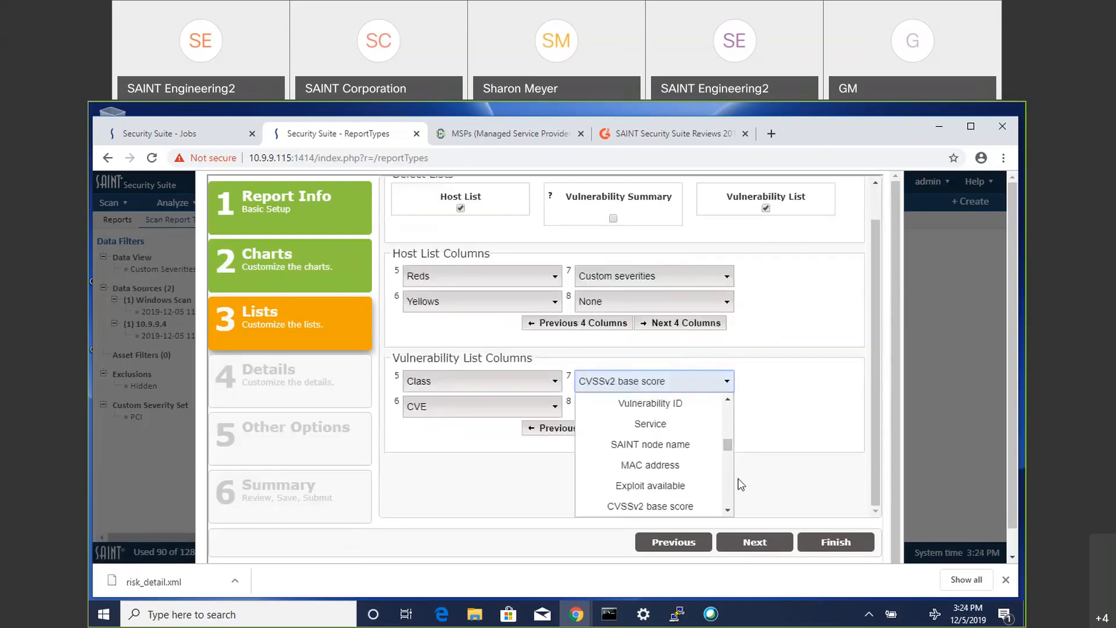
left_click_drag(727, 445, 729, 488)
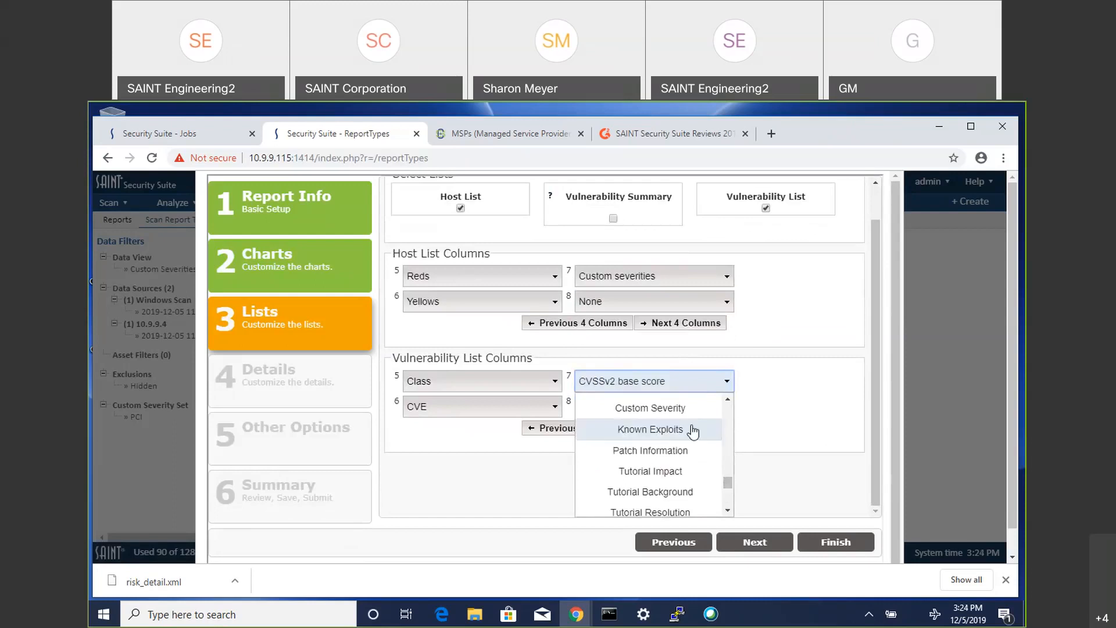
left_click(676, 414)
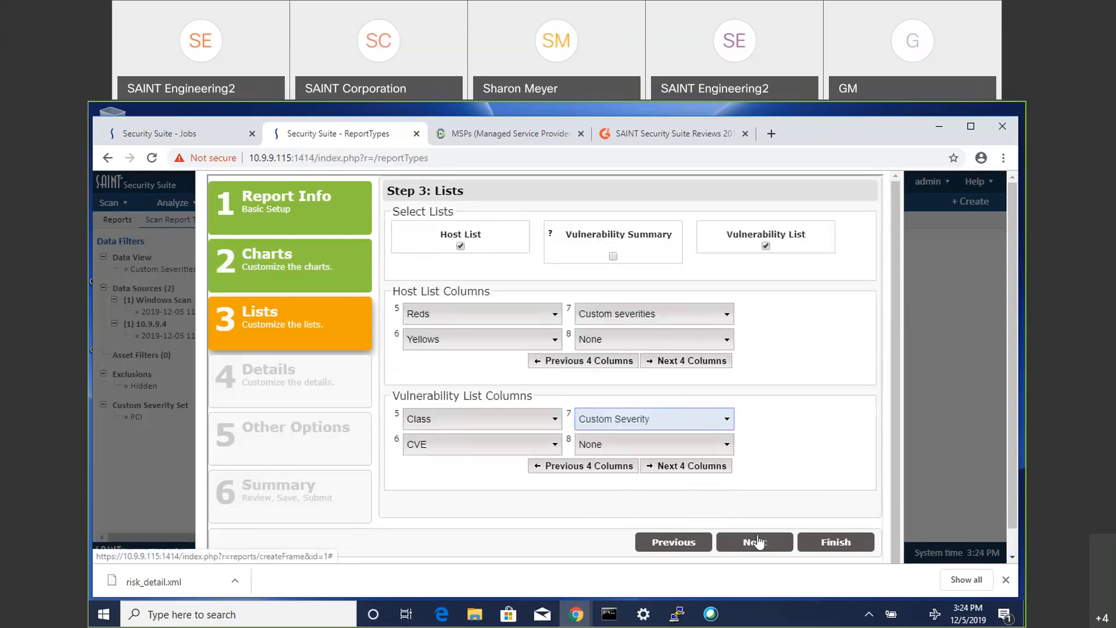
Step: Accept the list and default detail settings, enlarge the introduction text box to show its full wording, and check the advanced options
left_click(756, 542)
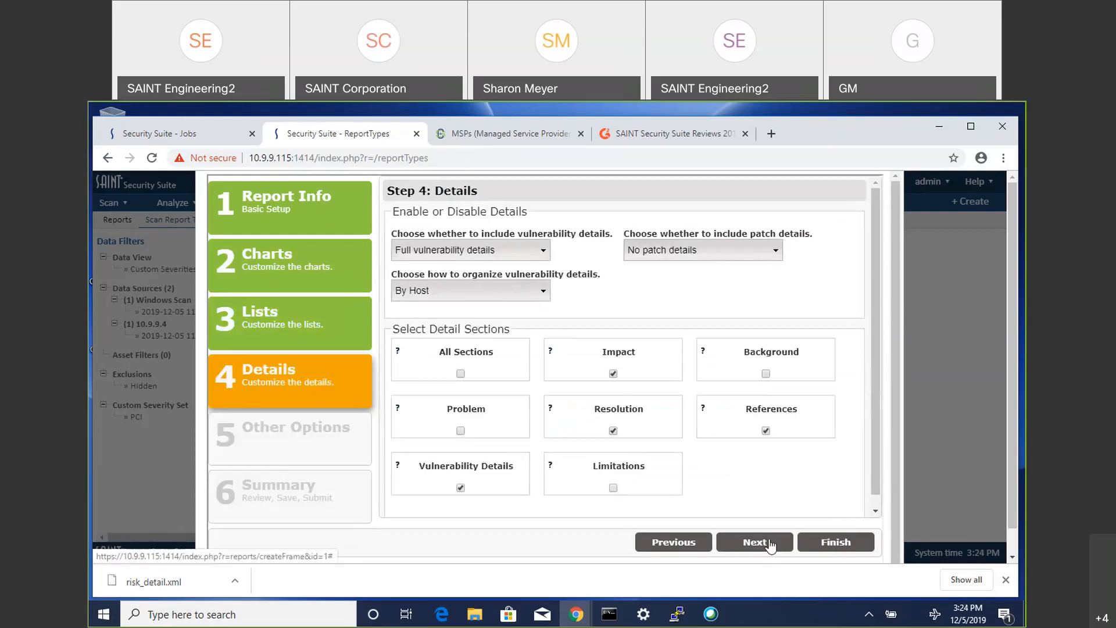
left_click(771, 544)
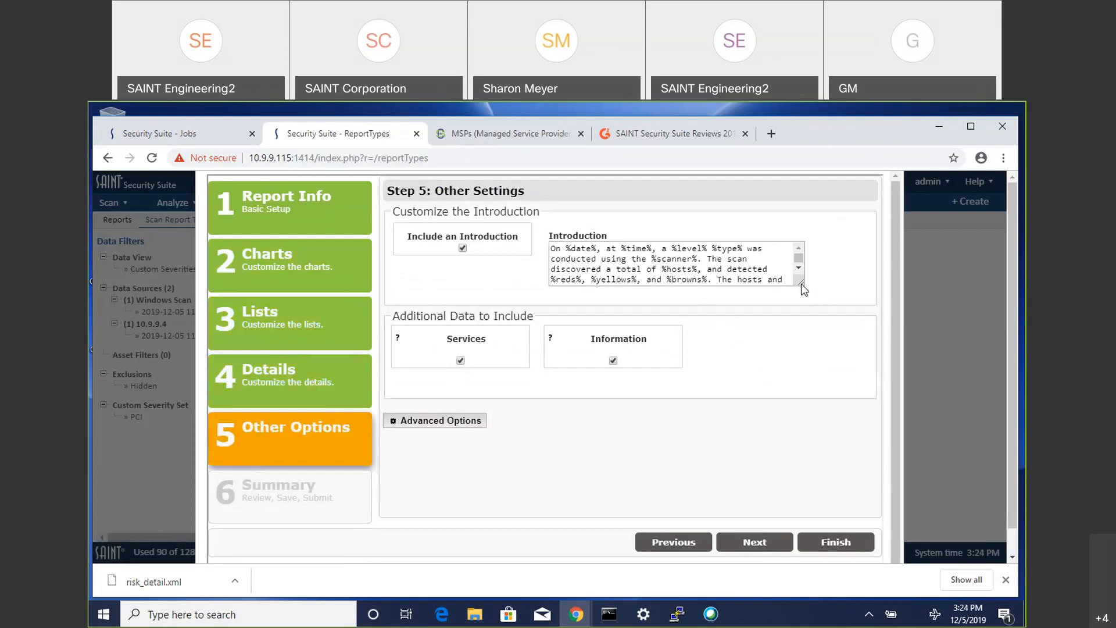
left_click_drag(803, 285, 806, 307)
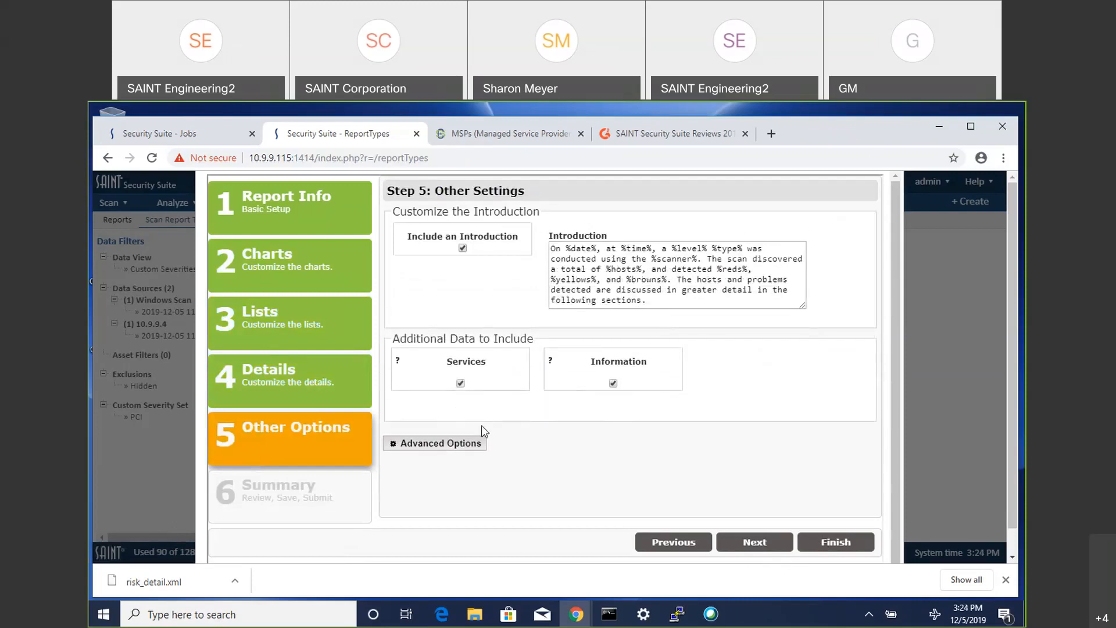
left_click(437, 444)
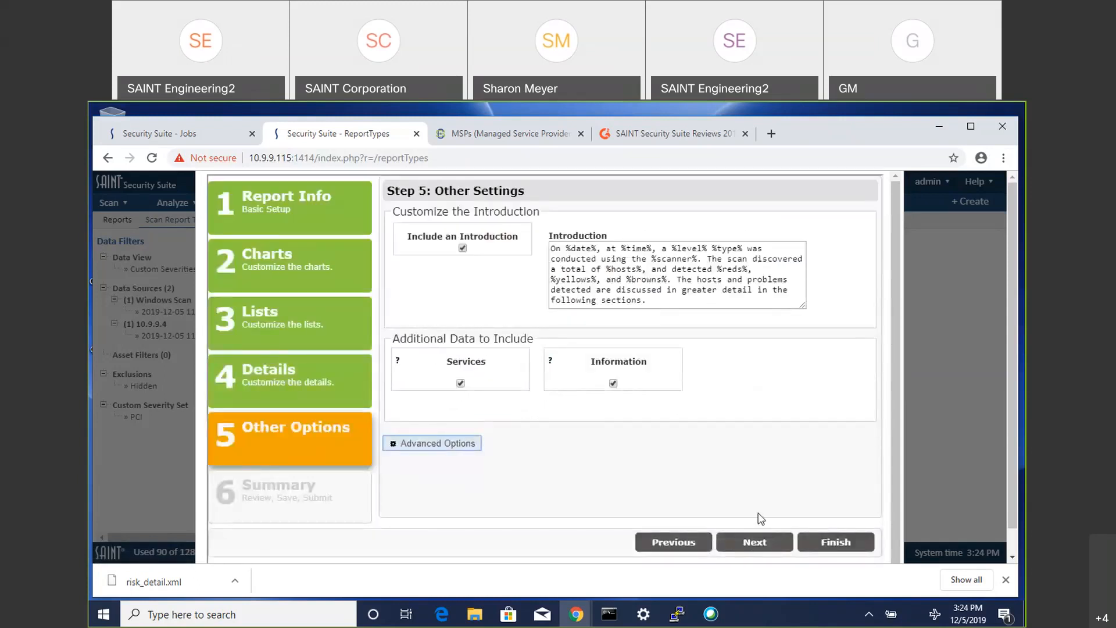
Step: Save the report settings as a custom report type named PCI and generate the report
left_click(750, 540)
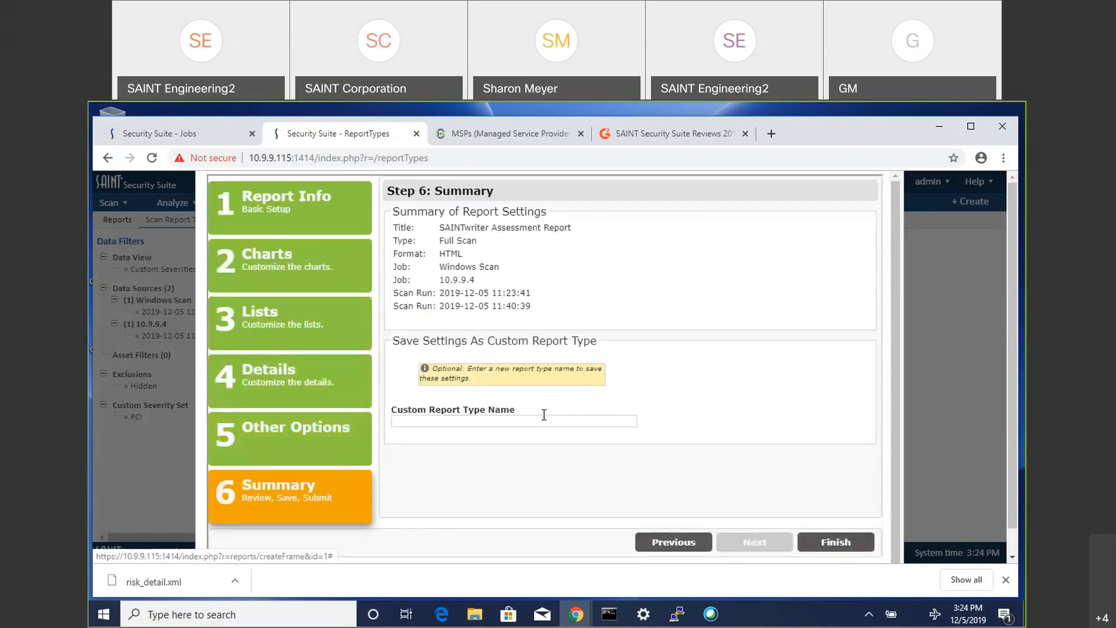
left_click(547, 421)
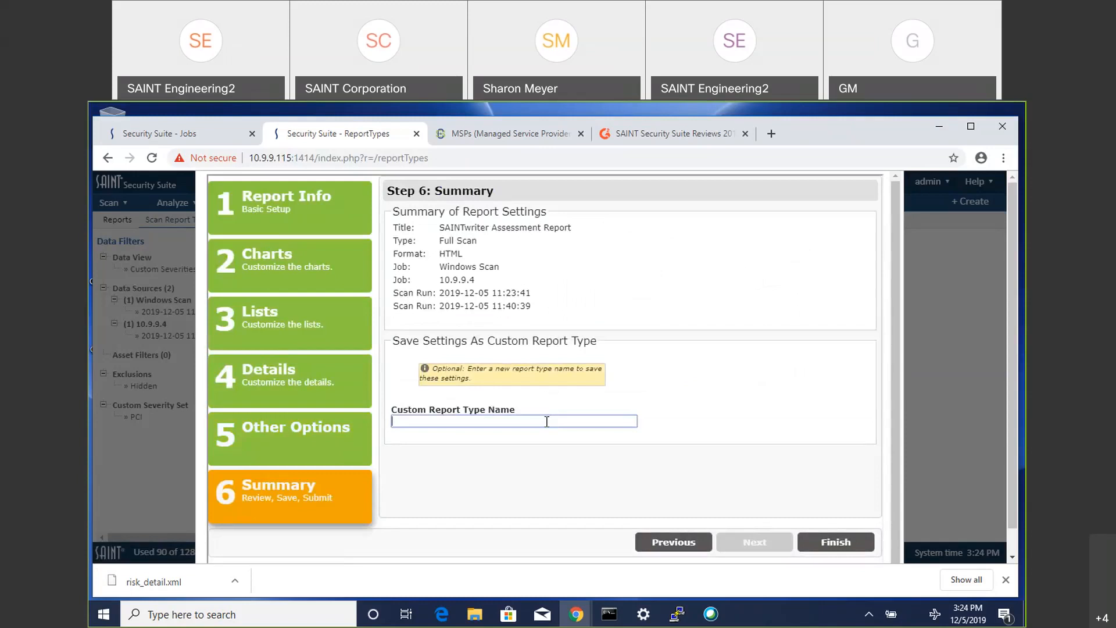
type("PCI")
left_click(830, 543)
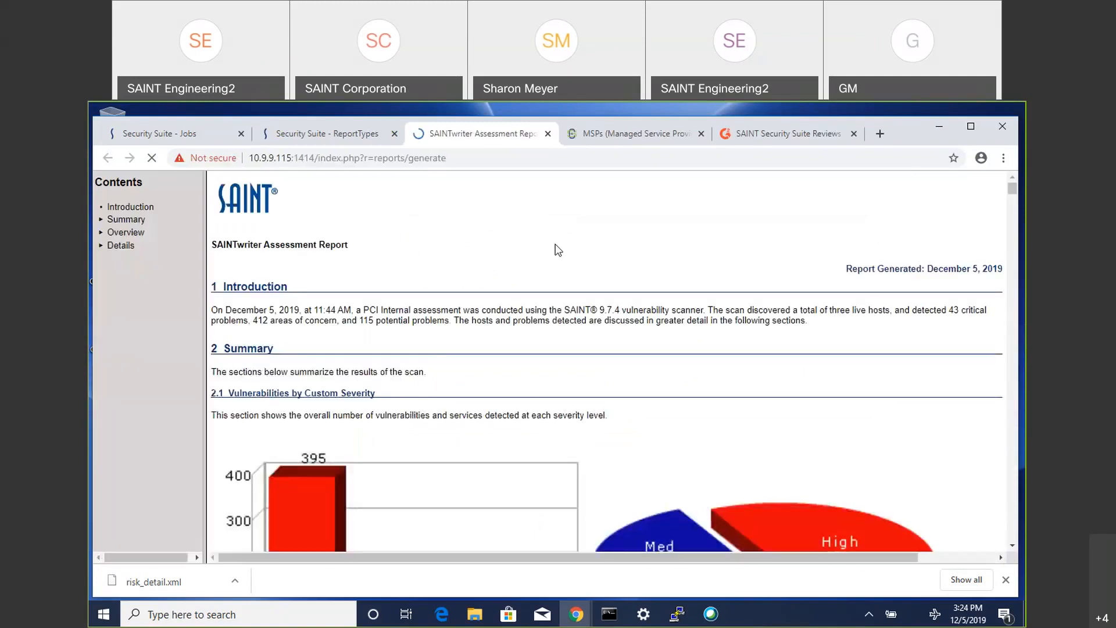
Step: Examine the generated report's introduction and its charts and tables of vulnerabilities and hosts by custom severity
scroll(557, 250, "down", 1)
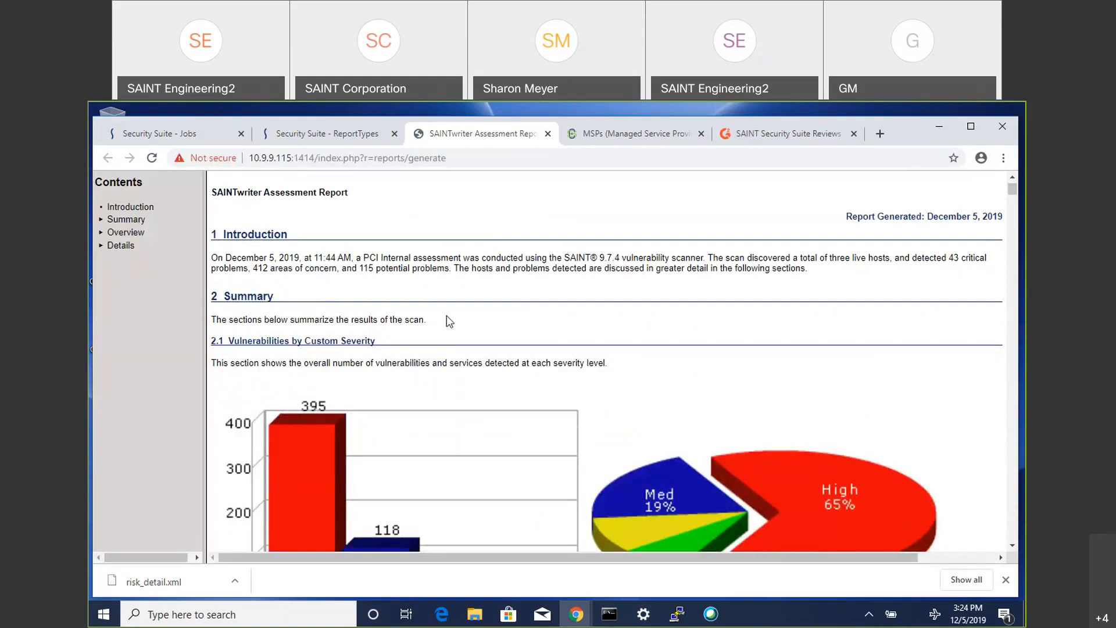
scroll(639, 349, "down", 3)
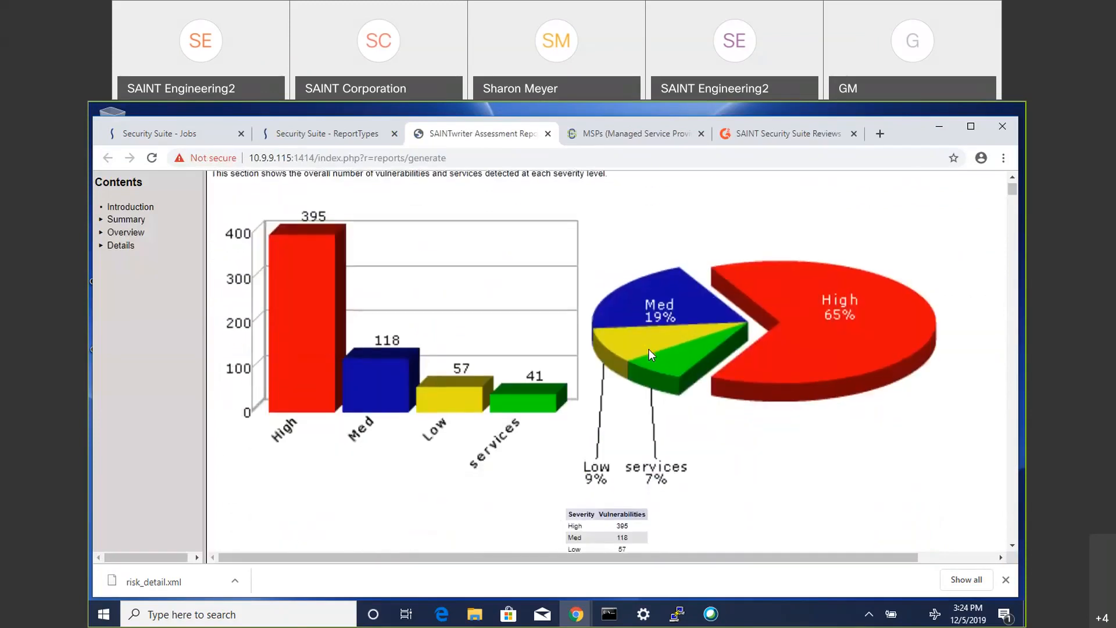
scroll(779, 458, "down", 1)
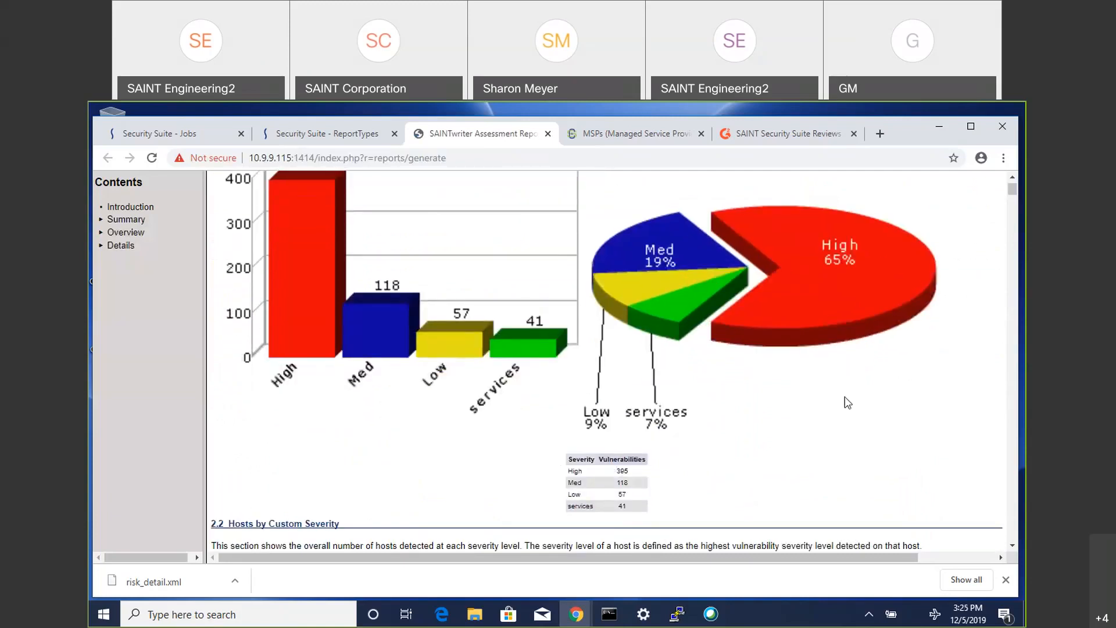
scroll(847, 402, "down", 6)
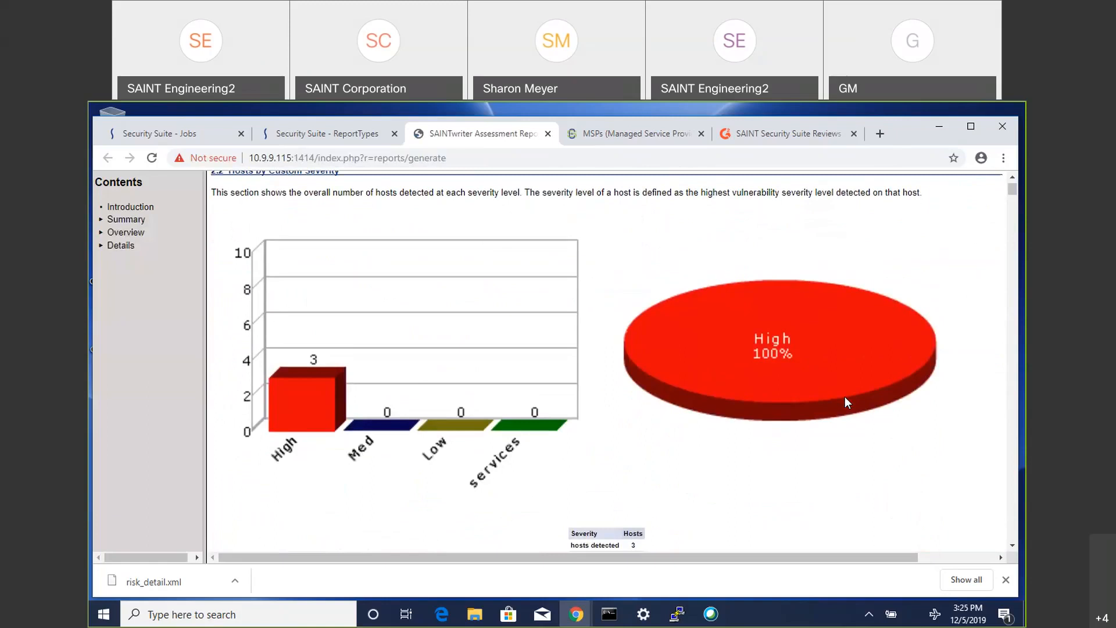
scroll(847, 402, "down", 2)
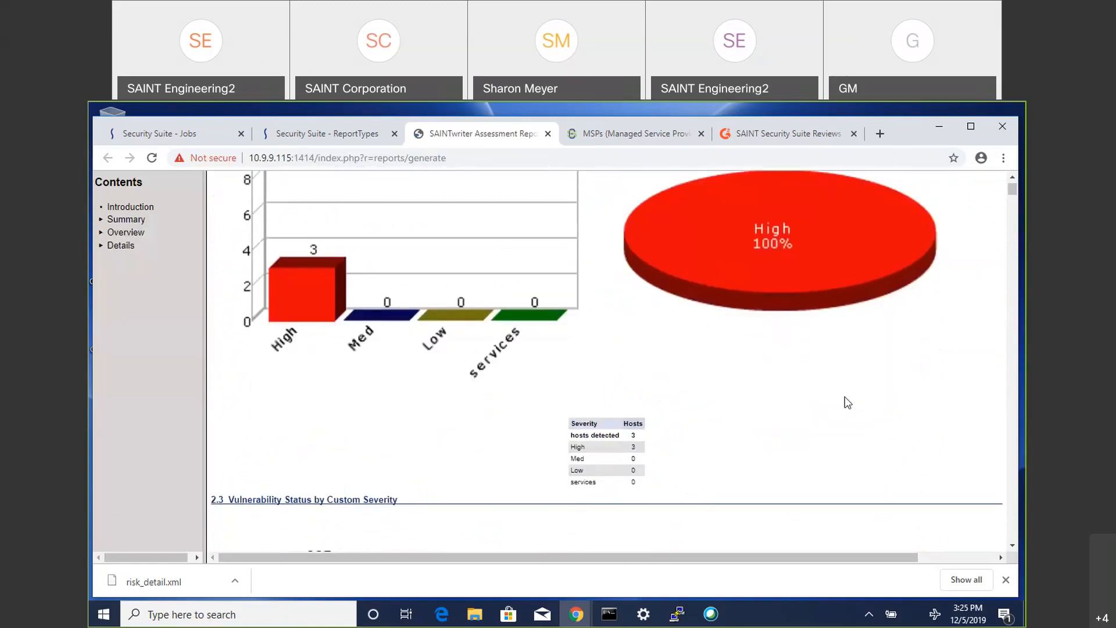
scroll(847, 402, "up", 3)
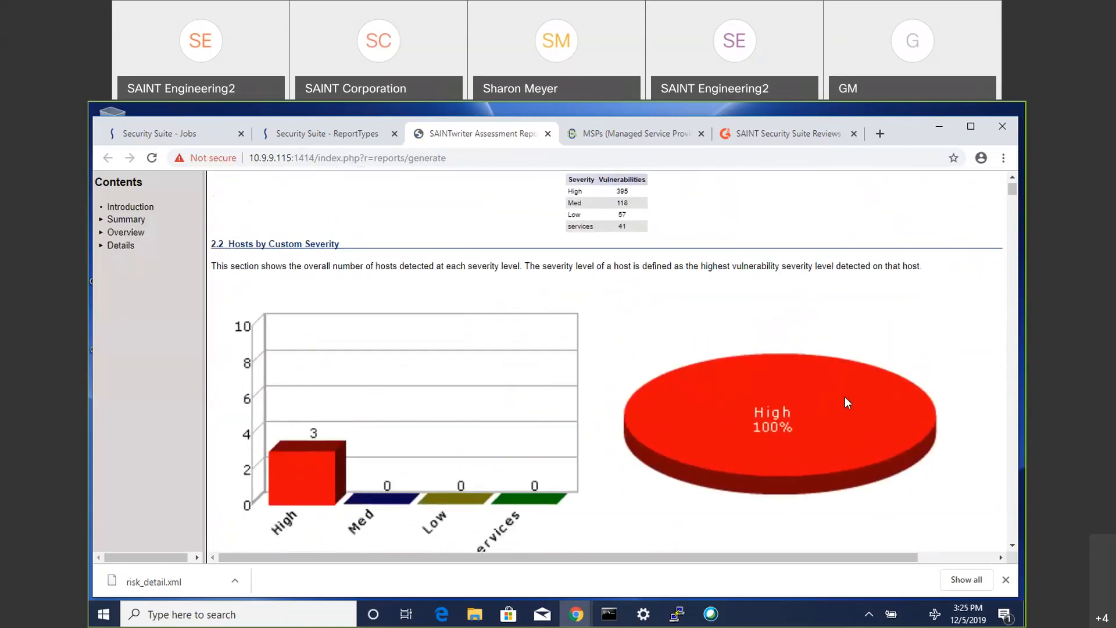
scroll(676, 381, "down", 1)
scroll(676, 381, "down", 3)
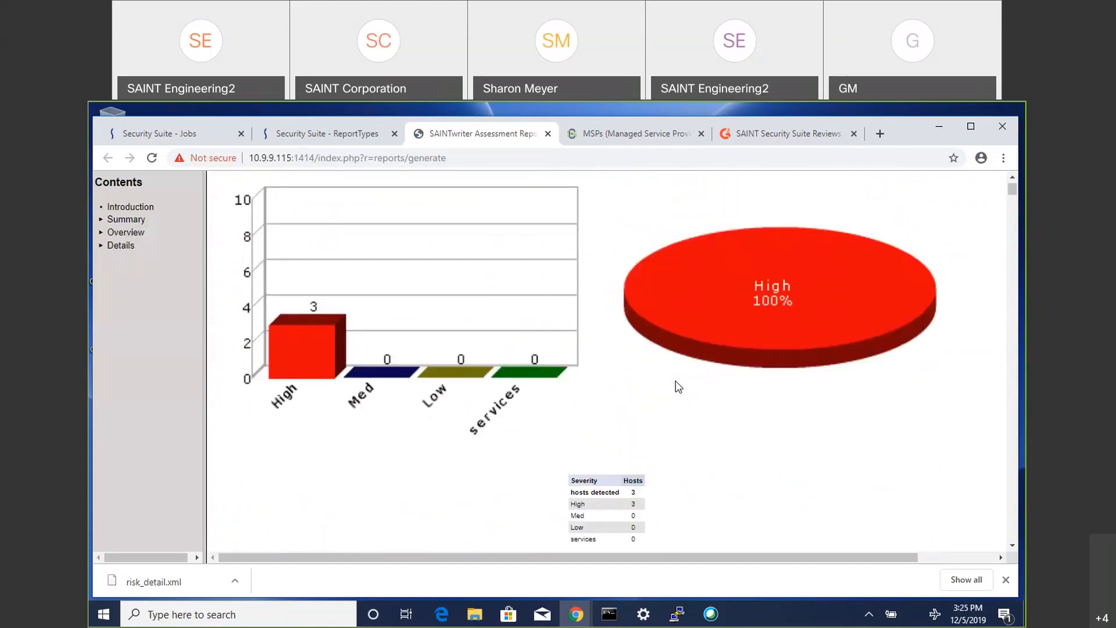
scroll(678, 387, "down", 2)
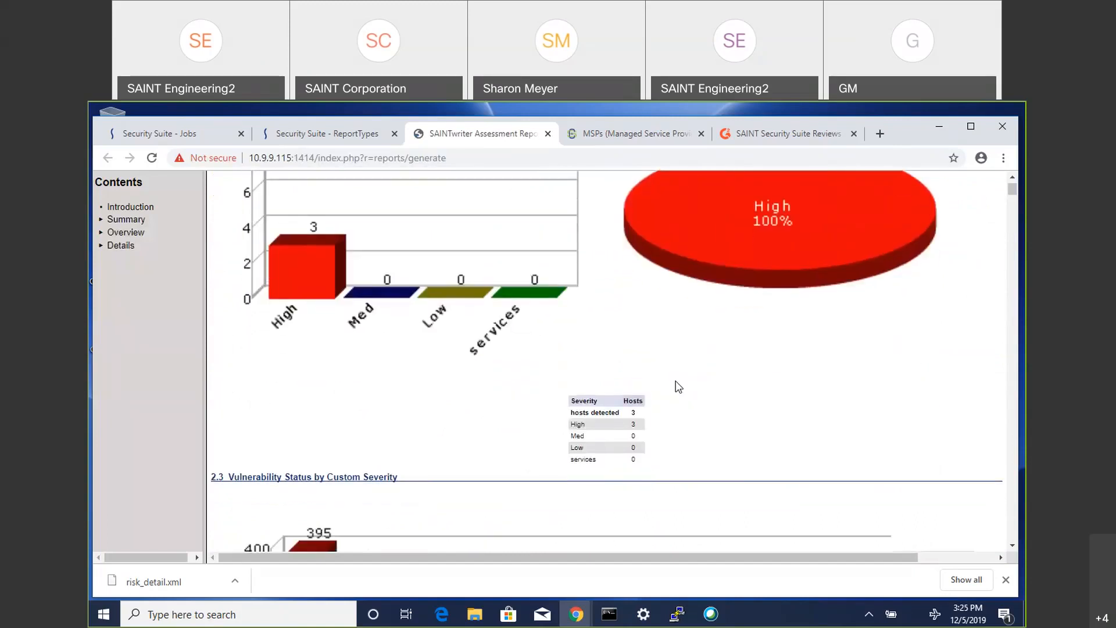
Step: Examine the report's vulnerability status and vulnerability history charts by custom severity
scroll(678, 386, "down", 3)
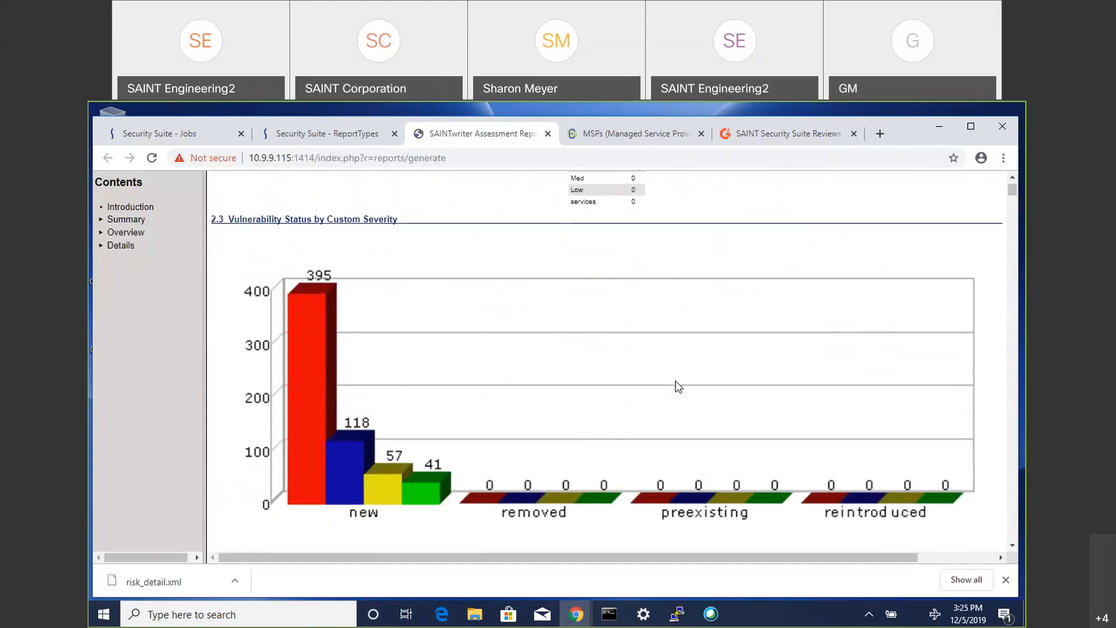
scroll(677, 386, "down", 1)
scroll(676, 387, "up", 1)
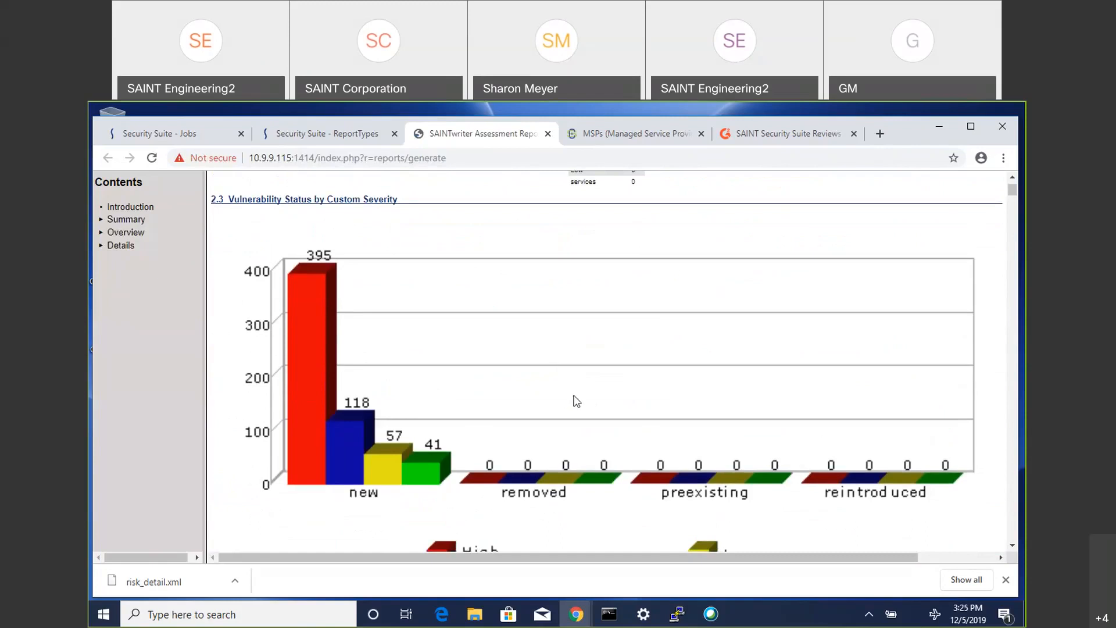
scroll(576, 402, "down", 1)
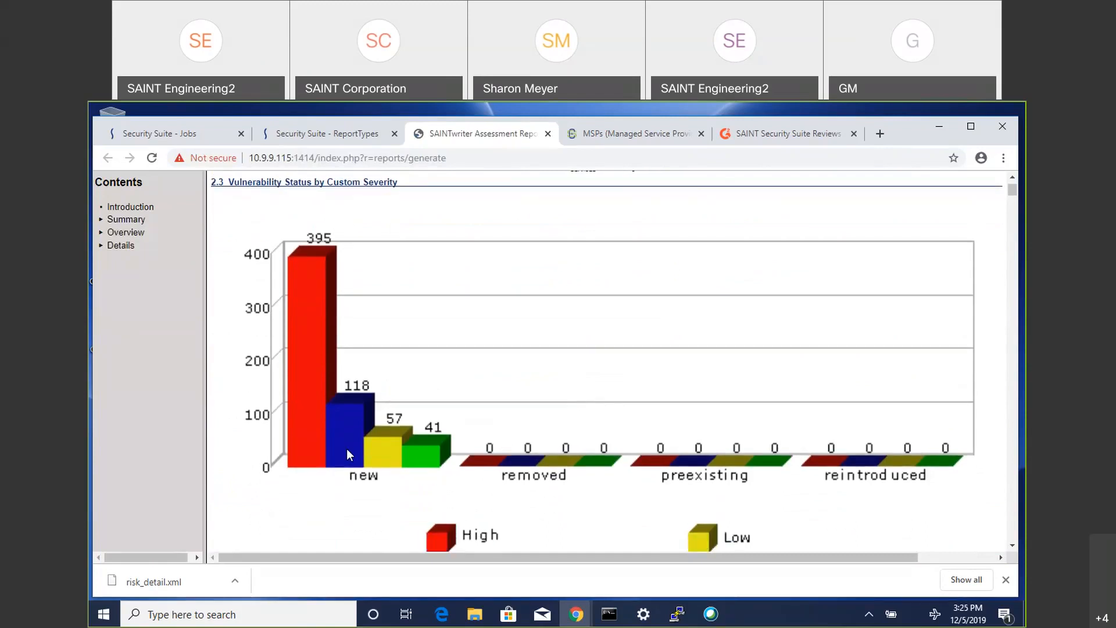
scroll(747, 417, "down", 2)
scroll(748, 418, "down", 3)
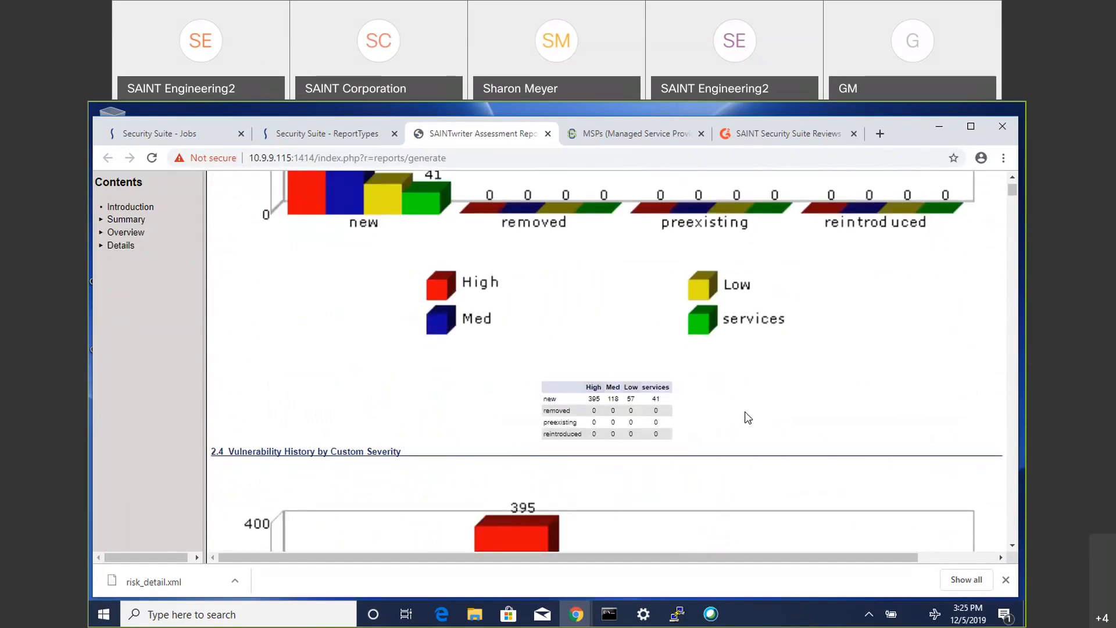
scroll(748, 417, "down", 4)
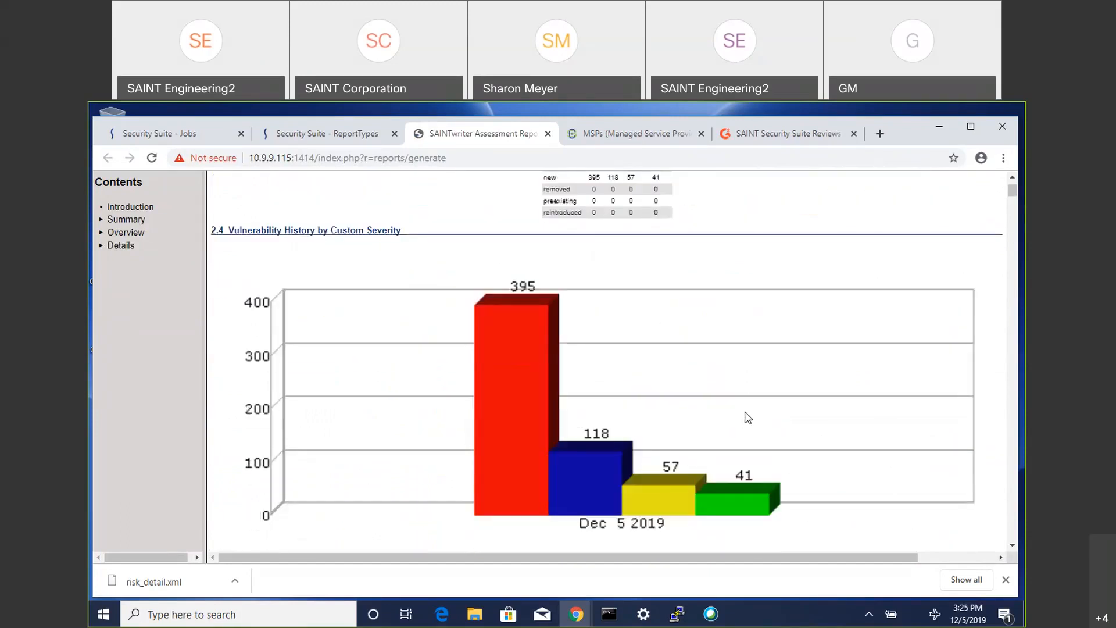
scroll(745, 414, "down", 1)
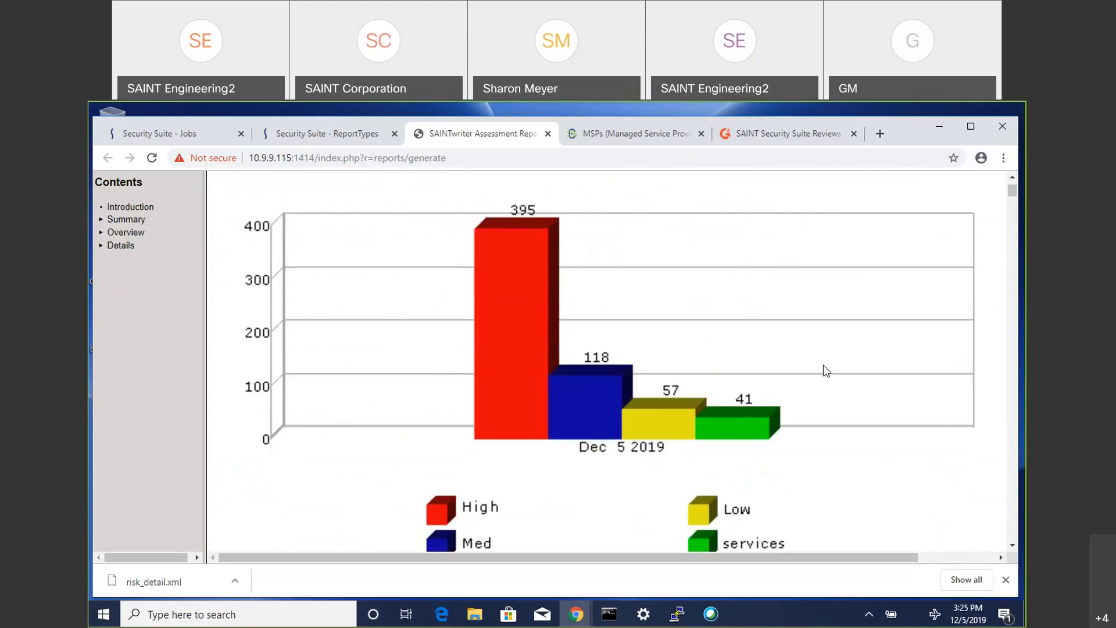
scroll(826, 371, "down", 1)
scroll(820, 445, "down", 2)
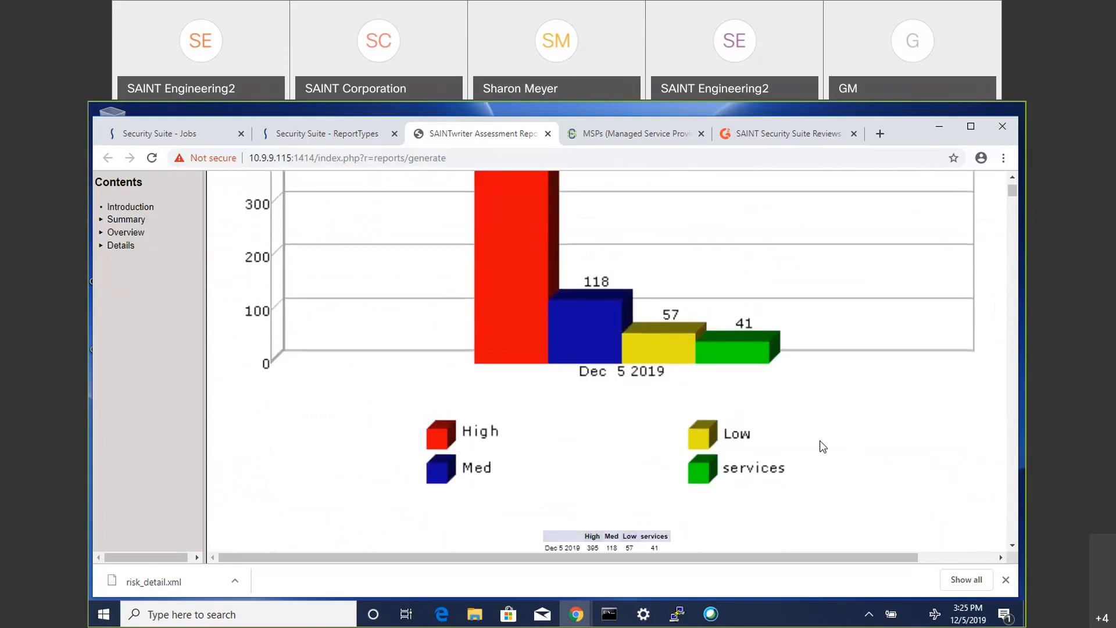
Step: Examine the host history chart and the custom severity columns in the report's host and vulnerability lists
scroll(820, 442, "down", 3)
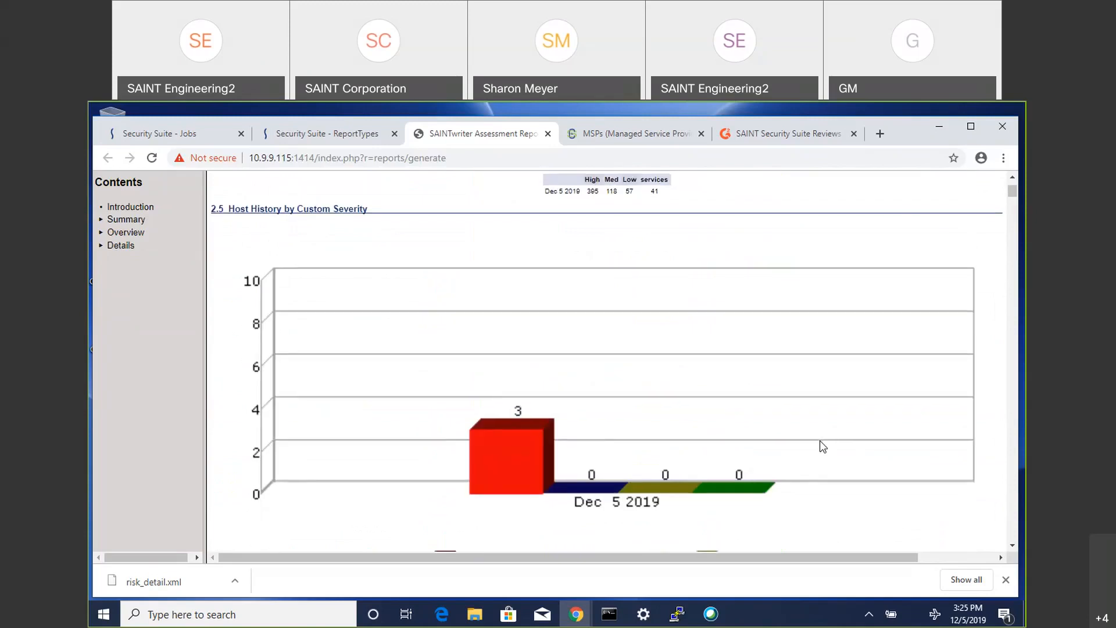
scroll(820, 442, "down", 4)
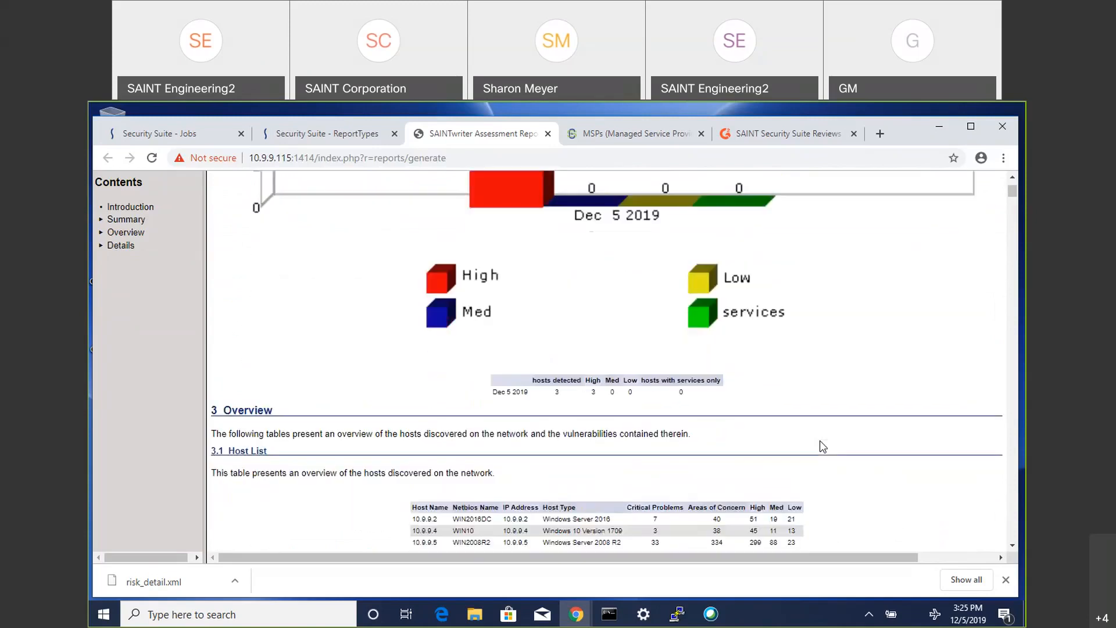
scroll(819, 441, "down", 2)
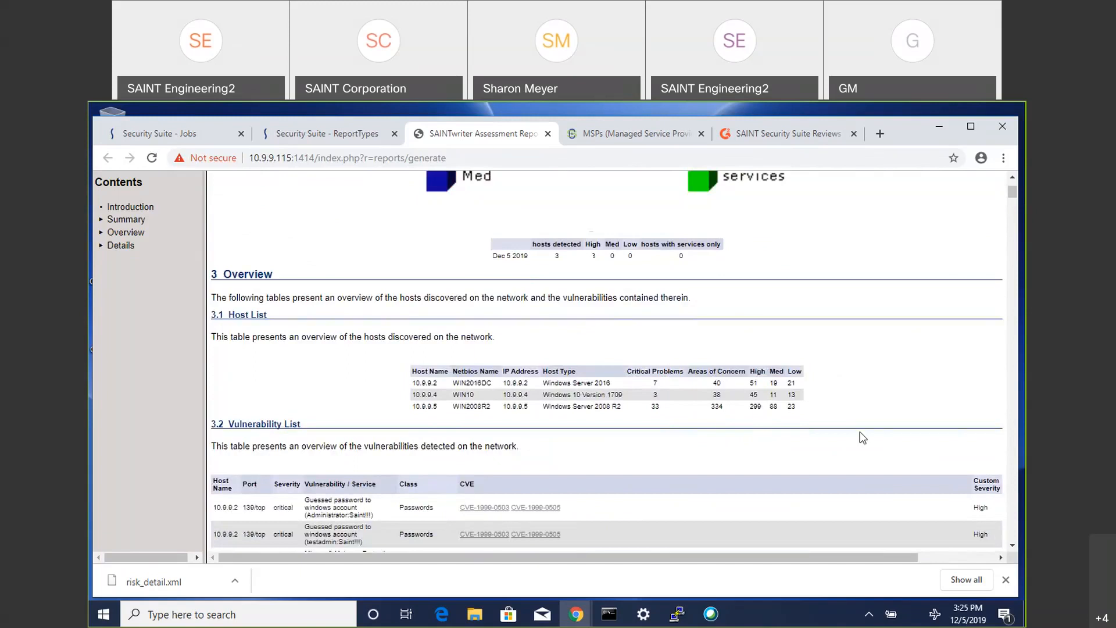
Step: Examine the vulnerability list's Custom Severity column and recheck the host list and host history chart in the PCI report
scroll(869, 396, "down", 3)
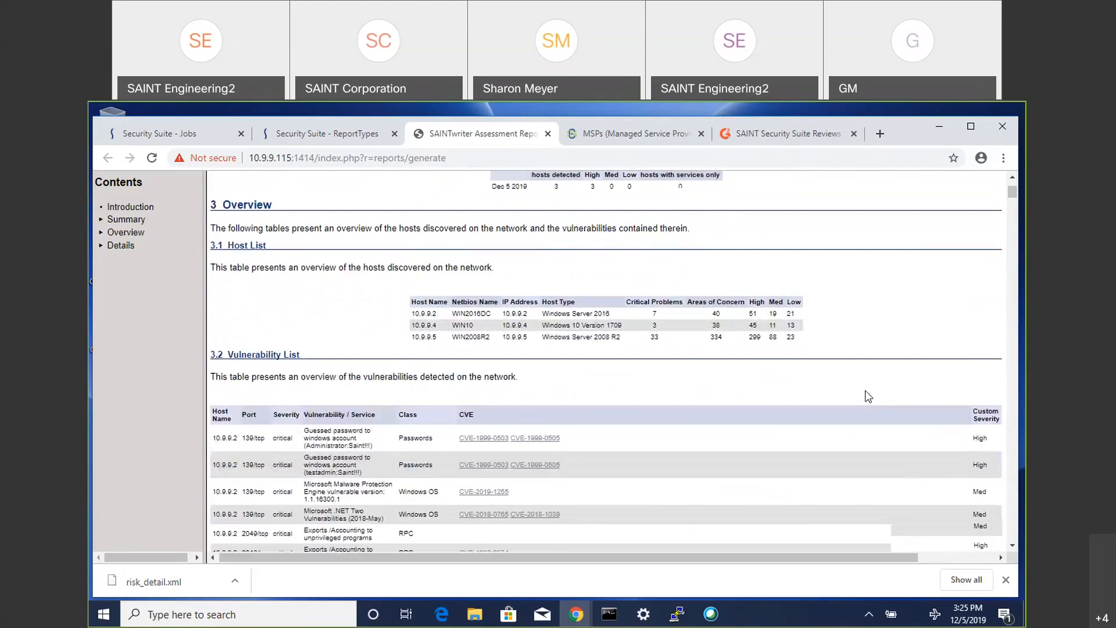
scroll(869, 397, "right", 2)
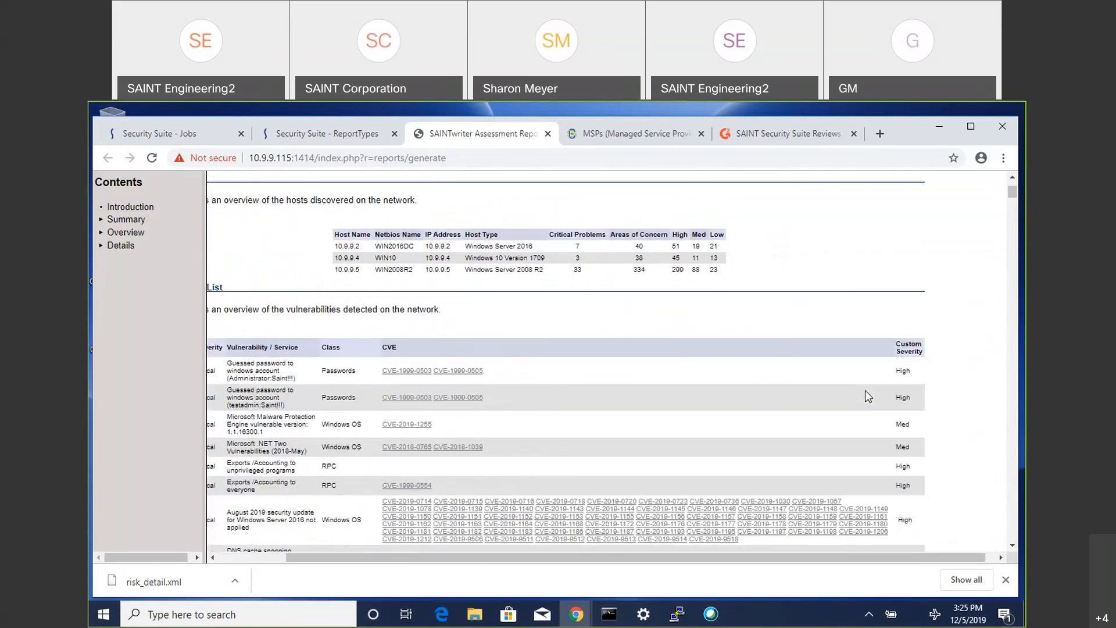
scroll(868, 396, "left", 2)
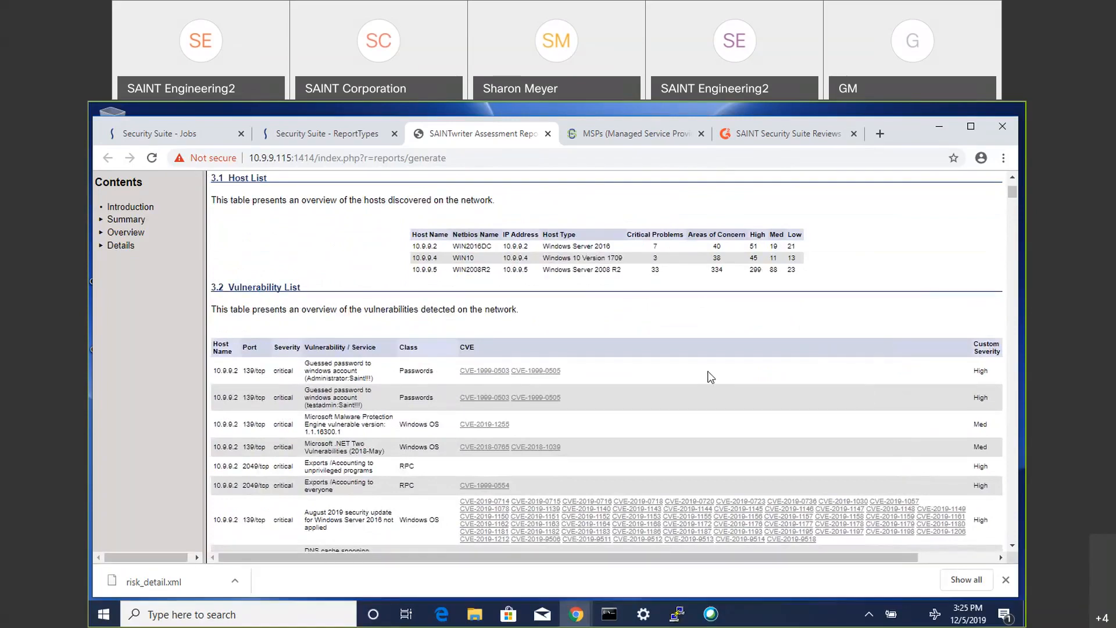
scroll(711, 377, "up", 4)
scroll(710, 376, "right", 1)
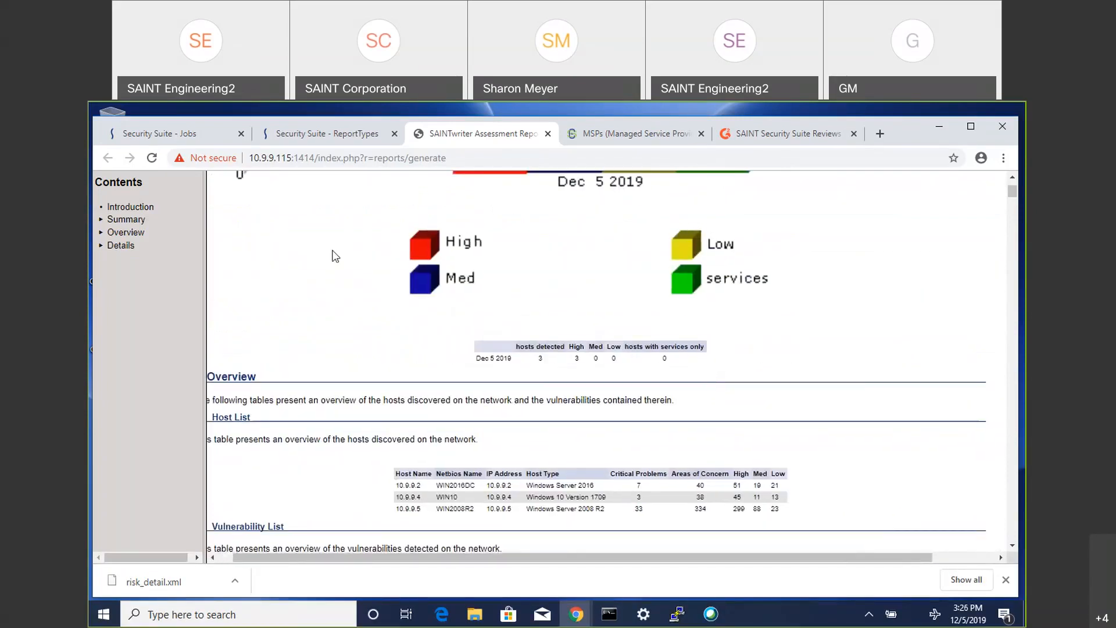
scroll(333, 255, "up", 3)
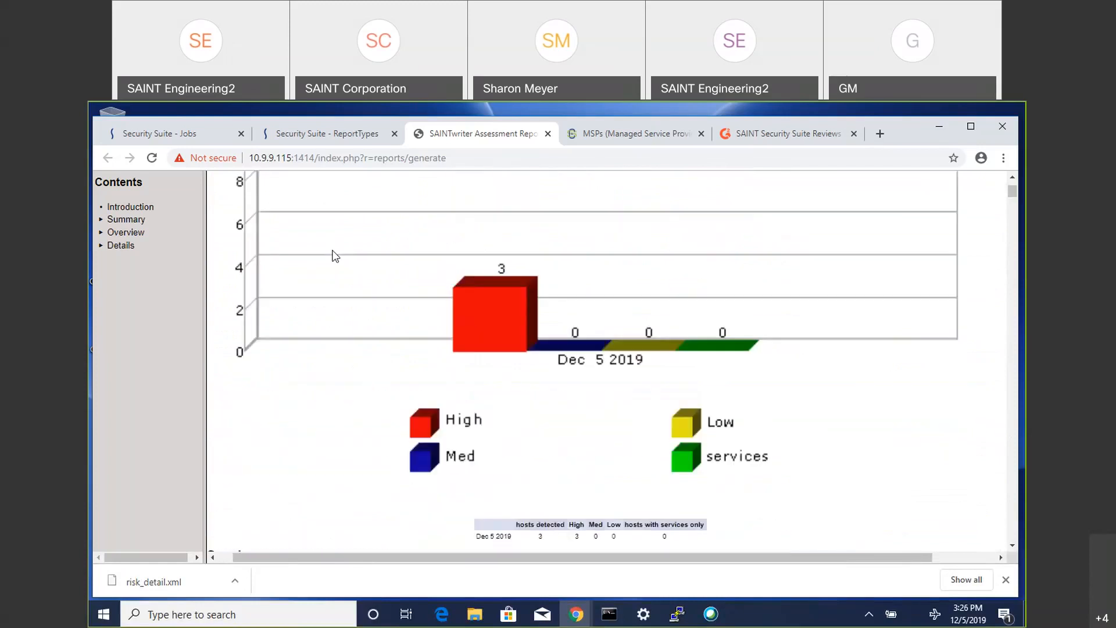
Step: Return to the scan report types, set the custom severity set to Catagories, and save the data view
left_click(320, 138)
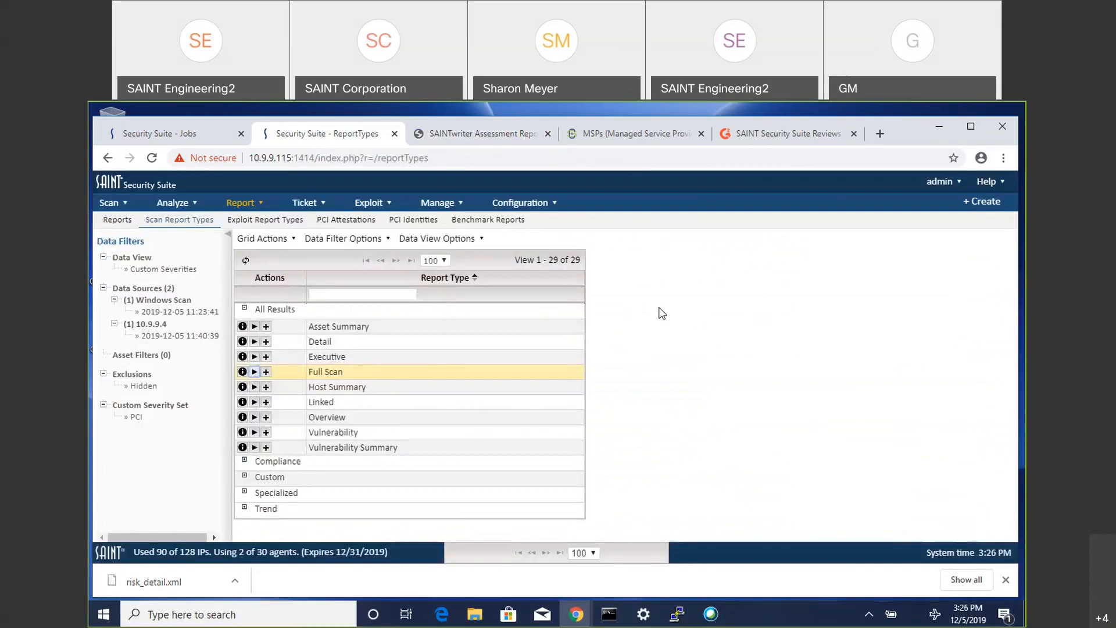
left_click(353, 245)
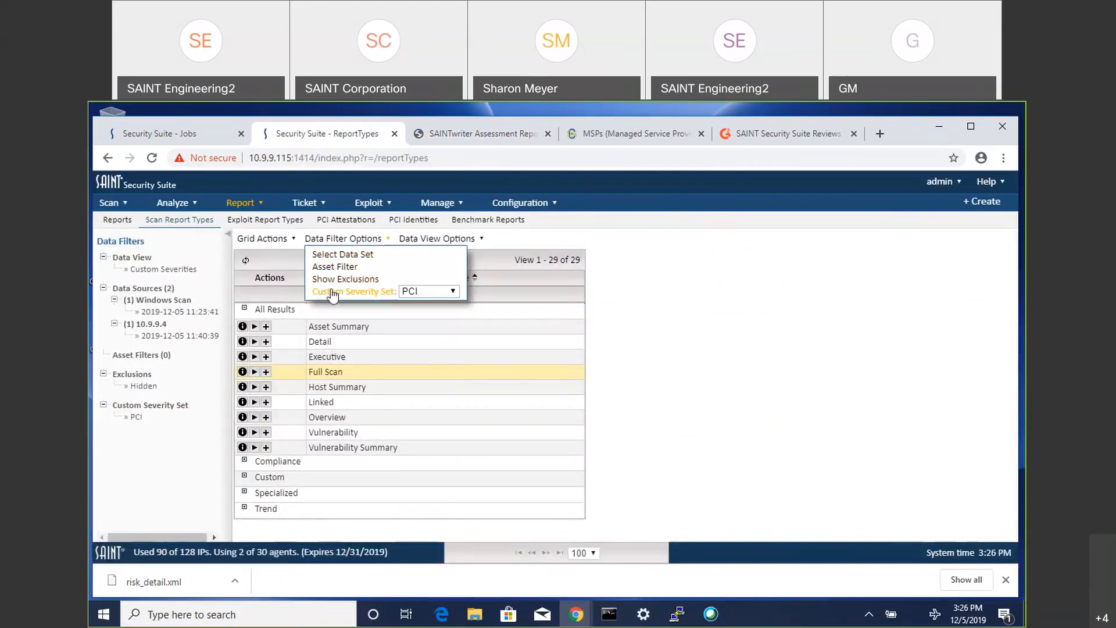
left_click(455, 292)
left_click(425, 331)
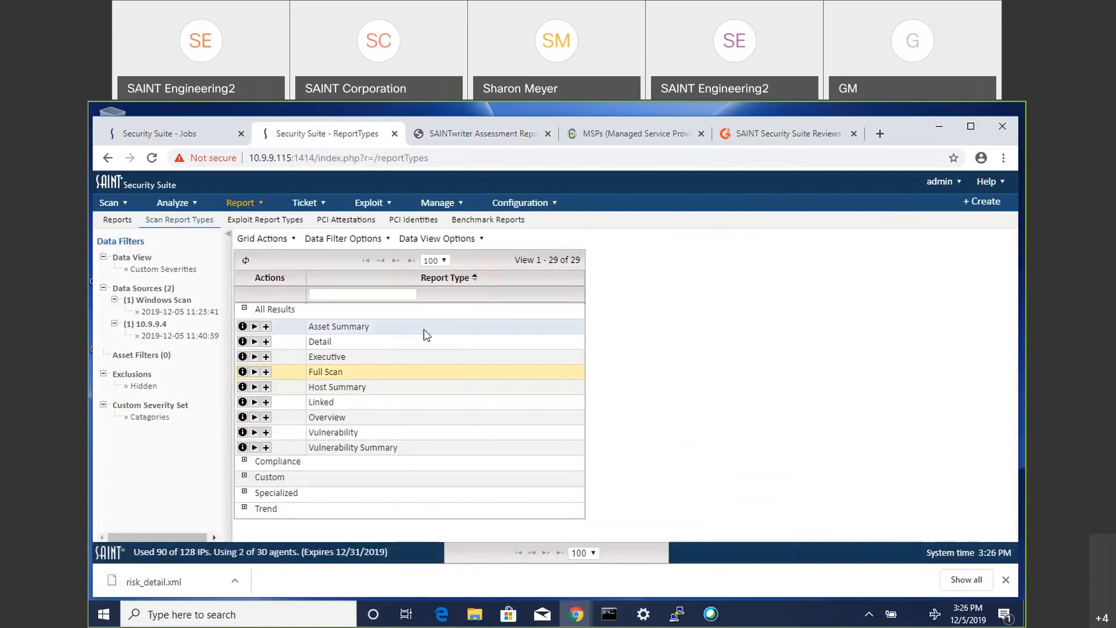
left_click(372, 240)
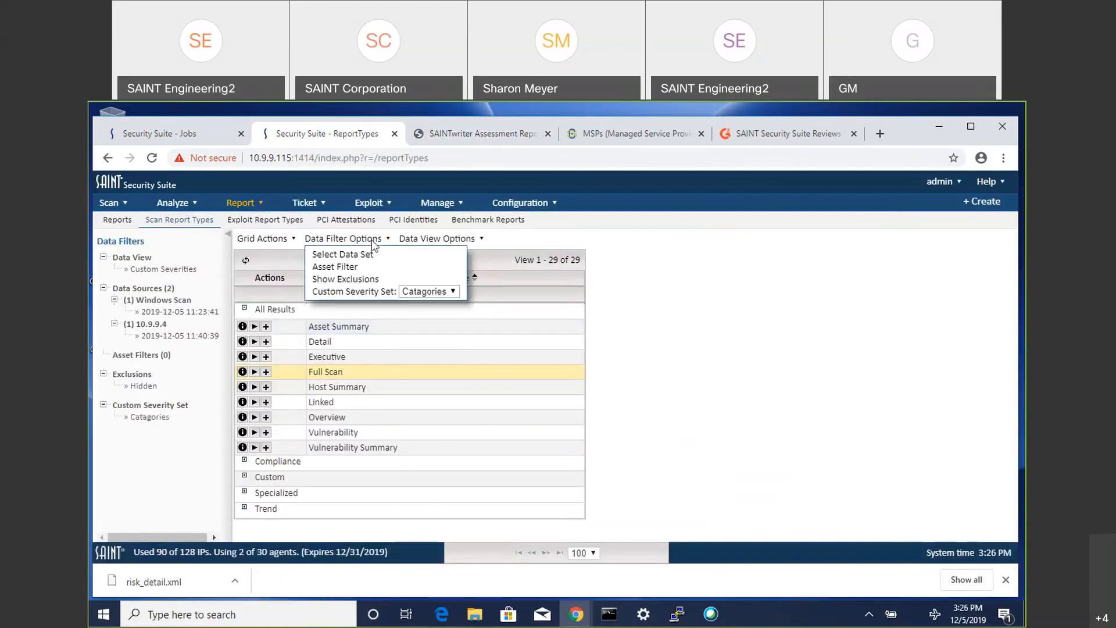
left_click(433, 241)
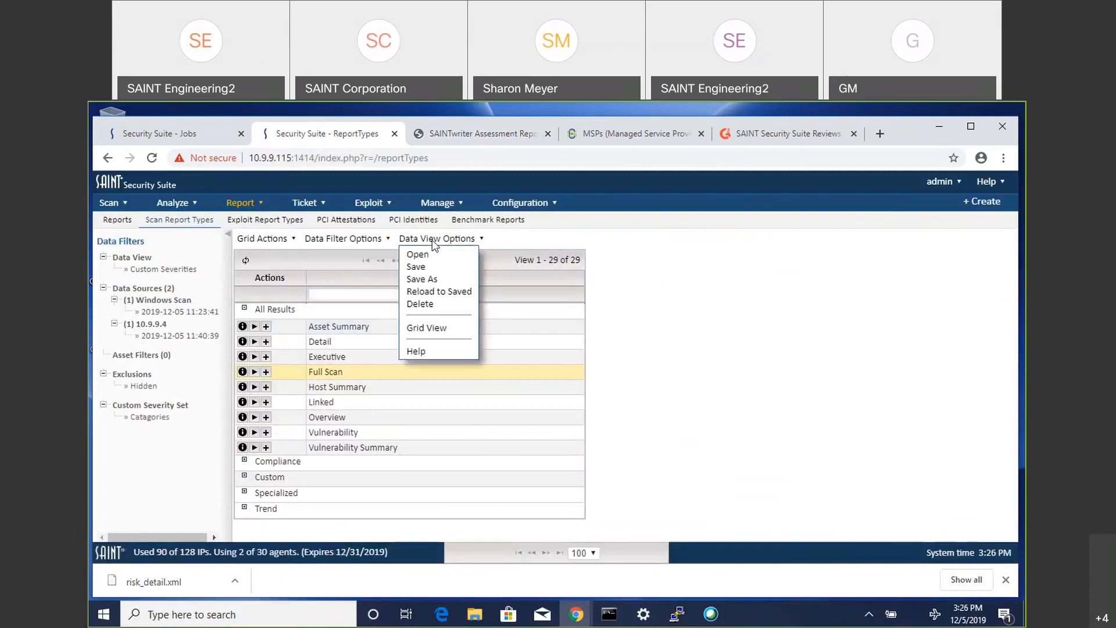
left_click(416, 270)
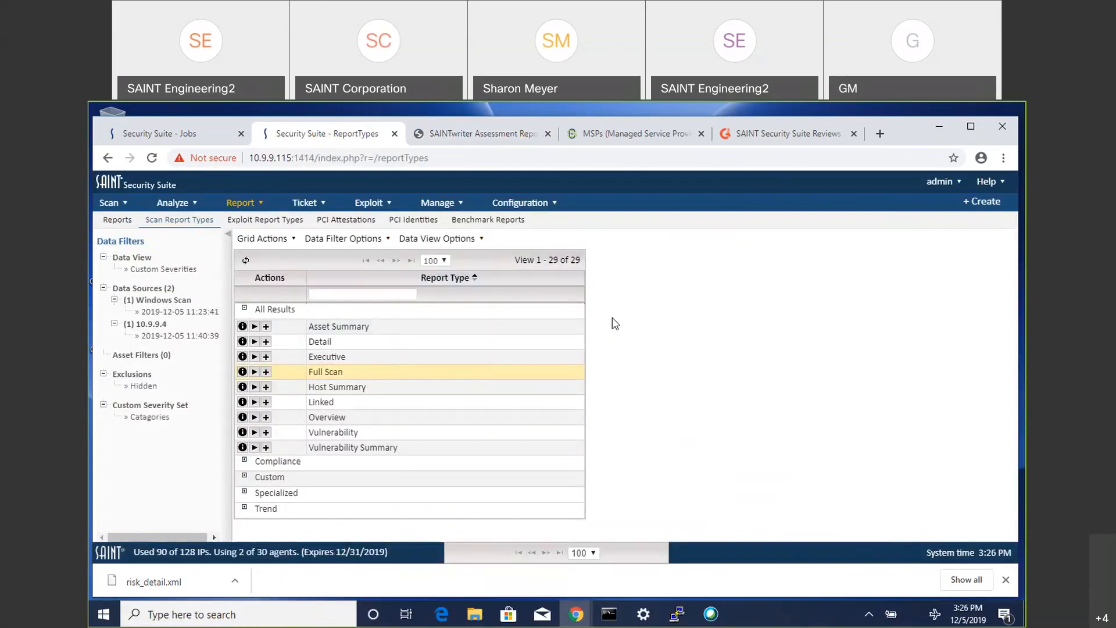
Step: Start a Full Scan report in HTML format and continue to its chart settings
left_click(254, 372)
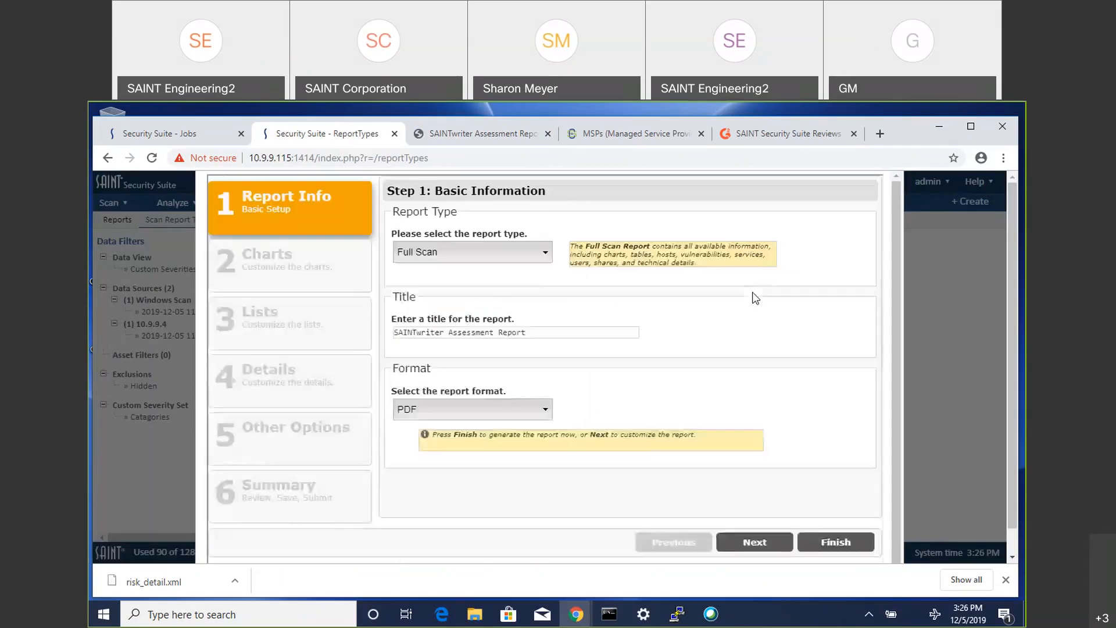
right_click(499, 411)
left_click(473, 411)
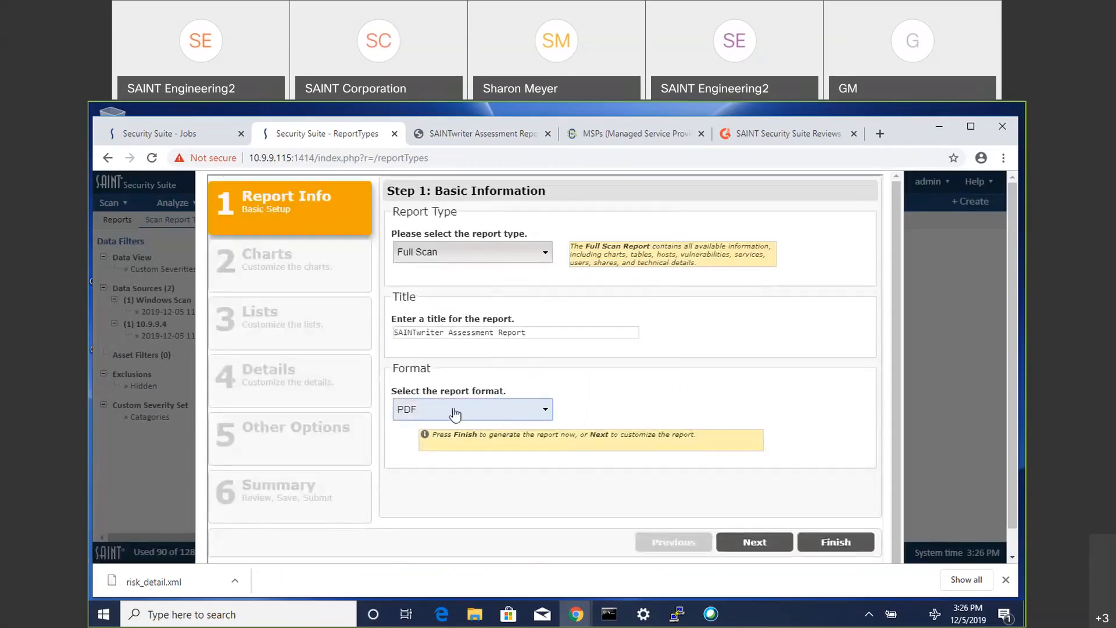
left_click(456, 413)
left_click(417, 459)
scroll(712, 391, "down", 1)
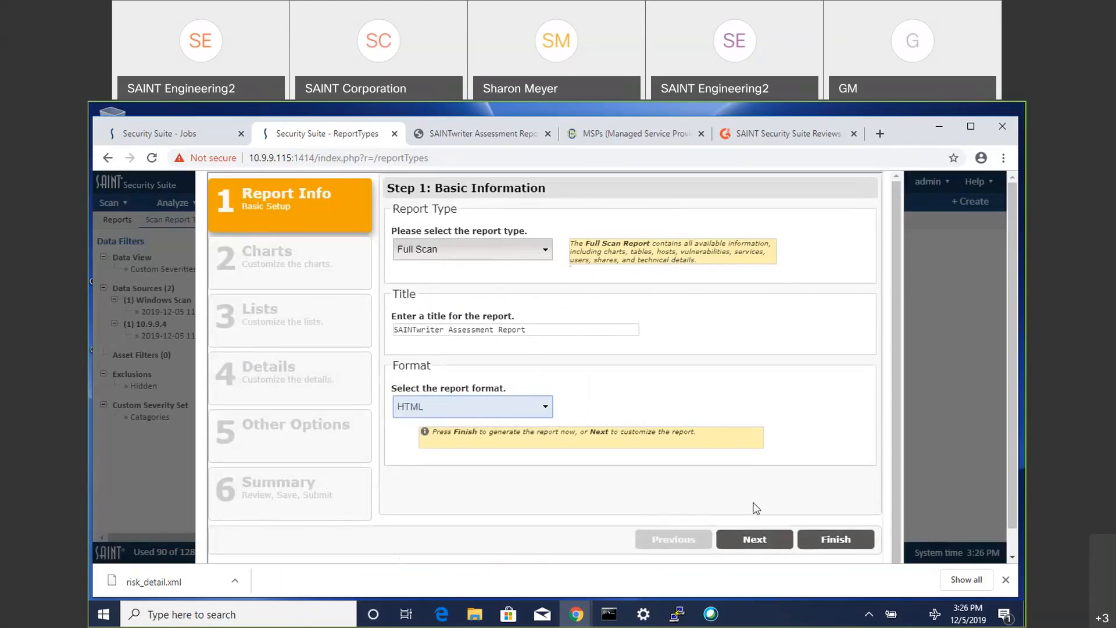
left_click(756, 539)
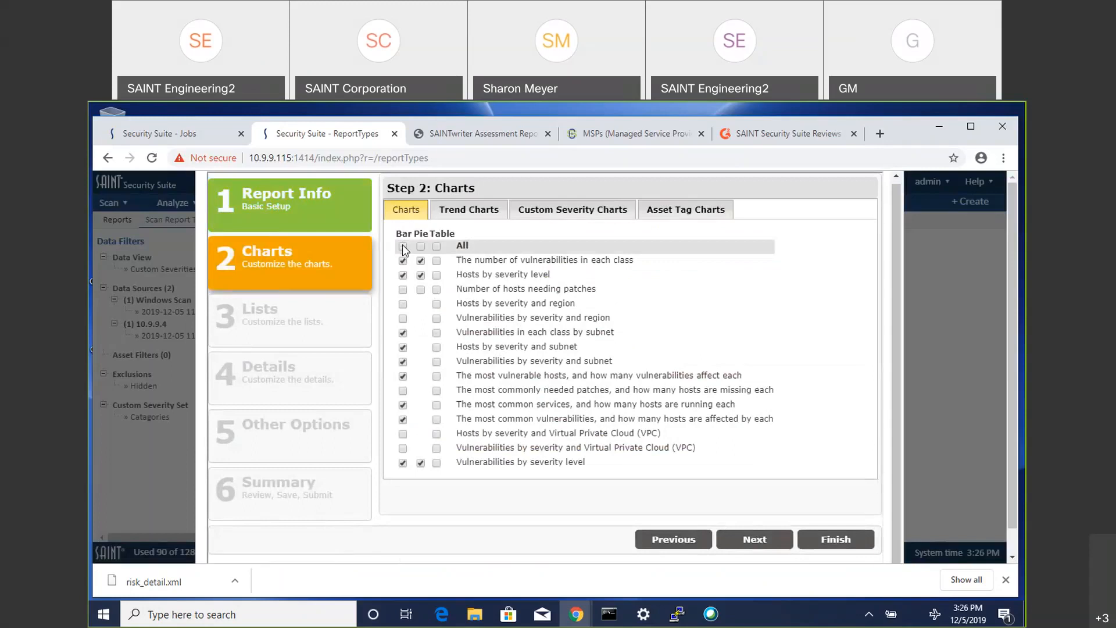
Step: Deselect all standard bar and pie charts, and include all bar and pie charts by custom severity
left_click(421, 247)
left_click(405, 248)
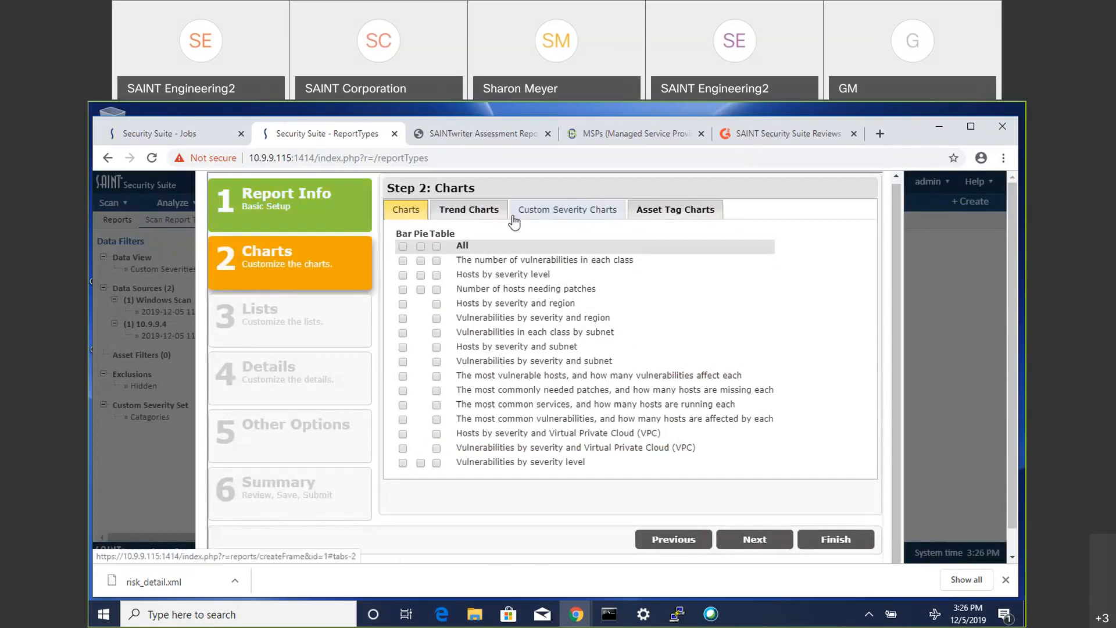
left_click(556, 212)
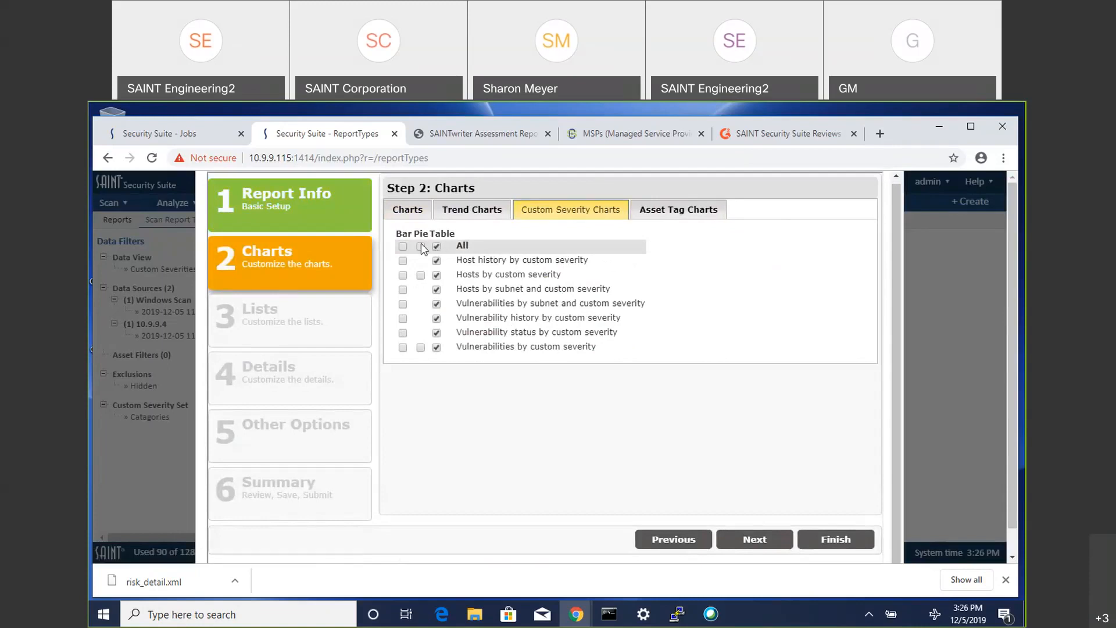
left_click(403, 247)
left_click(756, 540)
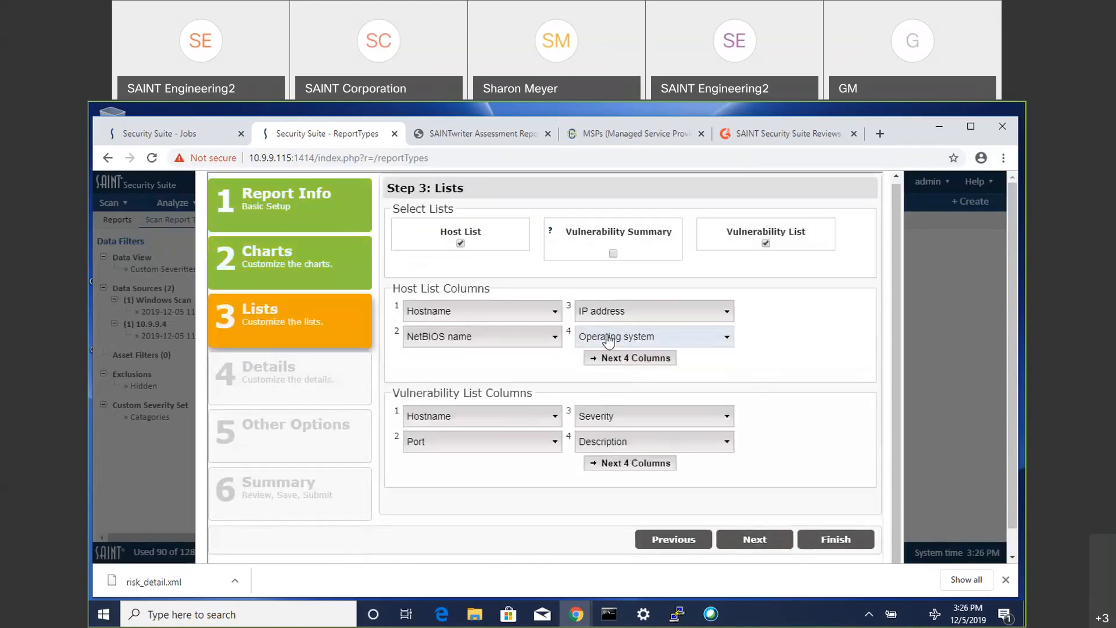
Step: Set column 7 of the report's host list to Custom severities
left_click(638, 356)
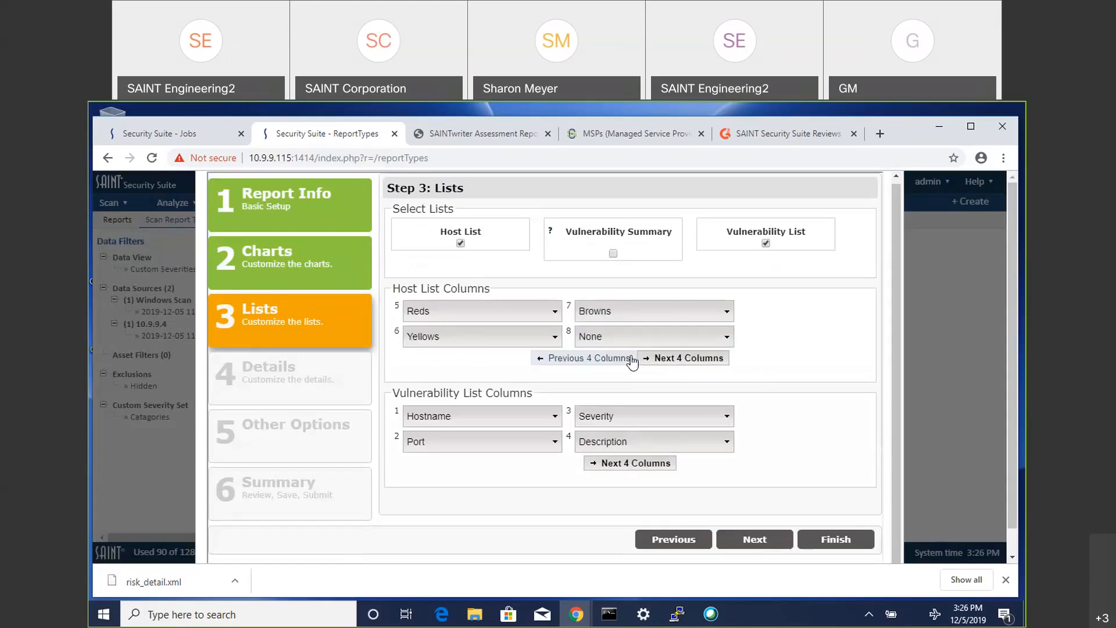
left_click(621, 318)
scroll(710, 366, "down", 1)
left_click_drag(731, 355, 726, 410)
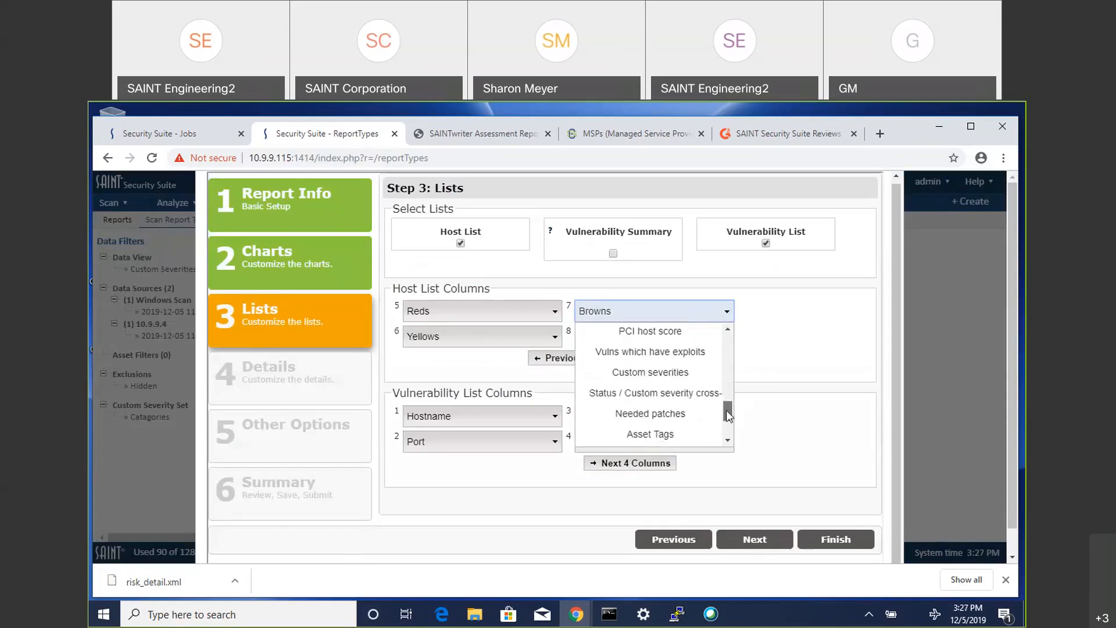
left_click(647, 373)
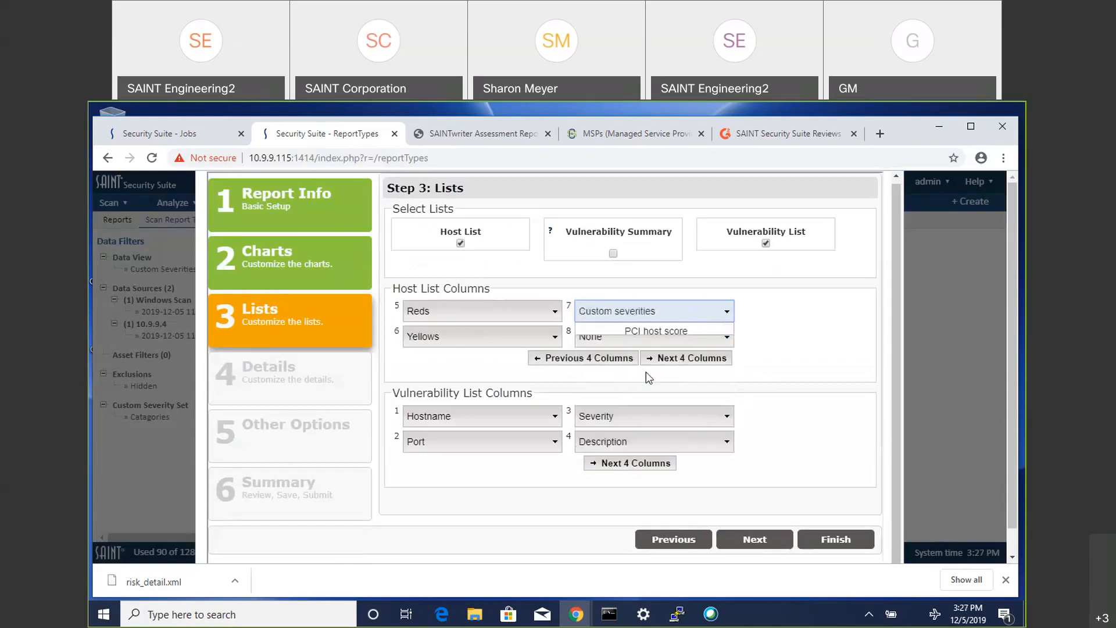
Step: Set column 7 of the report's vulnerability list to Custom Severity
left_click(640, 464)
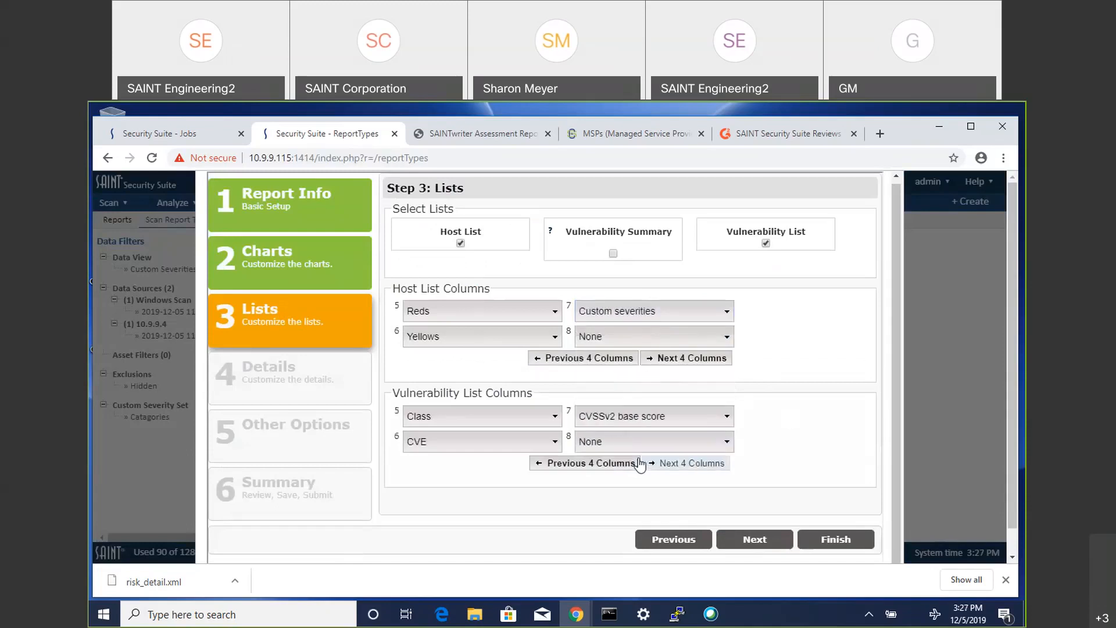
left_click(677, 422)
scroll(730, 444, "down", 3)
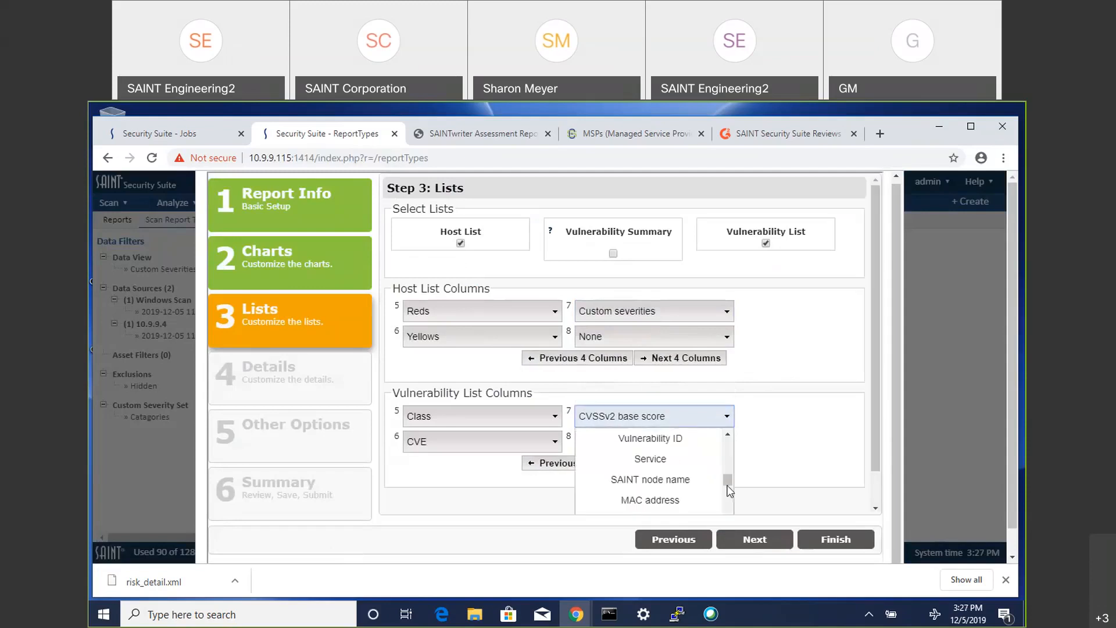
left_click_drag(872, 451, 871, 473)
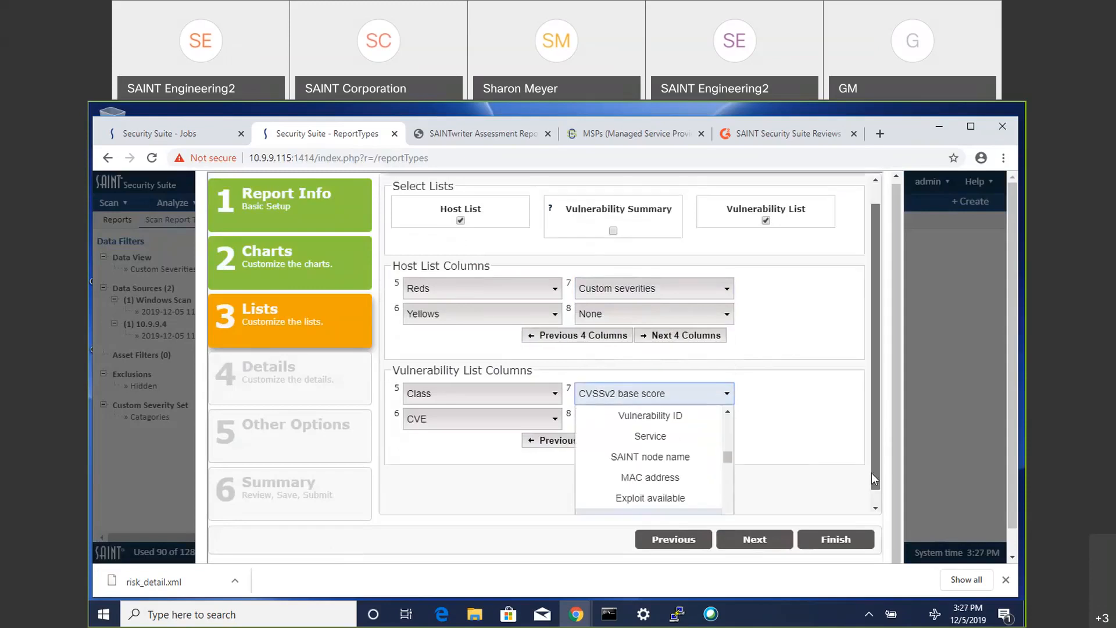
left_click_drag(727, 454, 729, 494)
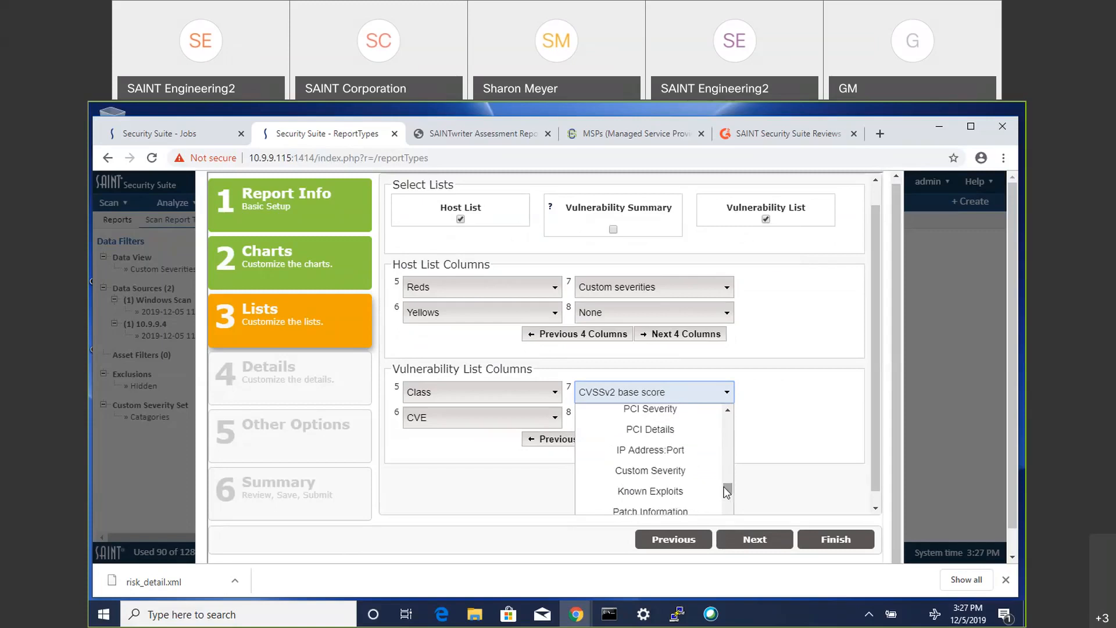
left_click(651, 471)
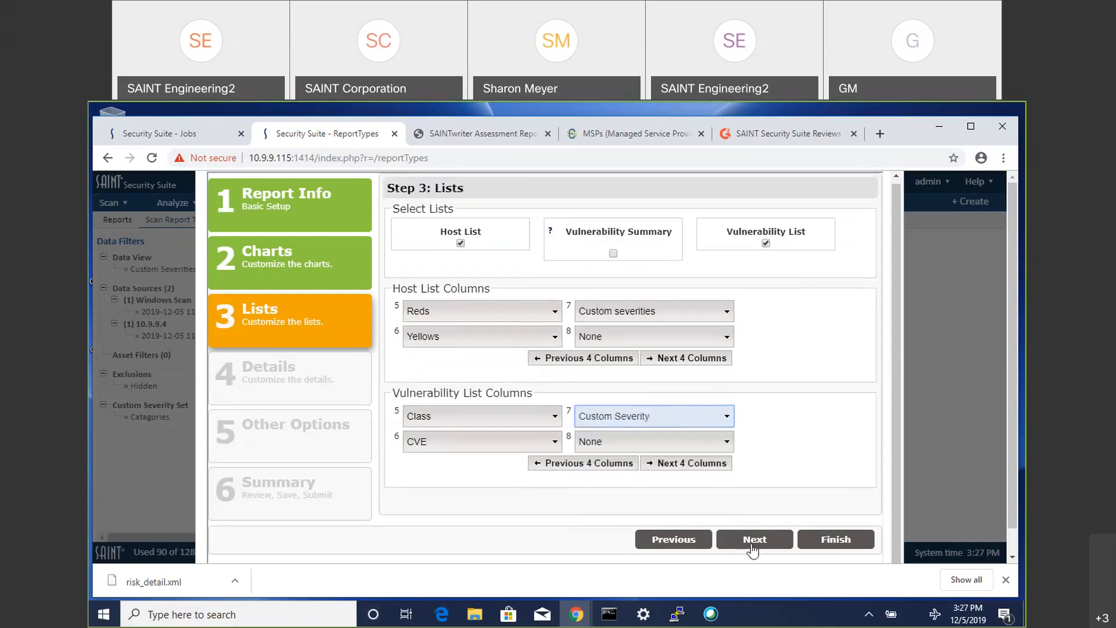
Step: Keep the remaining report options, save the settings as a custom report type named Catagories, and generate the report
left_click(753, 547)
left_click(753, 543)
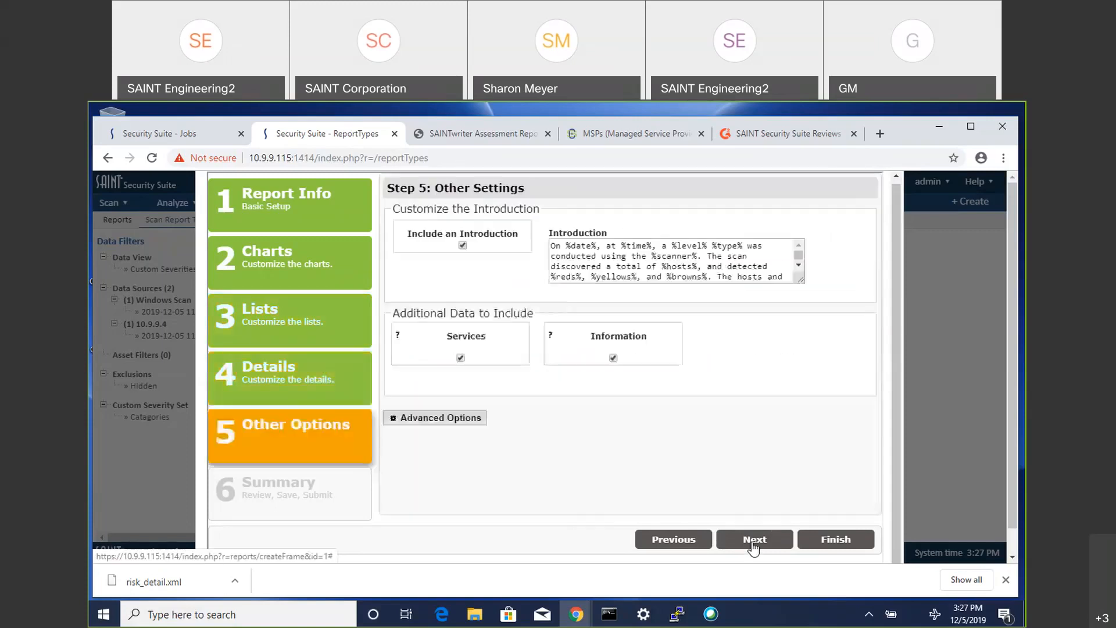
left_click(754, 542)
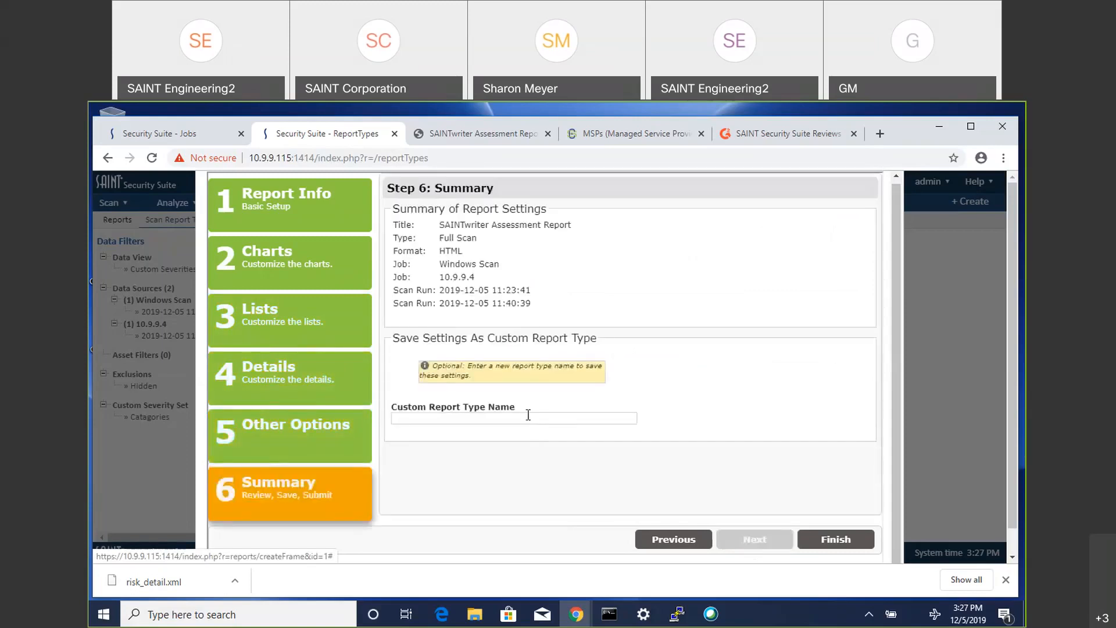
left_click(528, 418)
type("Catagories")
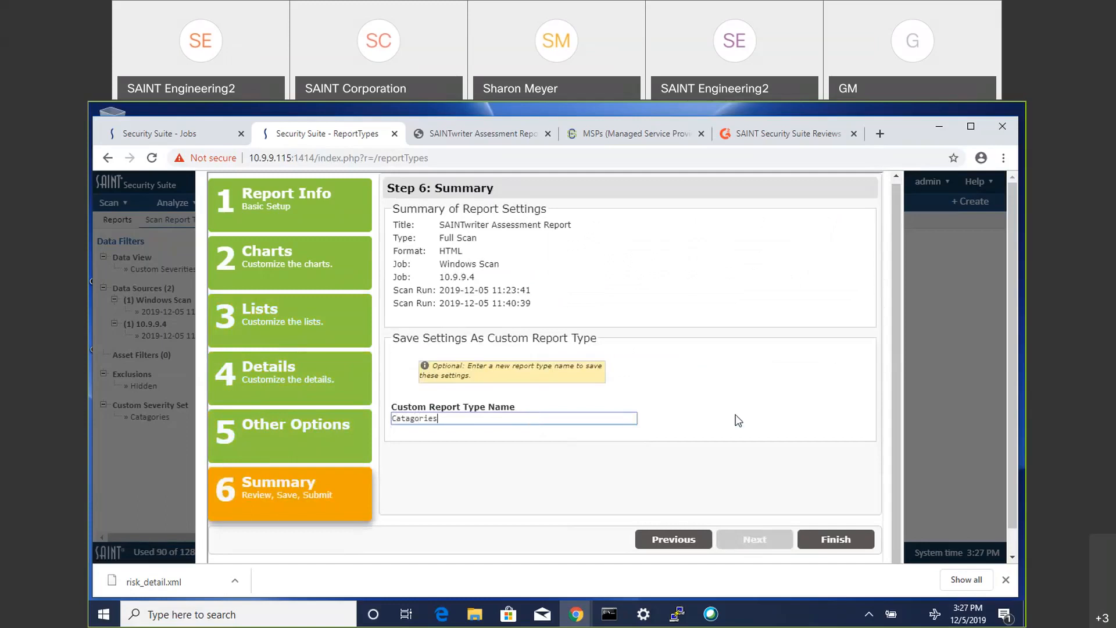
left_click(836, 539)
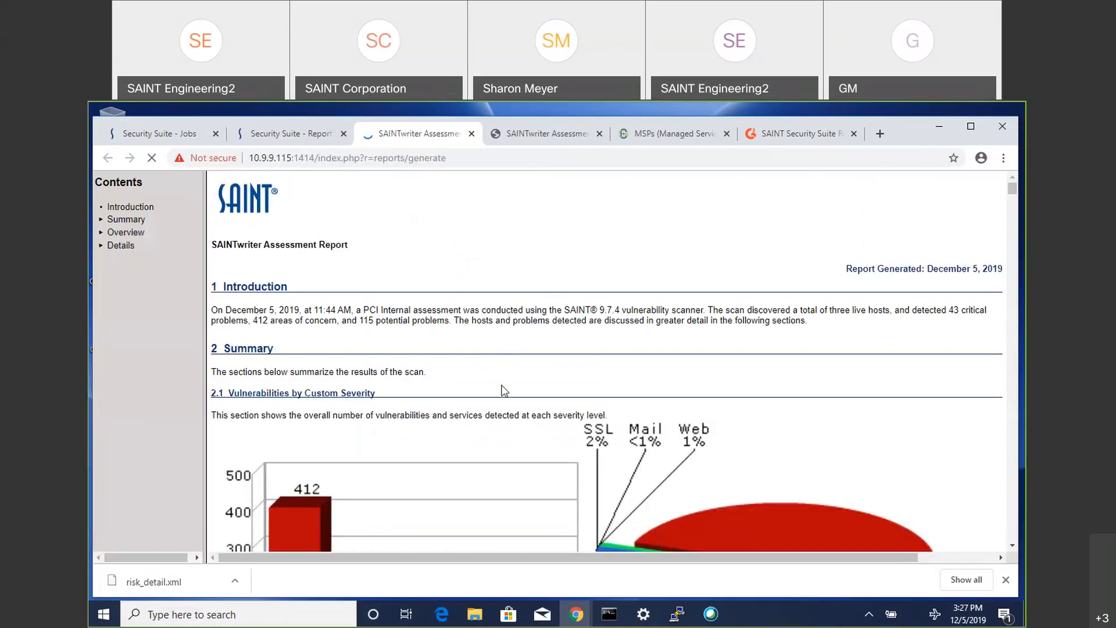
Step: Examine the new report's introduction and its charts and tables of vulnerabilities and hosts by Catagories severity
scroll(504, 391, "down", 1)
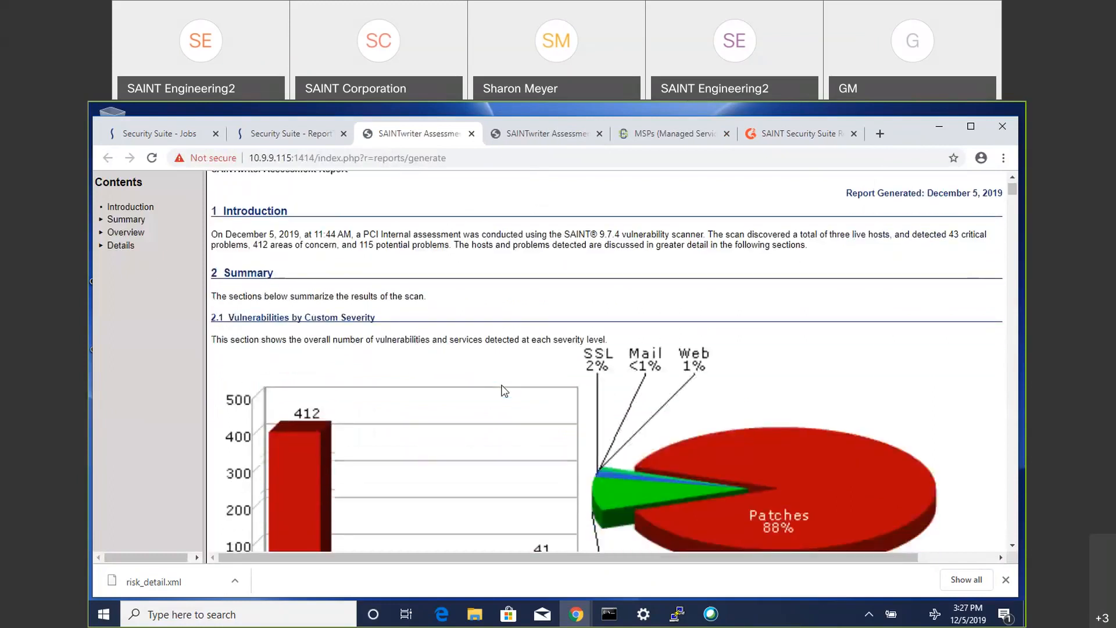
scroll(504, 391, "down", 2)
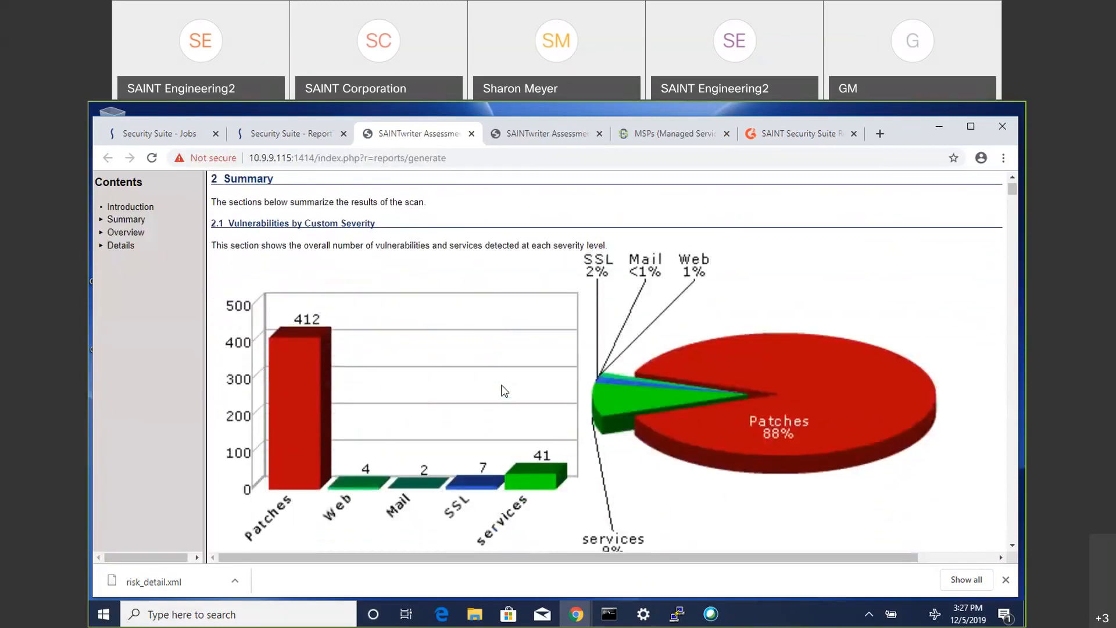
scroll(504, 391, "down", 1)
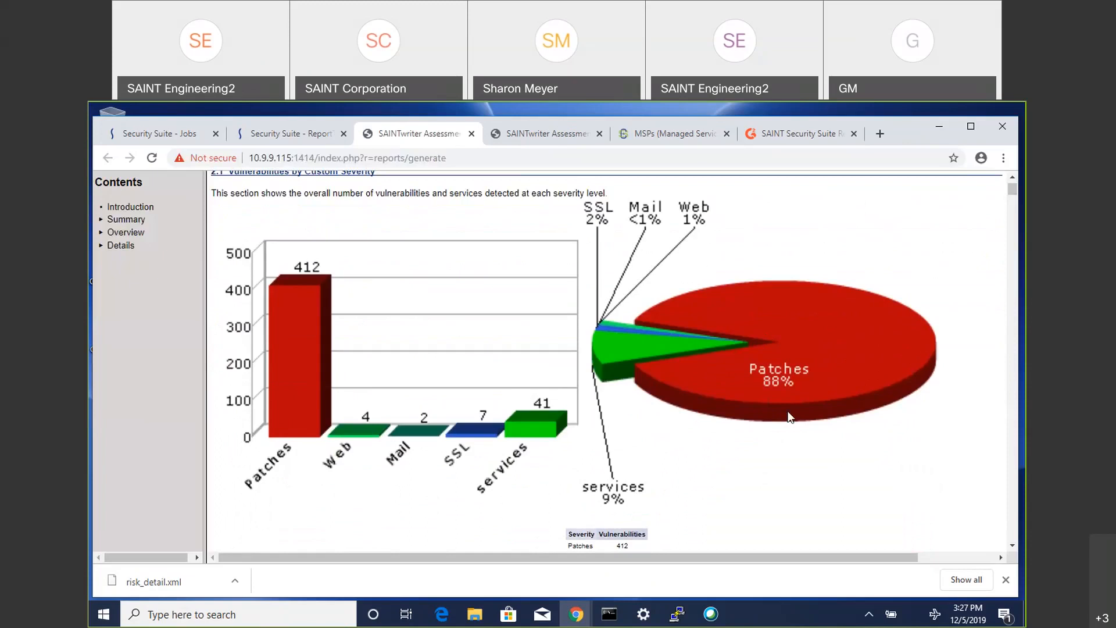
scroll(791, 416, "down", 1)
scroll(791, 416, "down", 1)
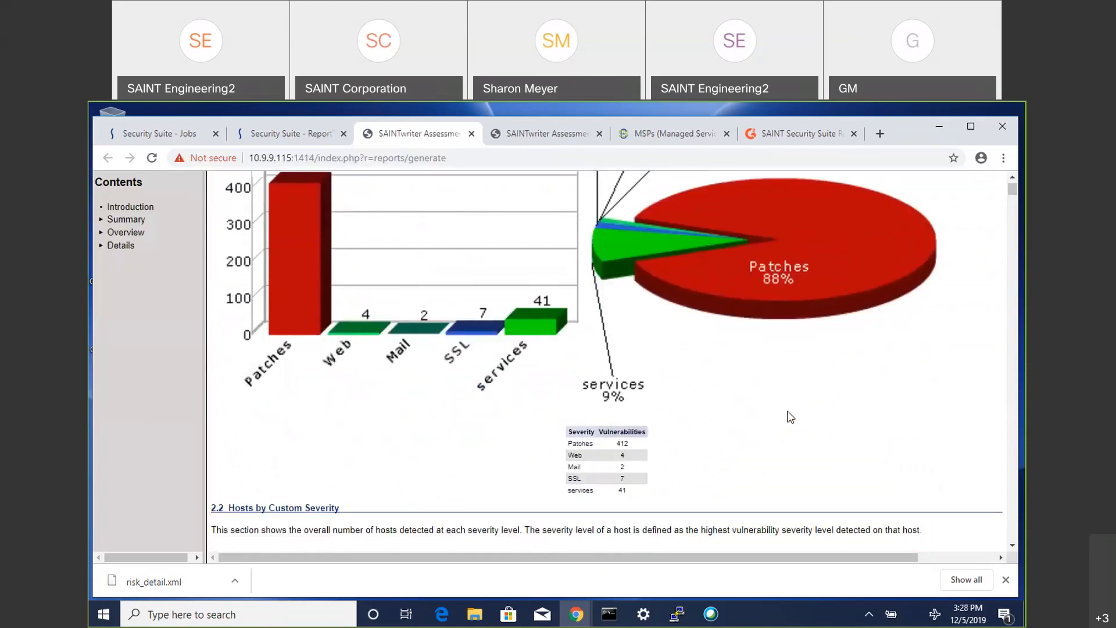
scroll(791, 418, "down", 4)
scroll(789, 412, "down", 6)
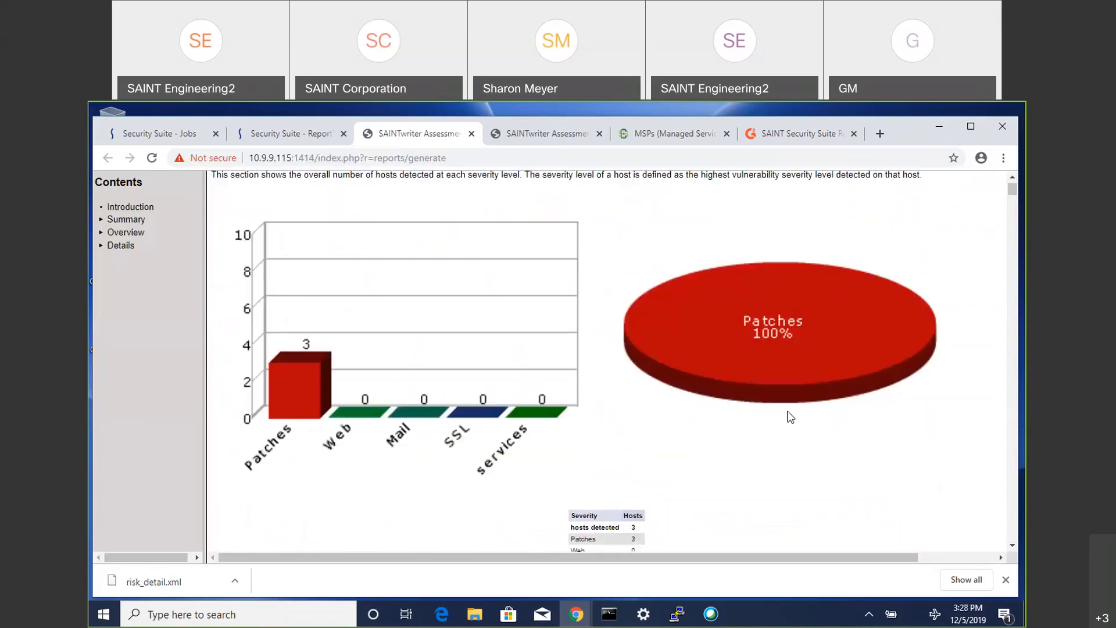
Step: Examine the report's remaining summary charts and tables of vulnerability status and host history by custom severity
scroll(791, 417, "down", 7)
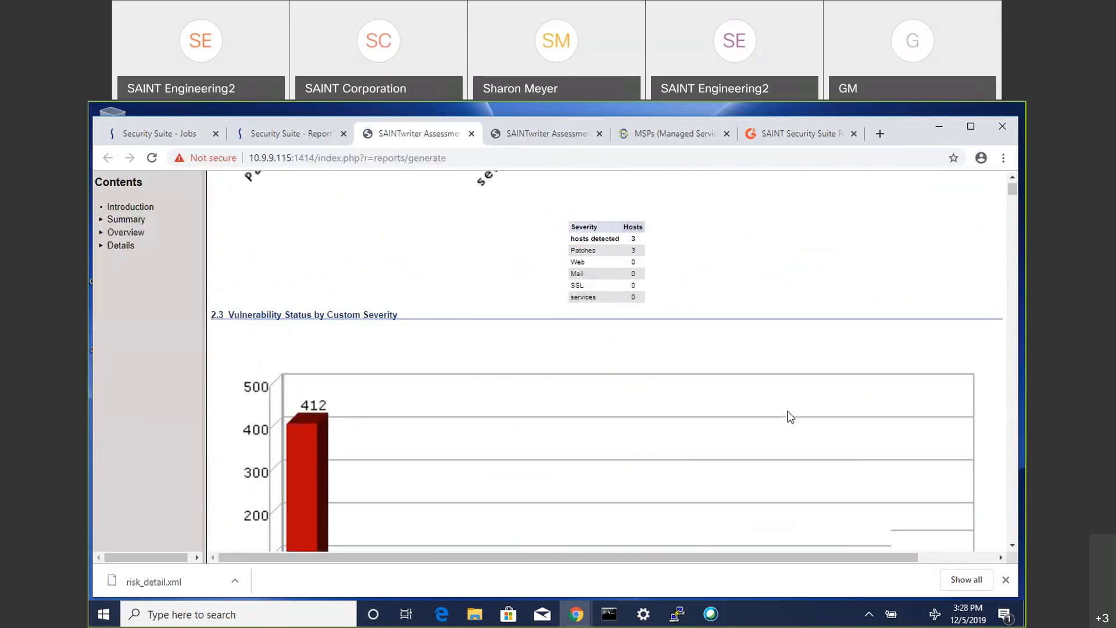
scroll(791, 417, "down", 7)
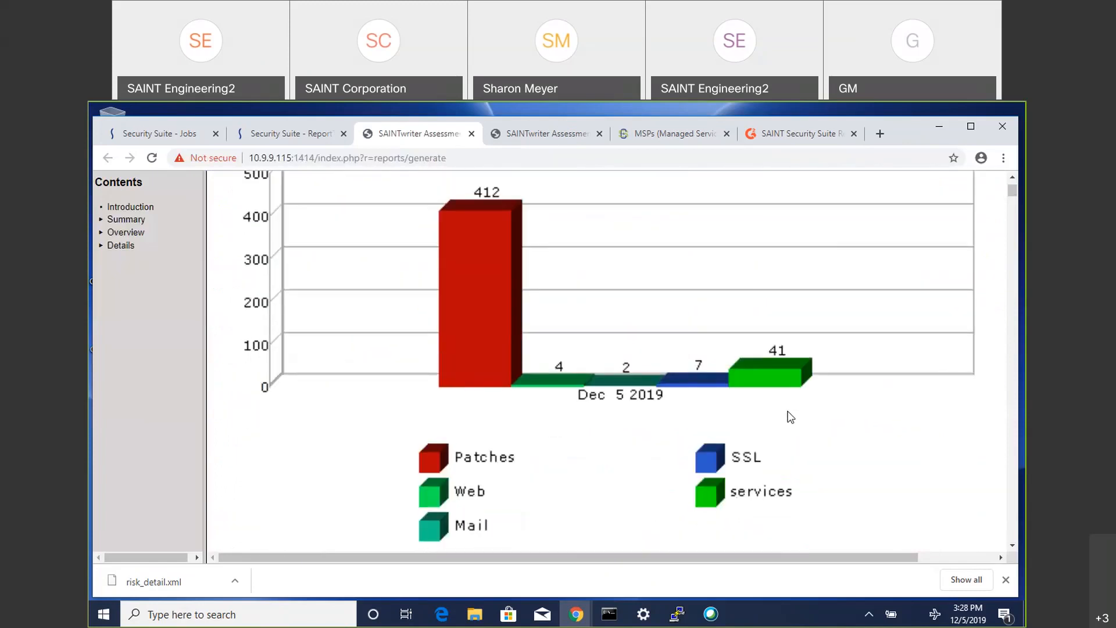
scroll(791, 417, "down", 4)
scroll(790, 417, "down", 4)
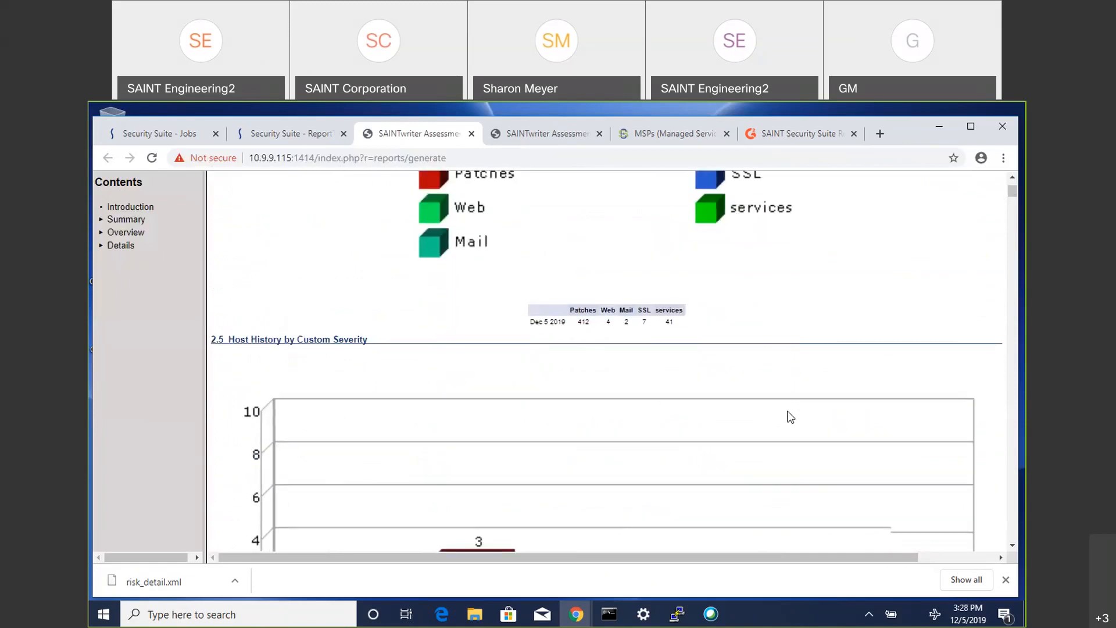
scroll(791, 417, "down", 5)
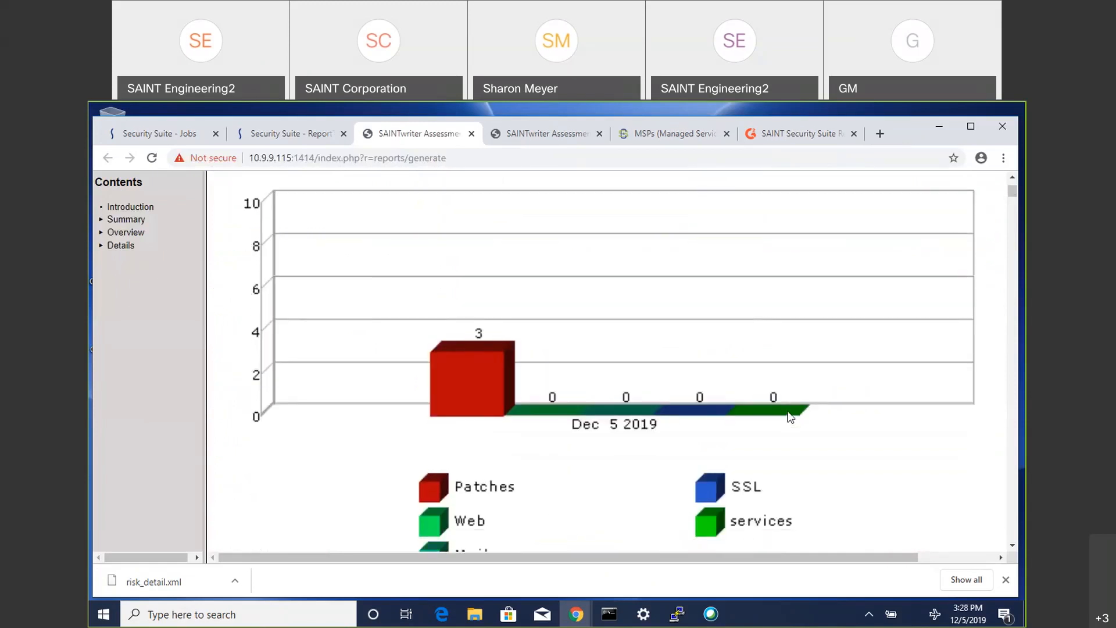
scroll(791, 417, "down", 3)
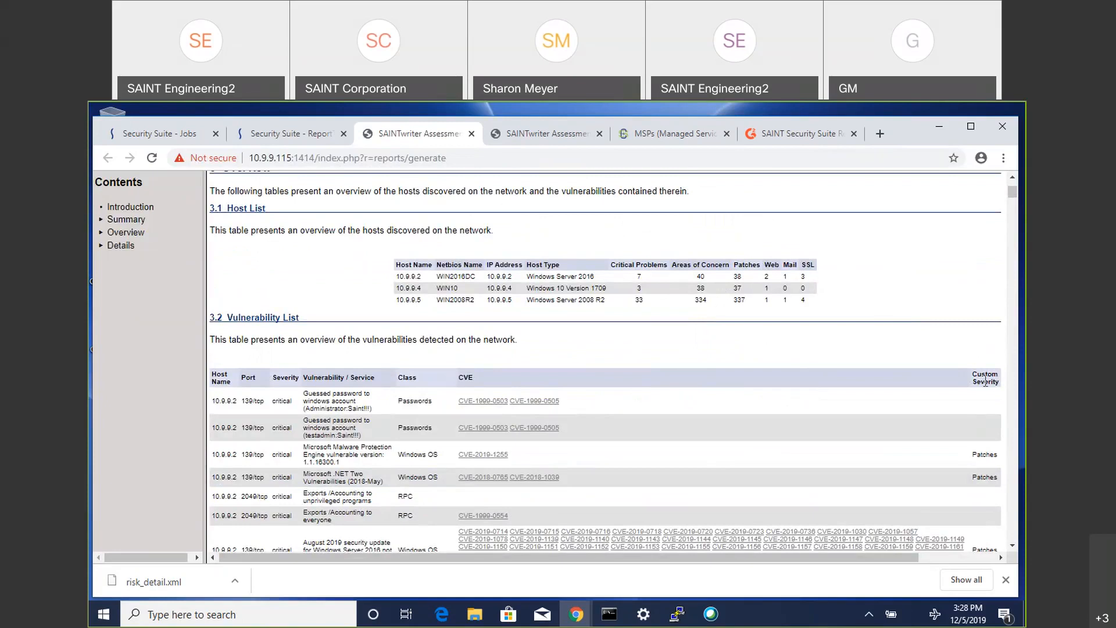
Step: Examine the Custom Severity column in the report's vulnerability list and return to the host list
scroll(925, 417, "down", 3)
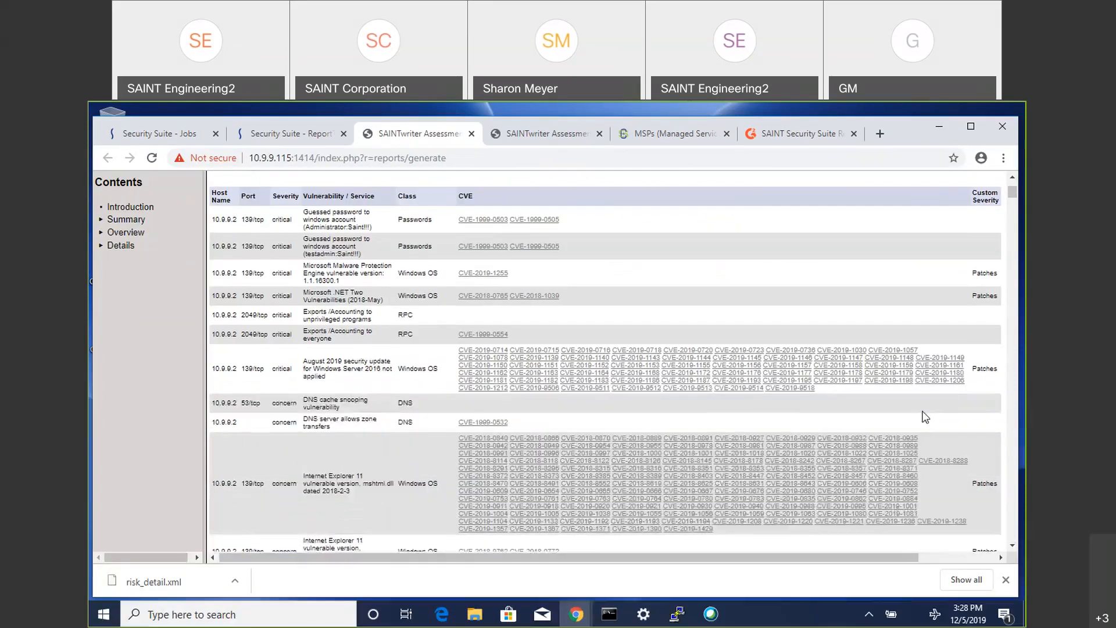
scroll(925, 417, "down", 3)
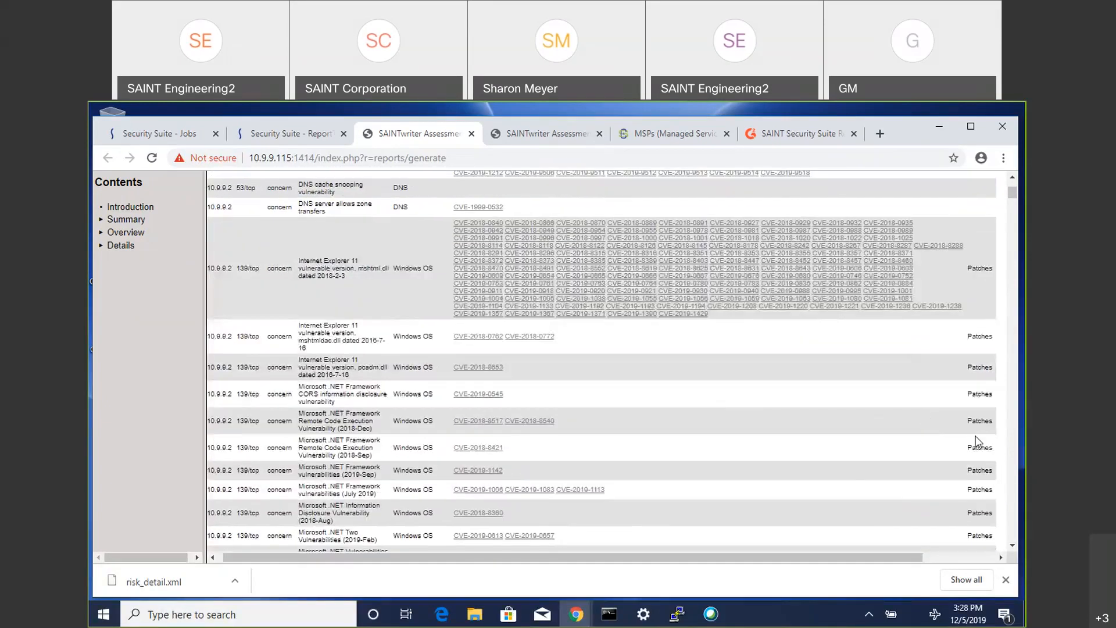
scroll(854, 469, "down", 4)
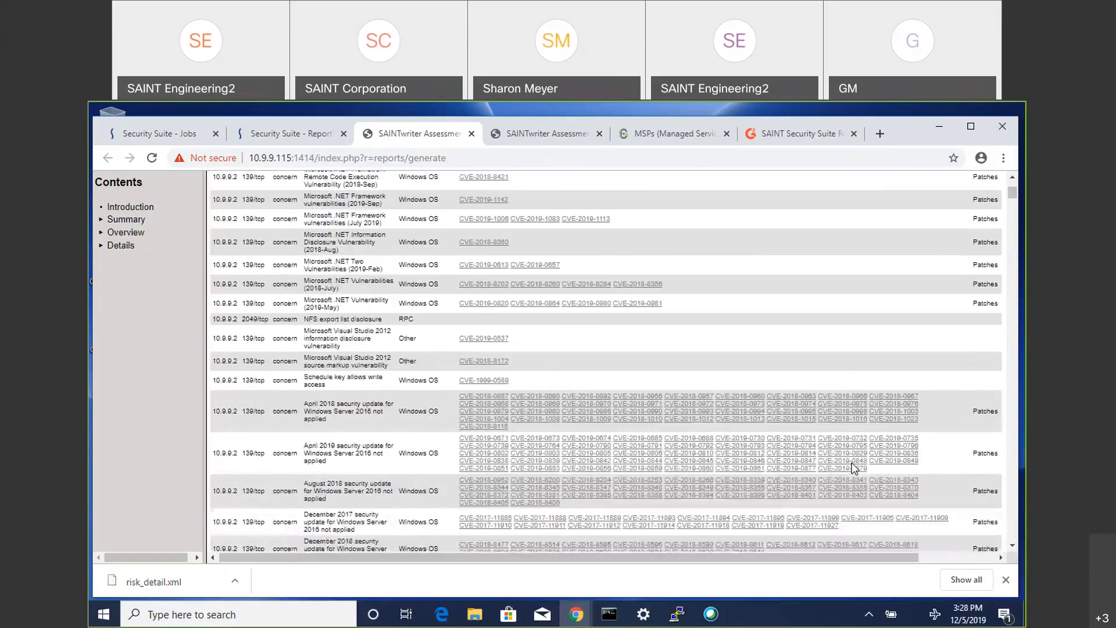
scroll(854, 469, "down", 5)
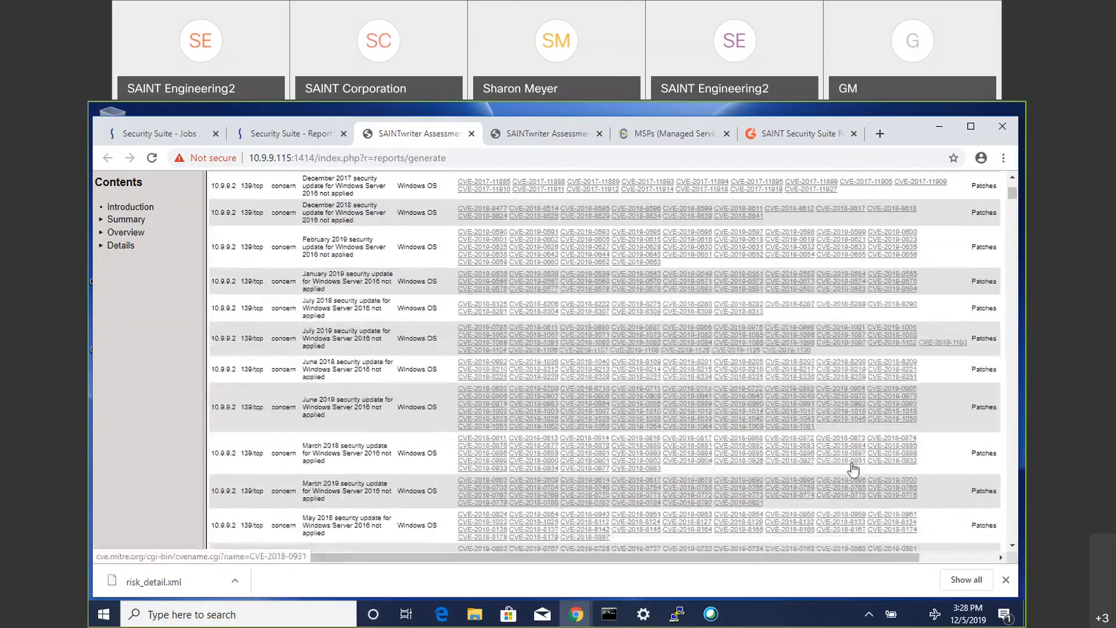
scroll(853, 469, "up", 4)
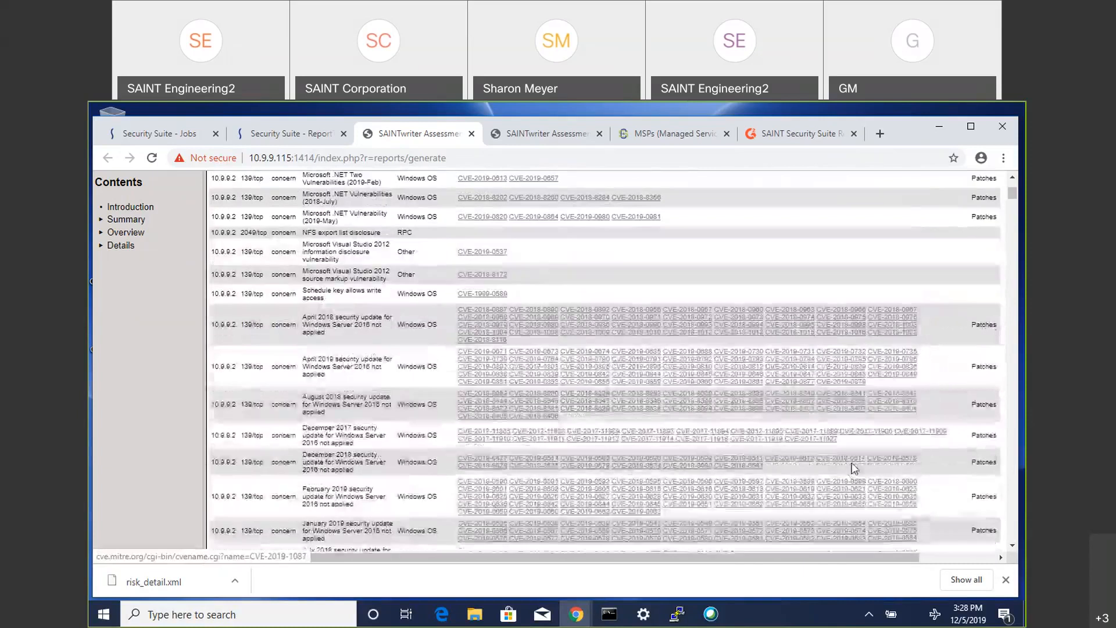
scroll(853, 468, "up", 4)
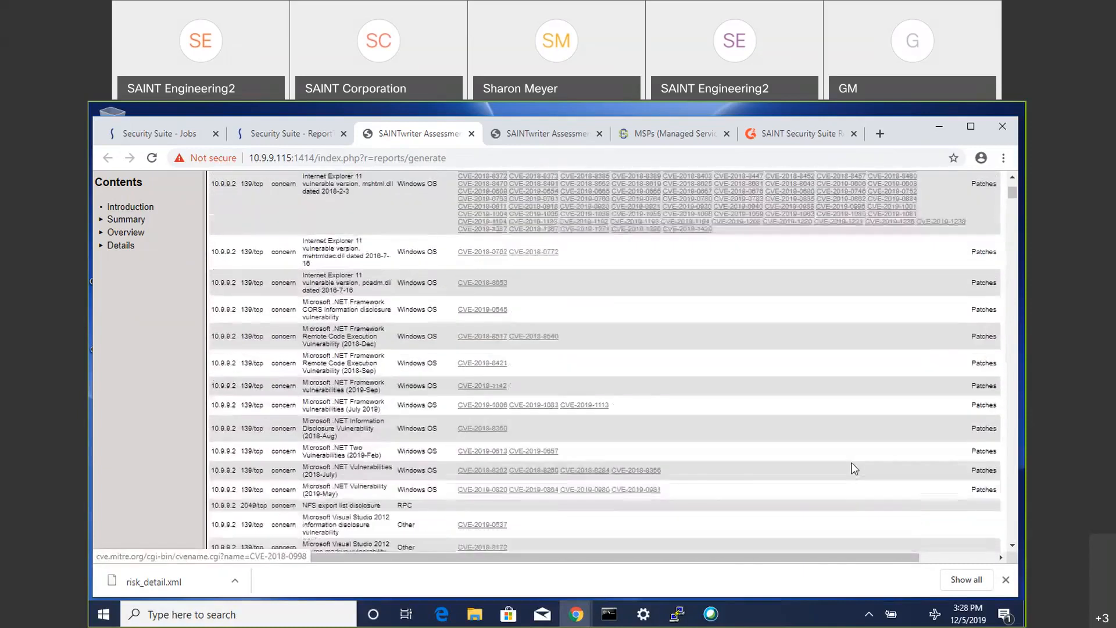
scroll(853, 468, "up", 10)
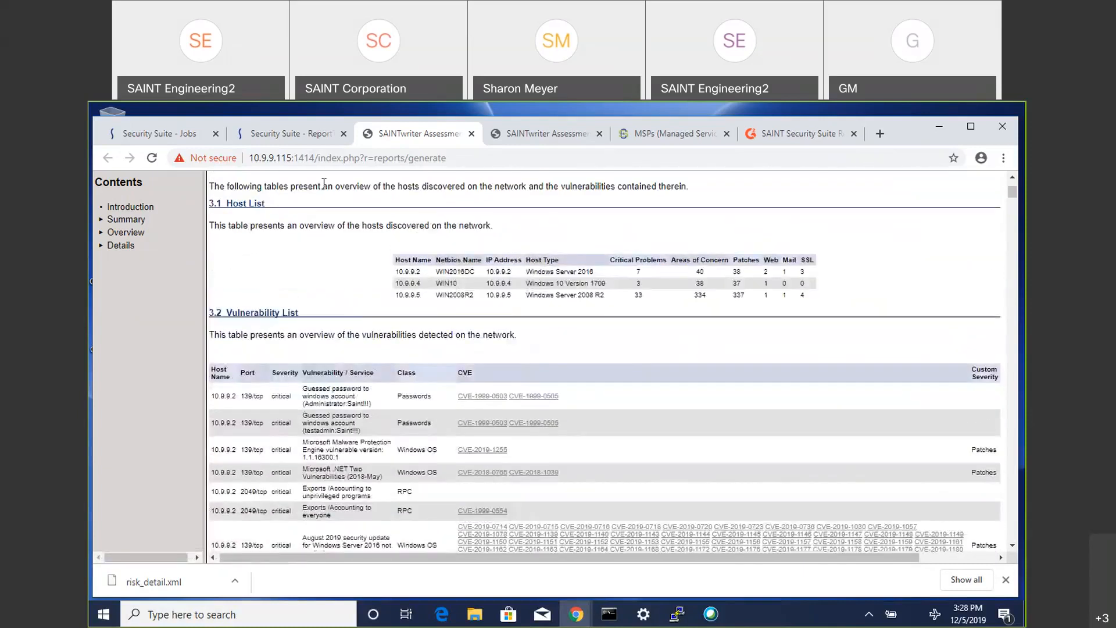
Step: Return to Security Suite and view the list of custom severities in the PCI and Catagories sets
left_click(290, 133)
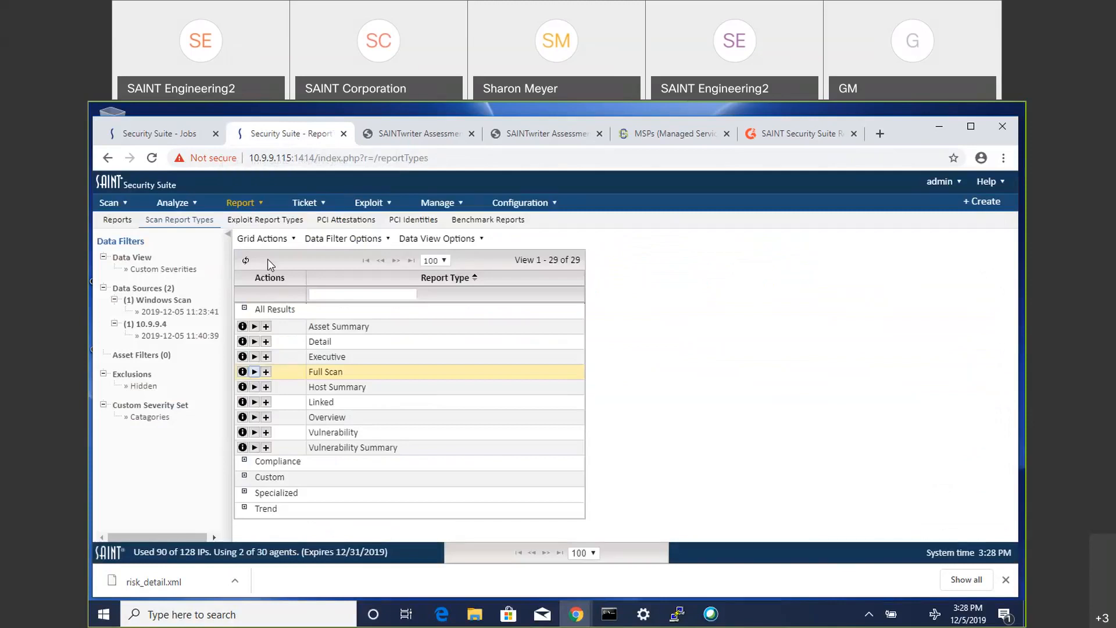
mouse_move(172, 203)
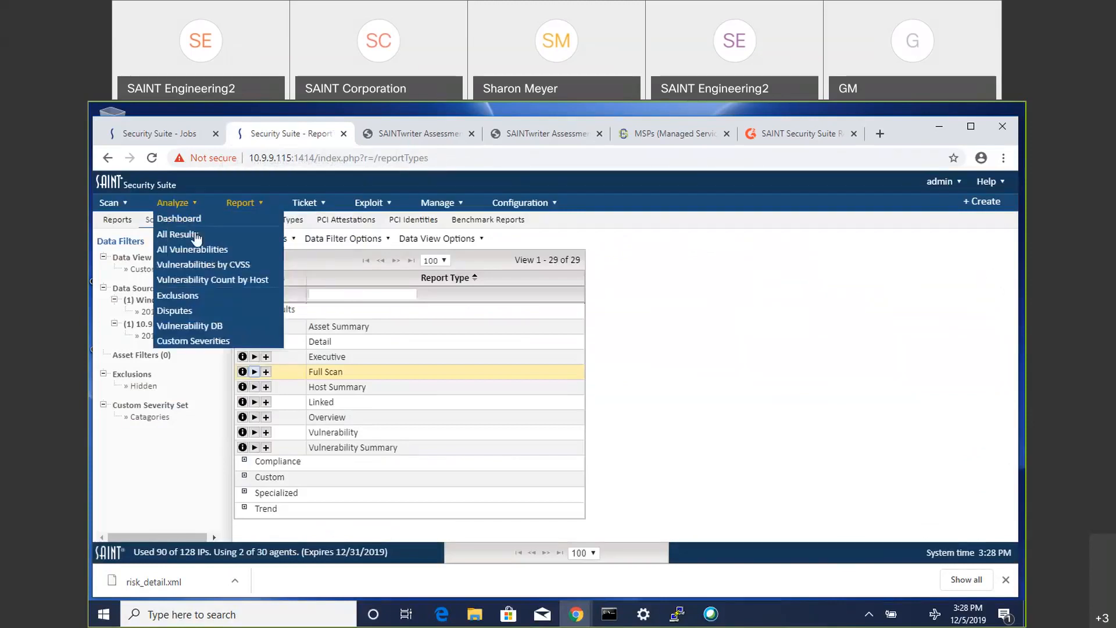
left_click(194, 342)
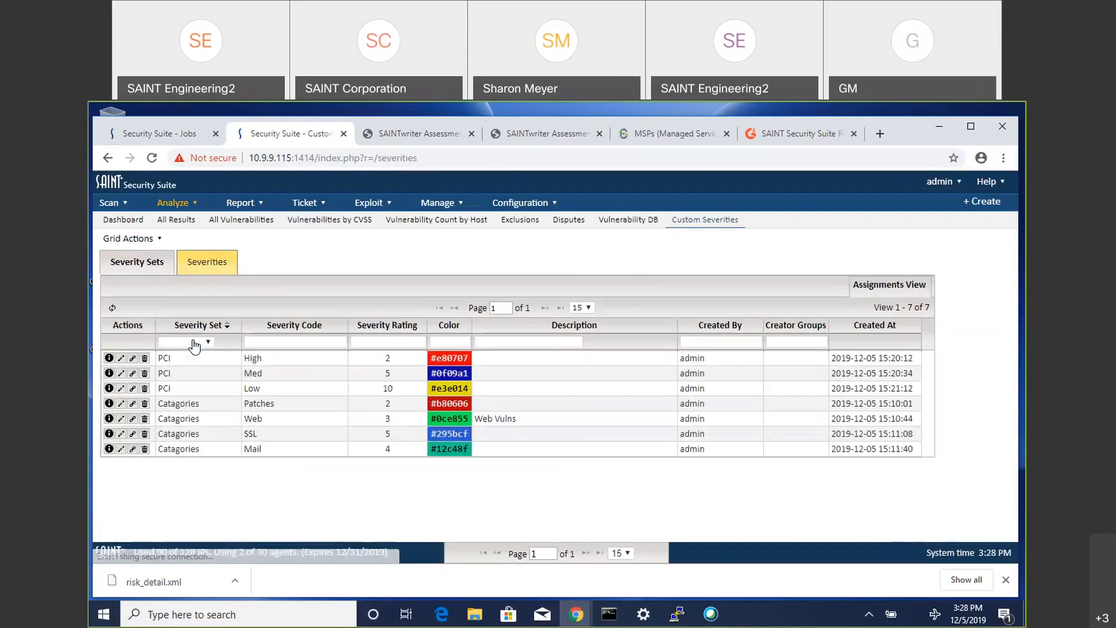
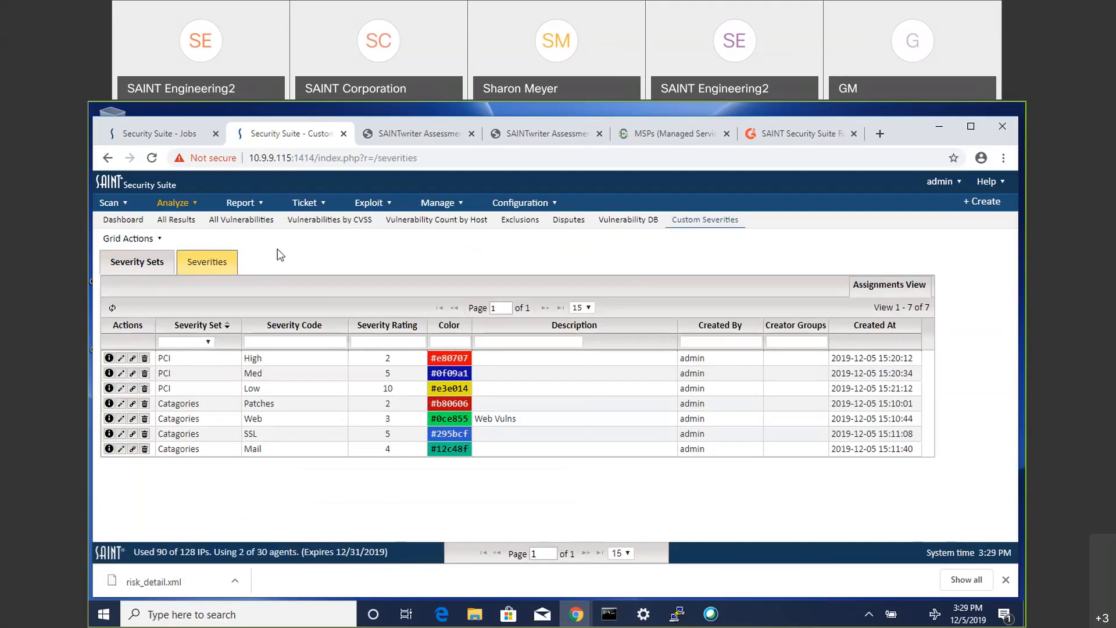
Step: Open the analysis dashboard and load the data view listed directly before Custom Severities
left_click(172, 202)
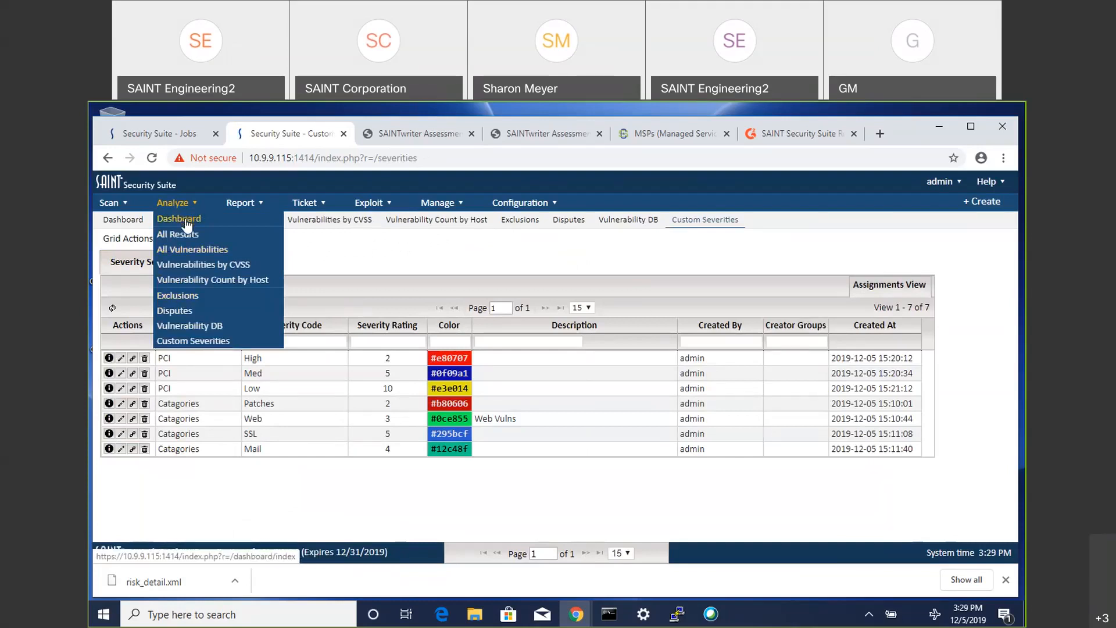
left_click(186, 223)
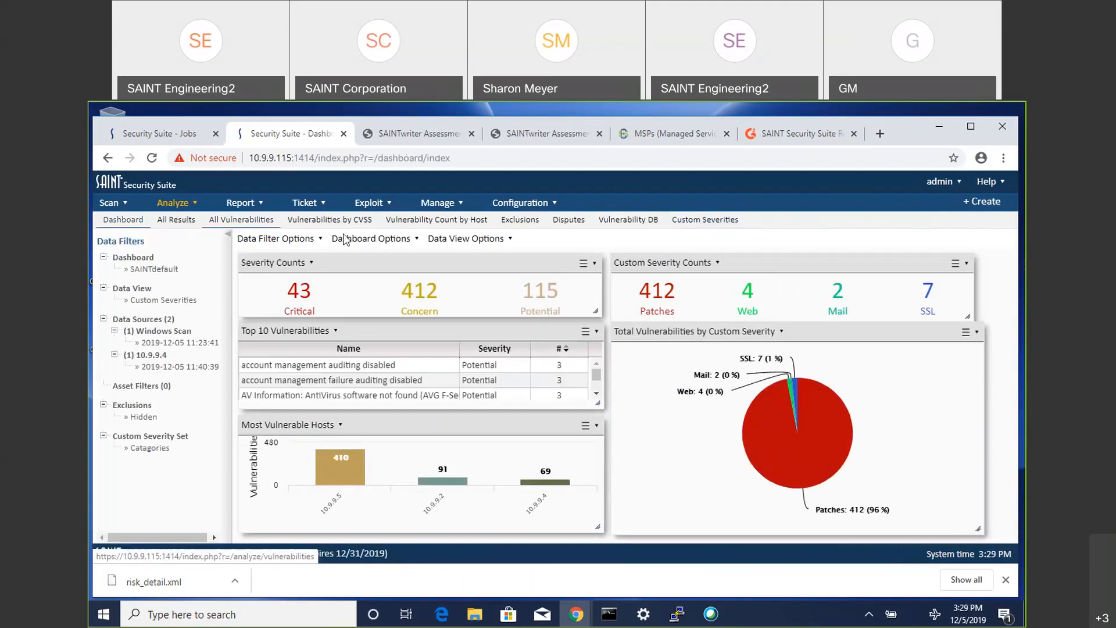
left_click(504, 238)
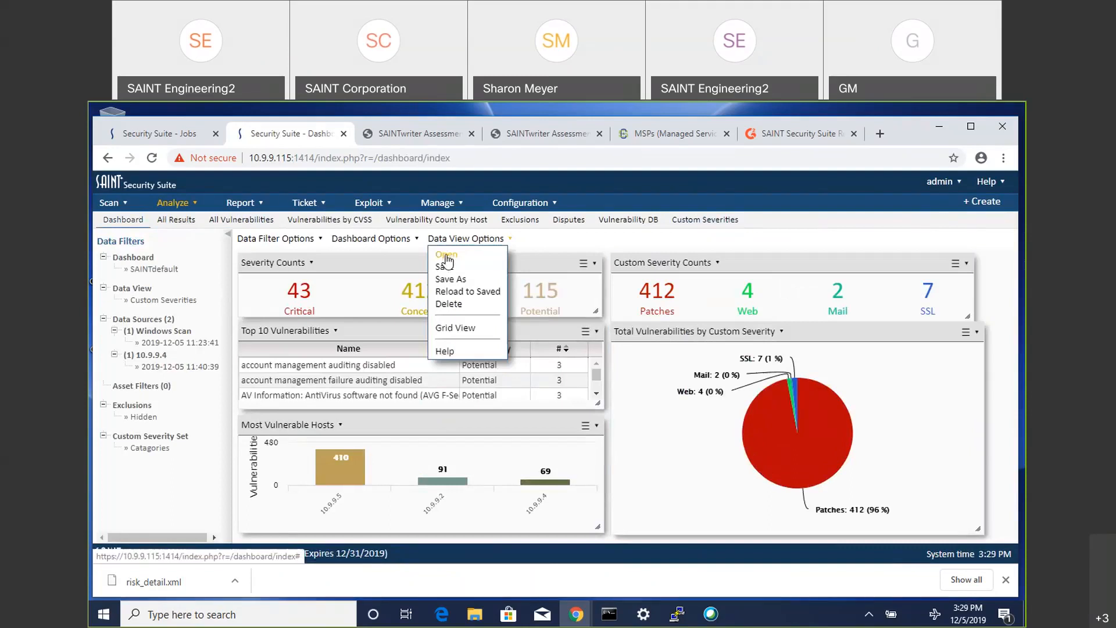
left_click(446, 255)
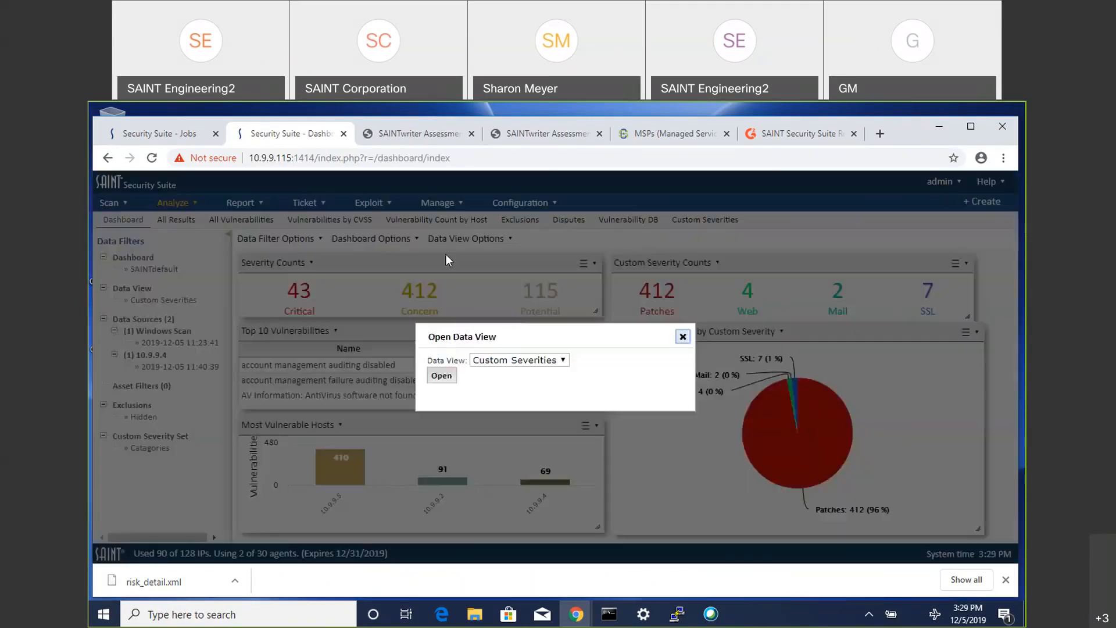
left_click(565, 363)
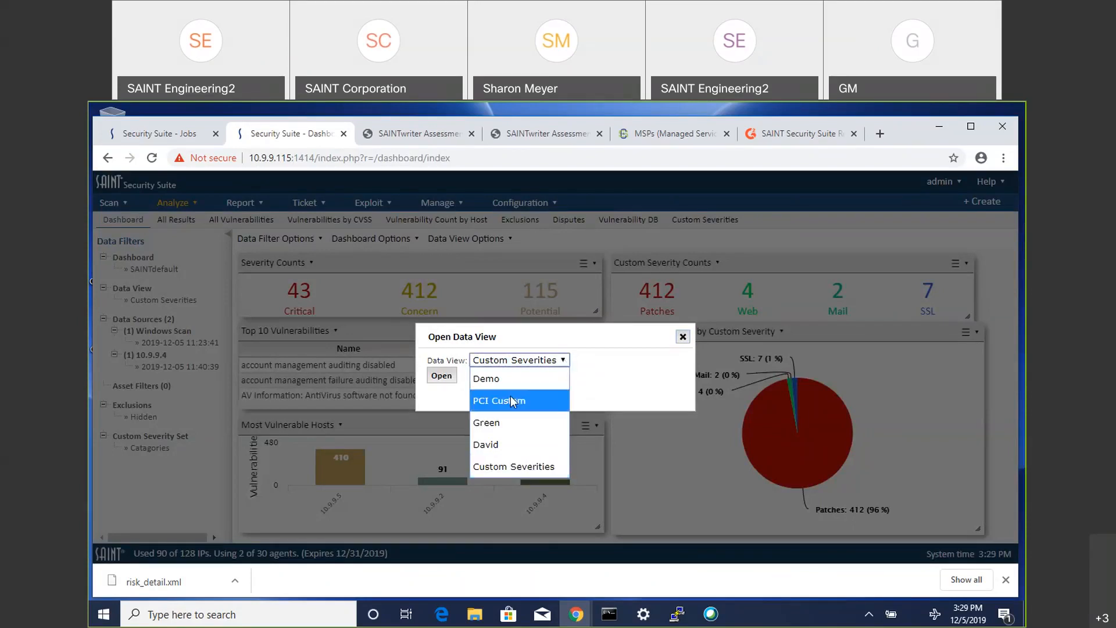
left_click(488, 444)
left_click(436, 378)
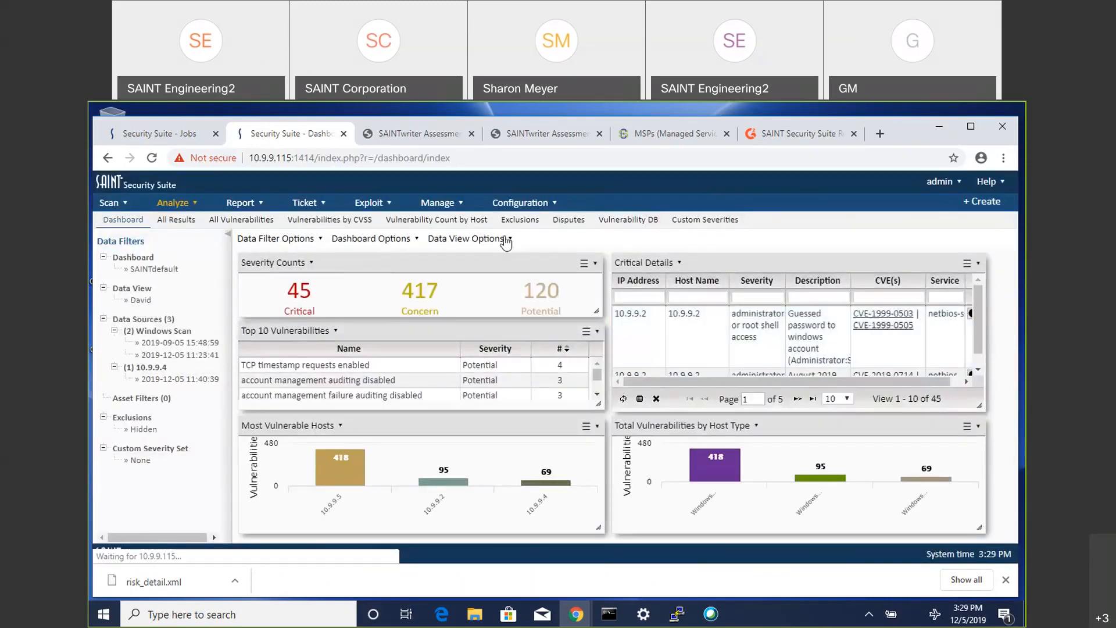
Step: Open the Custom Severities data view on the dashboard
left_click(488, 239)
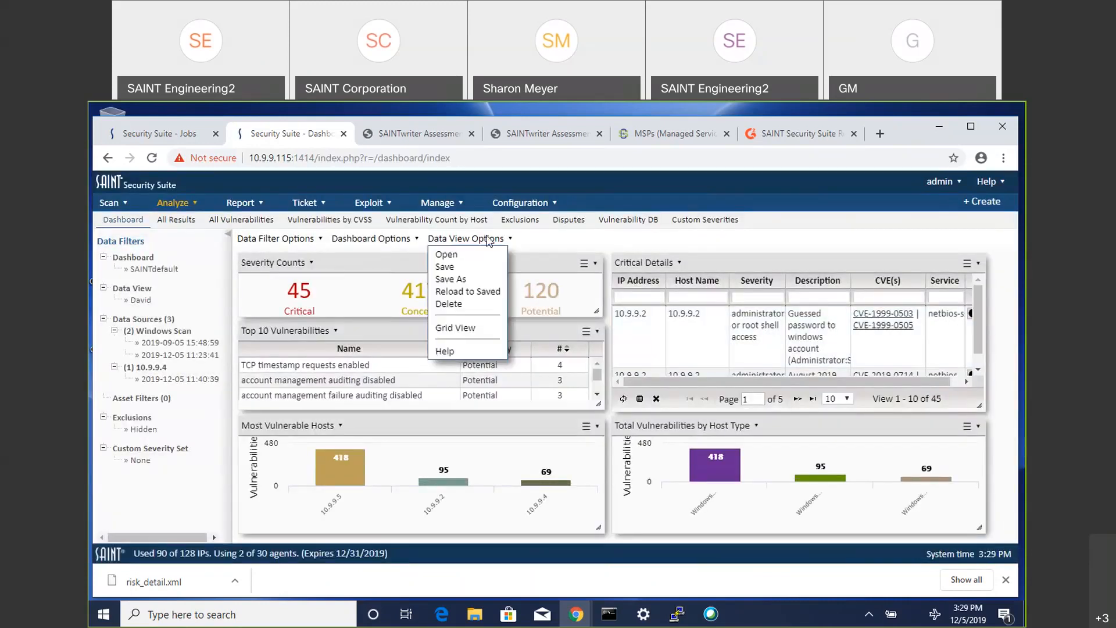
left_click(446, 254)
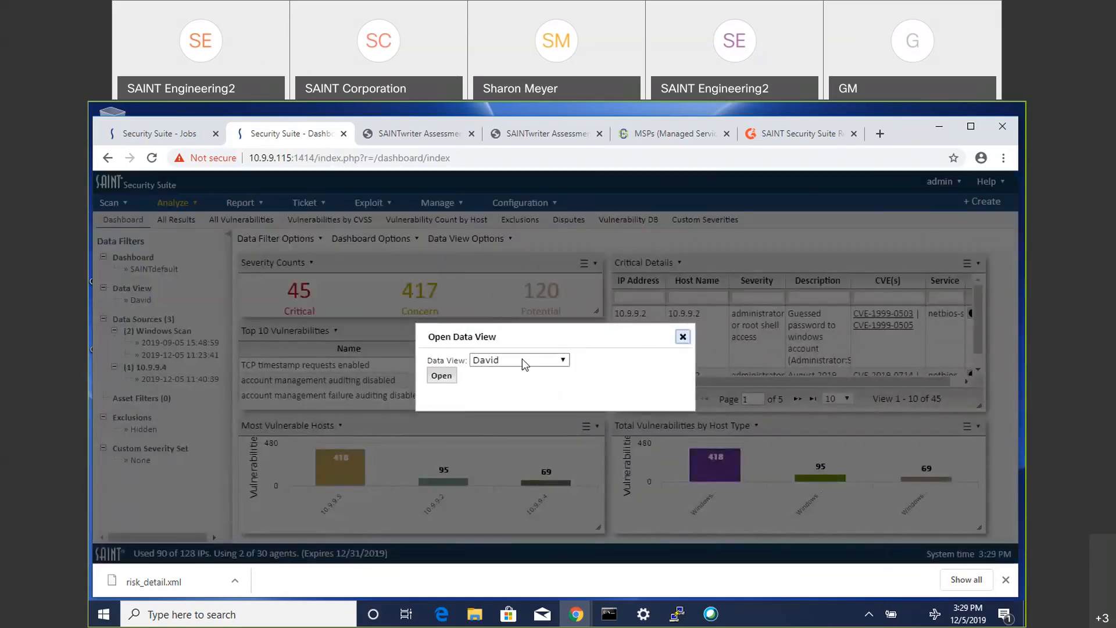
left_click(522, 360)
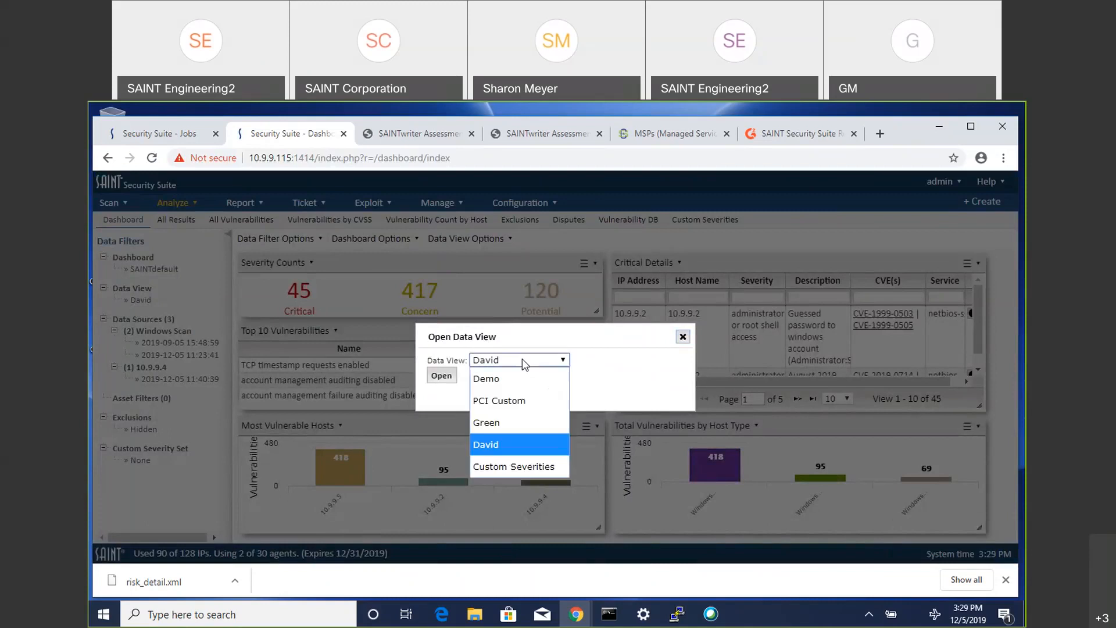
left_click(514, 466)
left_click(449, 378)
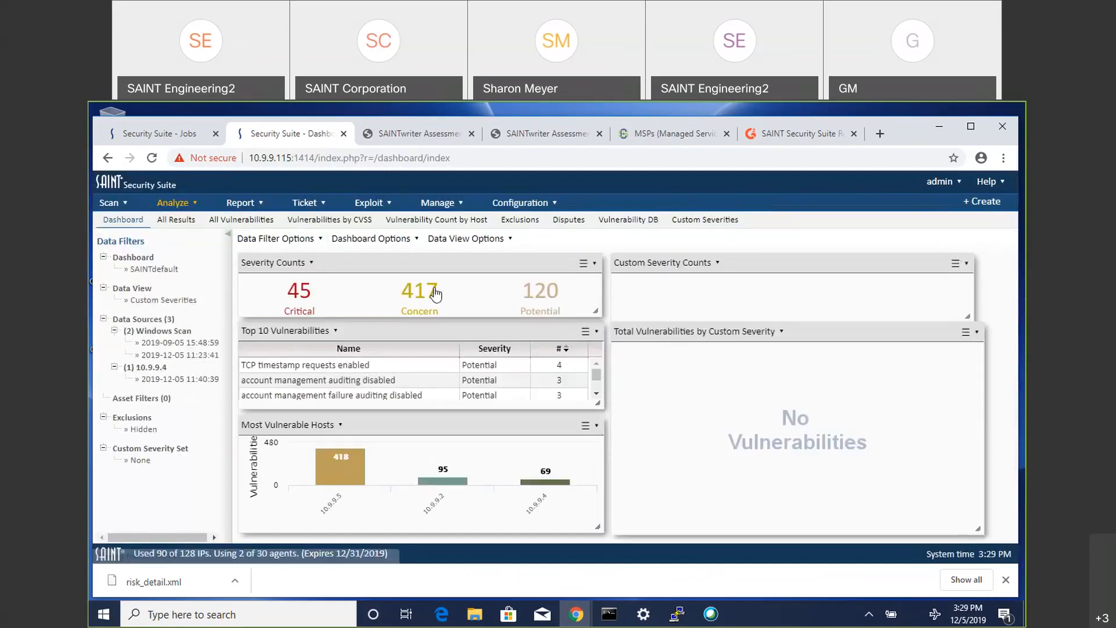
Step: Filter the dashboard data by the Catagories custom severity set
mouse_move(305, 244)
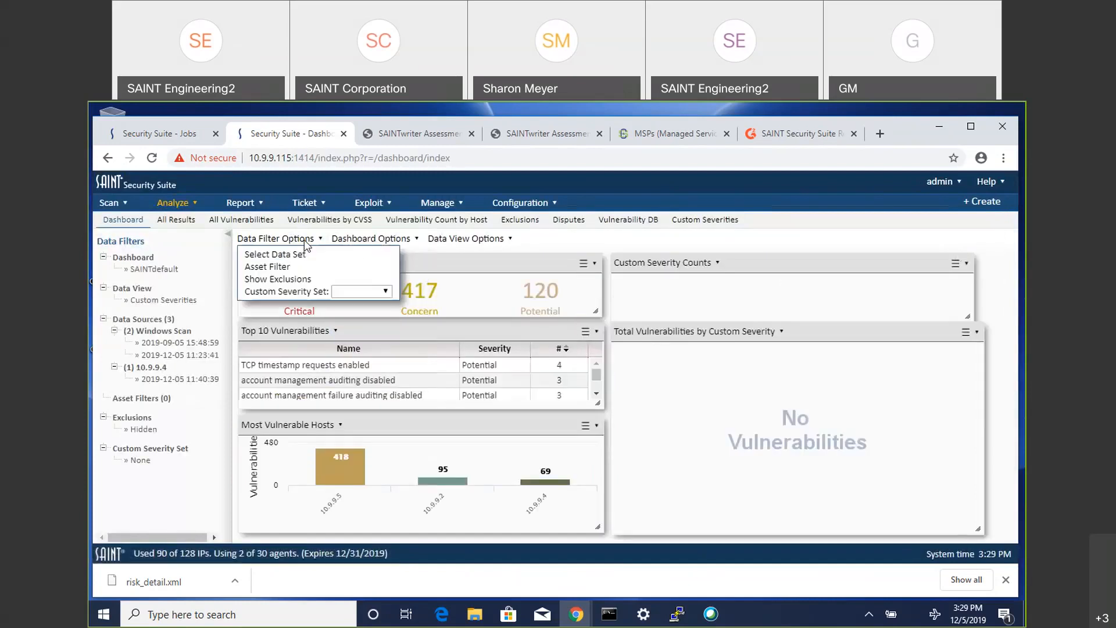
left_click(353, 290)
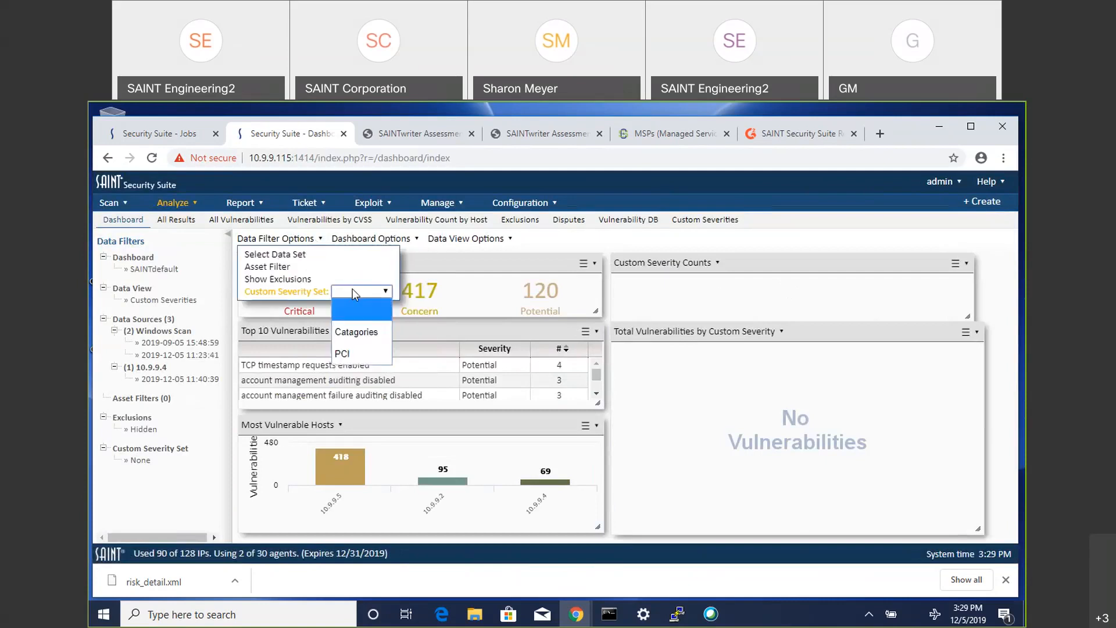
left_click(355, 336)
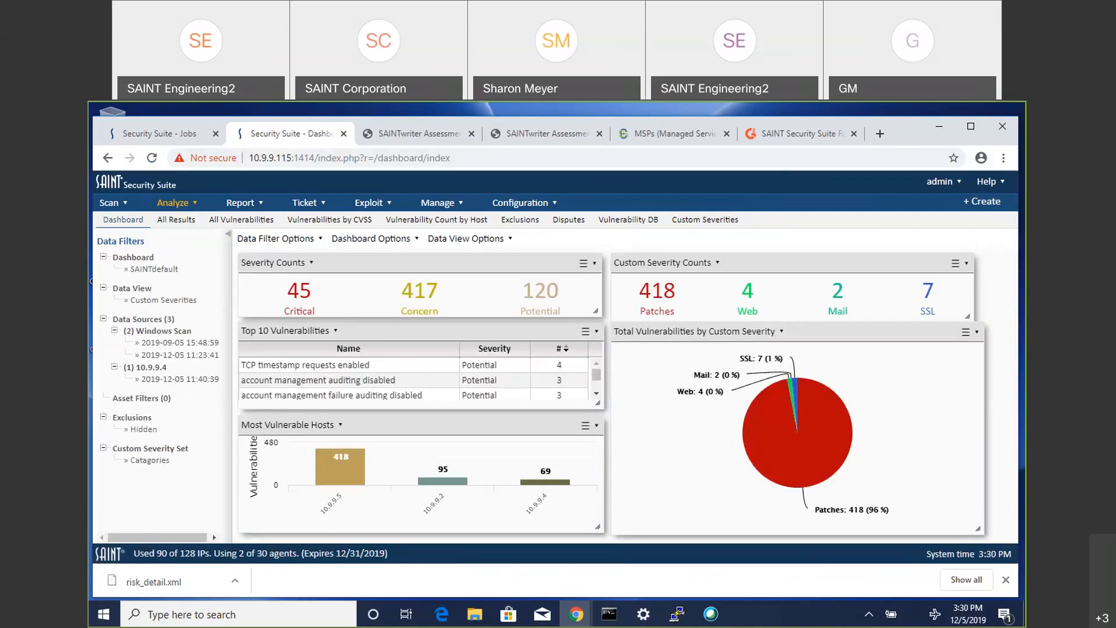
left_click(630, 115)
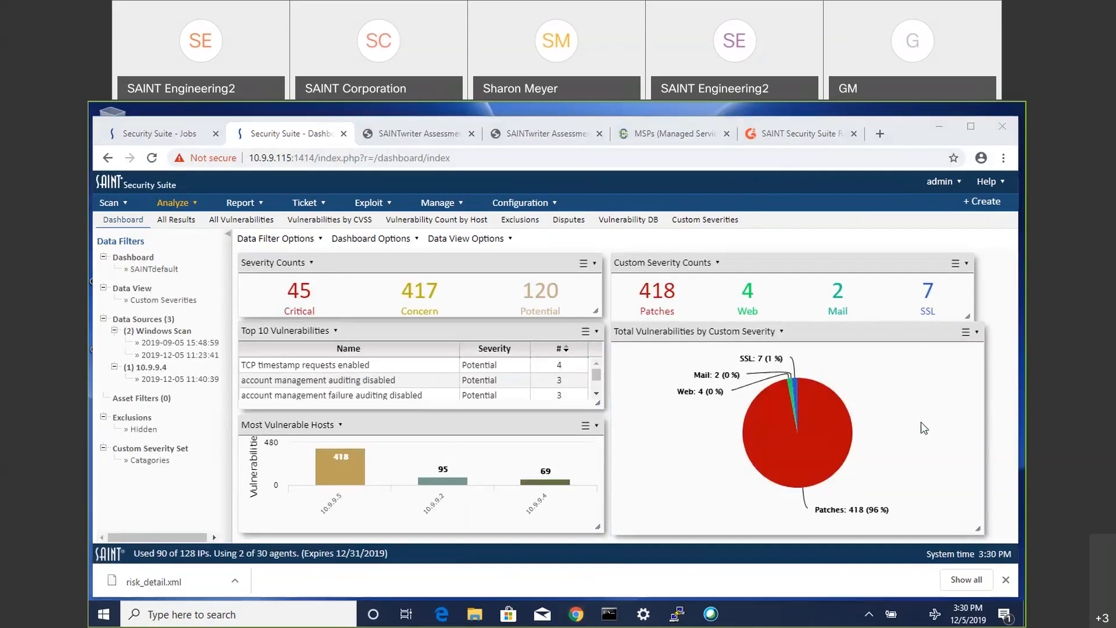